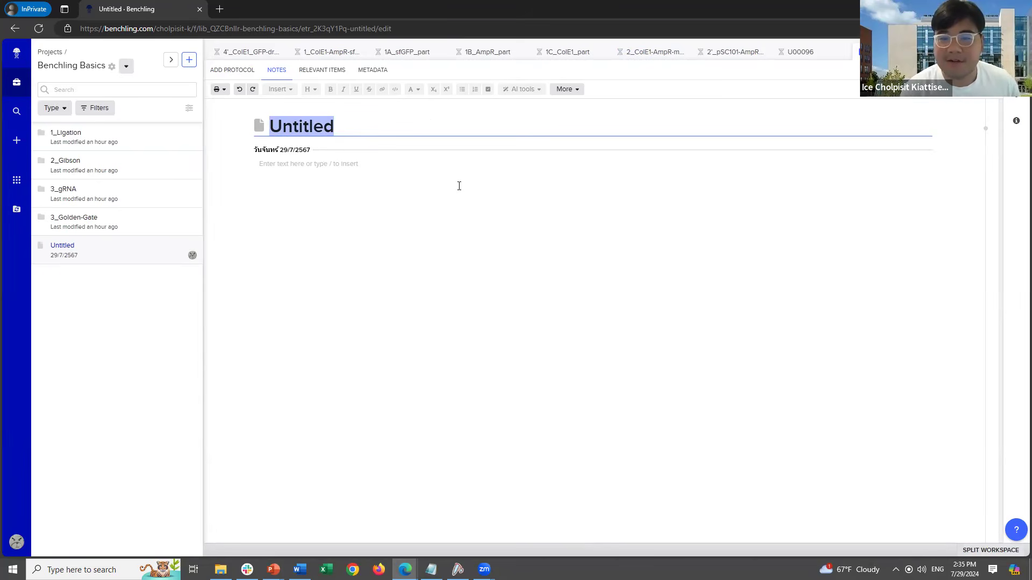
Title the notebook entry "Benchling Basic Notes" and write "Ligation of 3 pieces of DNA" as its first note line.
text(dd)
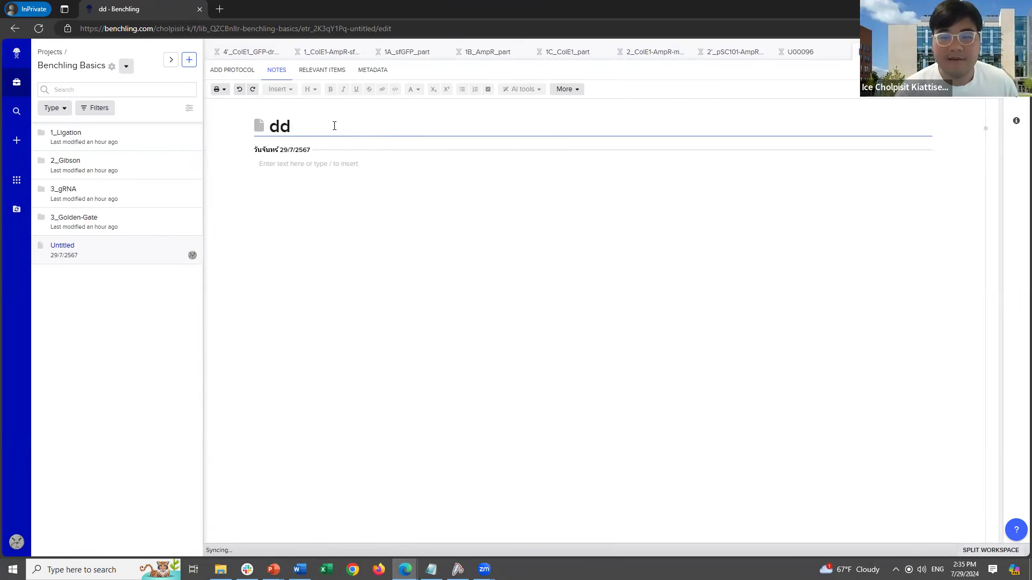
double_click(284, 132)
text(Benchling)
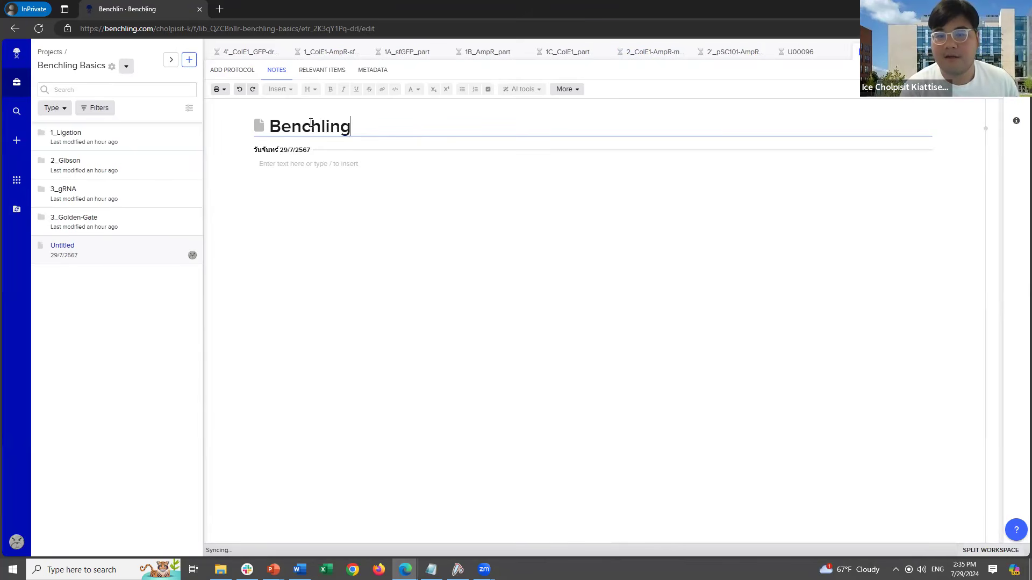
text( Basic Notes)
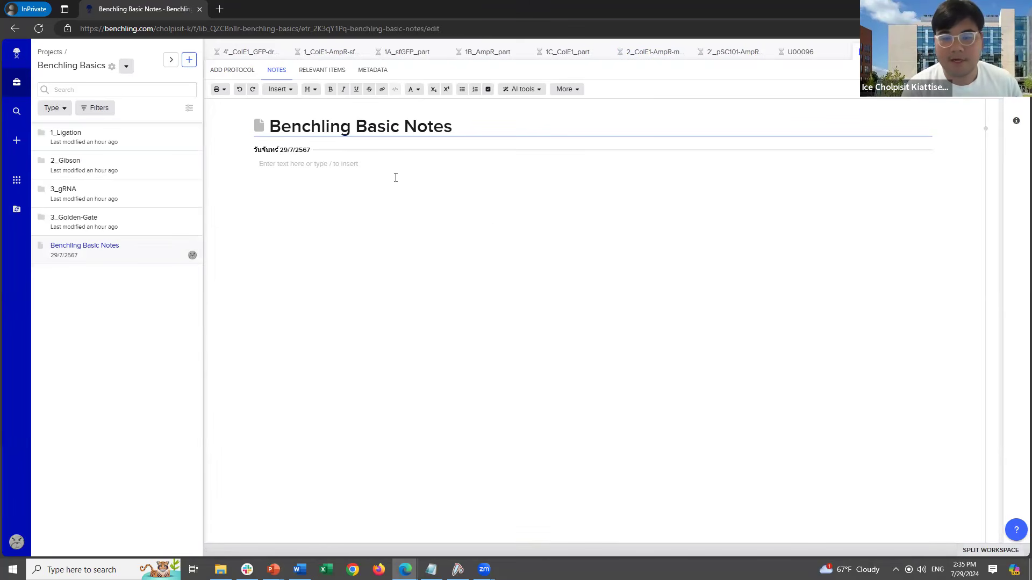
text(Ligation of 3 pieces of DNA)
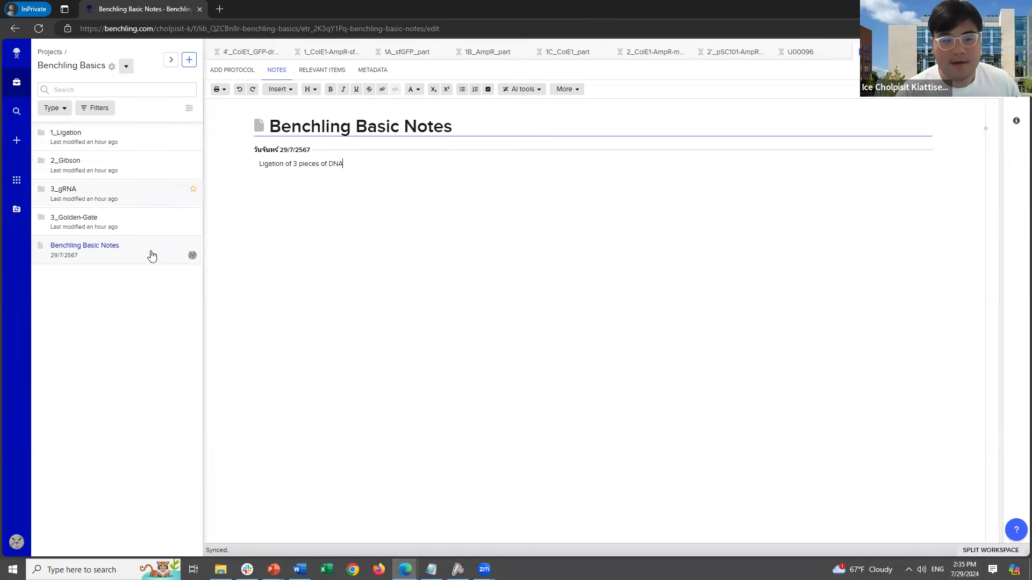
Close all open items except the notes and open 1A_sfGFP_part, 1B_AmpR_part and 1C_ColE1_part from the 1_Ligation folder.
click(132, 147)
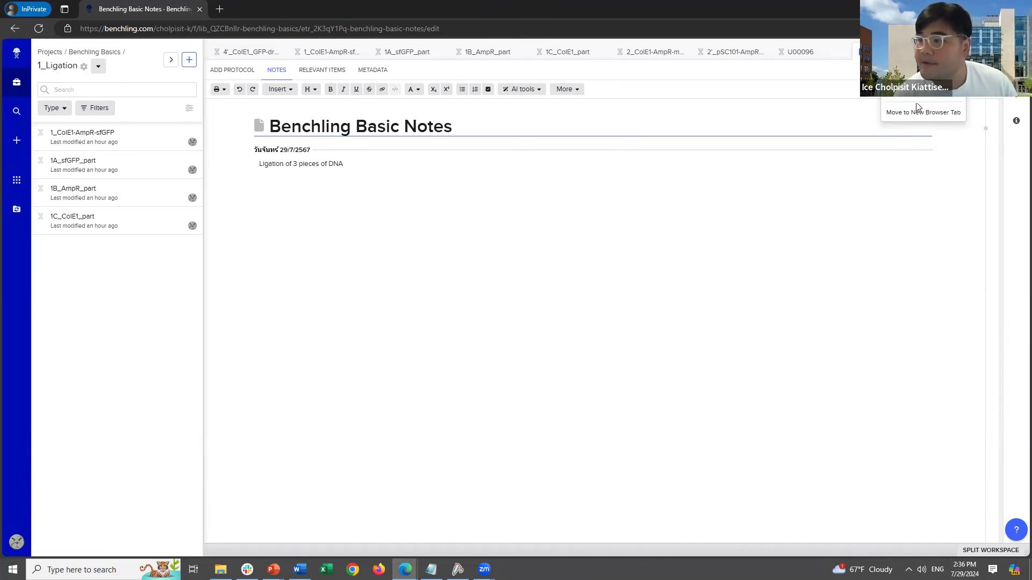
click(908, 79)
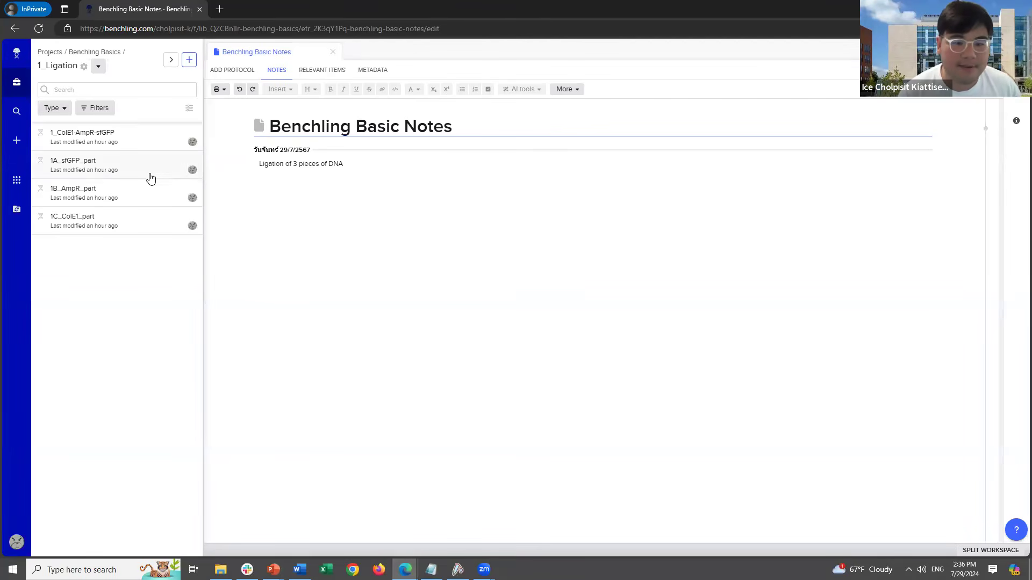
click(180, 171)
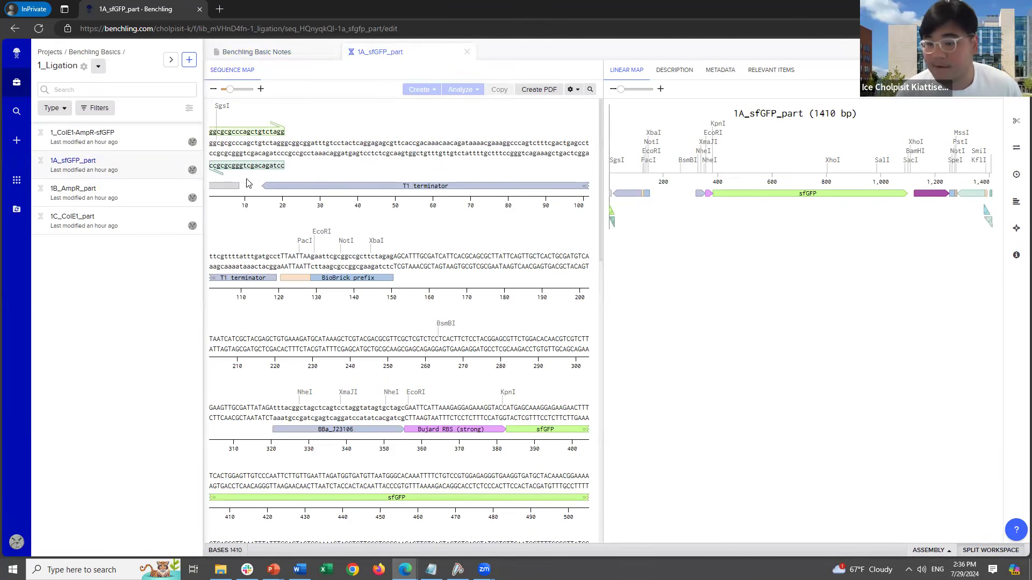
click(131, 200)
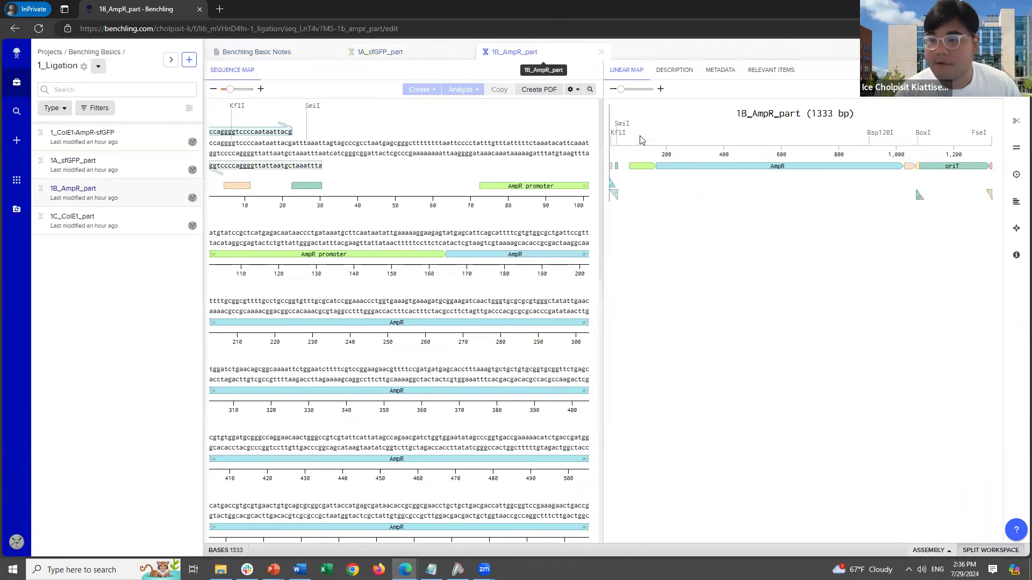
click(124, 232)
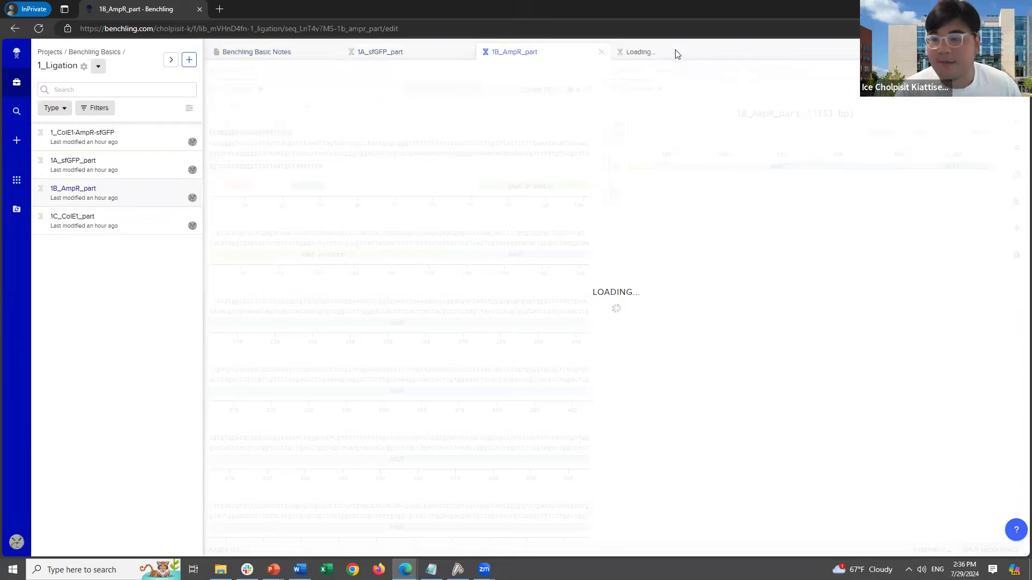
click(555, 141)
Copy bases 10 to 54 of 1A_sfGFP_part and paste them into the same sequence at position 168.
click(412, 59)
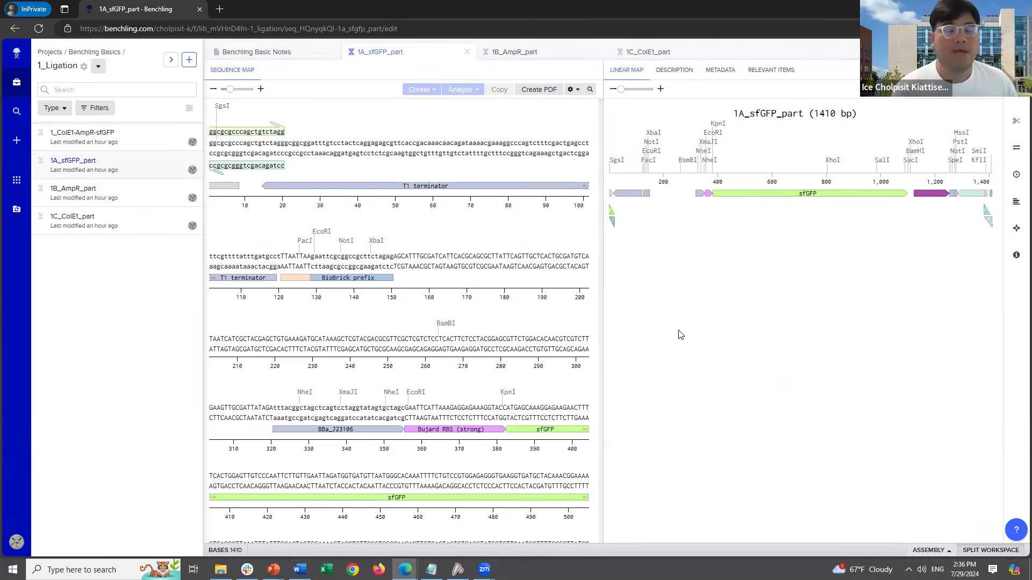
drag(410, 153, 243, 152)
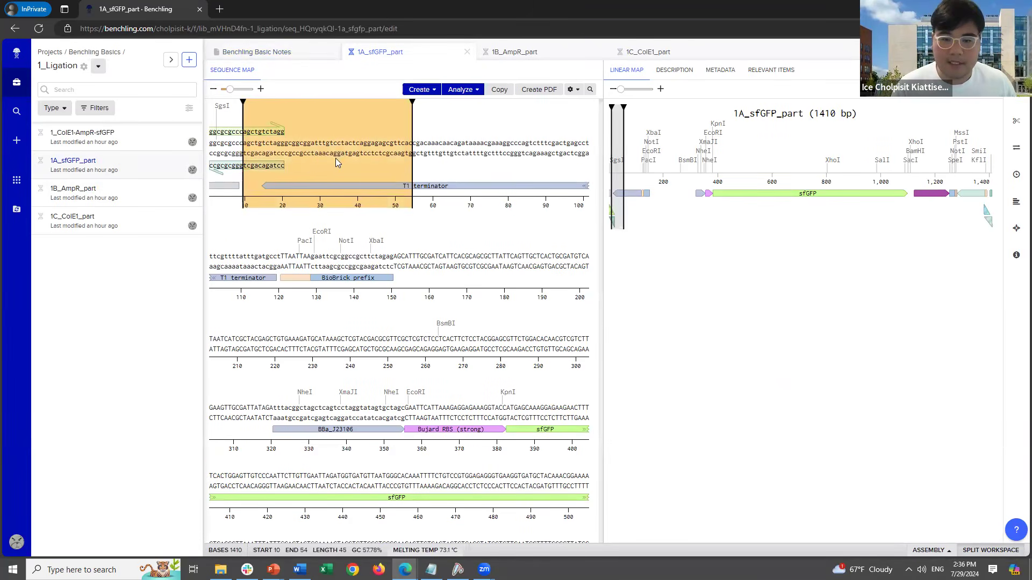
key(ctrl+c)
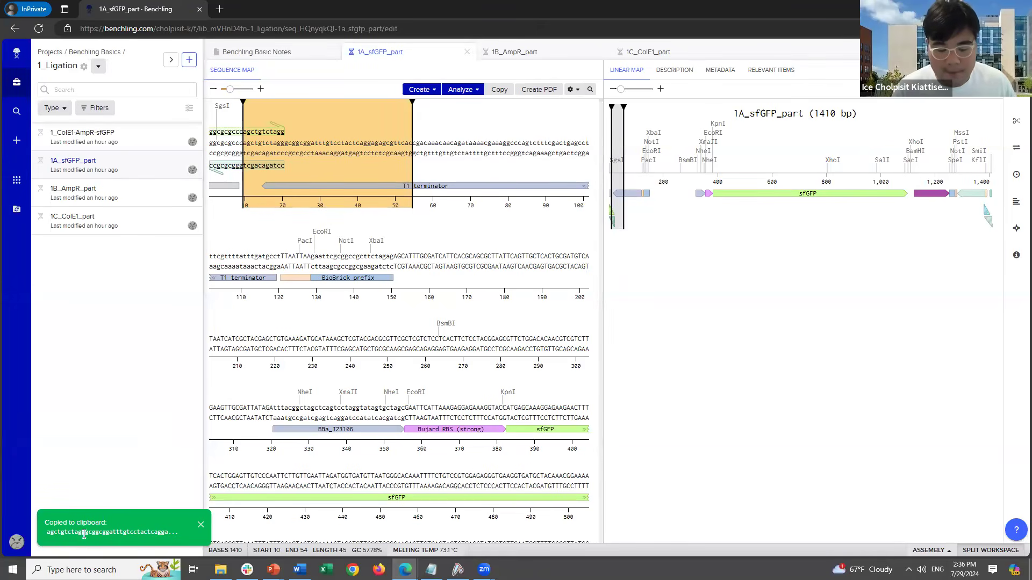
click(440, 194)
click(457, 262)
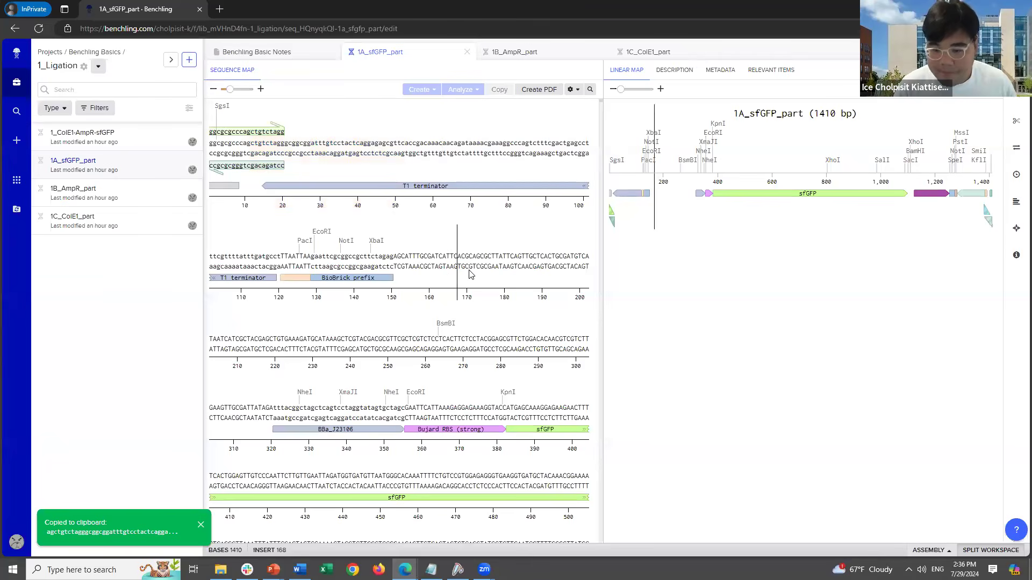
key(ctrl+v)
key(Return)
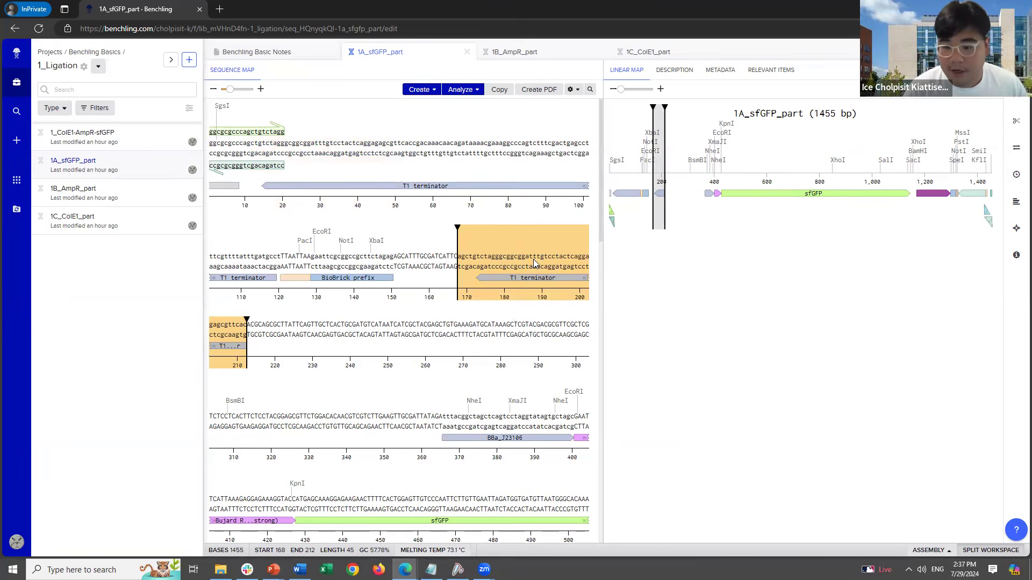
Remove the pasted bases 168 to 212 from 1A_sfGFP_part.
right_click(536, 259)
click(600, 314)
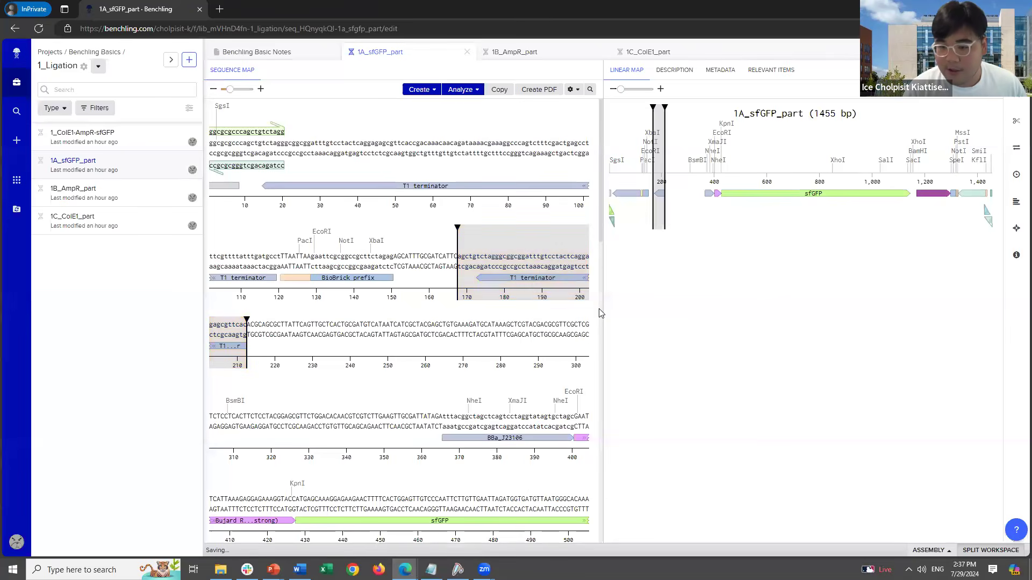
click(566, 149)
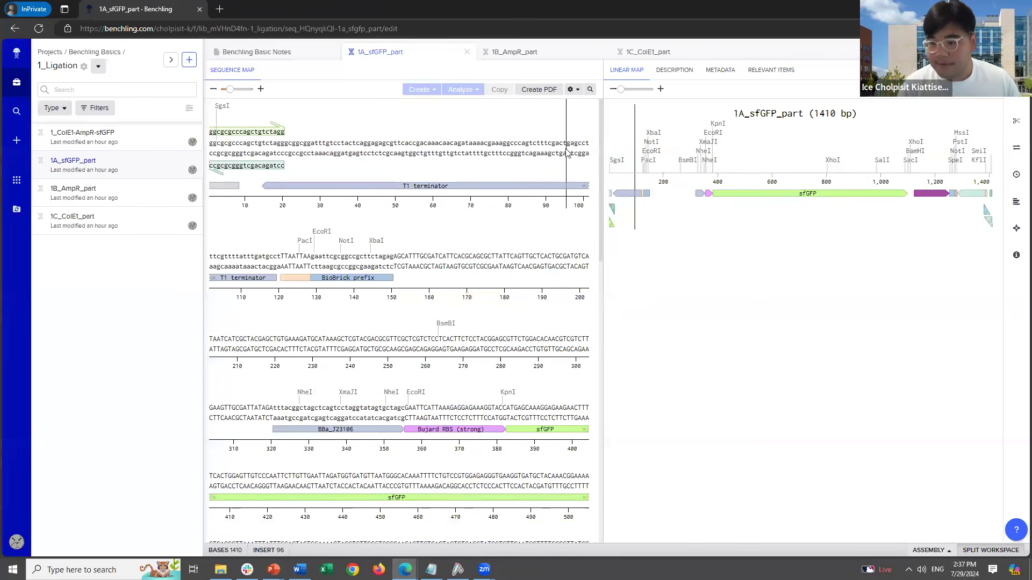
Start a new assembly with the assembly wizard using the Digest and Ligate strategy.
click(937, 550)
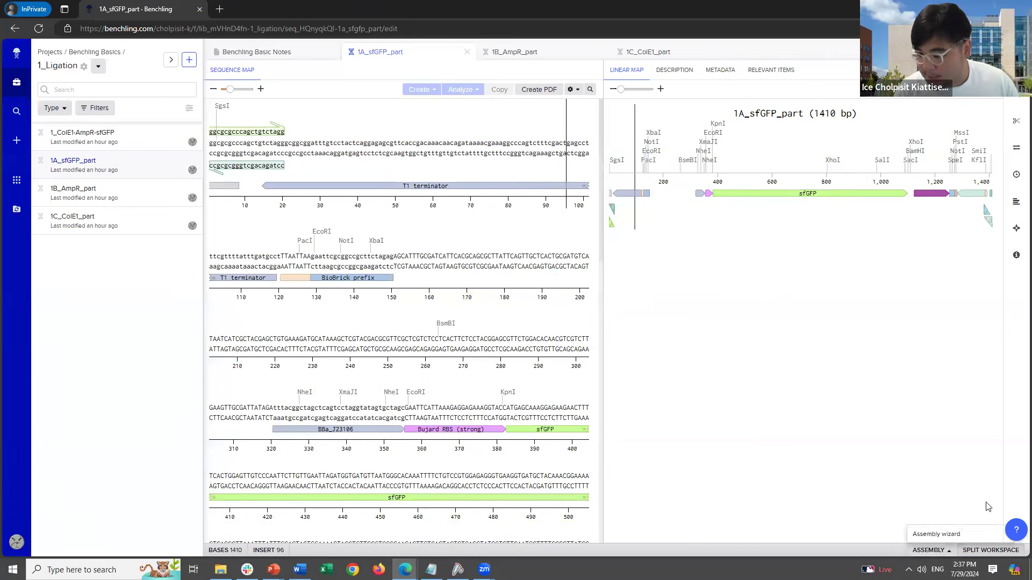
click(946, 534)
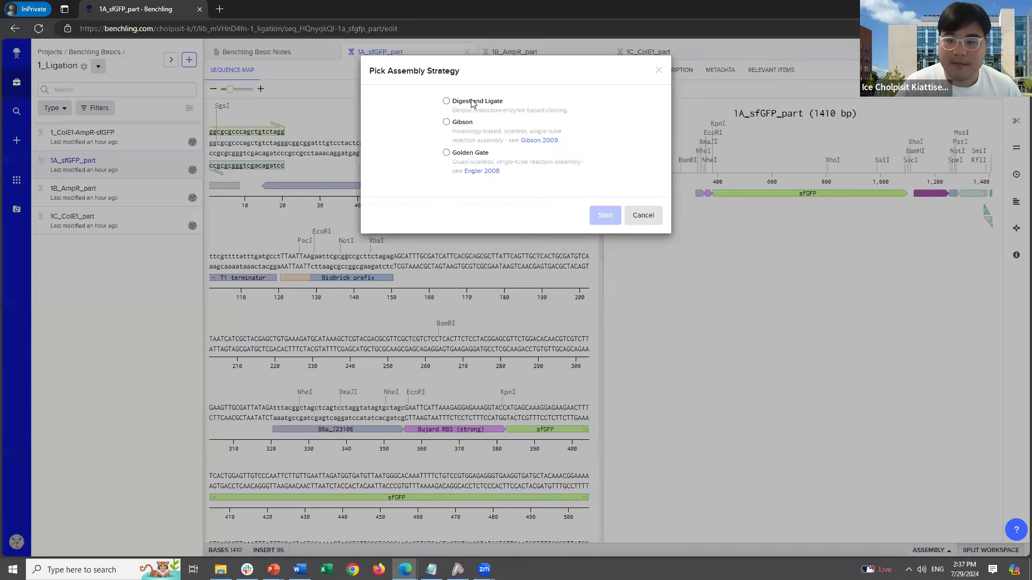
click(487, 102)
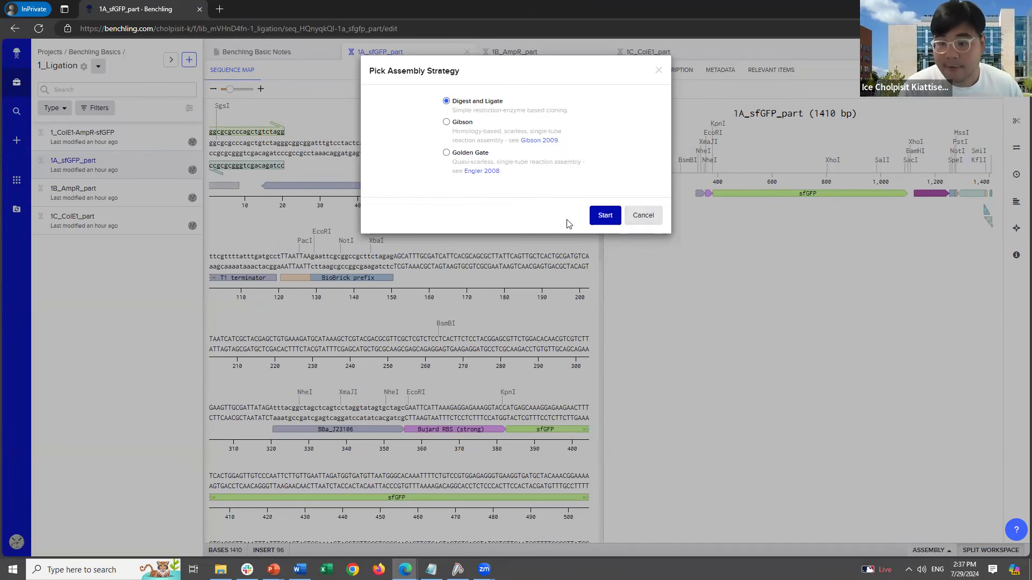
click(604, 214)
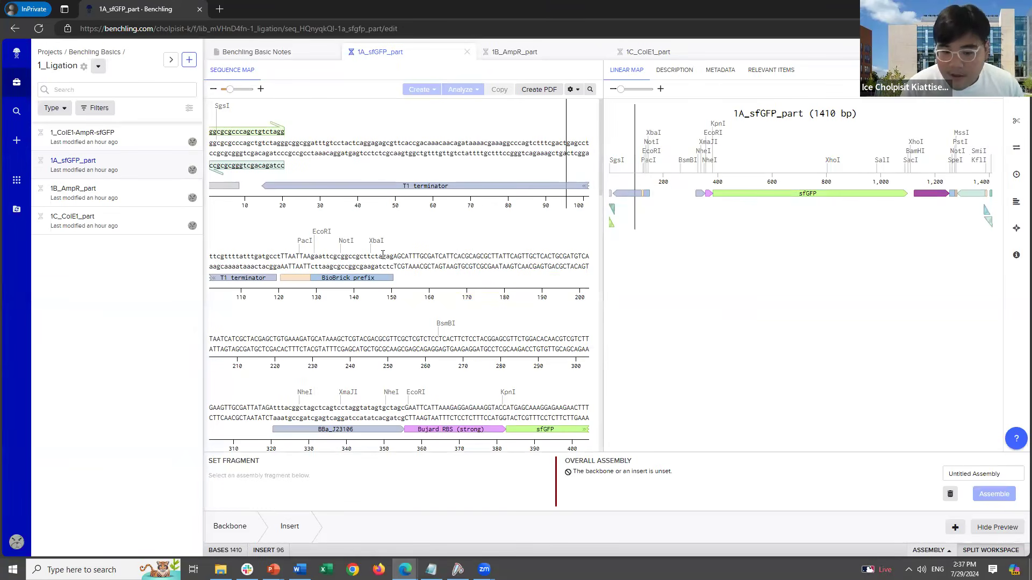
click(382, 168)
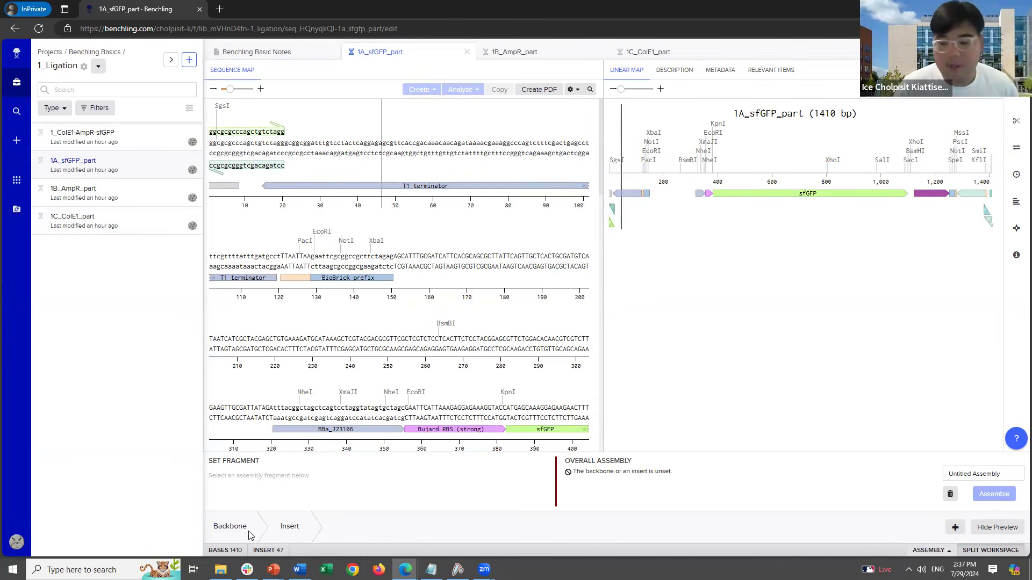
click(411, 374)
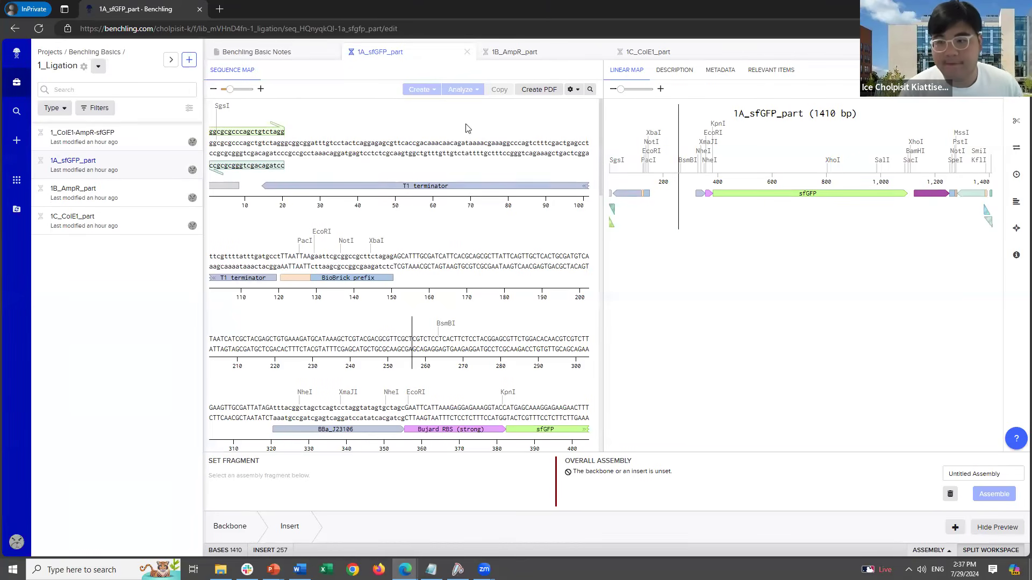
Bring up 1C_ColE1_part and reorder the open sequences so it comes before 1A_sfGFP_part.
click(568, 53)
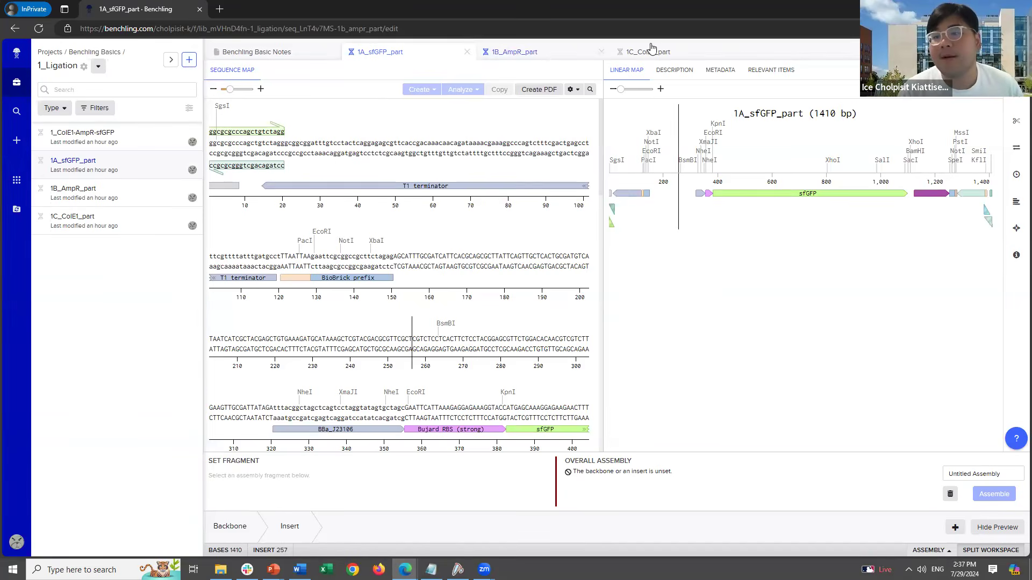
click(655, 51)
drag(548, 54, 414, 57)
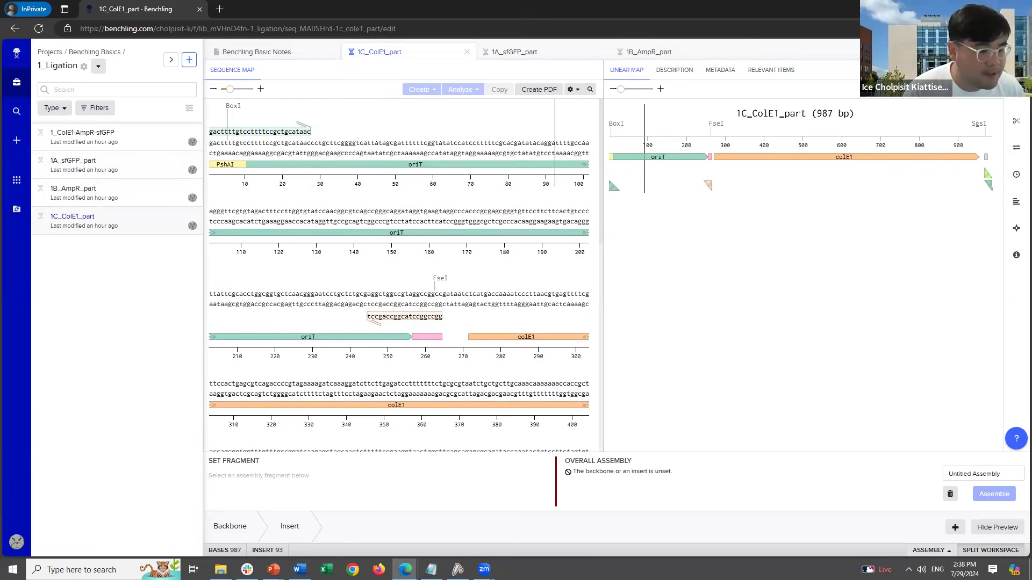
Select all bases of the 1C_ColE1_part sequence.
click(446, 211)
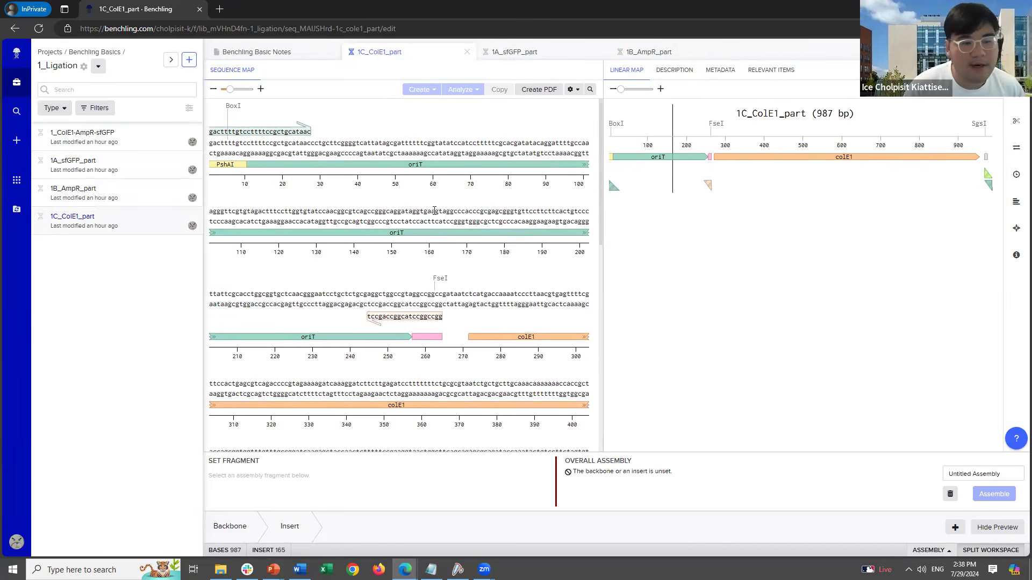
click(442, 292)
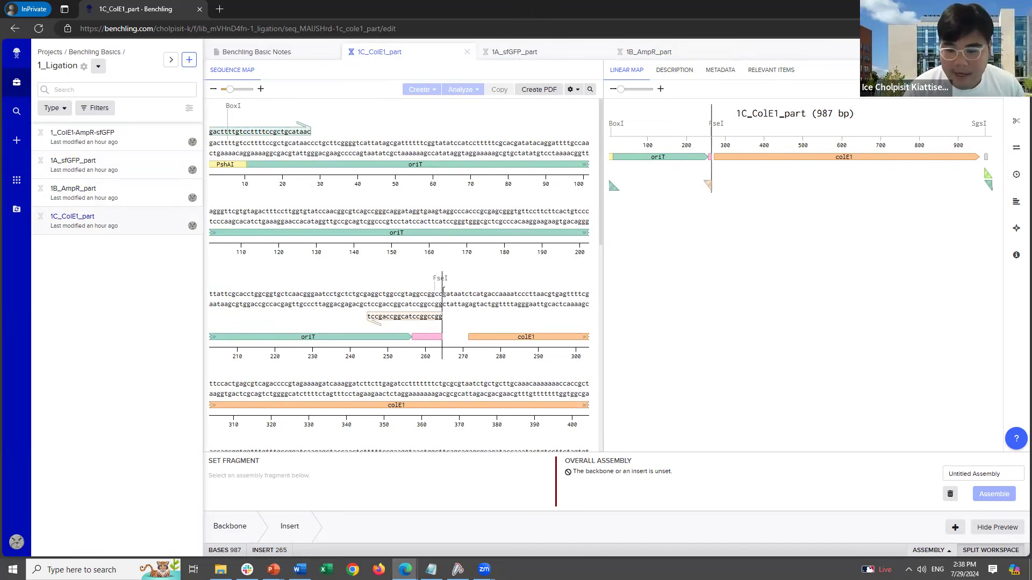
click(491, 295)
click(299, 299)
click(230, 532)
click(343, 326)
key(ctrl+a)
click(233, 532)
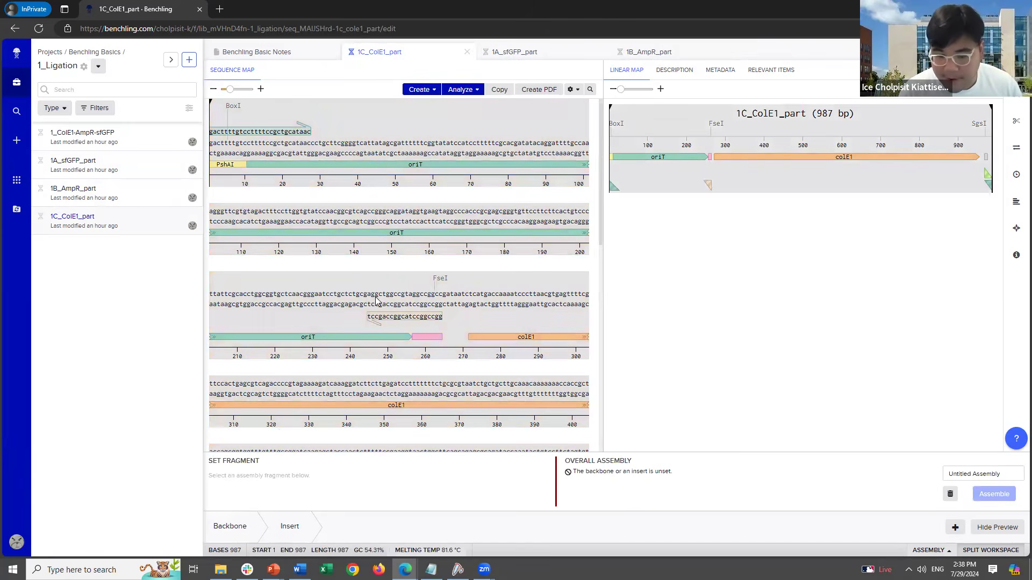
key(ctrl+a)
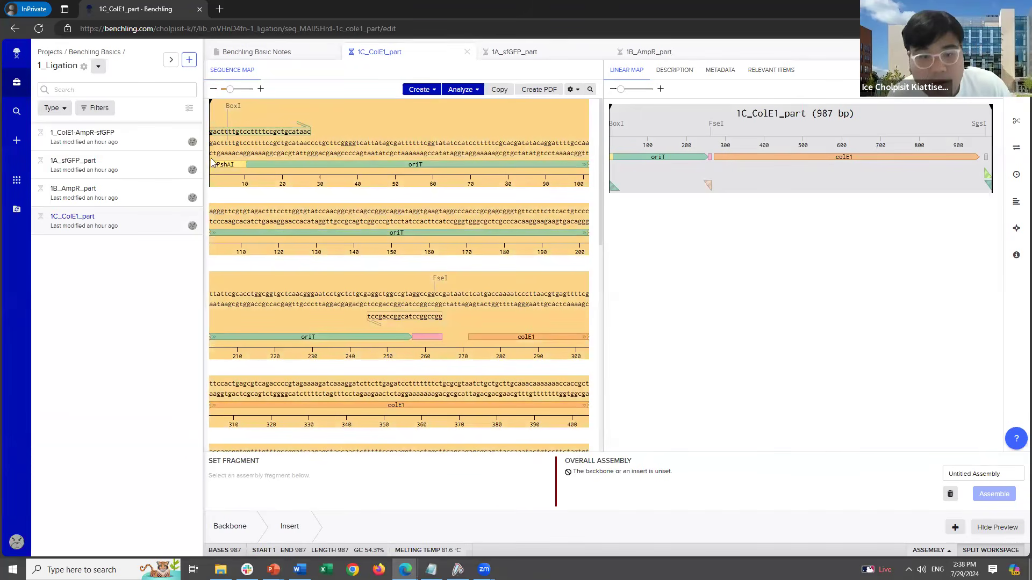
Set the assembly's backbone to the 1C_ColE1_part fragment between the BoxI and SgsI cut sites.
click(233, 107)
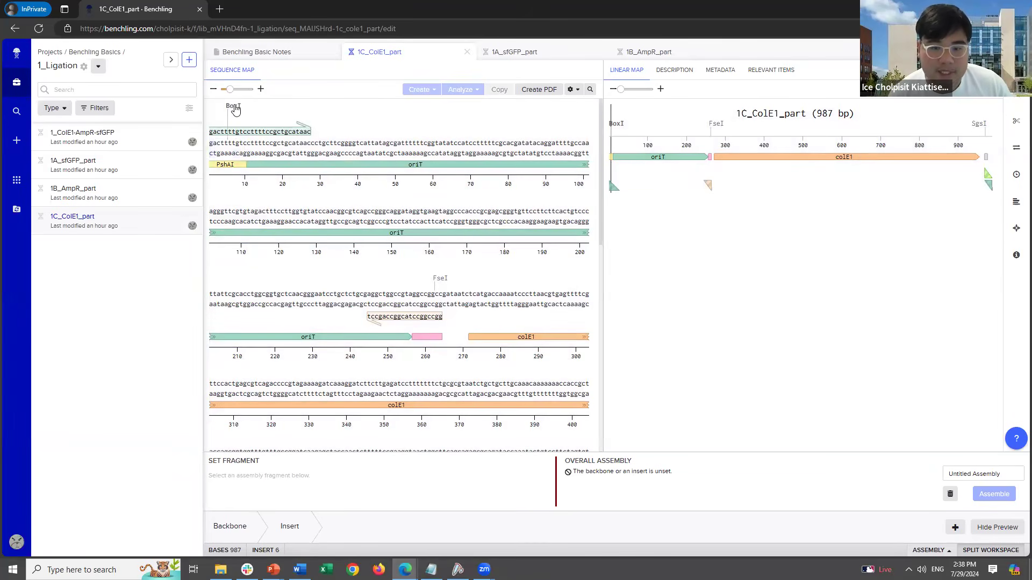
scroll(410, 253, down, 6)
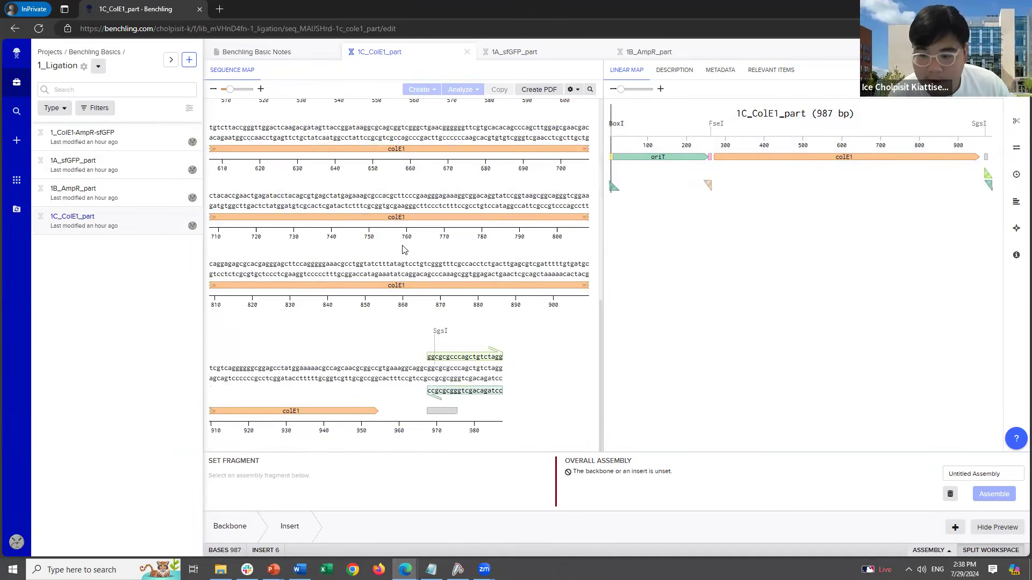
shift+click(440, 334)
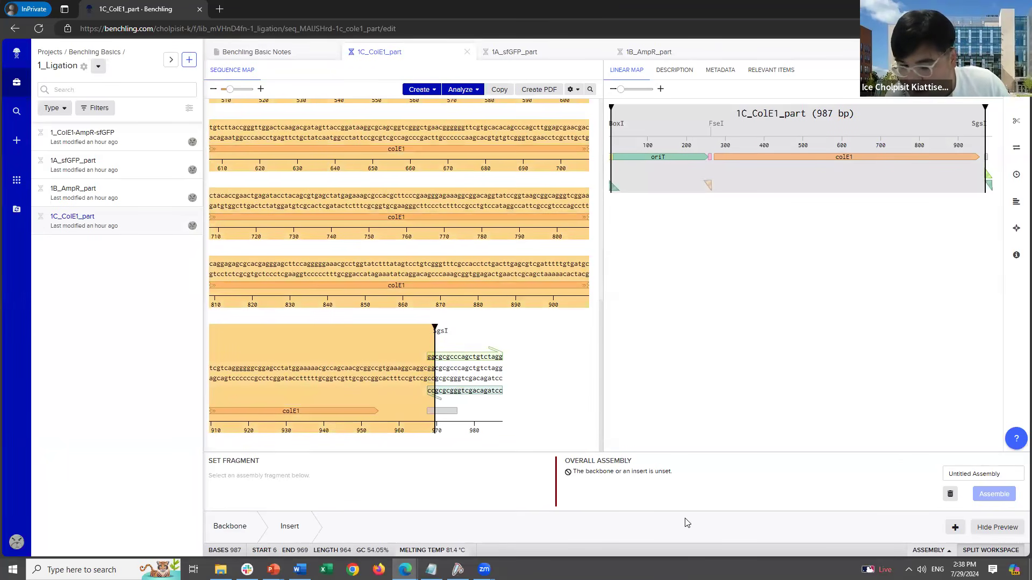
click(221, 533)
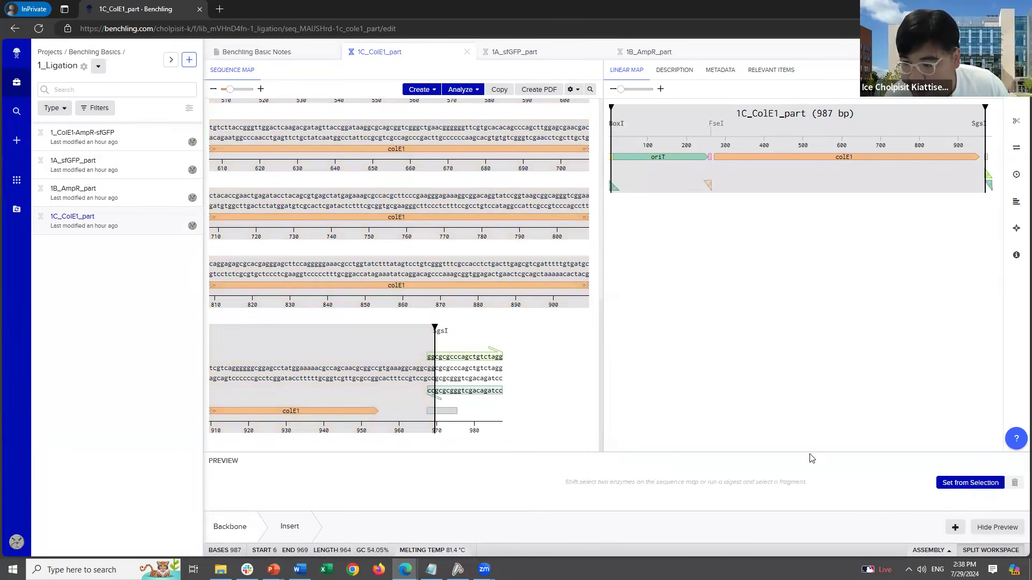
click(979, 484)
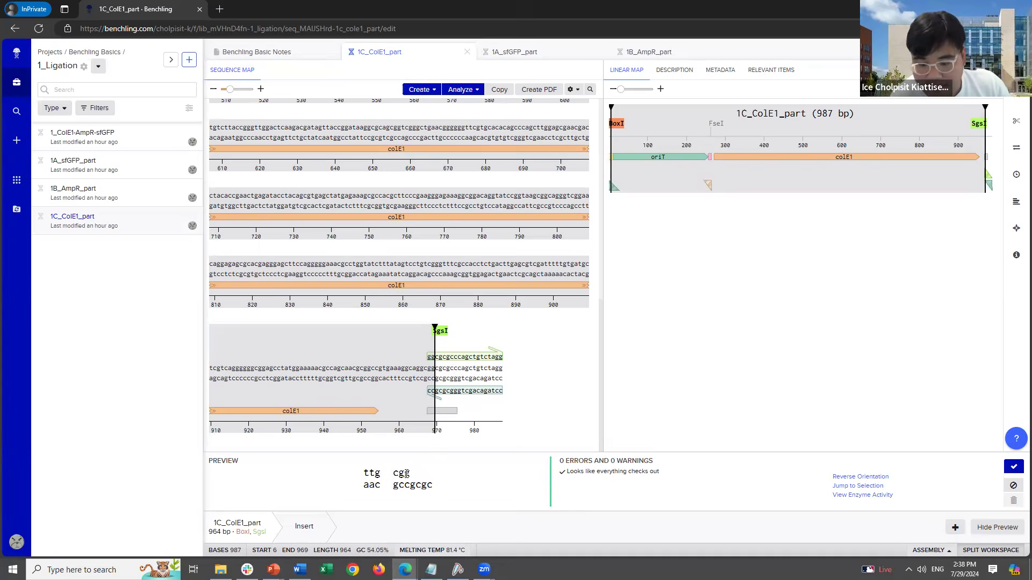
Add a second insert slot to the assembly alongside the 1C_ColE1_part backbone.
scroll(410, 355, up, 10)
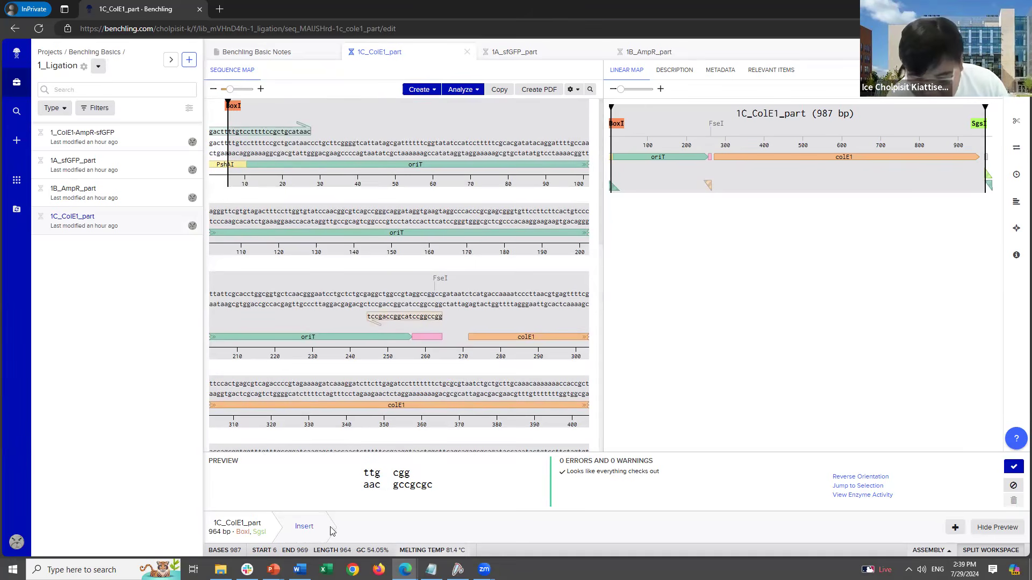
click(302, 527)
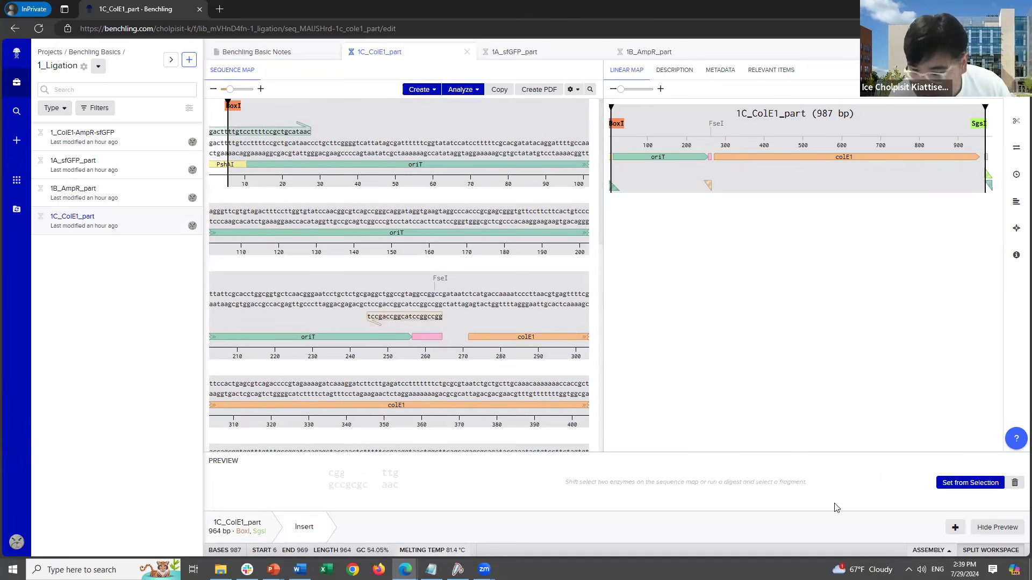
click(956, 529)
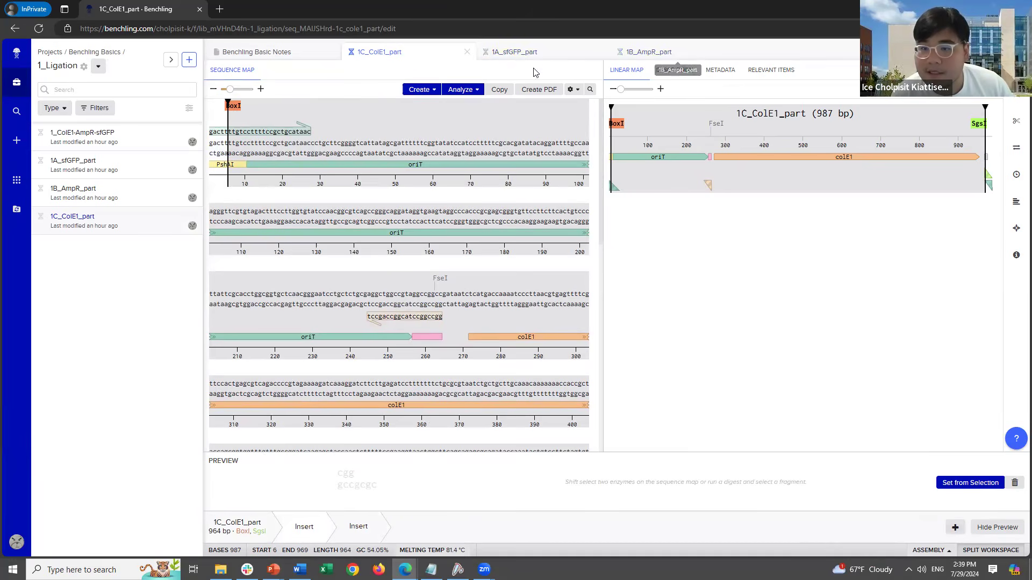
Set the first insert to the 1A_sfGFP_part fragment between the SgsI and KflI cut sites.
click(531, 52)
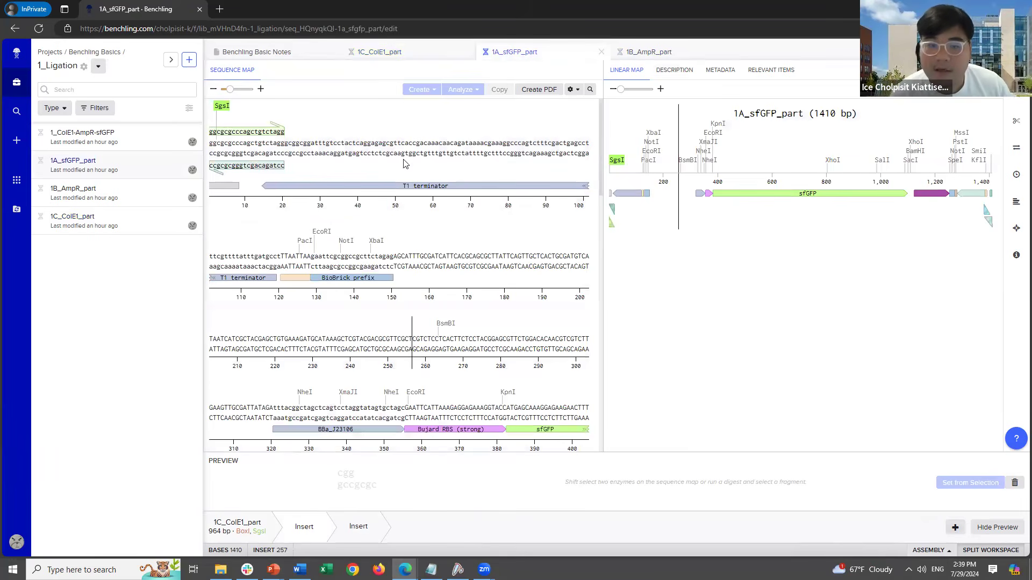
click(403, 160)
click(223, 109)
scroll(357, 191, down, 15)
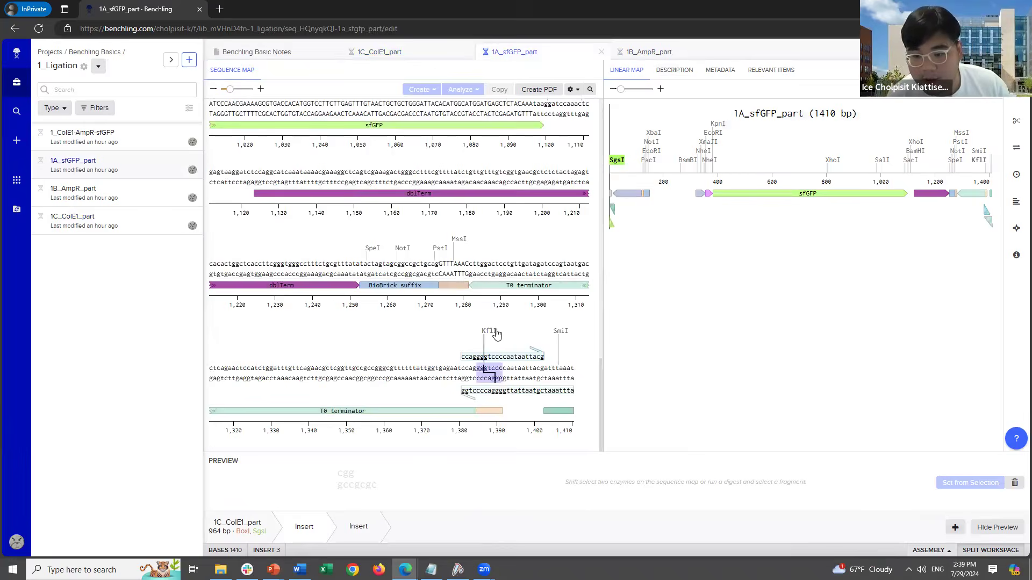
shift+click(490, 331)
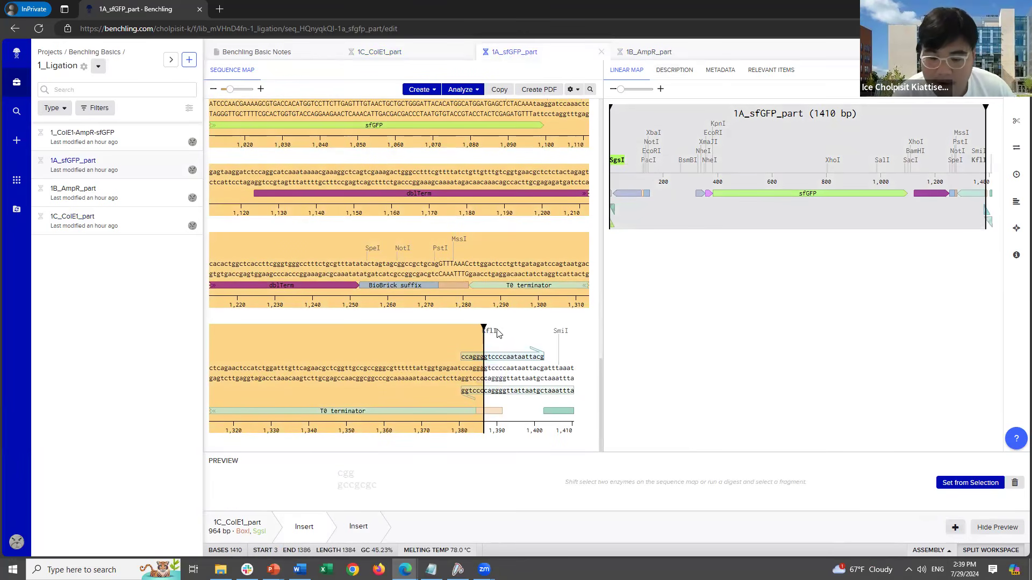
click(970, 482)
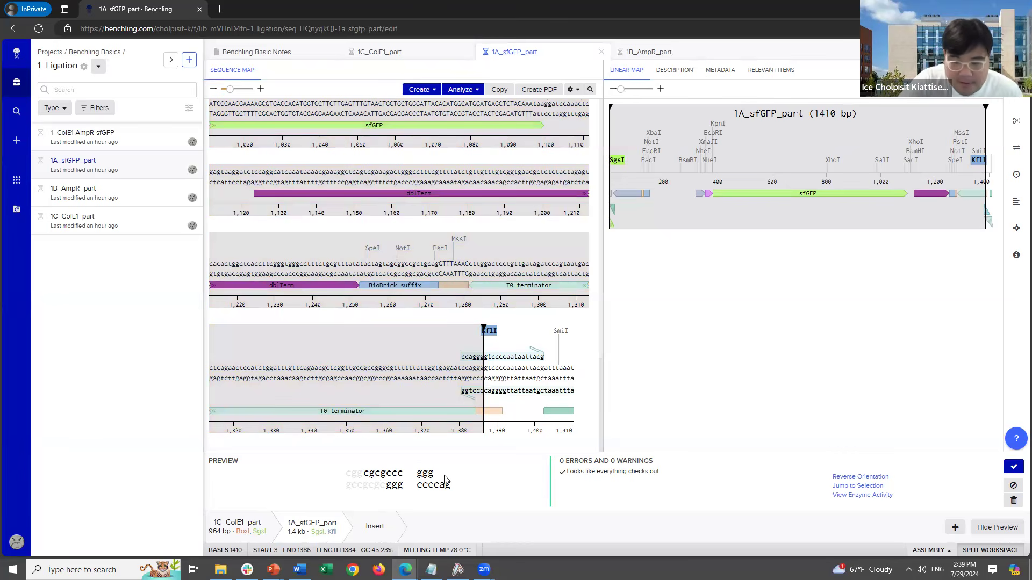
Activate the second insert slot and select the KflI cut site at the start of 1B_AmpR_part.
click(376, 529)
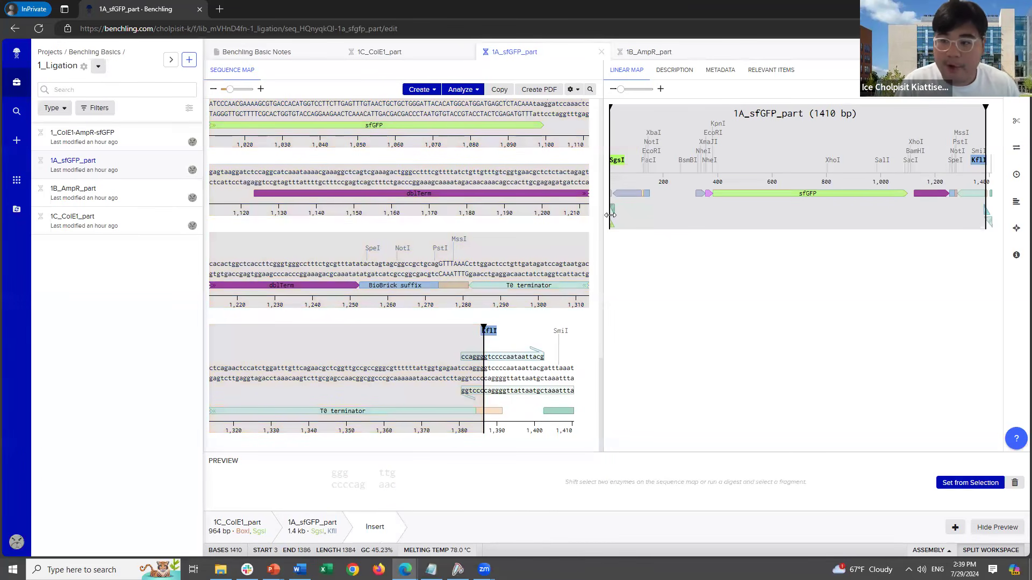
click(652, 54)
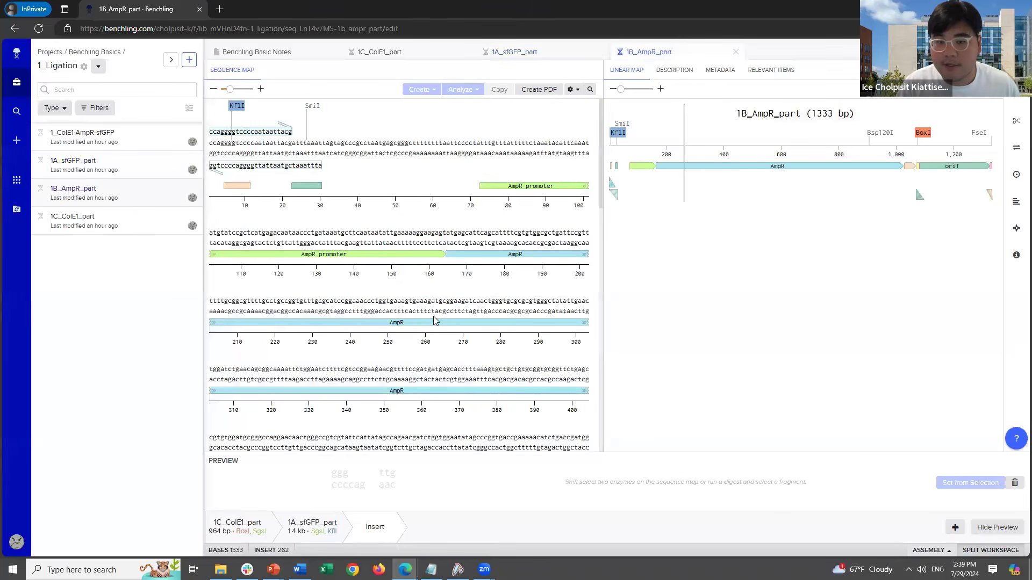
click(240, 108)
click(241, 108)
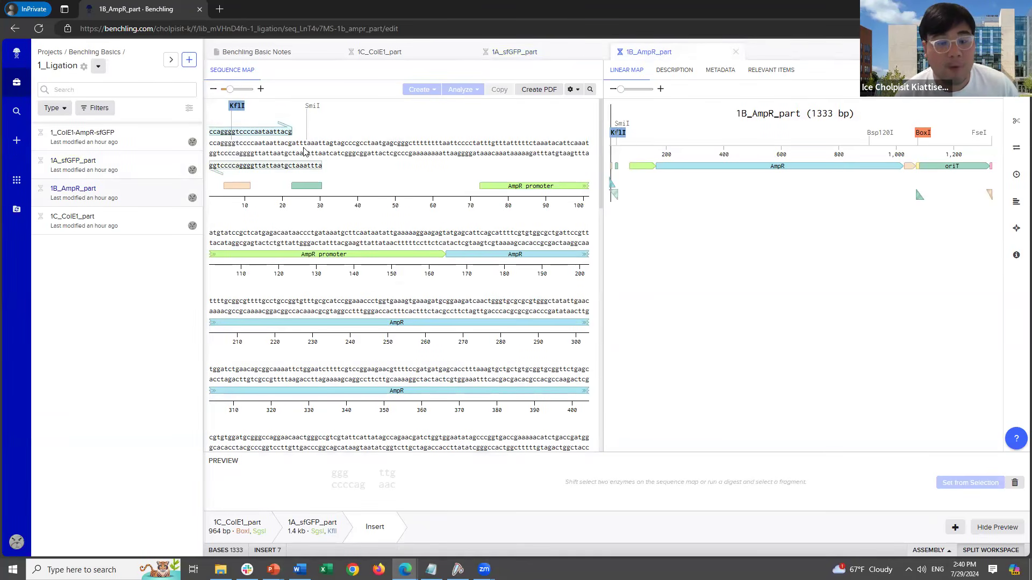
Try to set the second insert to the 1B_AmpR_part fragment between the KflI and FseI cut sites.
scroll(454, 196, down, 13)
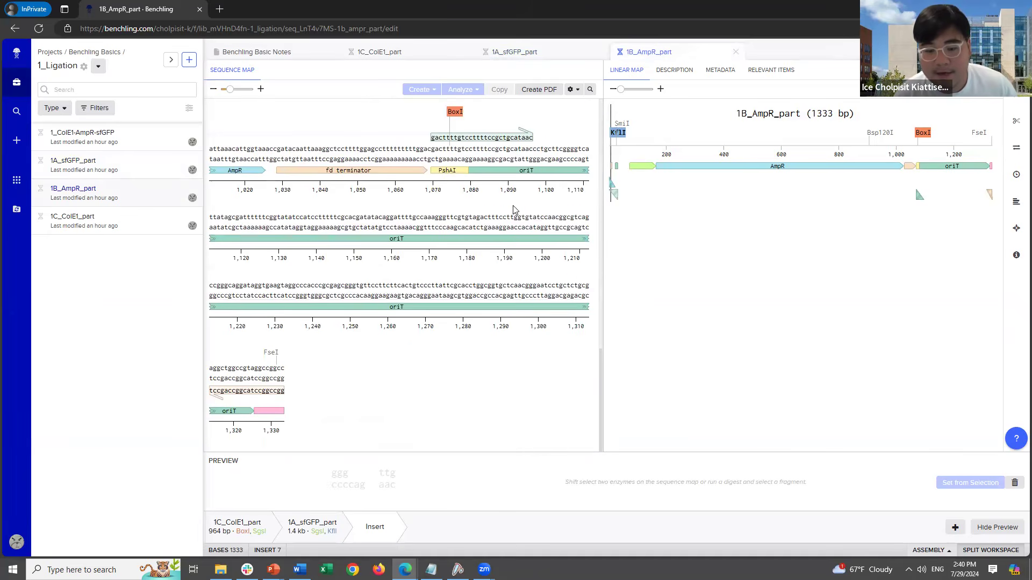
shift+click(271, 354)
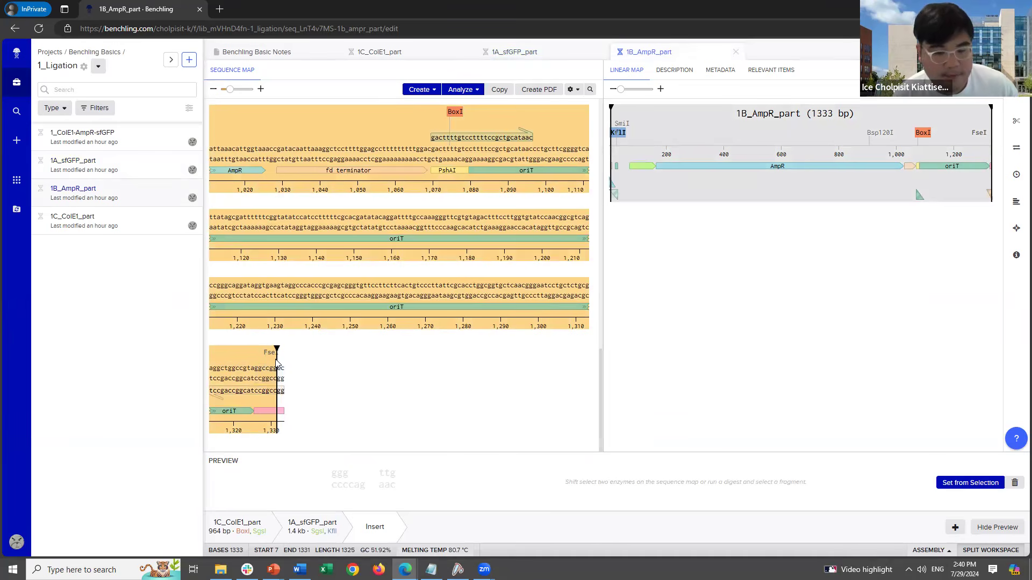
click(949, 487)
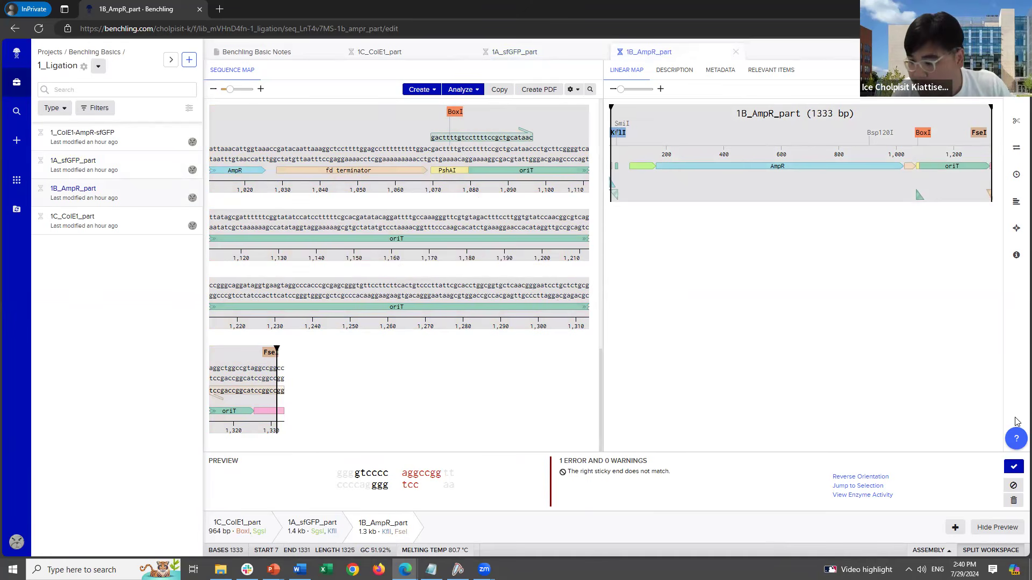
click(1014, 487)
Set the second insert to the 1B_AmpR_part fragment between the KflI and BoxI cut sites and accept it.
scroll(454, 268, up, 3)
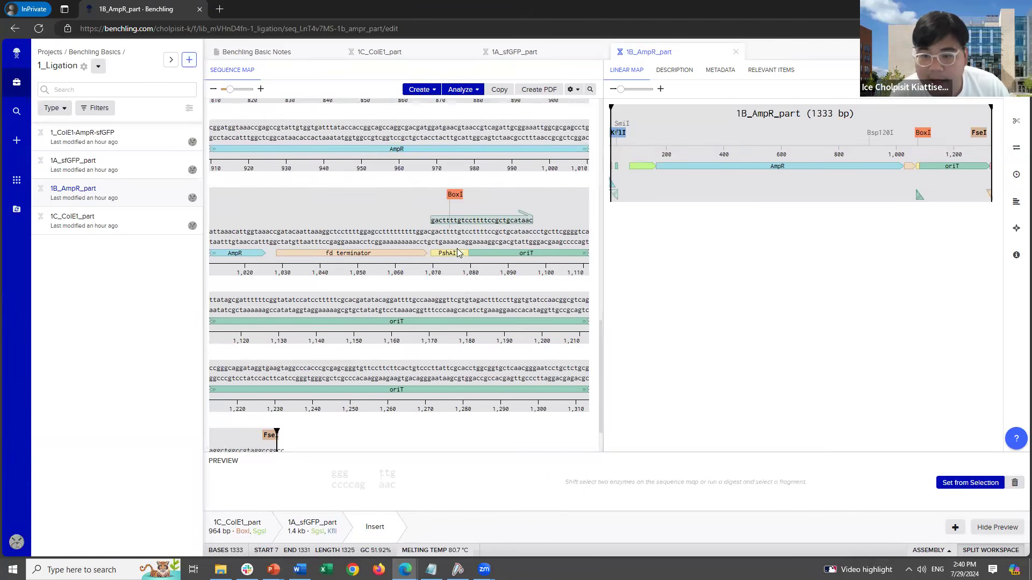
shift+click(450, 219)
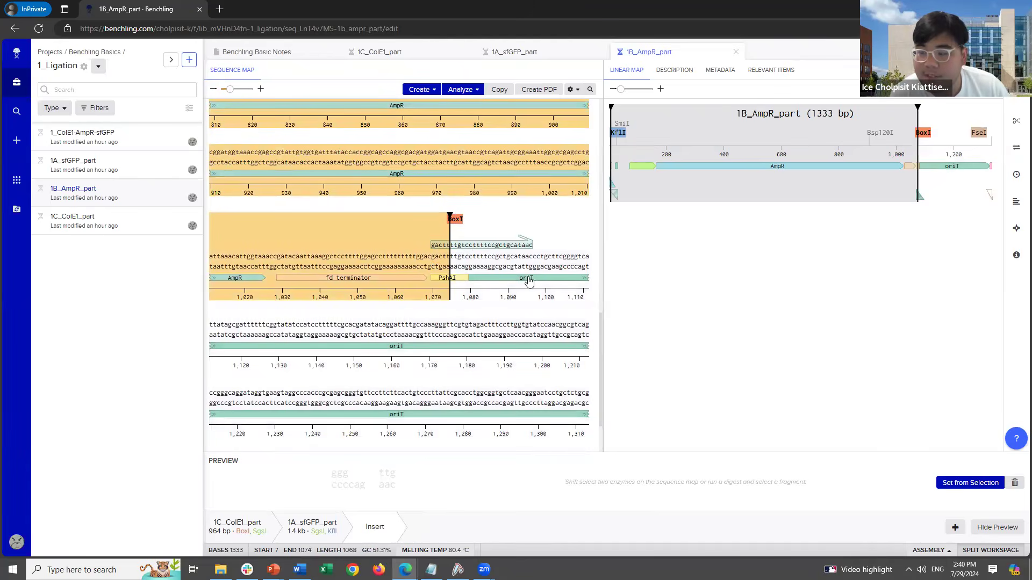
scroll(459, 302, down, 2)
click(983, 484)
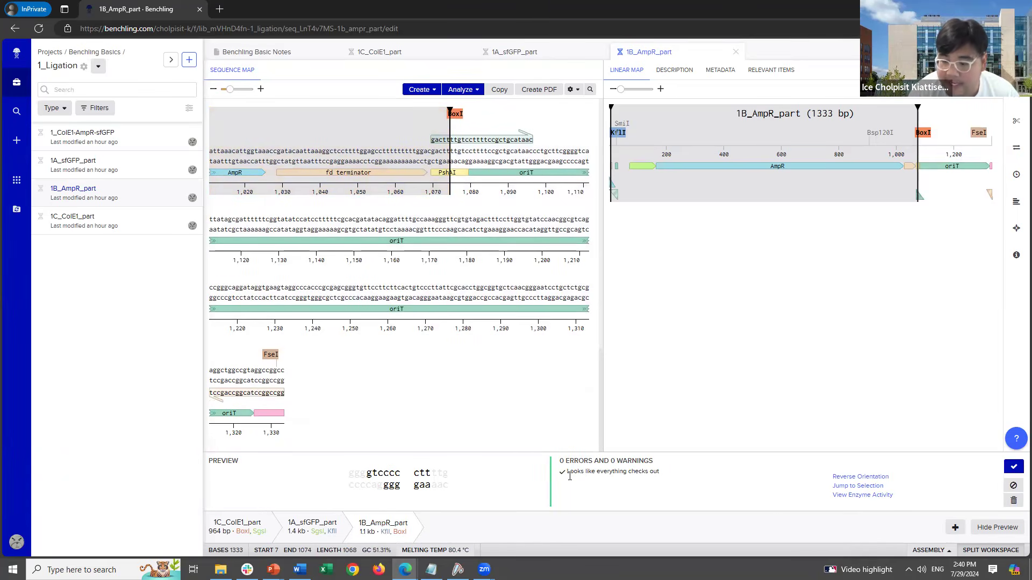
click(1013, 467)
Name the assembly ColE1-AmpR-sfGFP and assemble it into a new sequence.
click(996, 475)
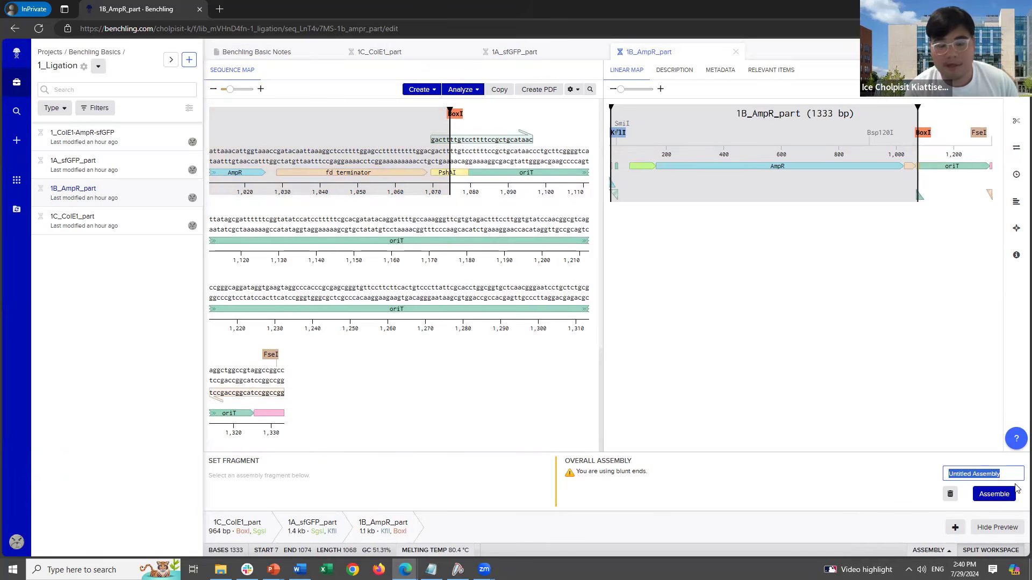
text(ColE1-AmpR)
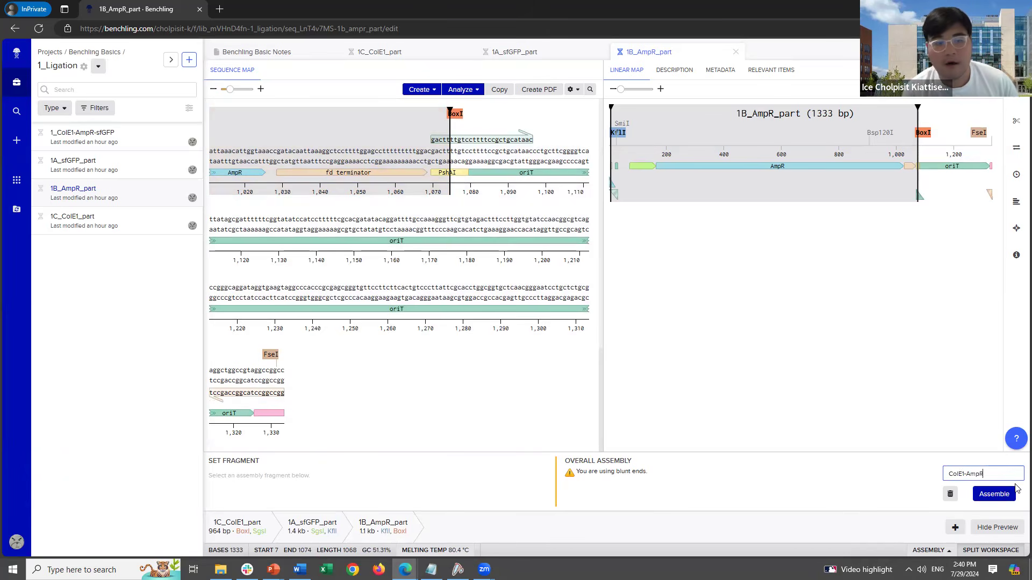
text(-sfGFP)
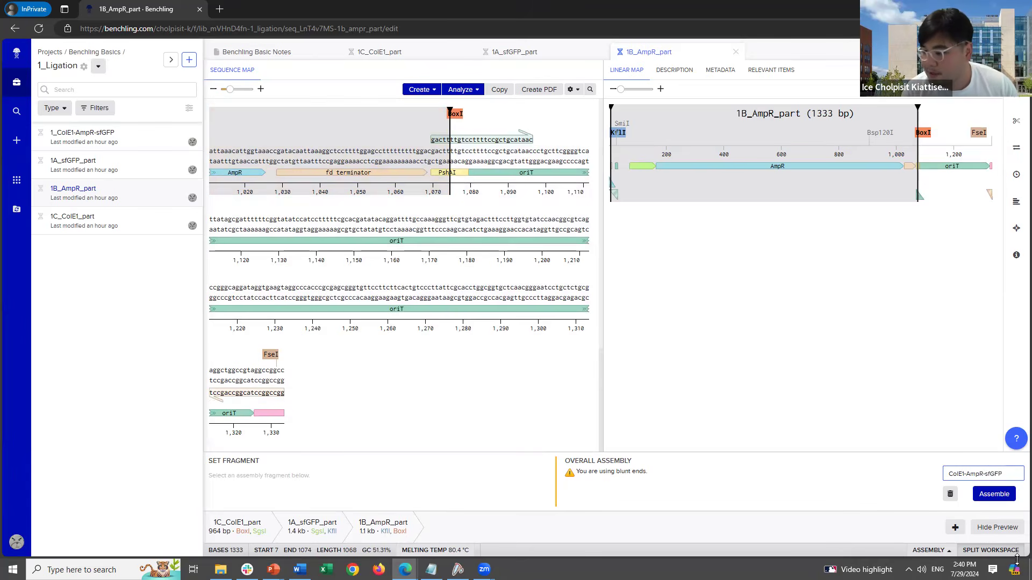
click(993, 494)
click(421, 144)
click(643, 307)
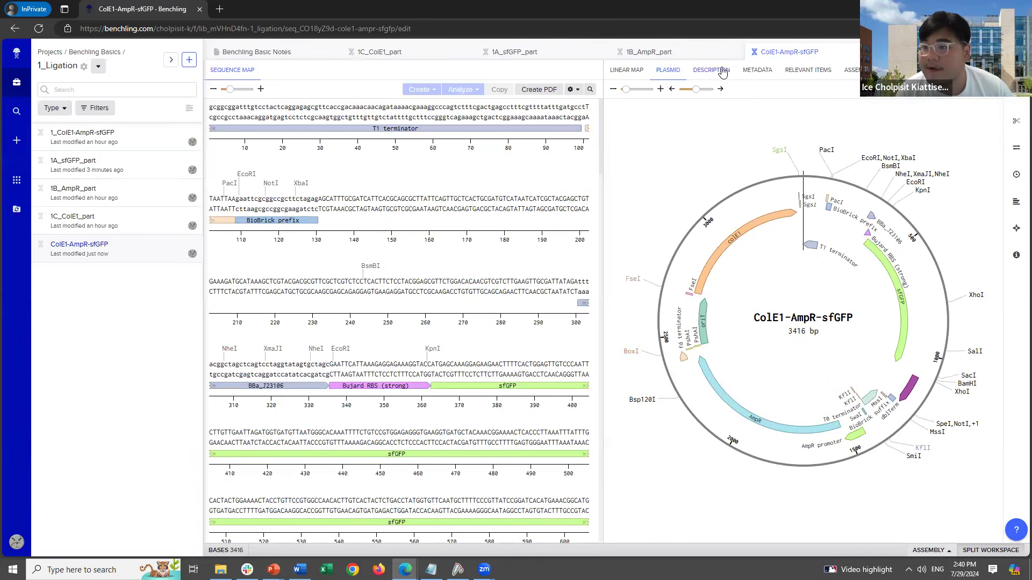
Review the assembly history of ColE1-AmpR-sfGFP, including its method, fragments and enzymes.
click(856, 71)
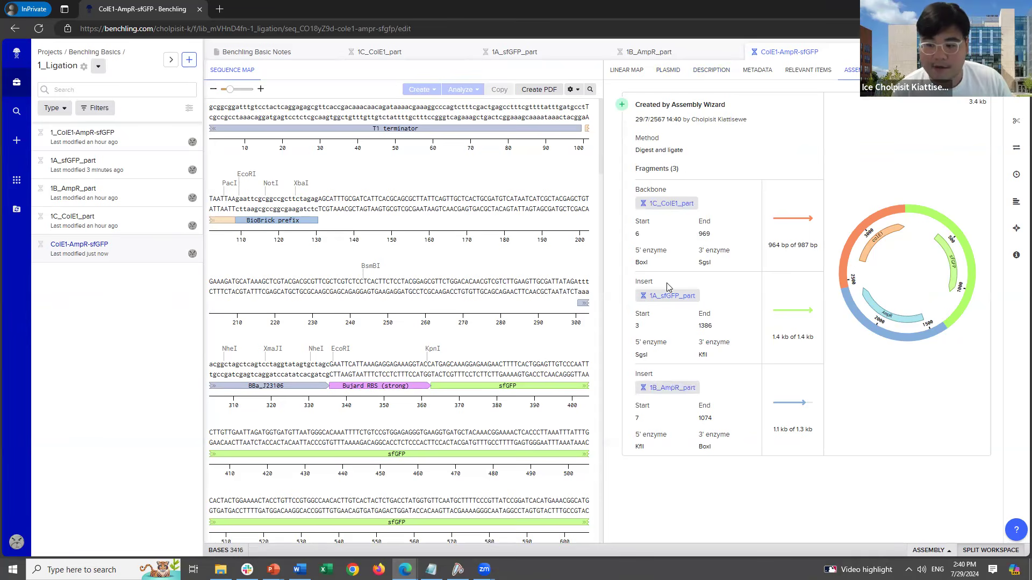
mouse_move(667, 200)
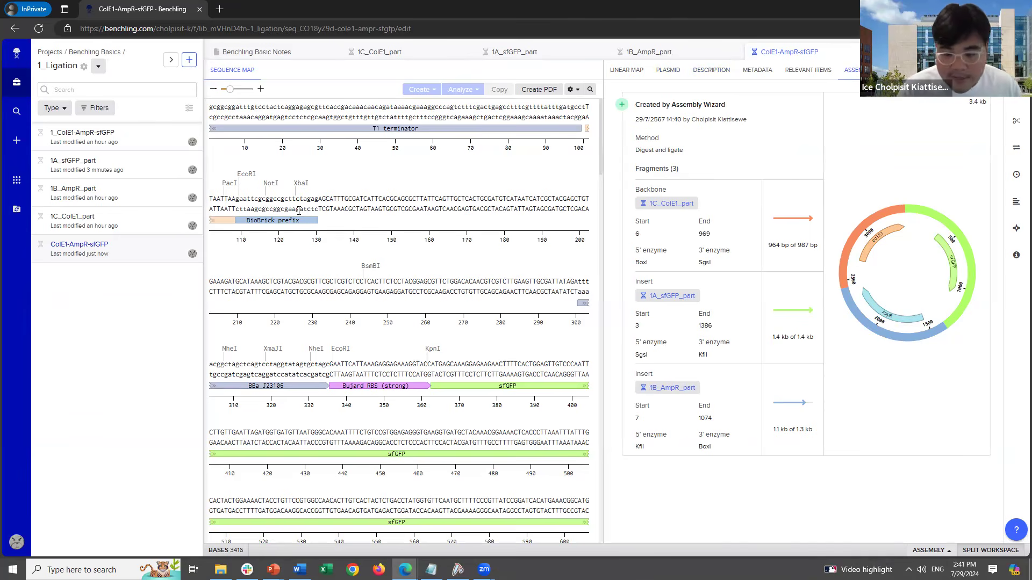
click(428, 229)
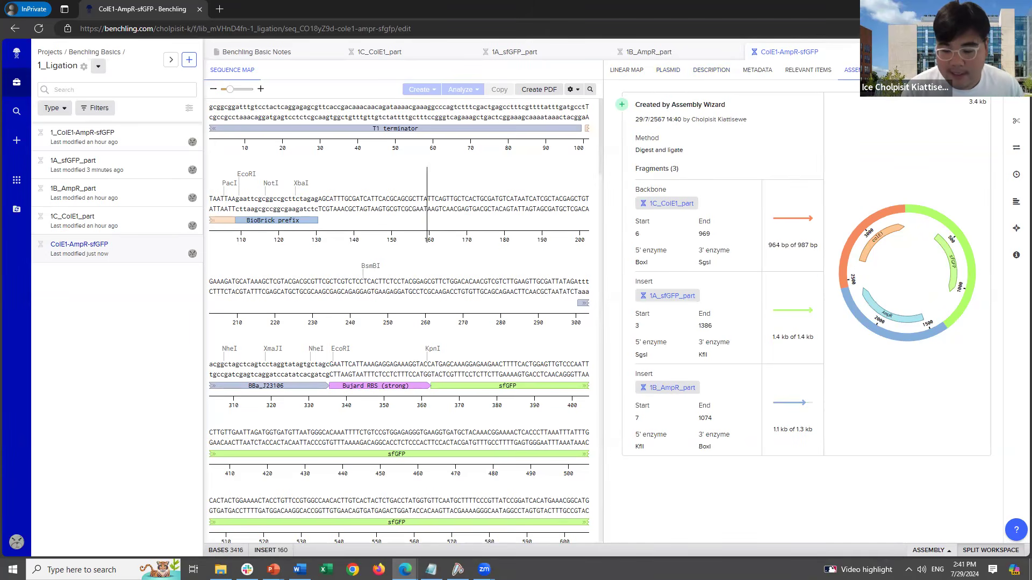
click(536, 508)
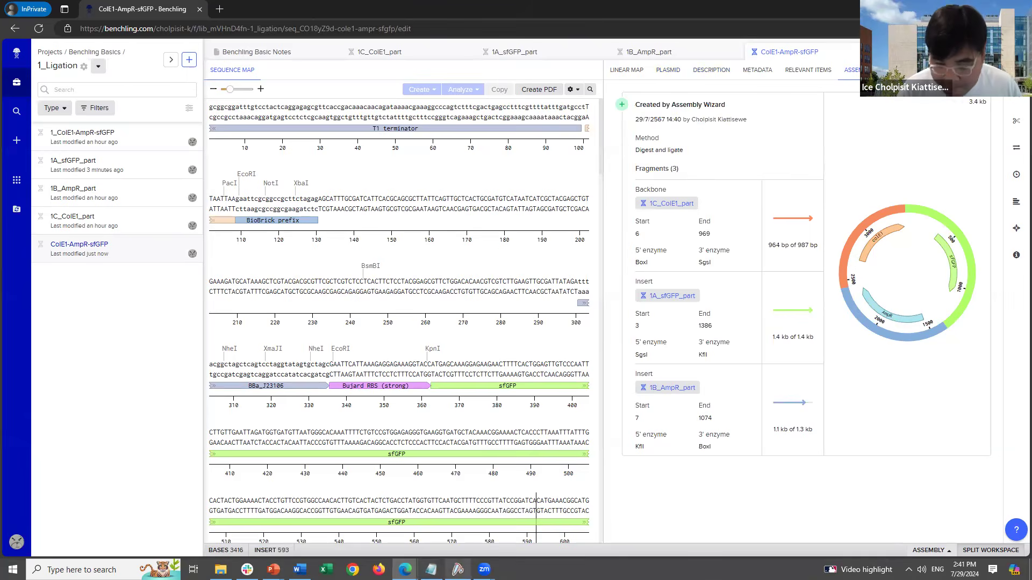
Switch to the PowerPoint slide show and advance to the slide with the white and green colony plates.
mouse_move(484, 569)
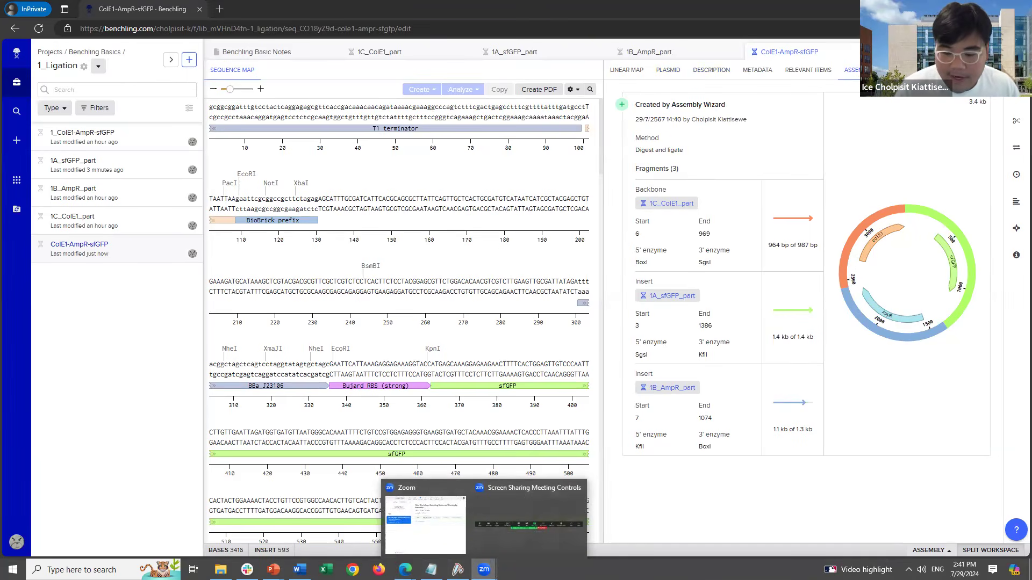
mouse_move(273, 569)
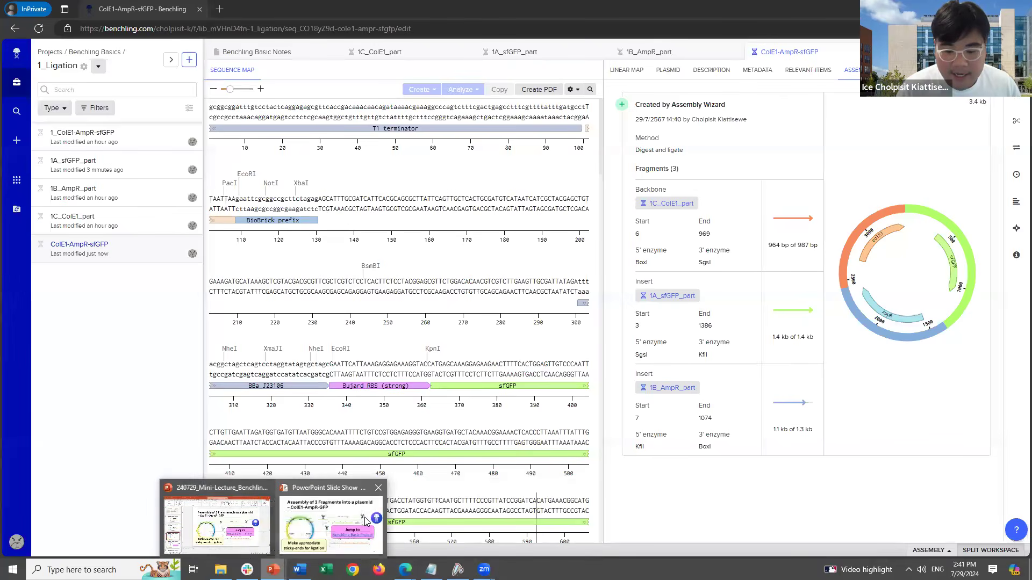
click(331, 521)
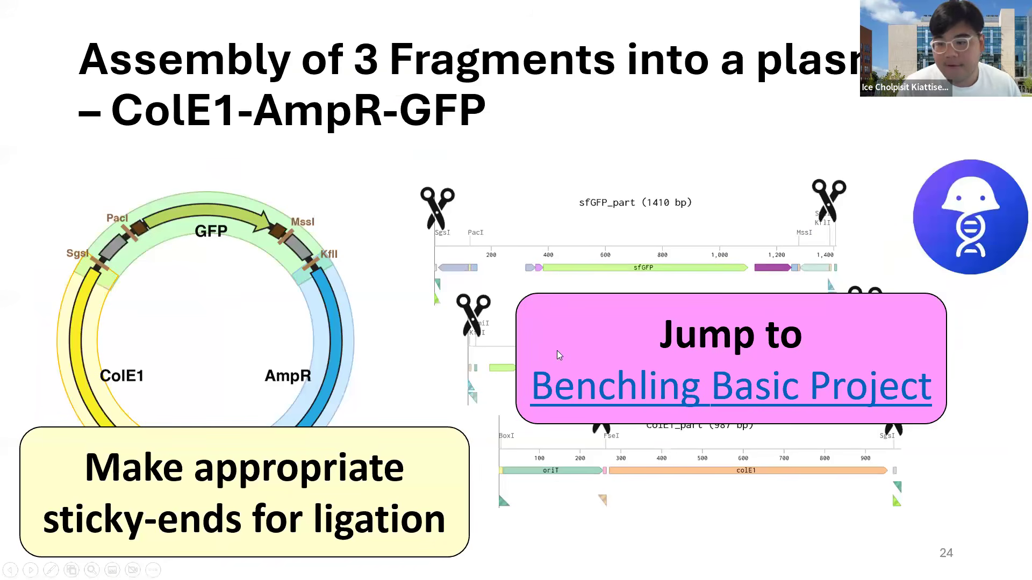
click(554, 250)
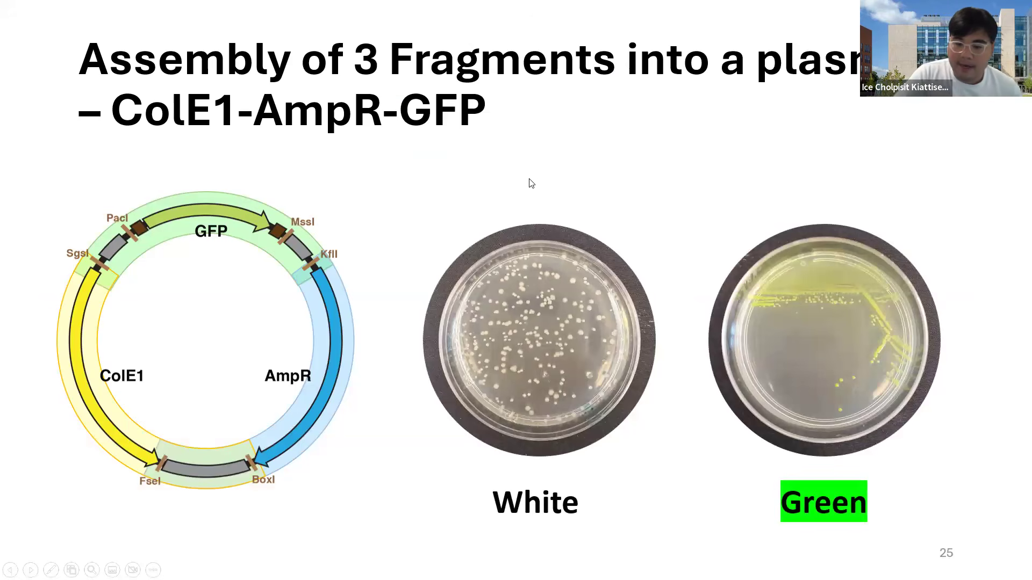
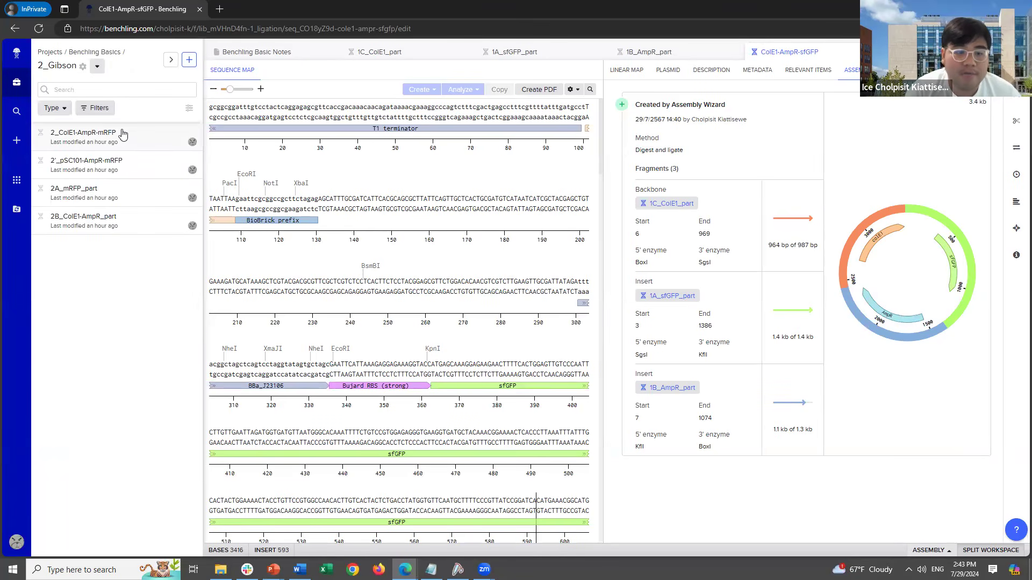
View the 2_ColE1-AmpR-mRFP plasmid and return to the ColE1-AmpR-sfGFP sequence to look through its bases.
click(122, 134)
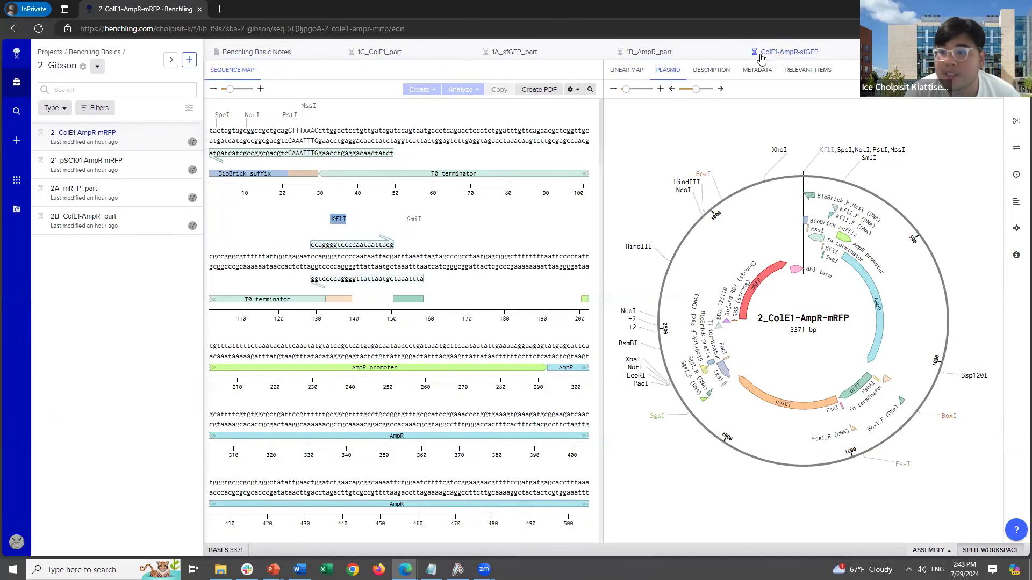
click(784, 52)
click(480, 220)
scroll(480, 220, down, 5)
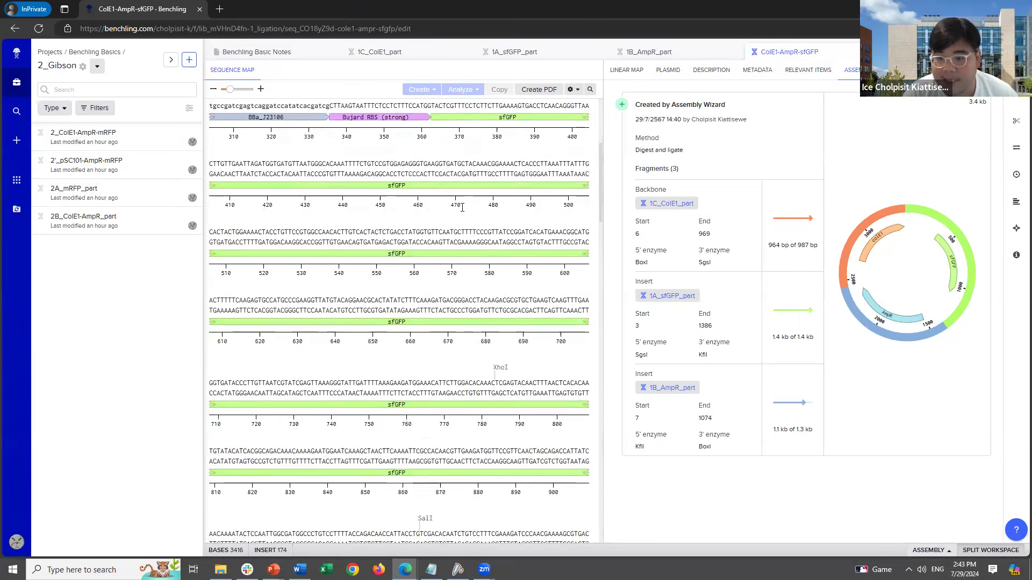
scroll(462, 208, up, 5)
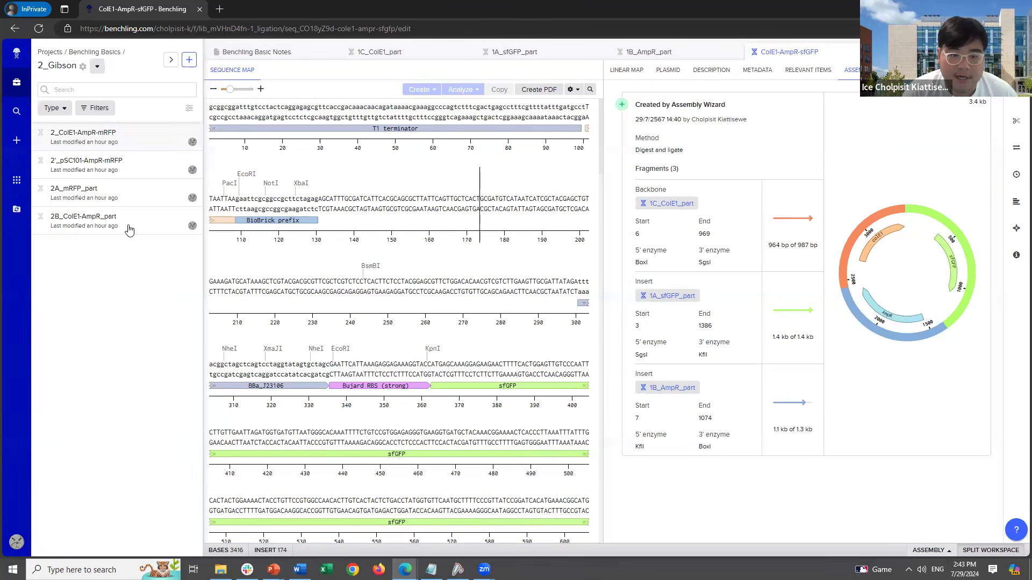
Open the 2'_pSC101-AmpR-mRFP plasmid and highlight its mRFP annotation and the primer over the BioBrick prefix.
click(133, 172)
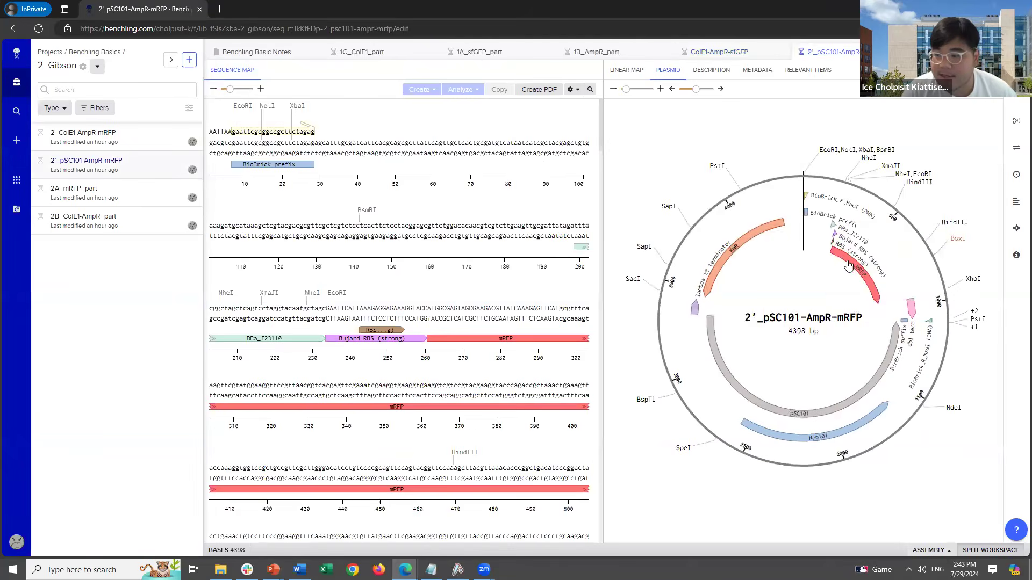
click(854, 275)
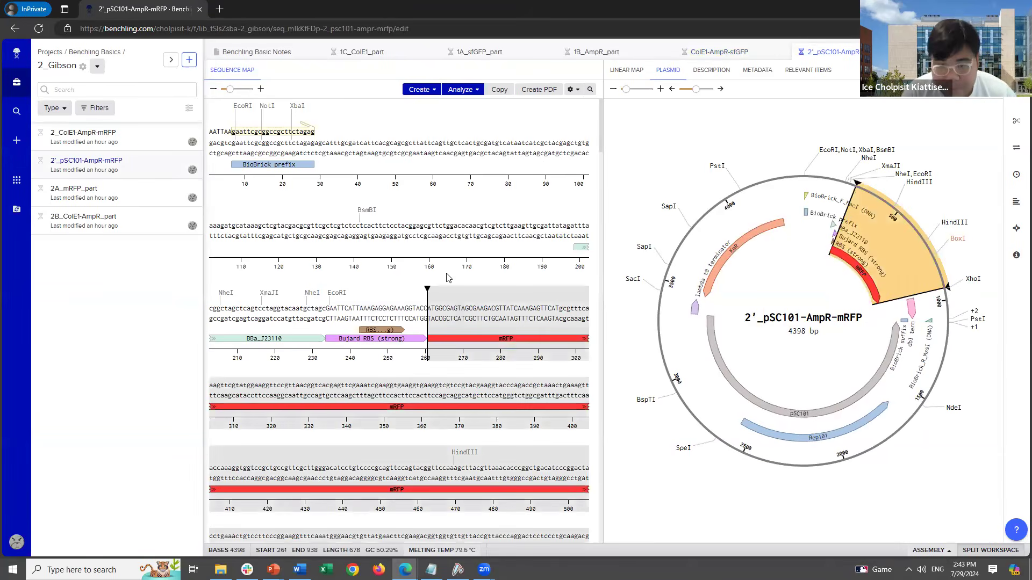
click(298, 132)
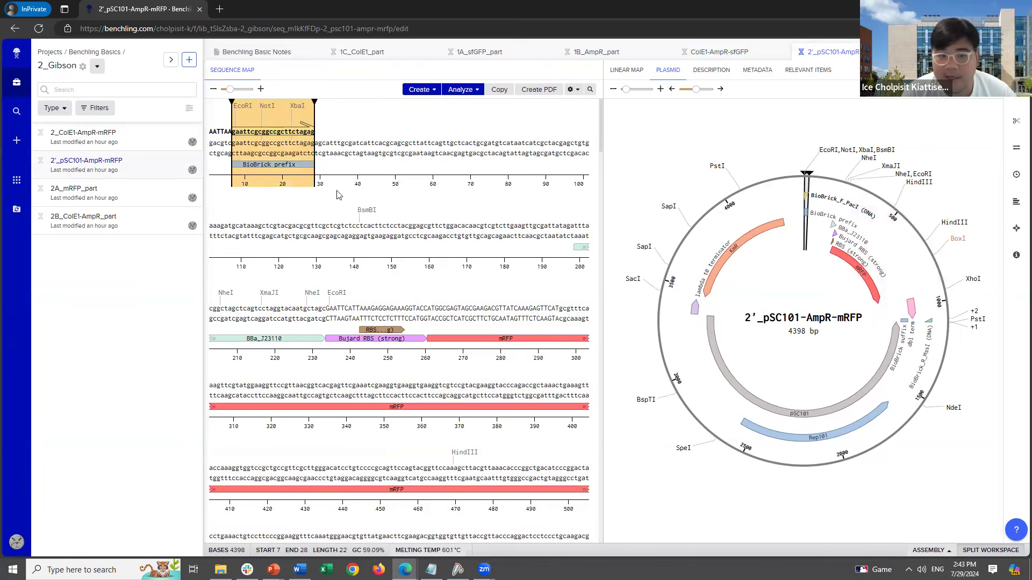
Open the 2_ColE1-AmpR-mRFP plasmid and examine the bases around its mRFP annotation and BBa_J23110 promoter.
click(131, 138)
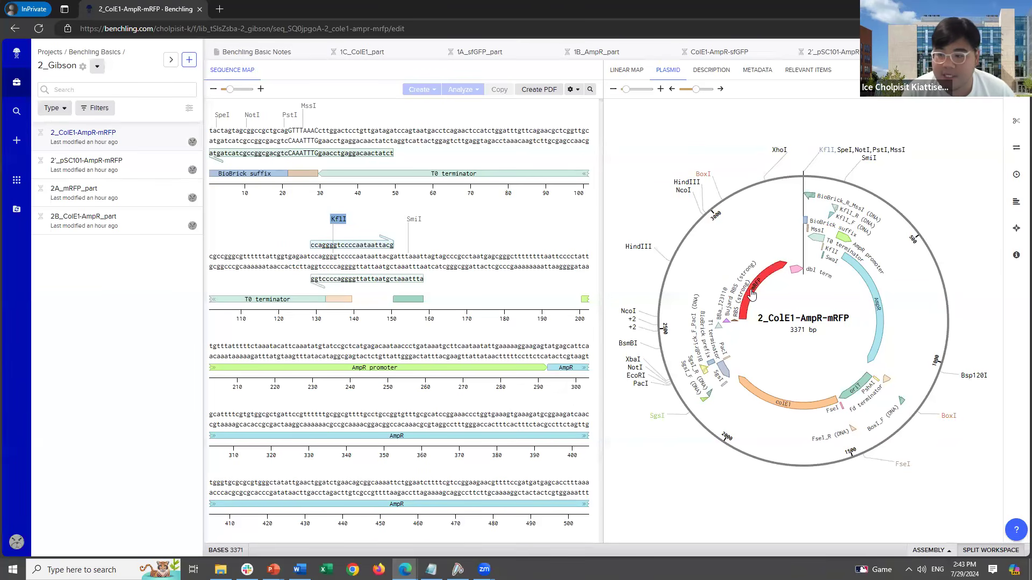
click(747, 295)
click(502, 478)
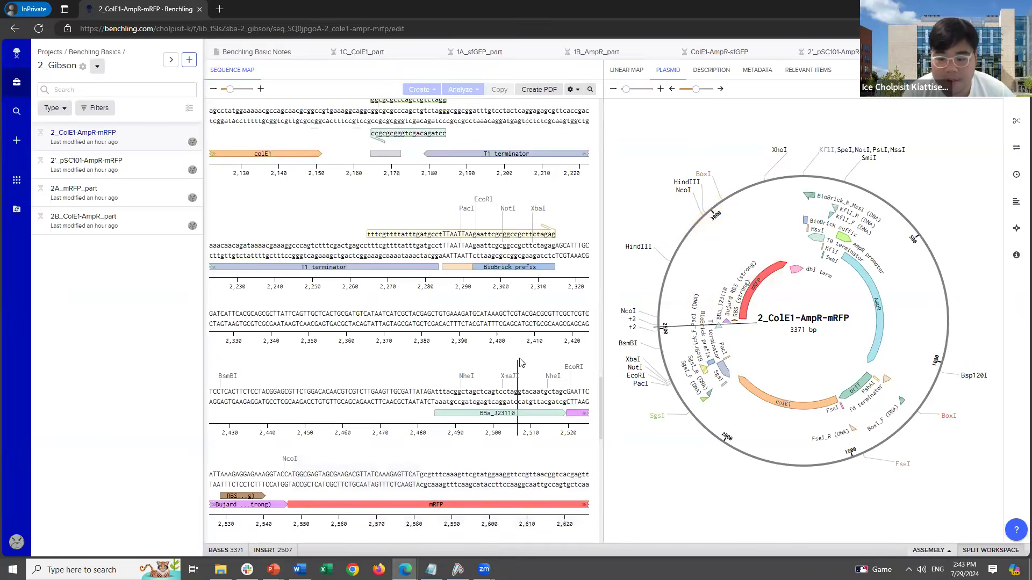
scroll(495, 376, down, 4)
scroll(491, 362, up, 4)
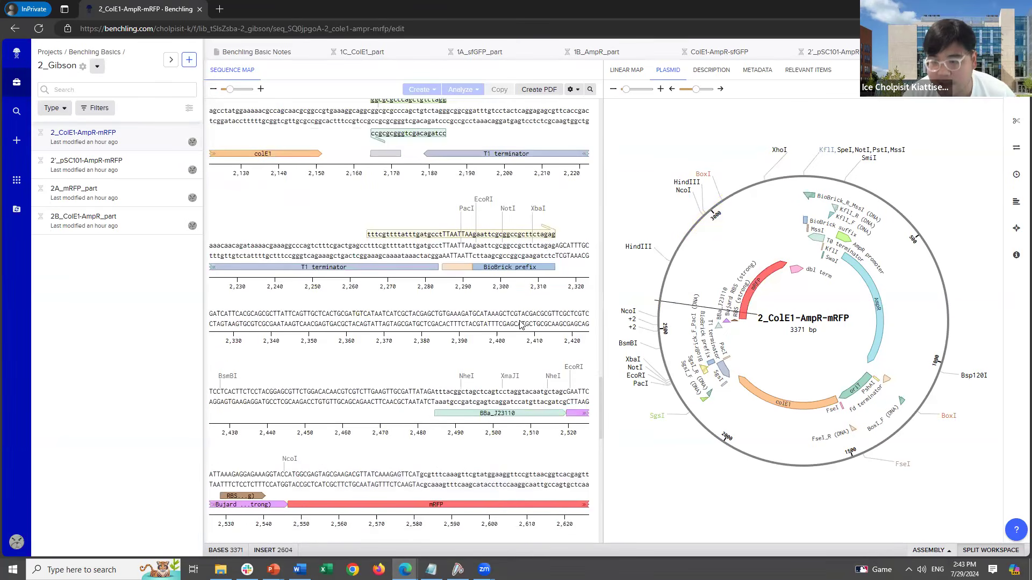
Open the saved ColE1-AmpR-mRFP_Seq alignment and look along the template toward the AmpR region.
click(1014, 207)
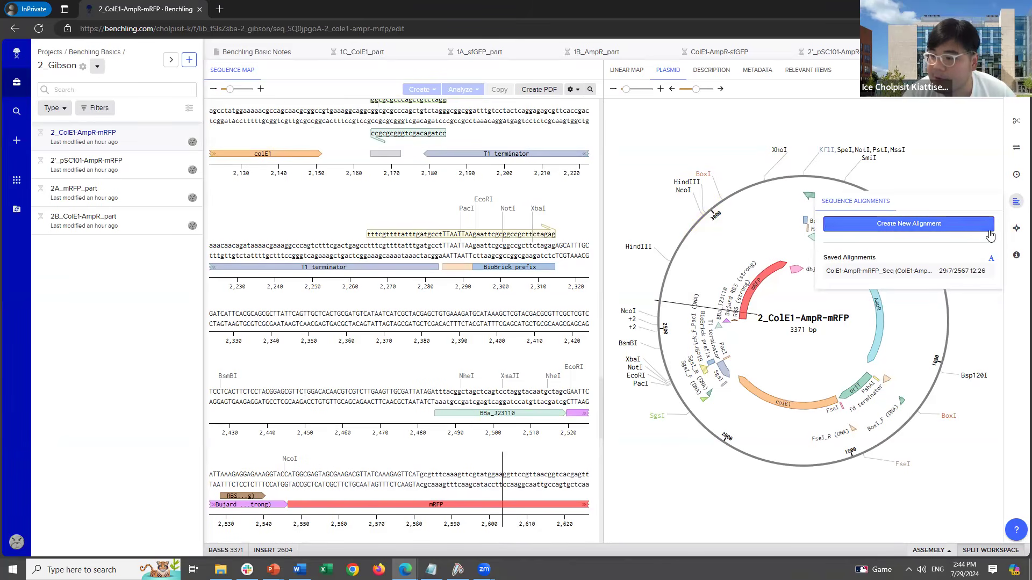
click(950, 273)
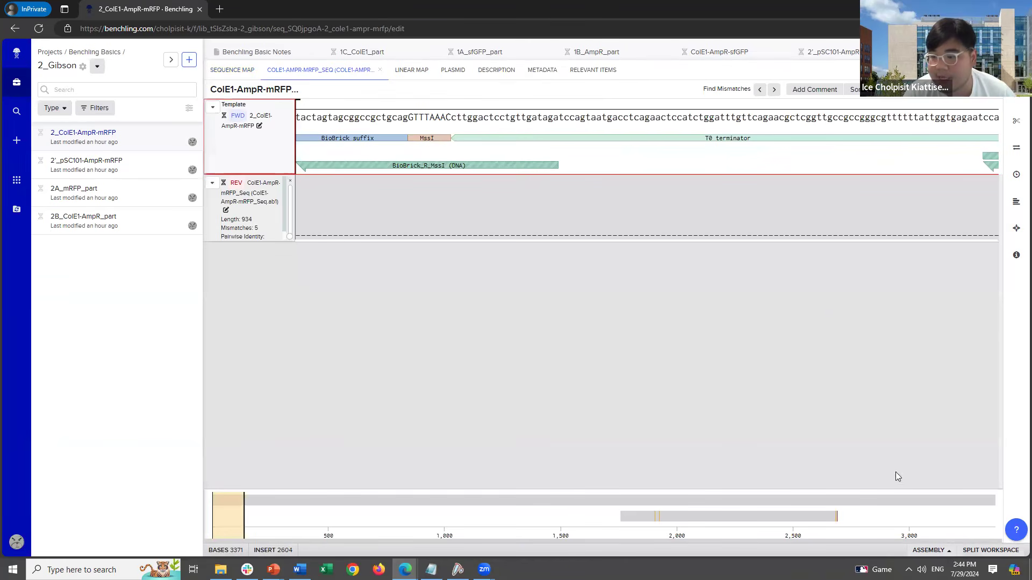
drag(600, 509, 203, 497)
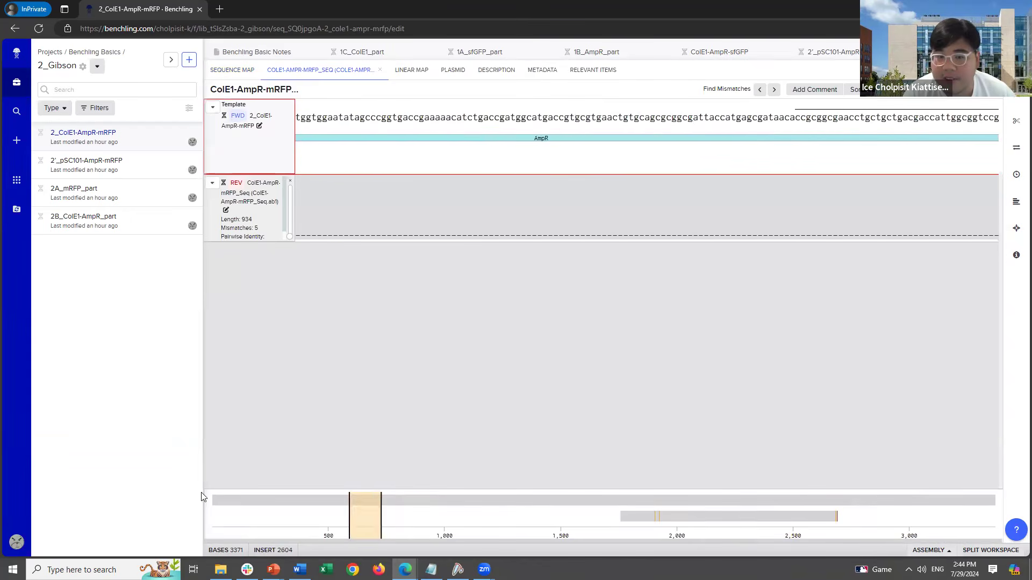
Create a new DNA alignment of 2_ColE1-AmpR-mRFP with the 1_ColE1-AmpR-sfGFP sequence, found by searching for "1_cole1".
click(1016, 201)
click(908, 223)
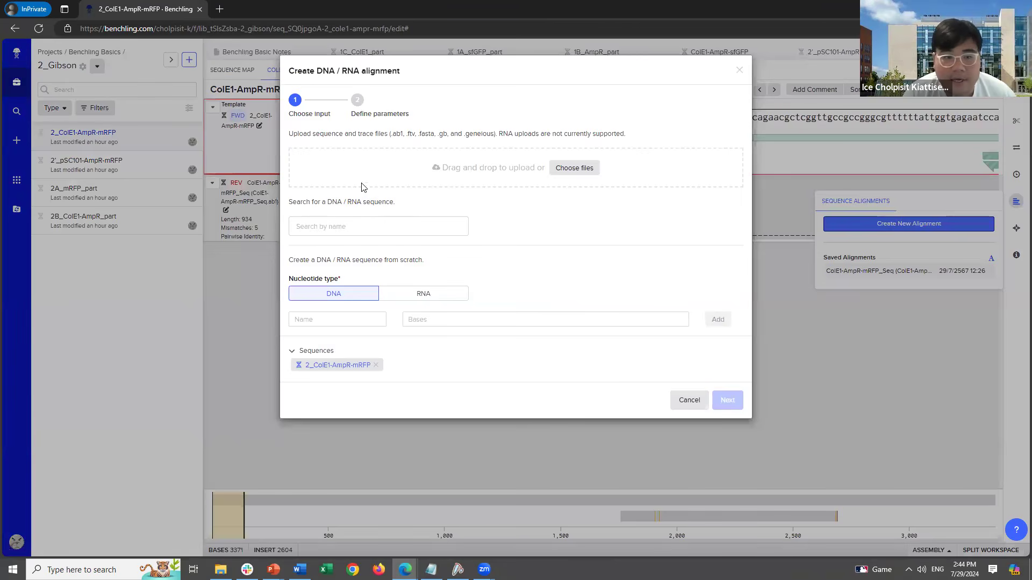
click(394, 227)
click(510, 240)
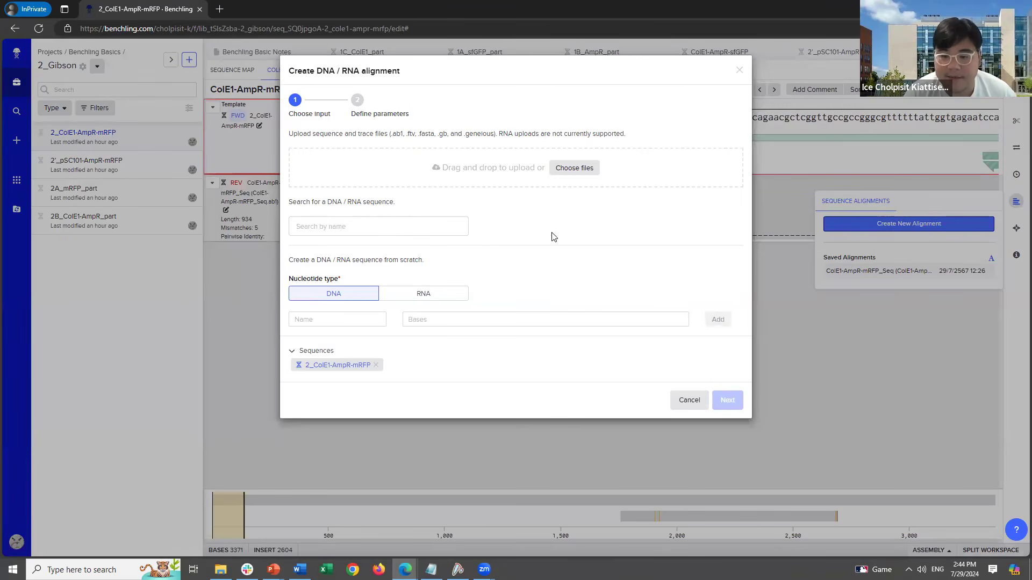
click(453, 223)
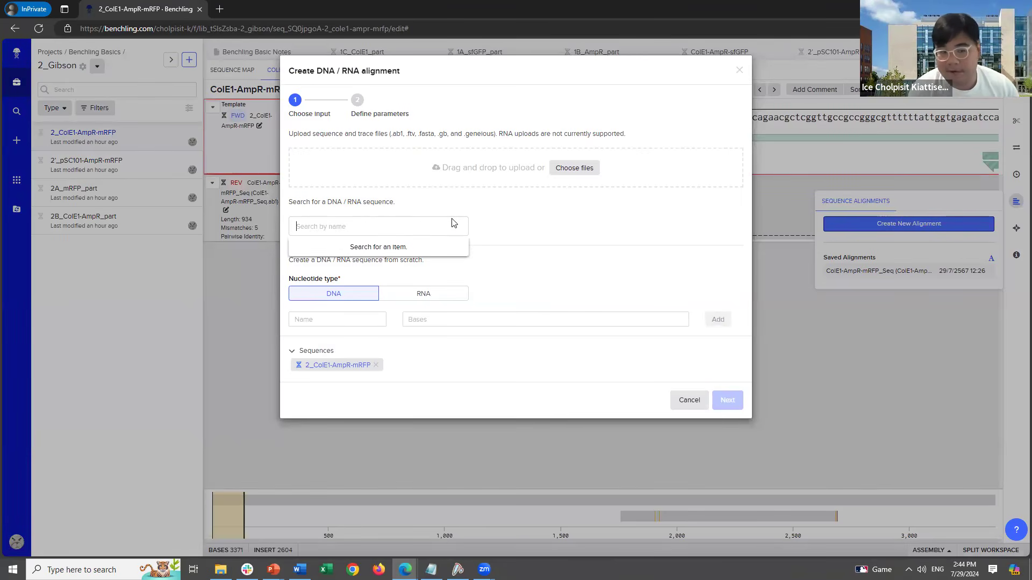
text(1_)
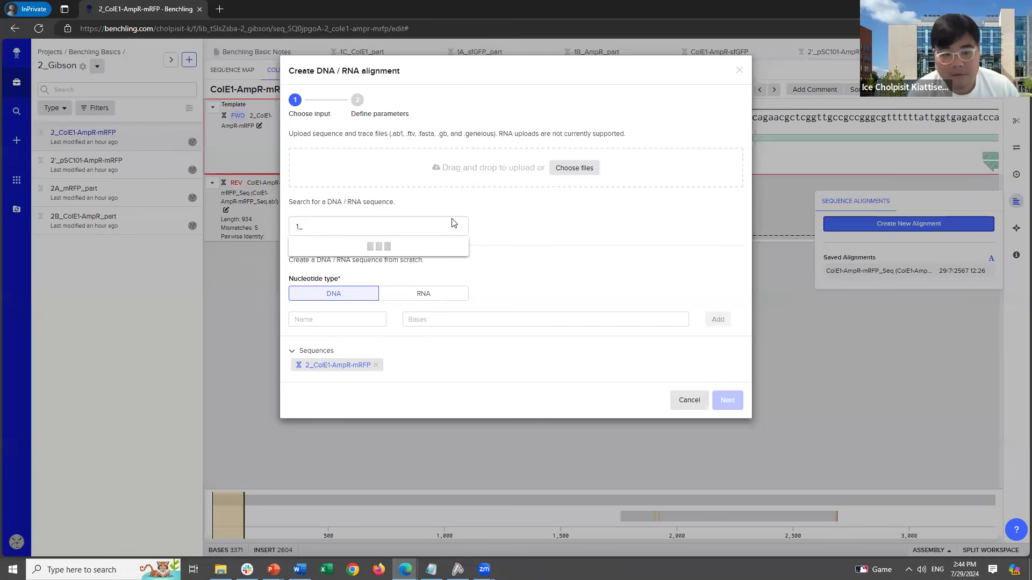
text(cole1)
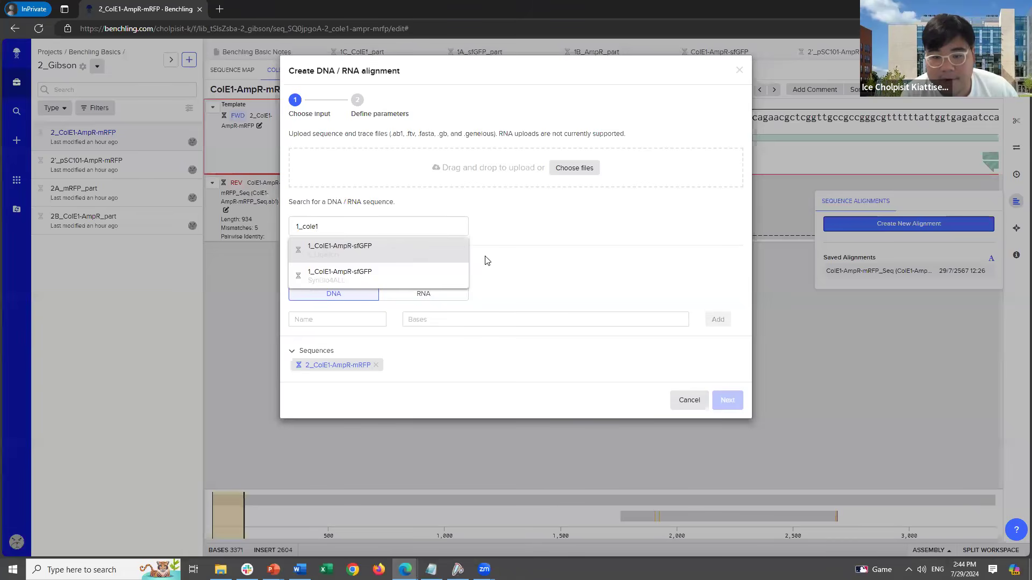
key(Return)
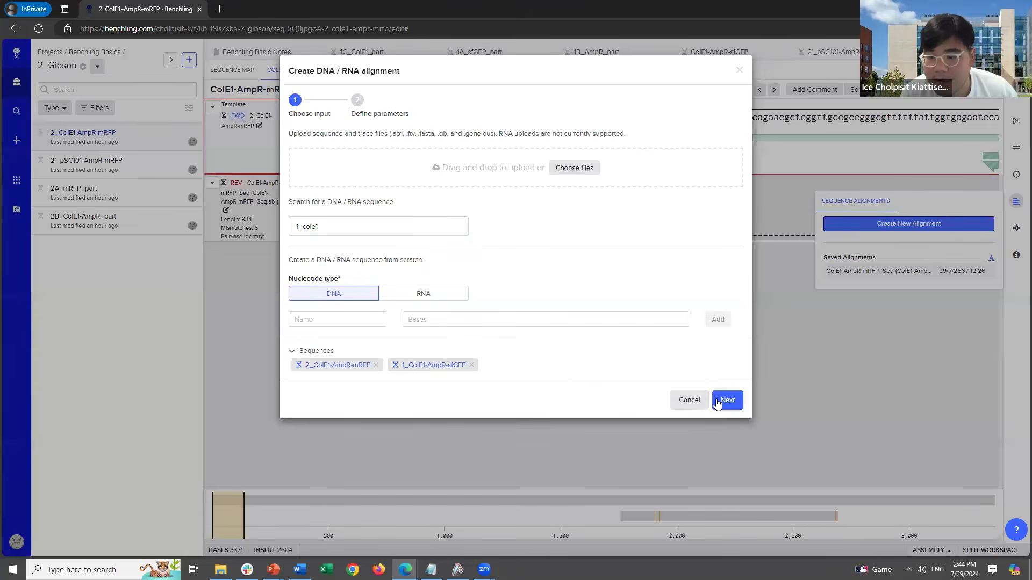
click(725, 406)
click(723, 406)
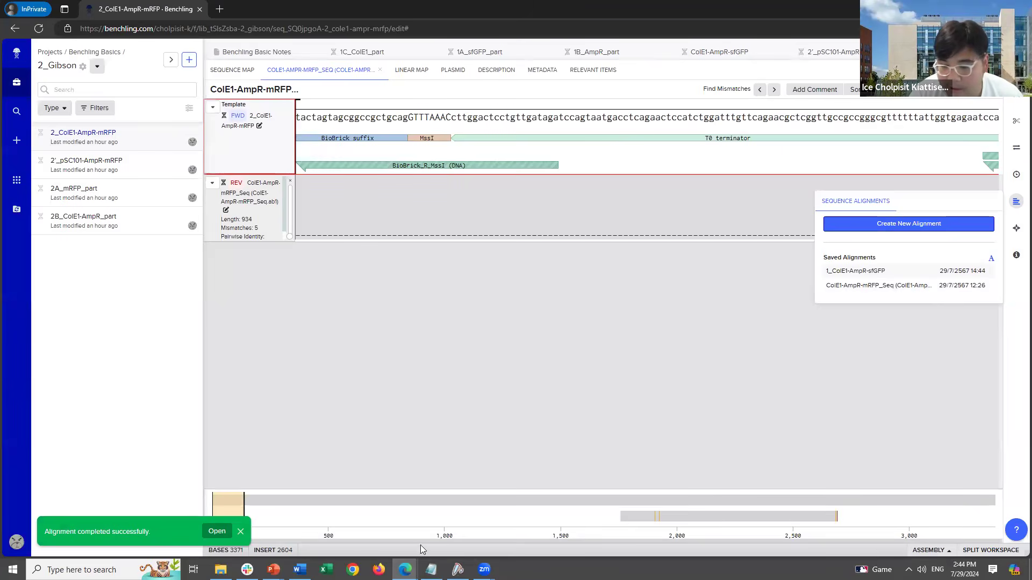
Open the 1_ColE1-AmpR-sfGFP alignment and highlight the BBa_J23110 promoter and the bases from the end of mRFP into dbl term.
click(217, 531)
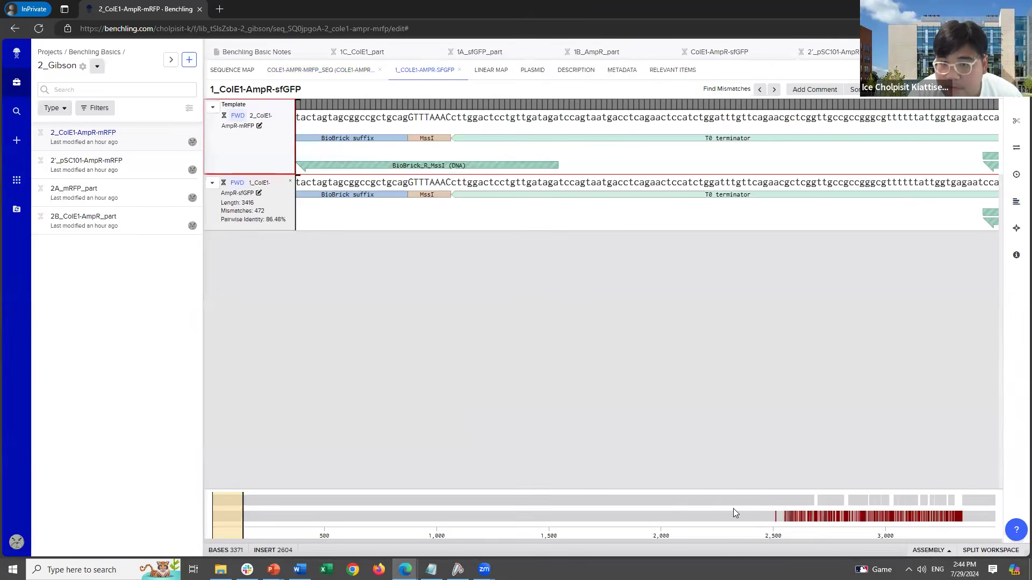
click(768, 511)
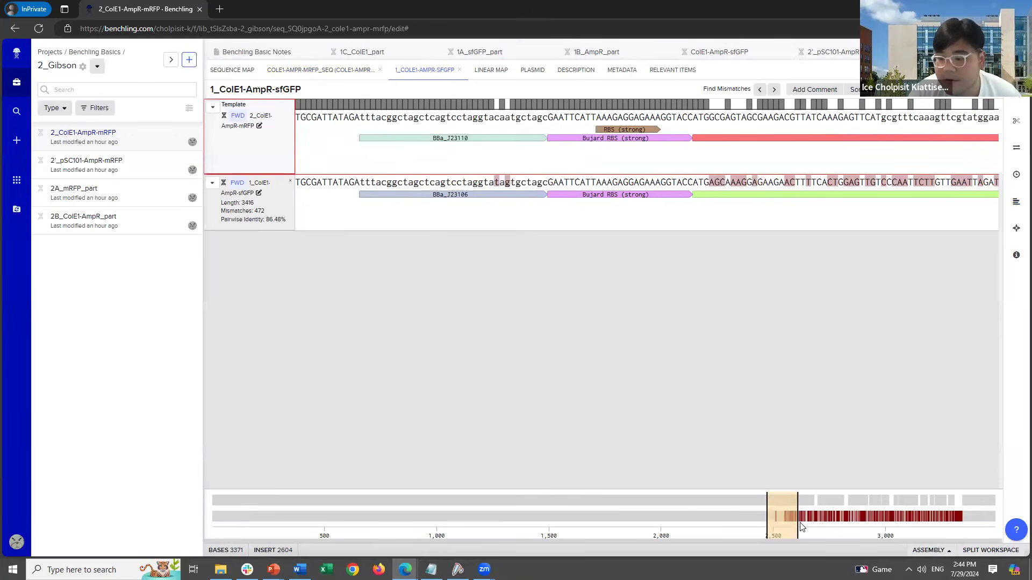
click(619, 141)
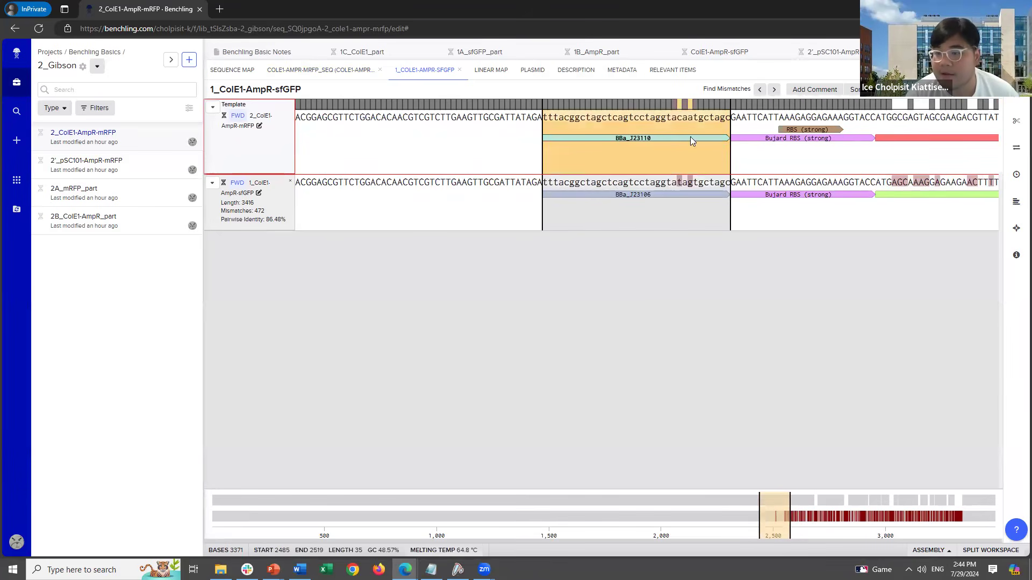
drag(774, 503, 984, 521)
drag(369, 119, 805, 123)
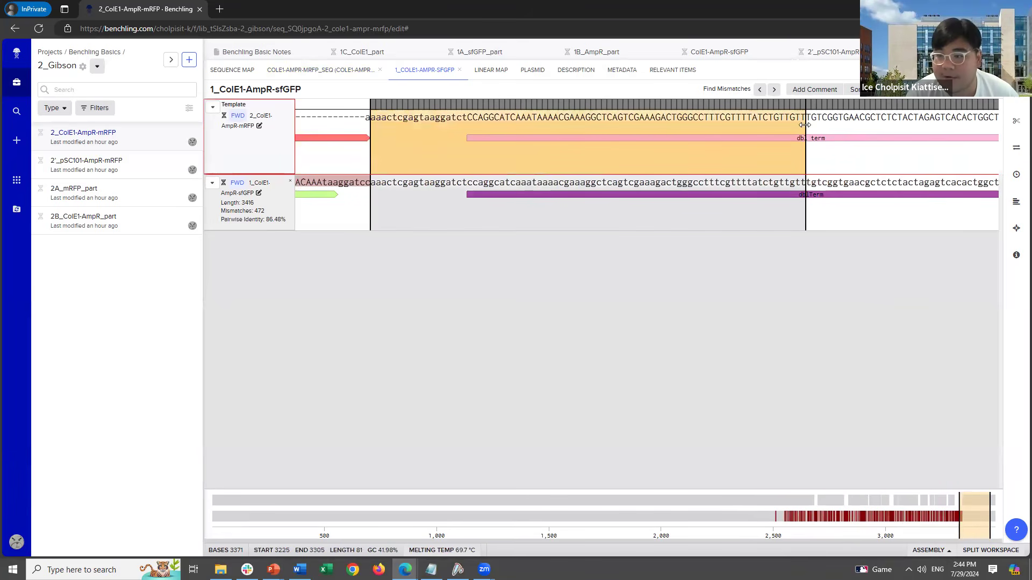
Return to the 2_ColE1-AmpR-mRFP sequence map and start a new assembly with the assembly wizard.
click(238, 76)
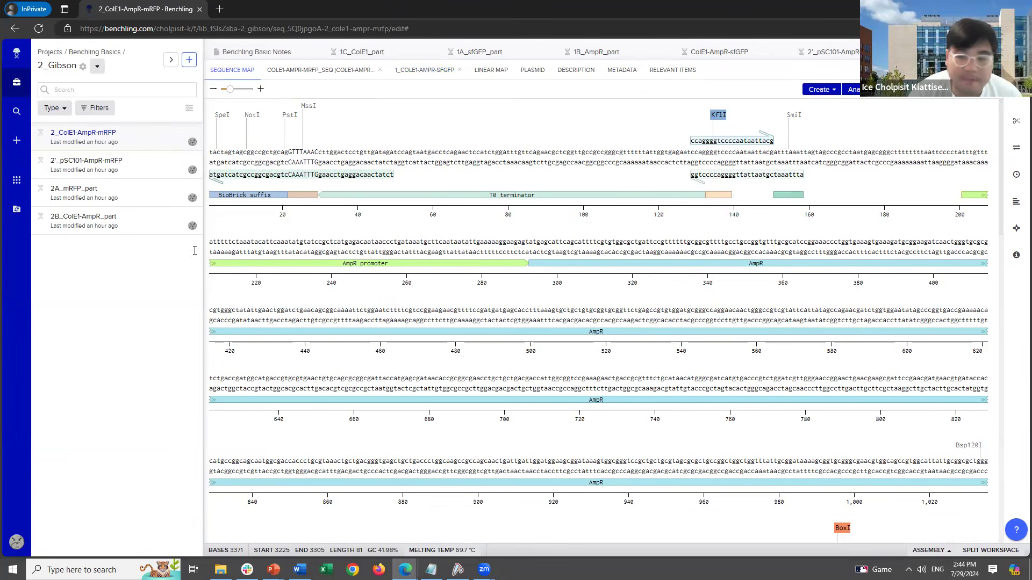
click(375, 247)
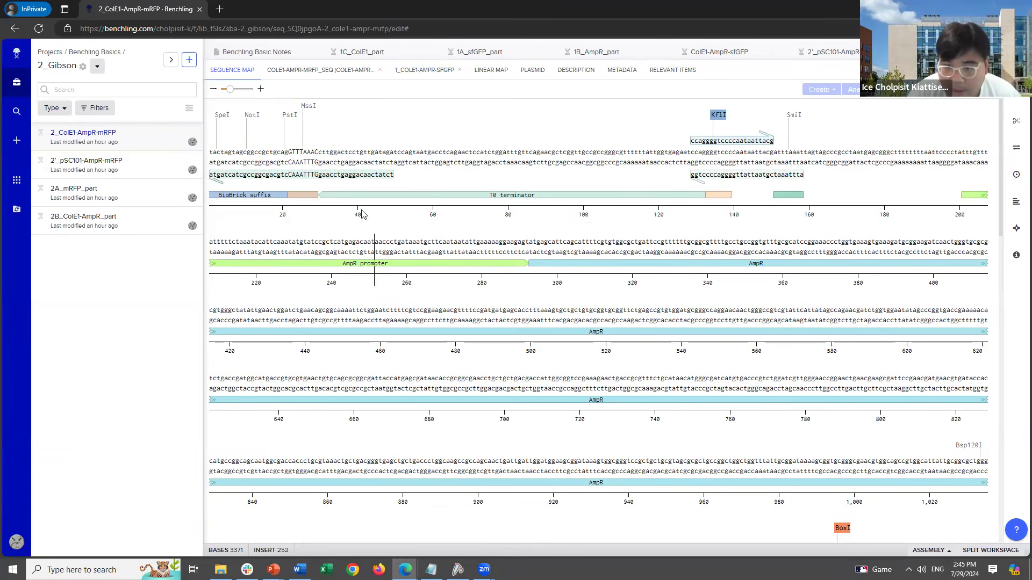
click(536, 144)
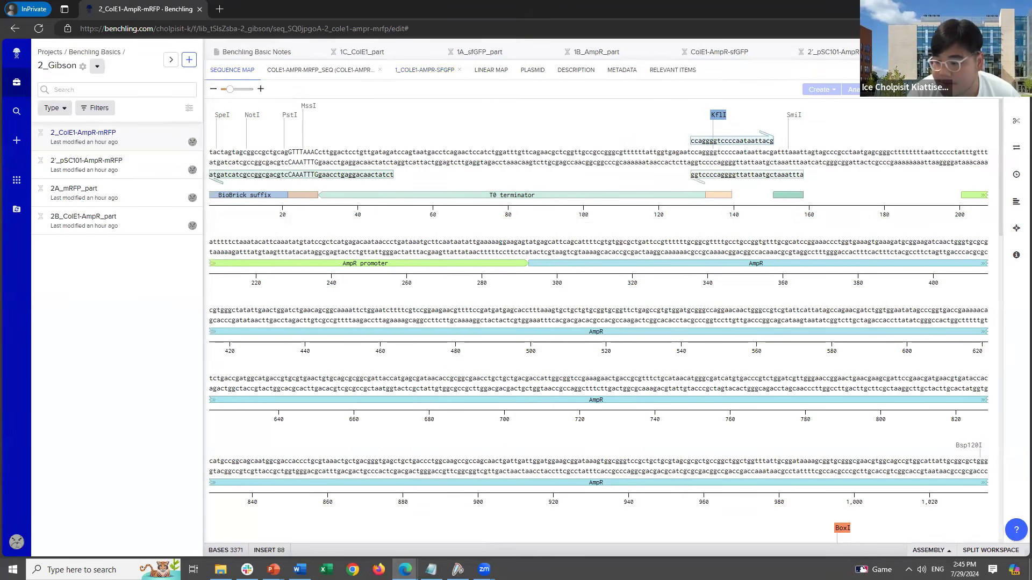
click(940, 549)
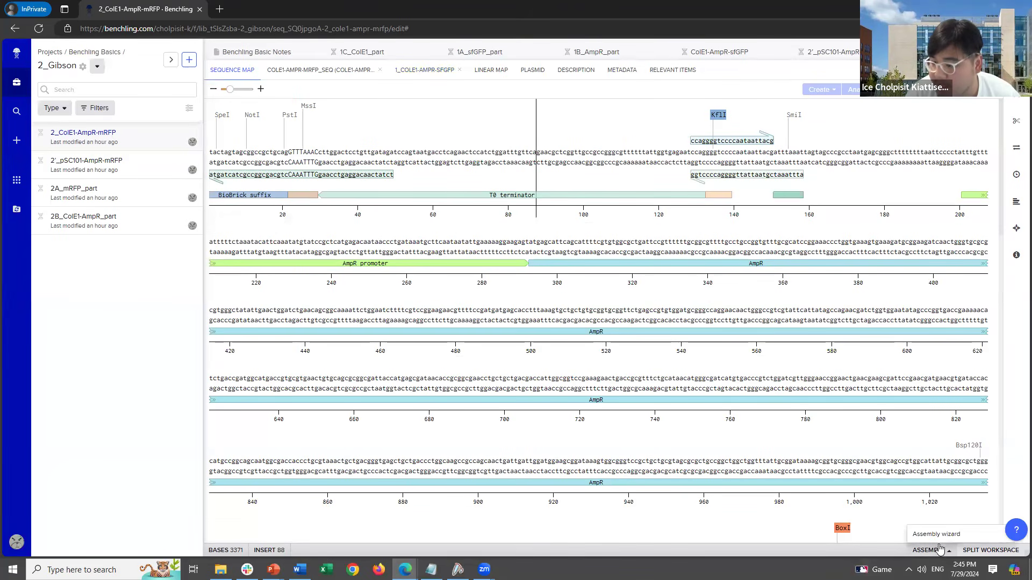
click(942, 534)
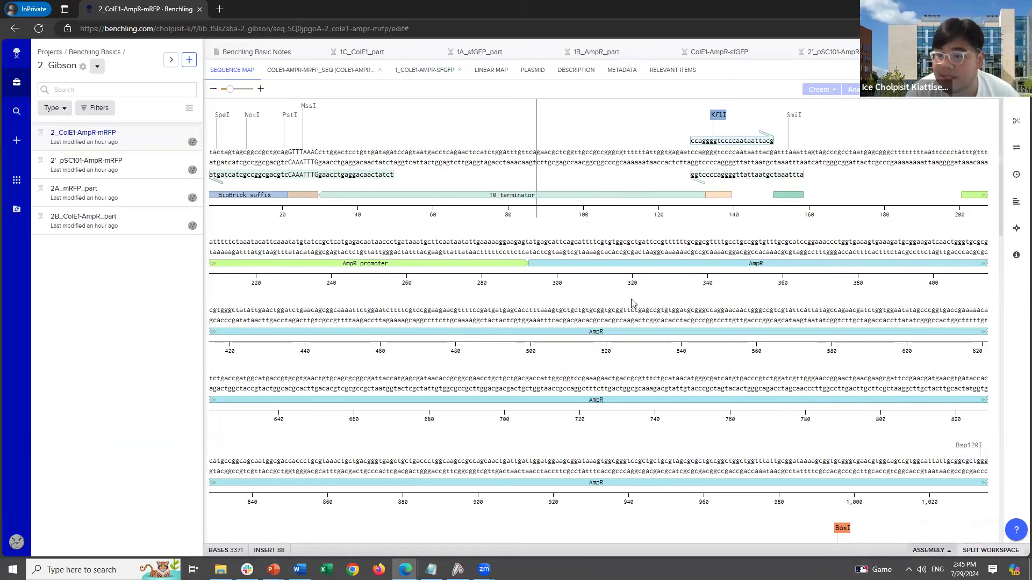
click(454, 129)
click(605, 258)
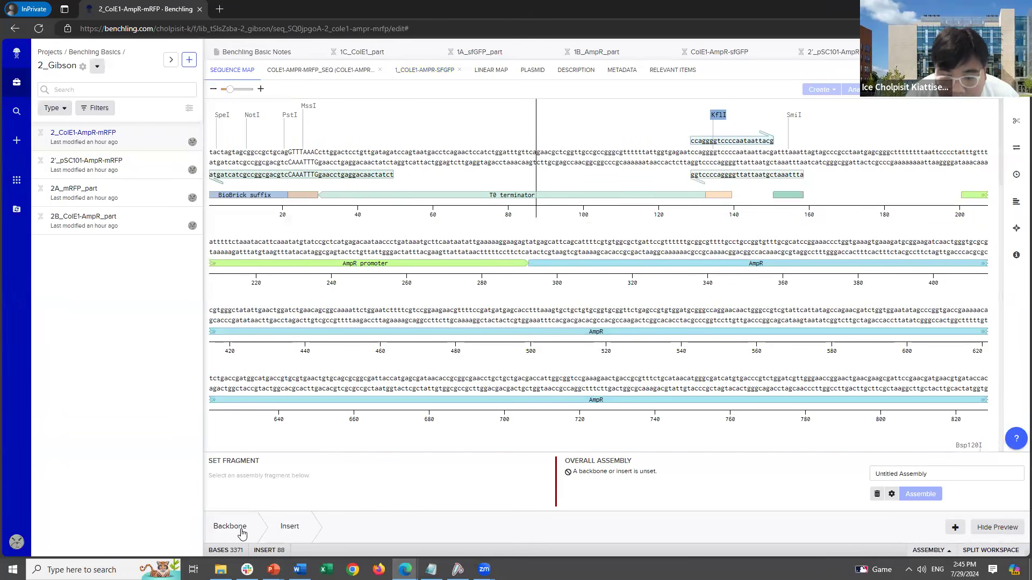
click(657, 333)
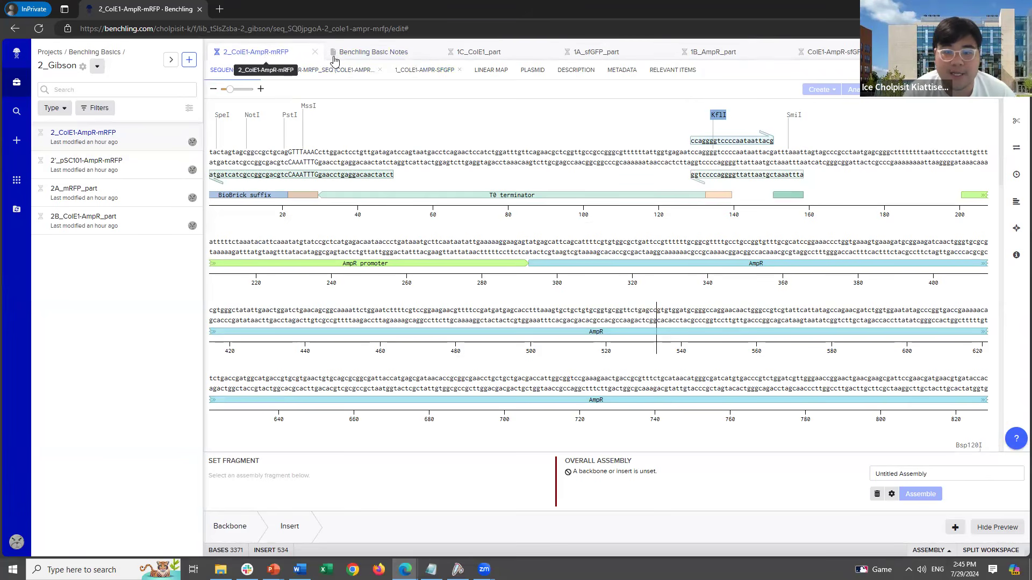
Select the mRFP annotation and extend the selection back to the SgsI cut site.
scroll(583, 182, down, 3)
scroll(591, 185, down, 15)
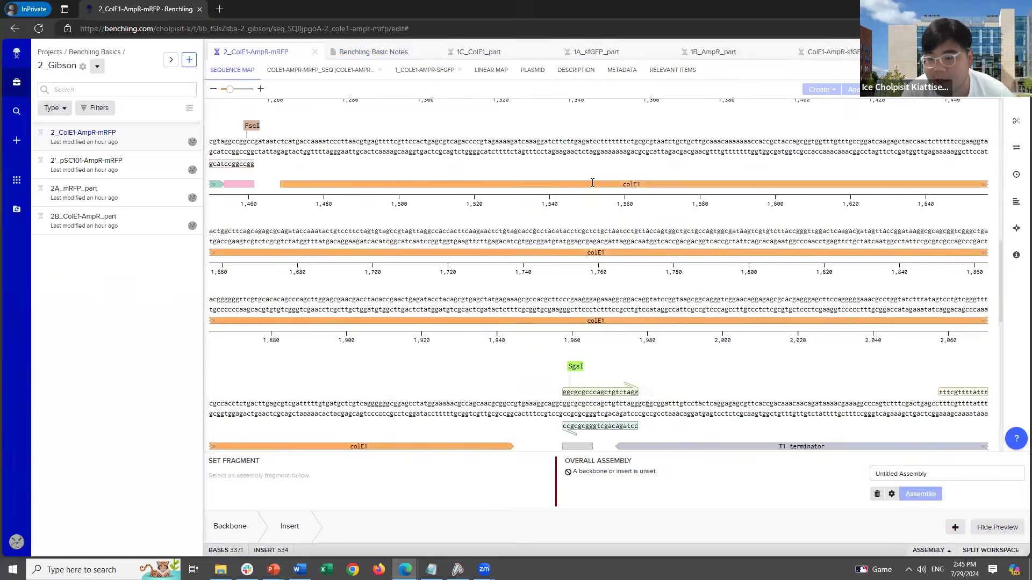
click(669, 261)
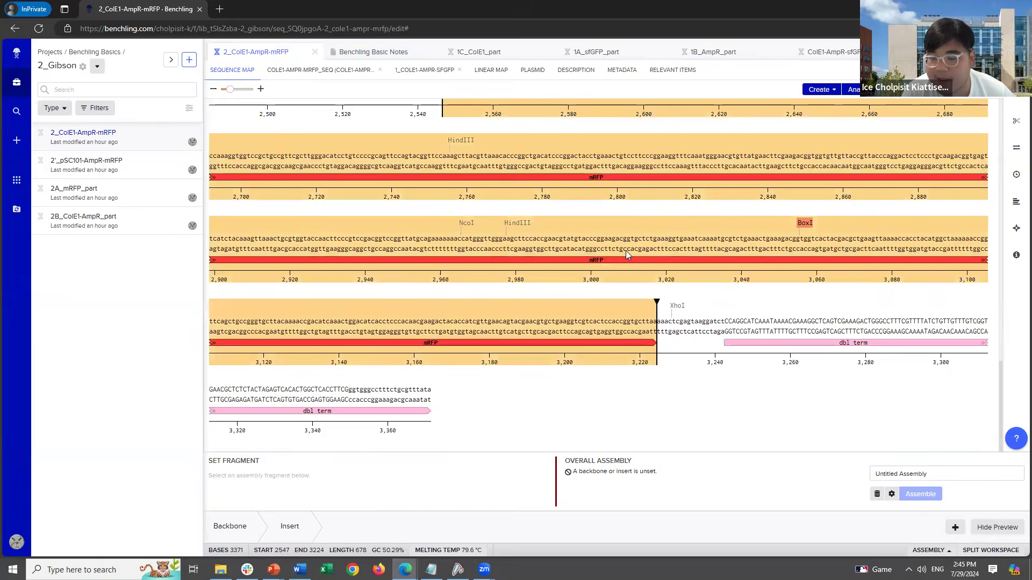
scroll(626, 250, up, 3)
scroll(629, 274, up, 4)
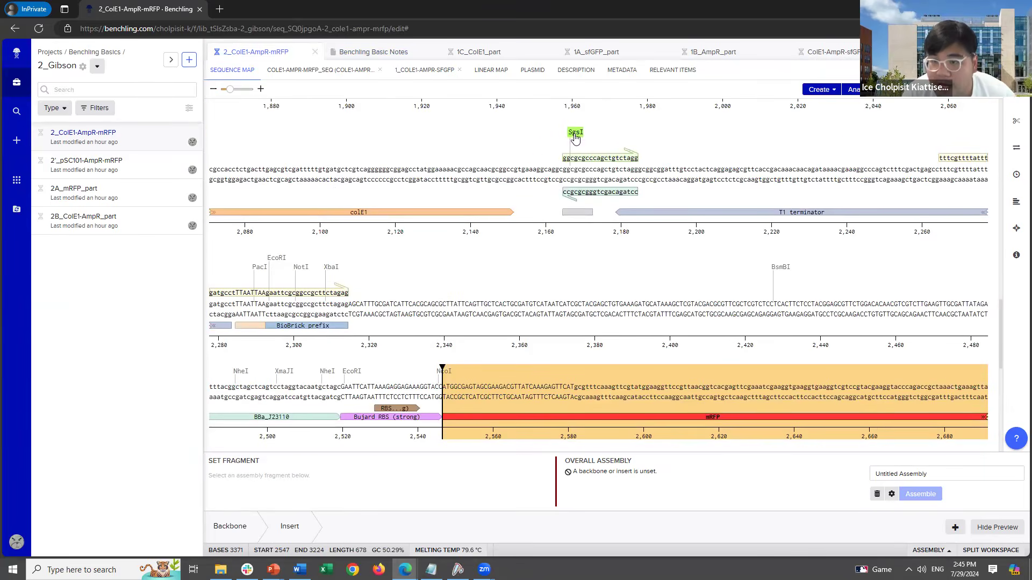
shift+click(575, 134)
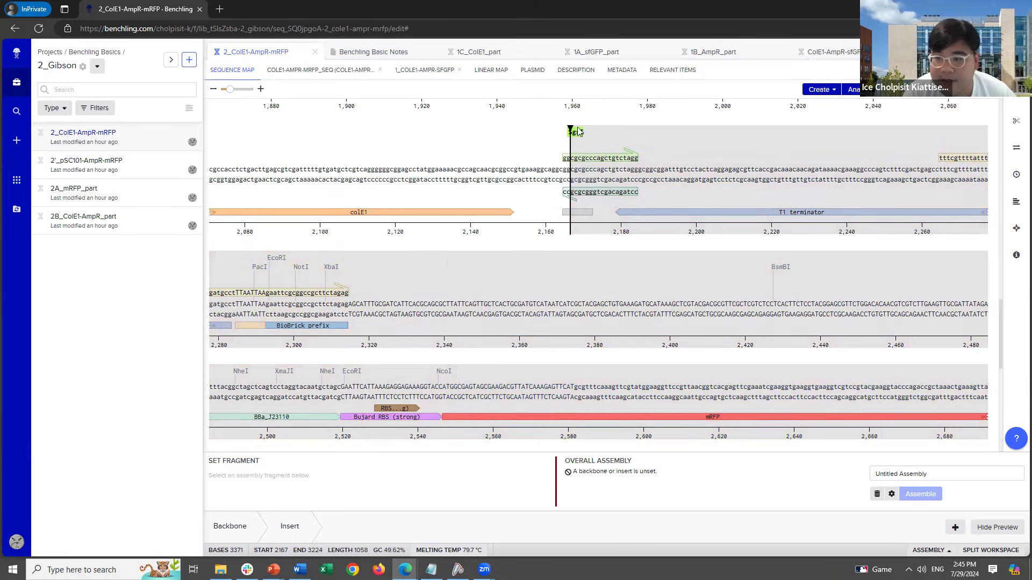
Try selecting from the PacI site to the end of the sequence and across the origin to the SpeI site.
scroll(451, 274, down, 1)
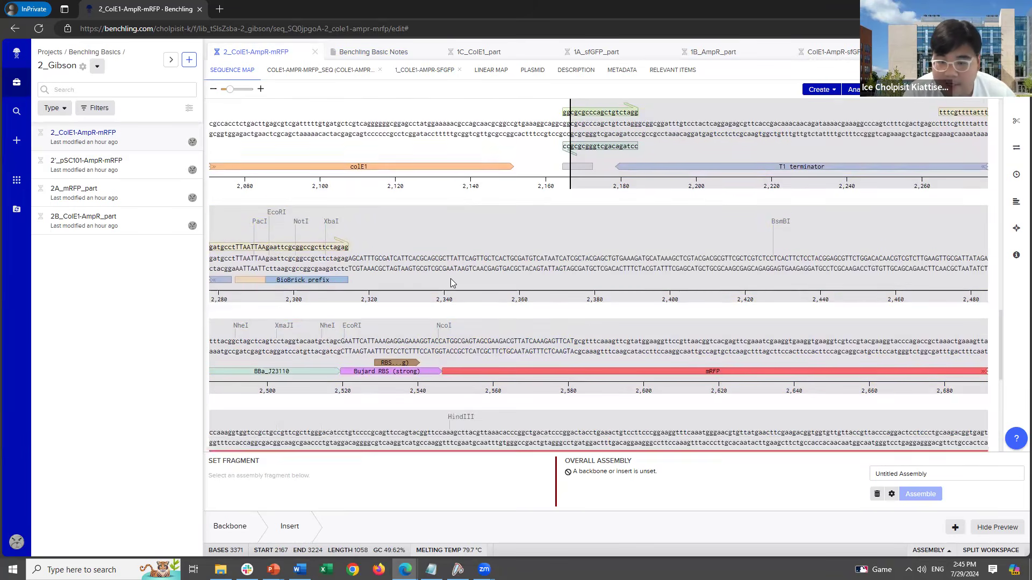
shift+click(269, 214)
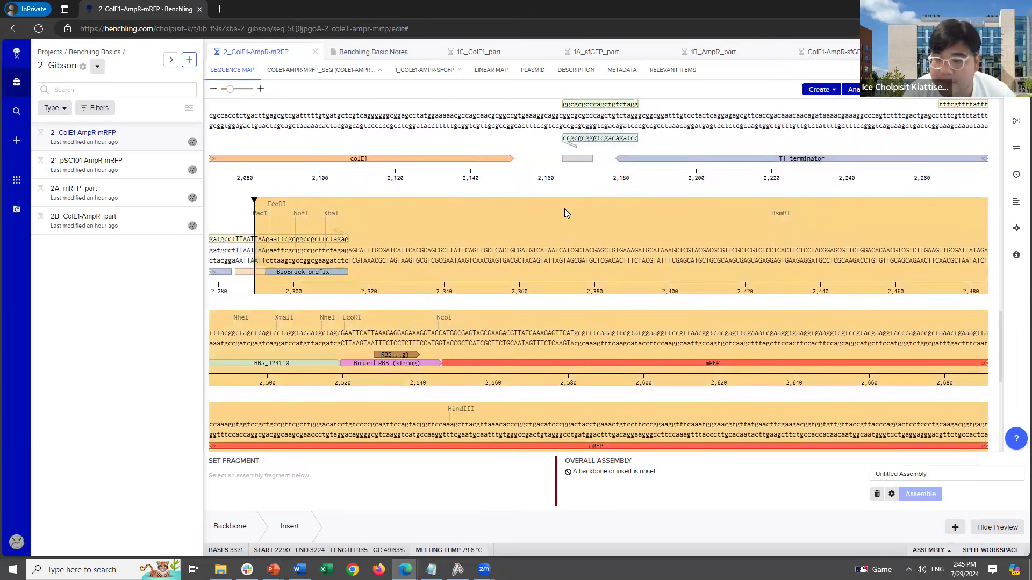
scroll(579, 268, down, 5)
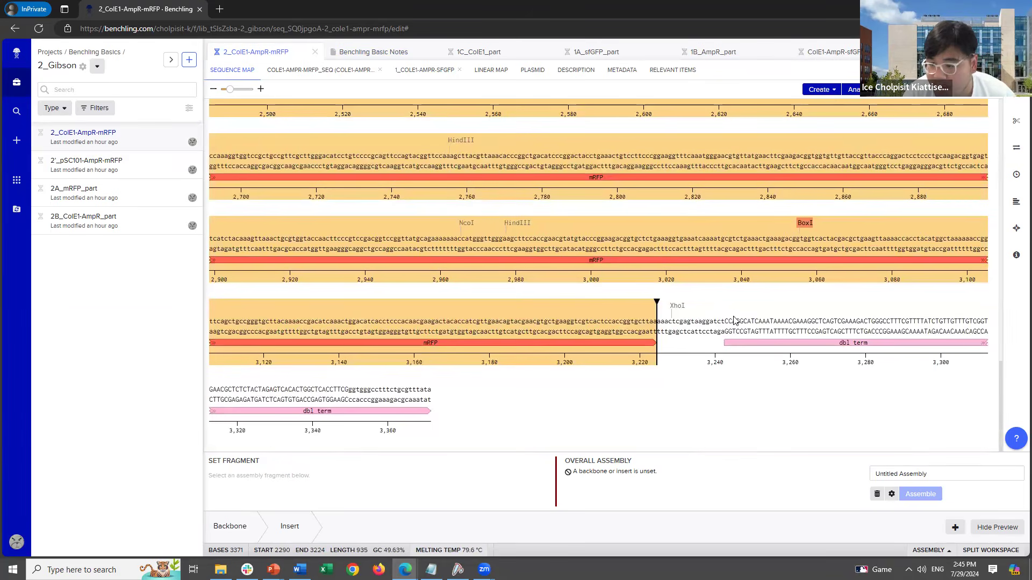
shift+click(749, 392)
scroll(749, 391, up, 20)
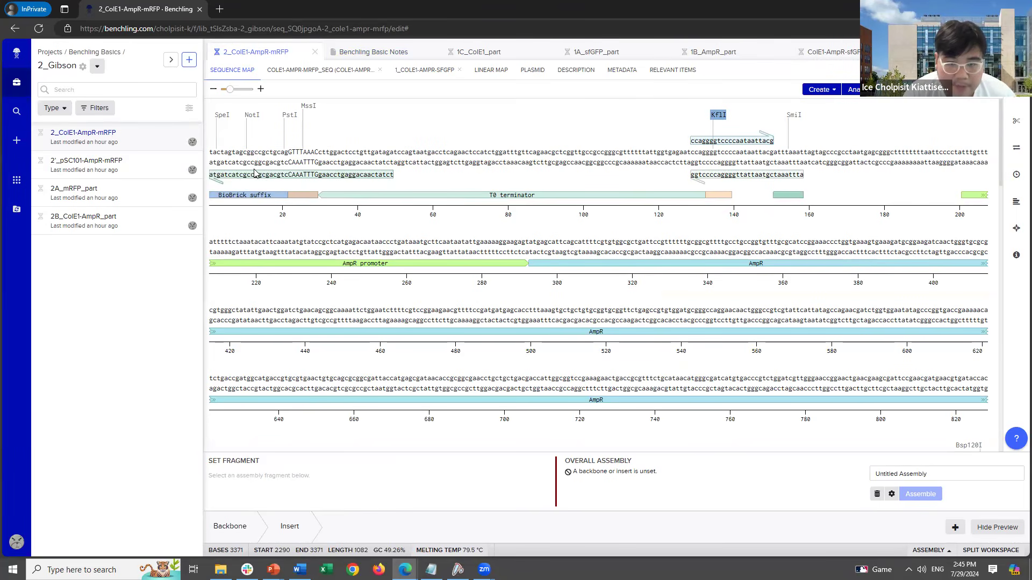
shift+click(225, 146)
scroll(578, 292, down, 2)
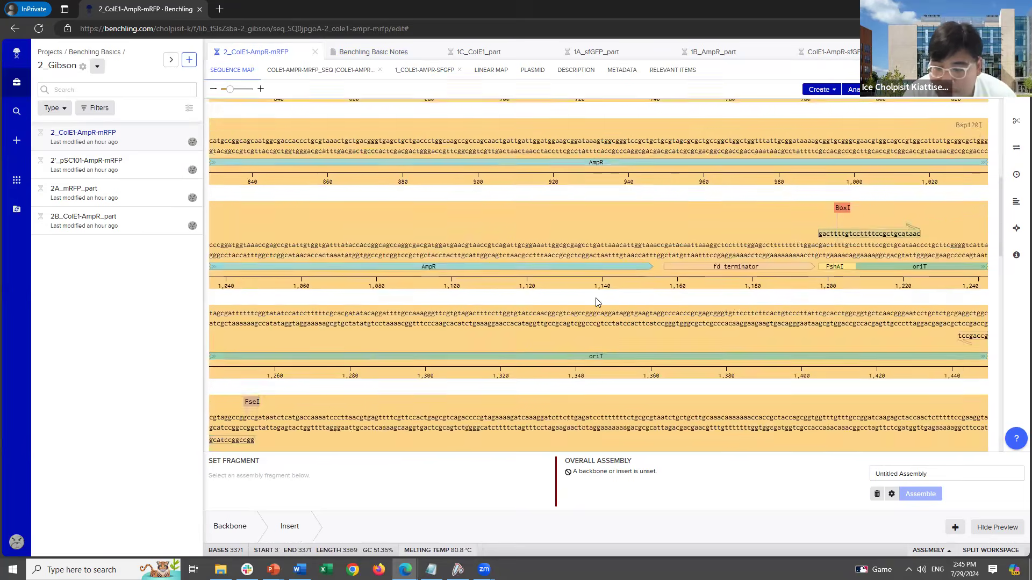
Select the stretch from the SpeI cut site near the sequence start to the XbaI site in the BioBrick prefix.
scroll(578, 292, up, 2)
click(225, 153)
scroll(489, 266, down, 15)
scroll(489, 266, up, 5)
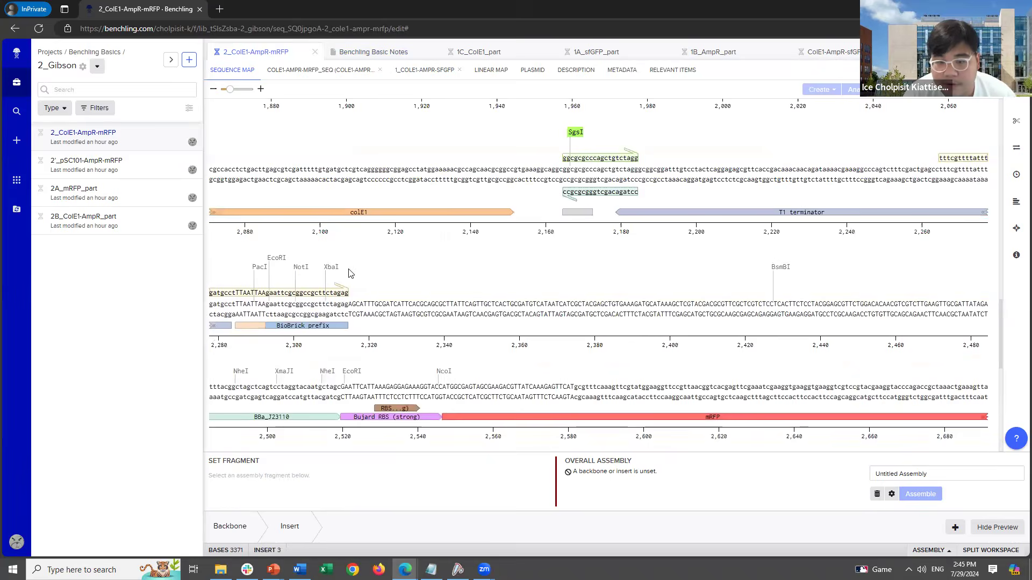
shift+click(326, 268)
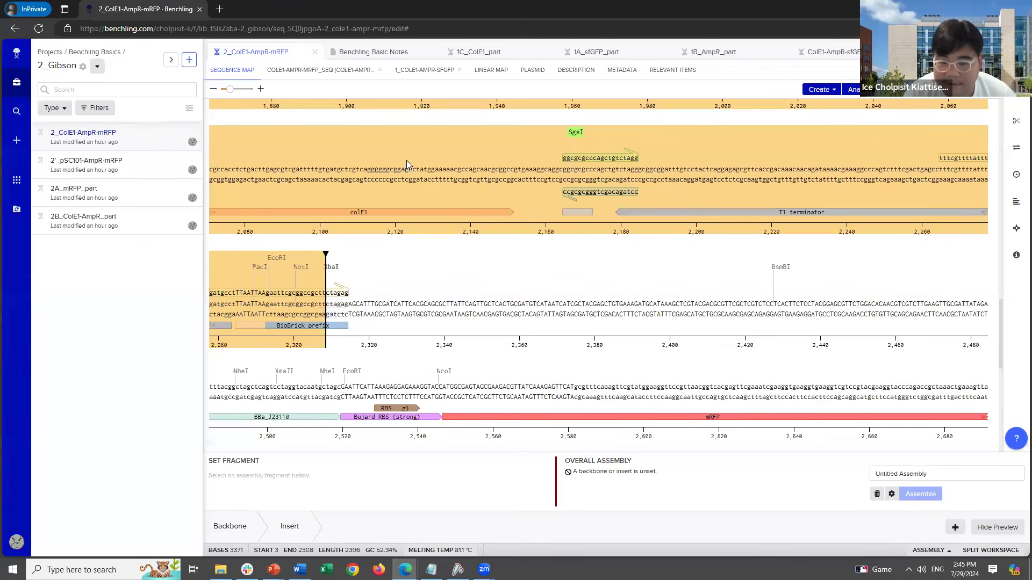
Invert the selected SpeI-to-XbaI stretch to view the remaining sequence, and invert it back.
scroll(481, 280, down, 5)
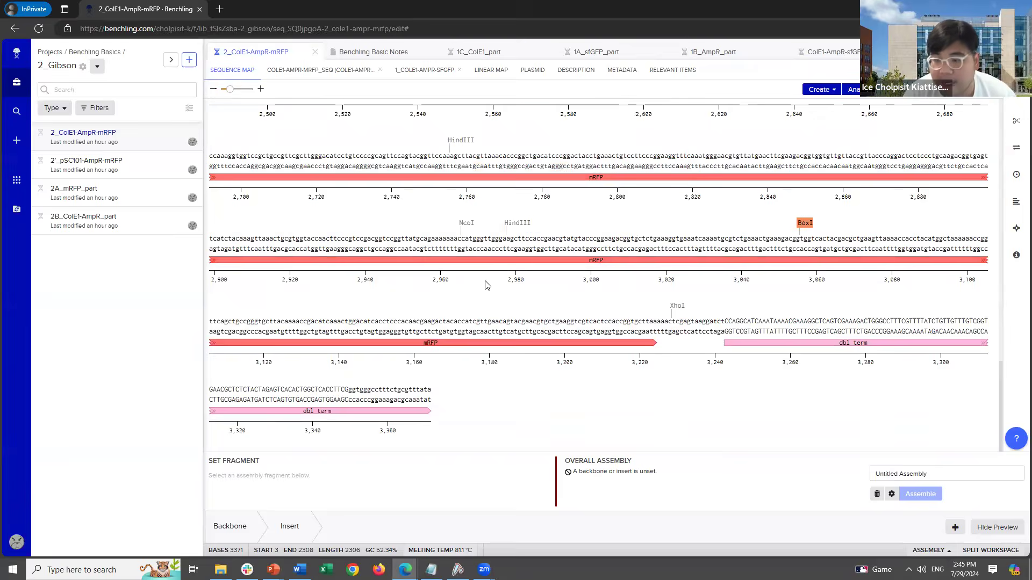
scroll(486, 285, up, 10)
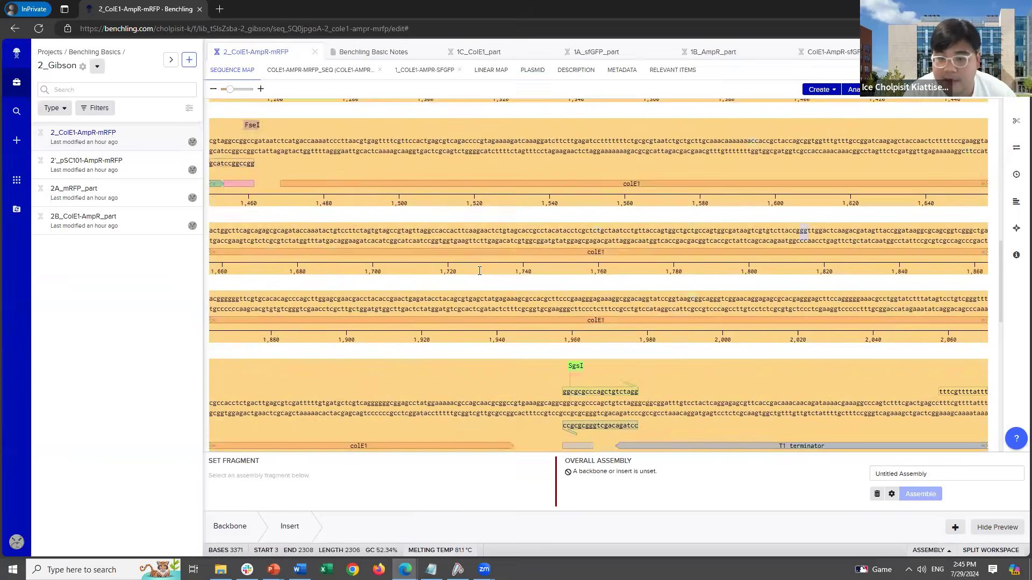
scroll(479, 270, down, 3)
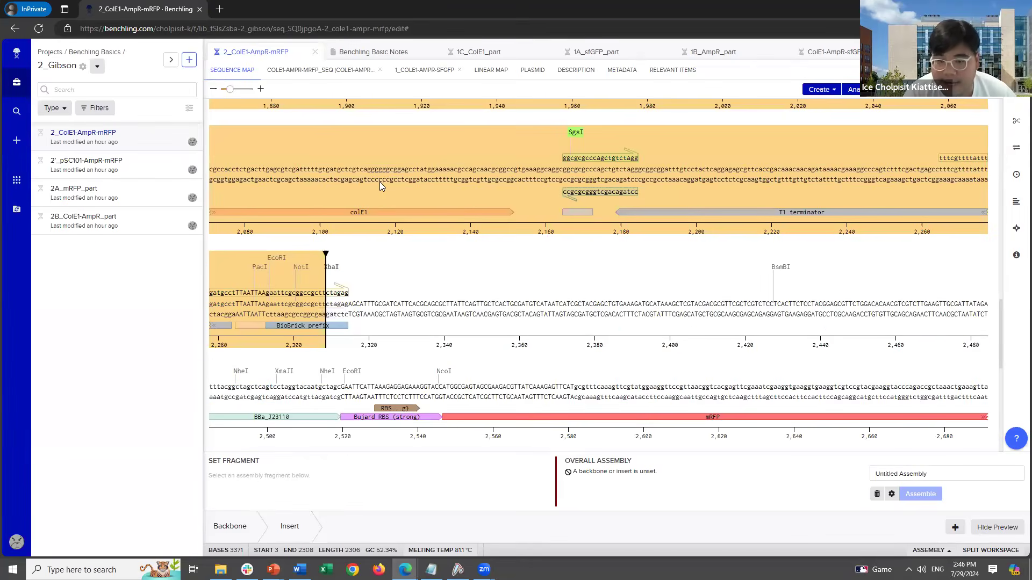
right_click(380, 183)
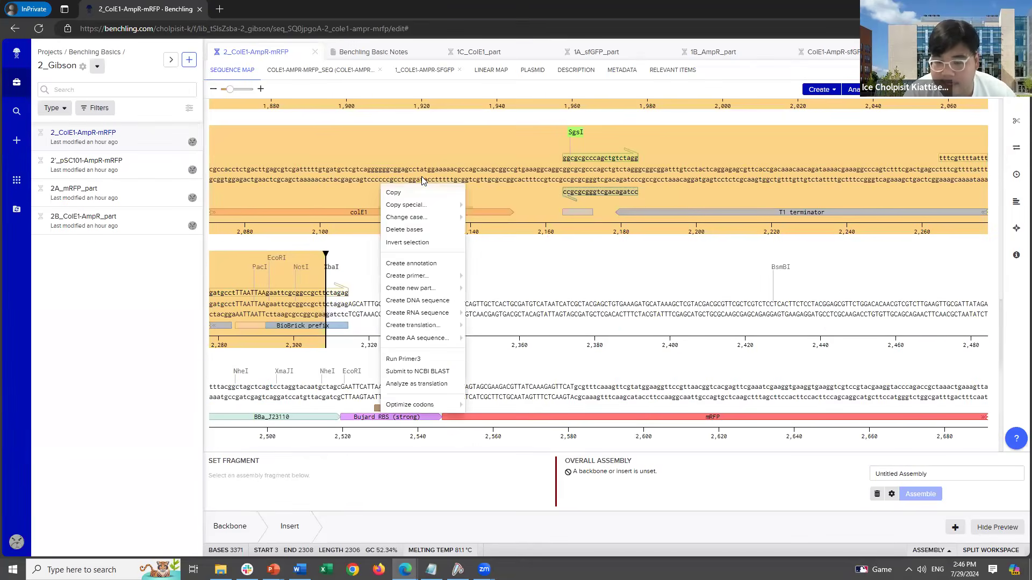
click(449, 247)
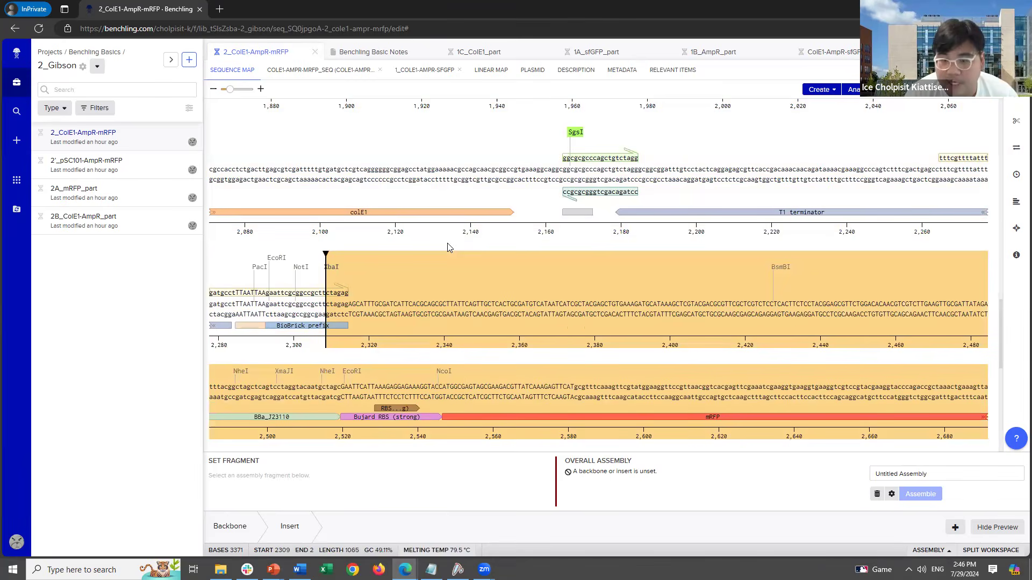
right_click(417, 278)
click(493, 342)
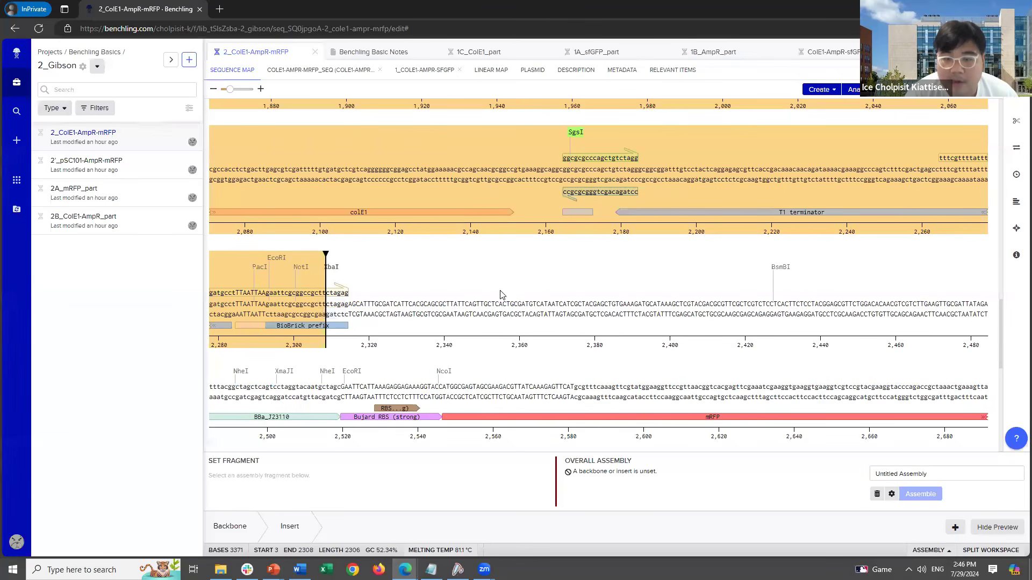
Set the selected SpeI-to-XbaI stretch, bases 3 to 2308, as the assembly backbone and go on to the insert fragment.
scroll(508, 303, up, 10)
scroll(509, 302, down, 12)
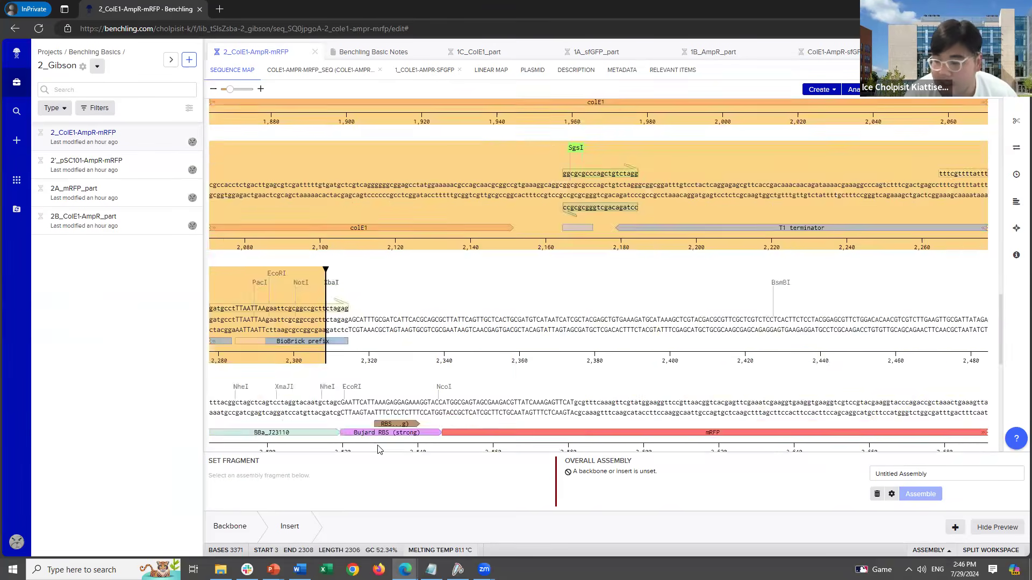
click(230, 526)
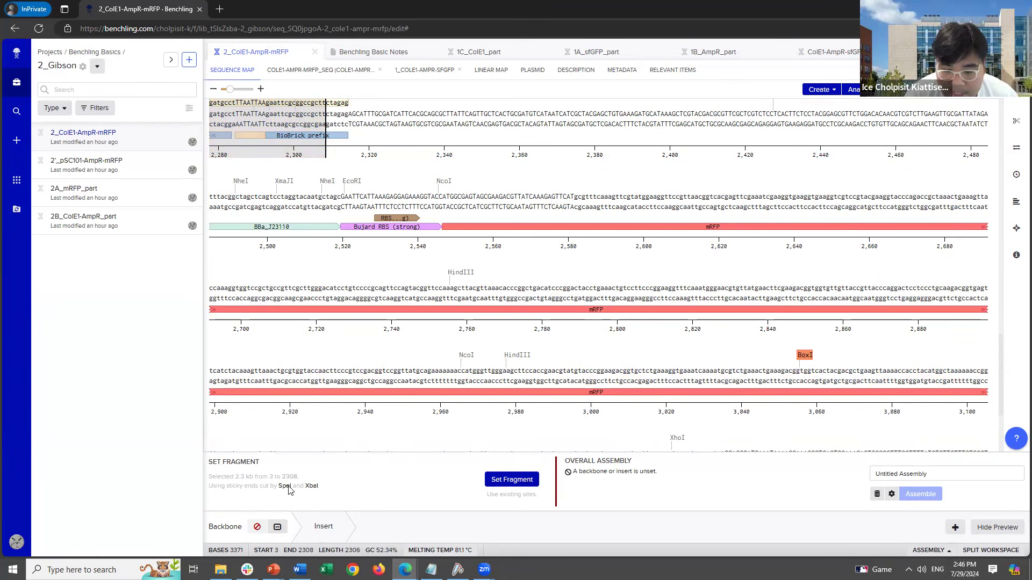
click(504, 482)
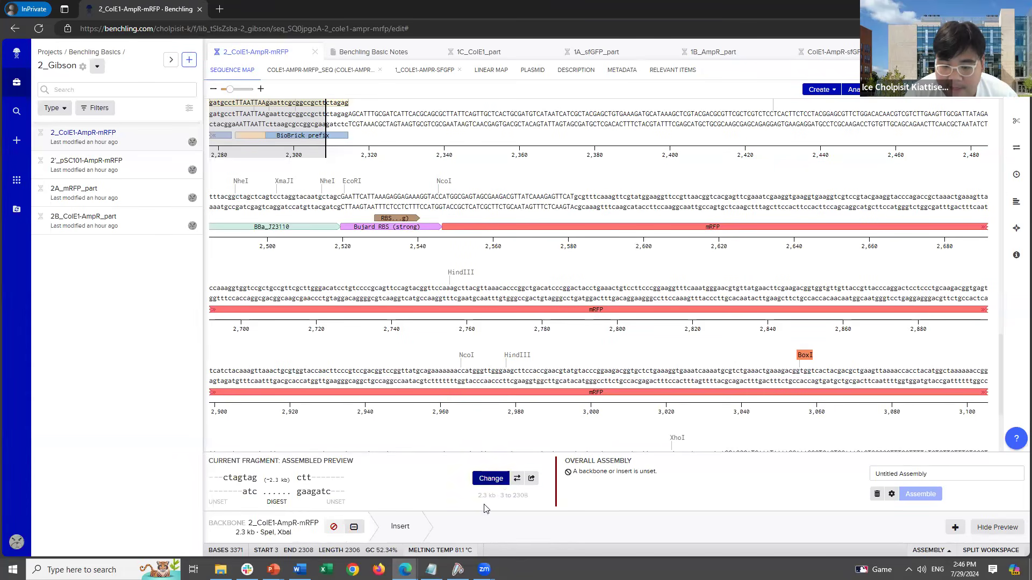
click(393, 528)
Try selecting from the BioBrick prefix to the end of the double terminator in 2_ColE1-AmpR-mRFP for the insert.
scroll(392, 381, up, 3)
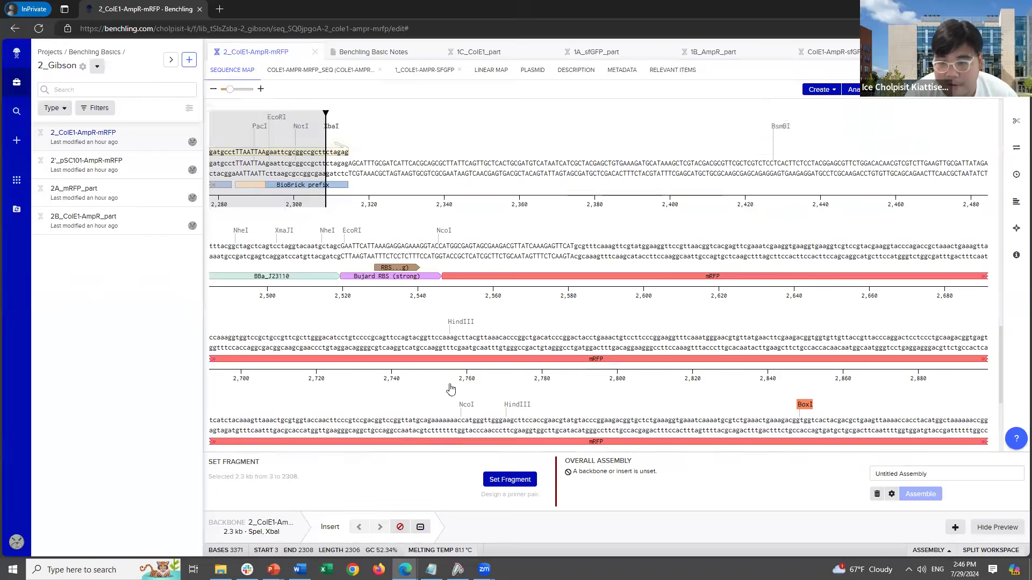
scroll(380, 349, down, 2)
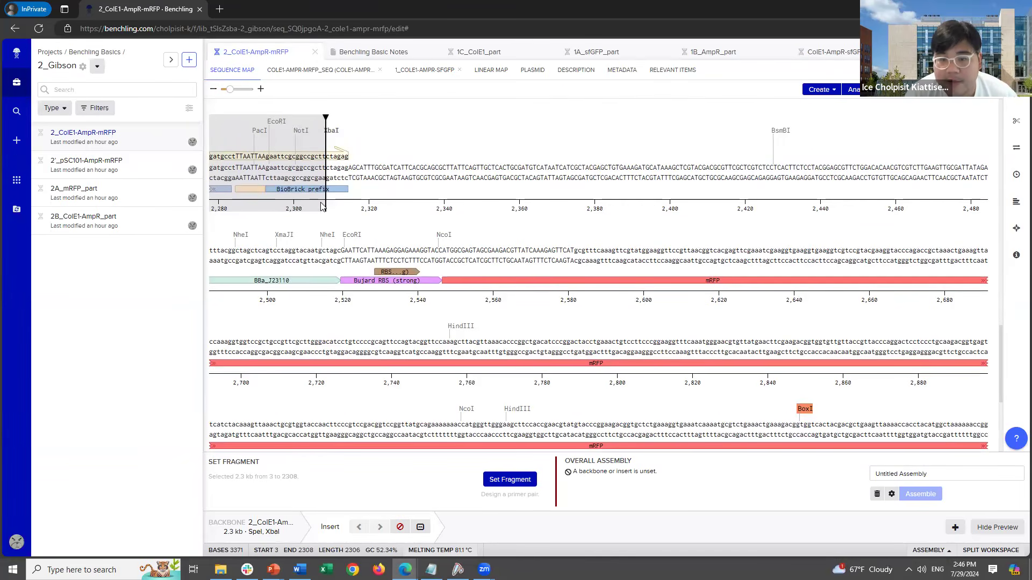
click(344, 189)
scroll(430, 376, down, 3)
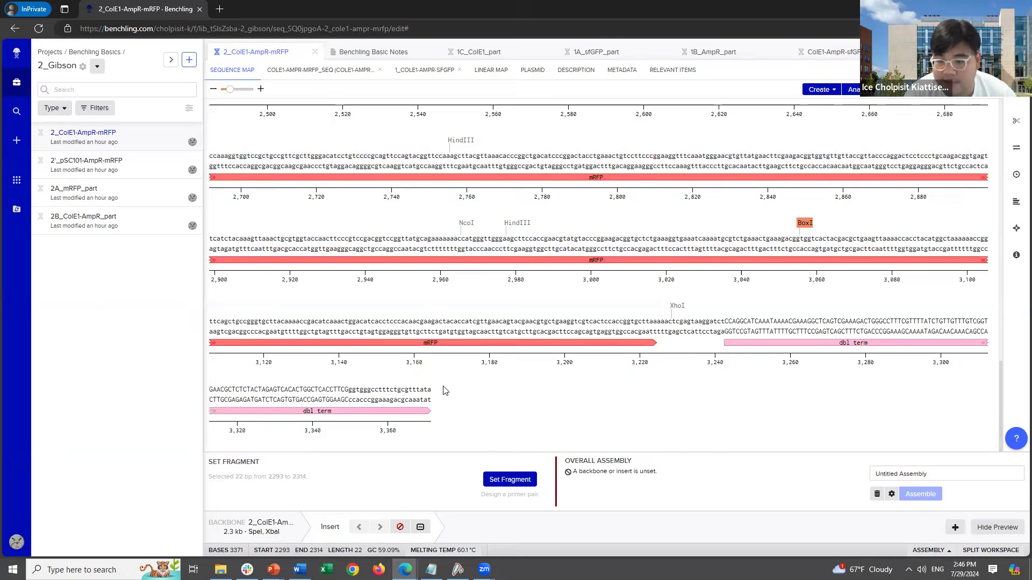
shift+click(520, 413)
scroll(522, 411, up, 7)
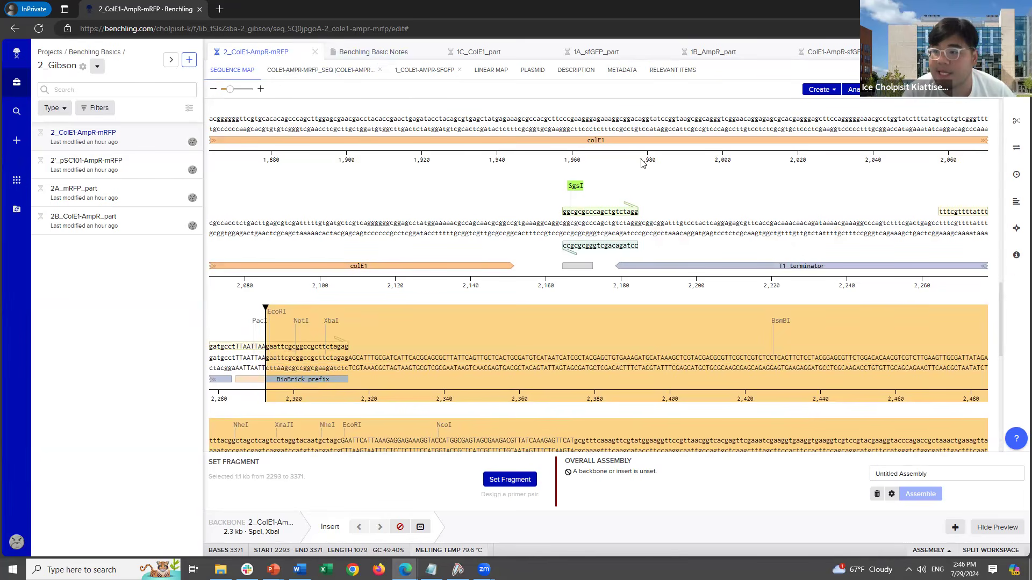
Open the 2'_pSC101-AmpR-mRFP sequence and set its stretch from BioBrick prefix through BioBrick suffix as the assembly insert.
drag(935, 52, 371, 55)
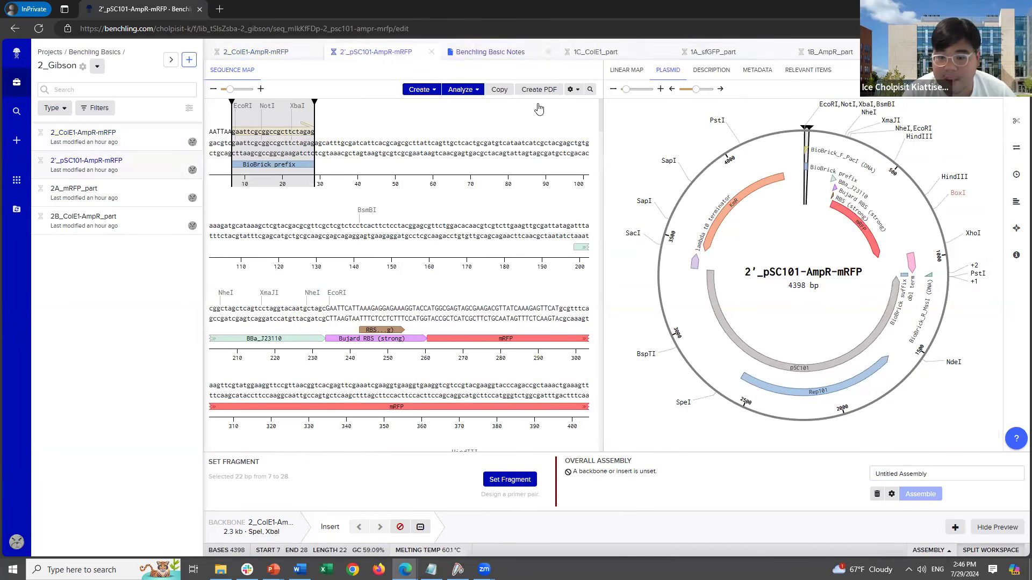
click(535, 176)
click(254, 165)
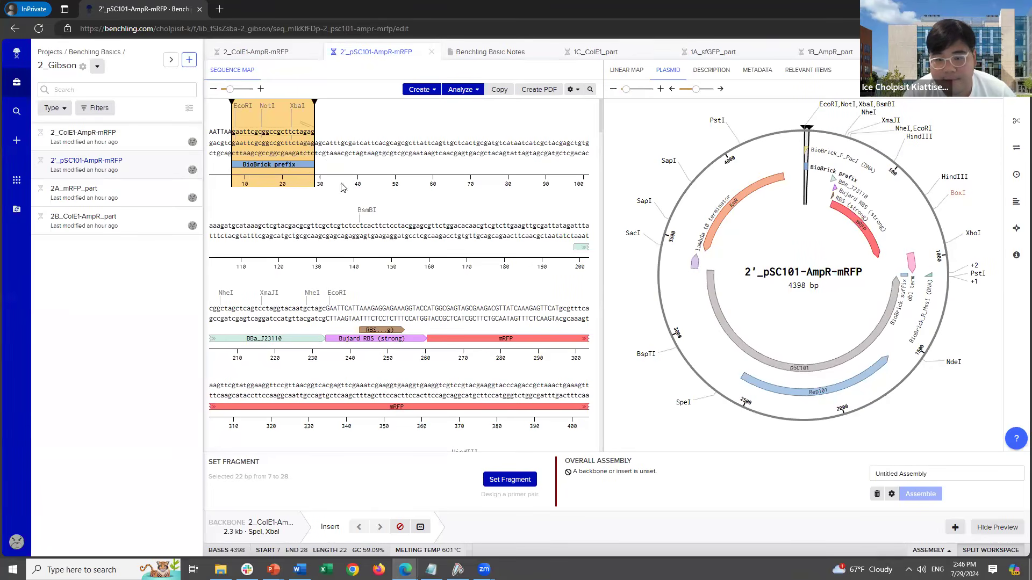
scroll(344, 188, down, 12)
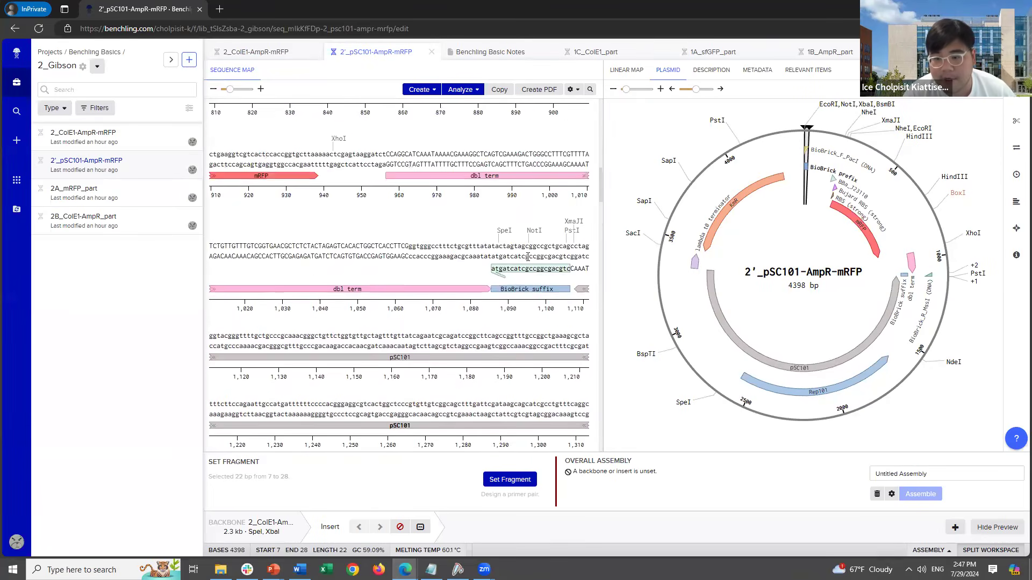
shift+click(529, 289)
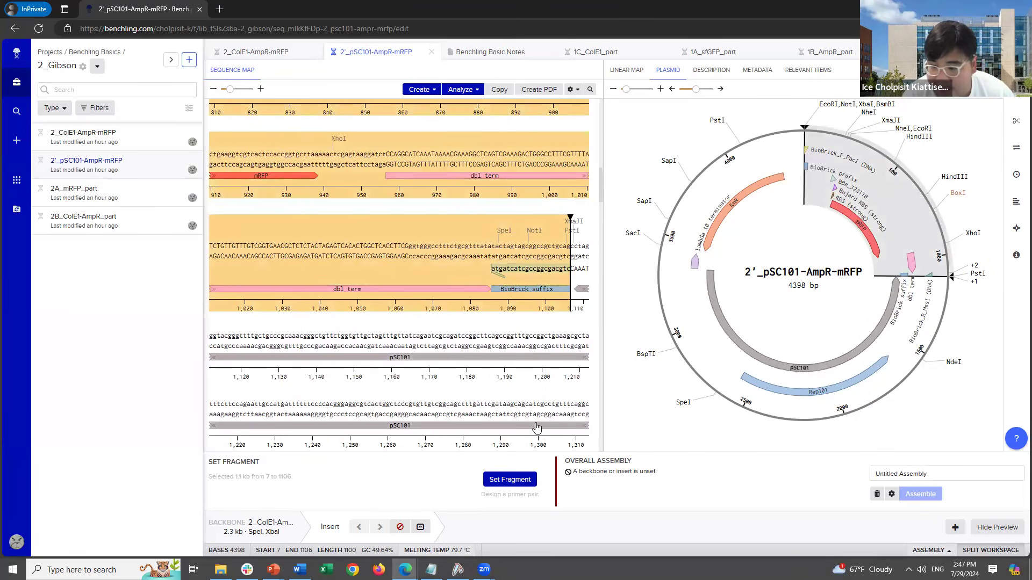
click(517, 487)
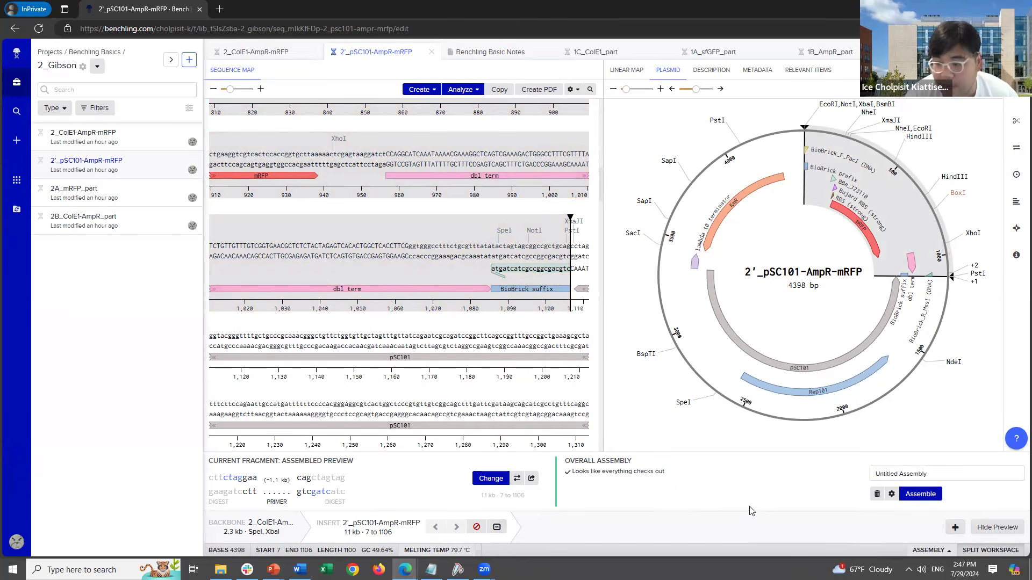
Name the assembly ColE1-AmpR-mRFP.
click(947, 476)
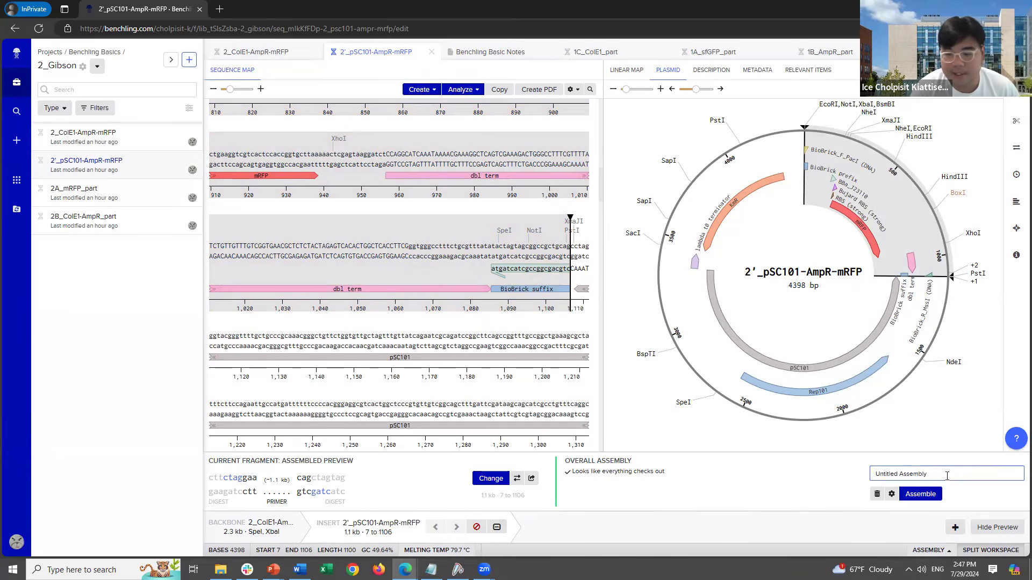
triple_click(947, 476)
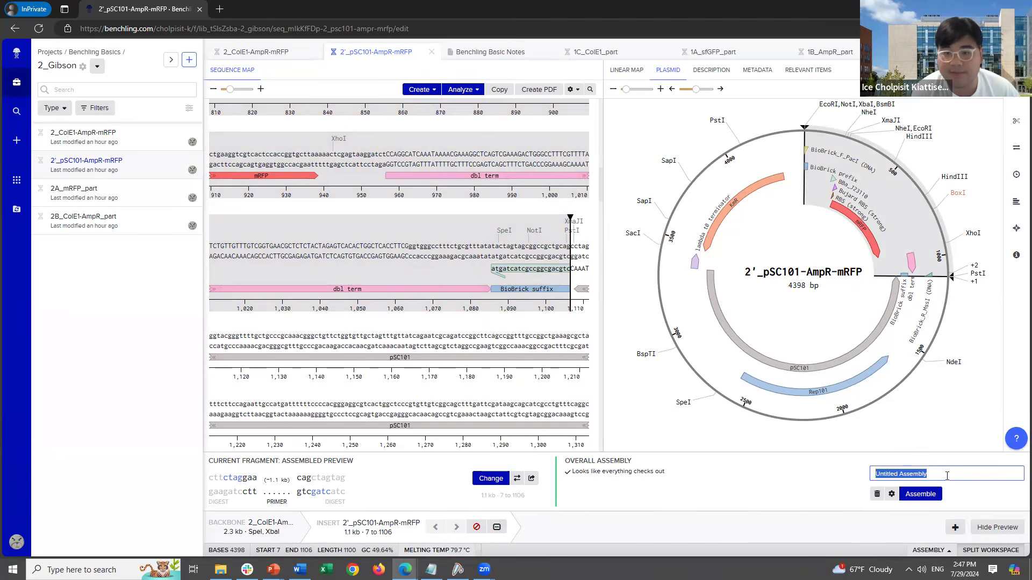
text(ColE1-AmpR-mRFP)
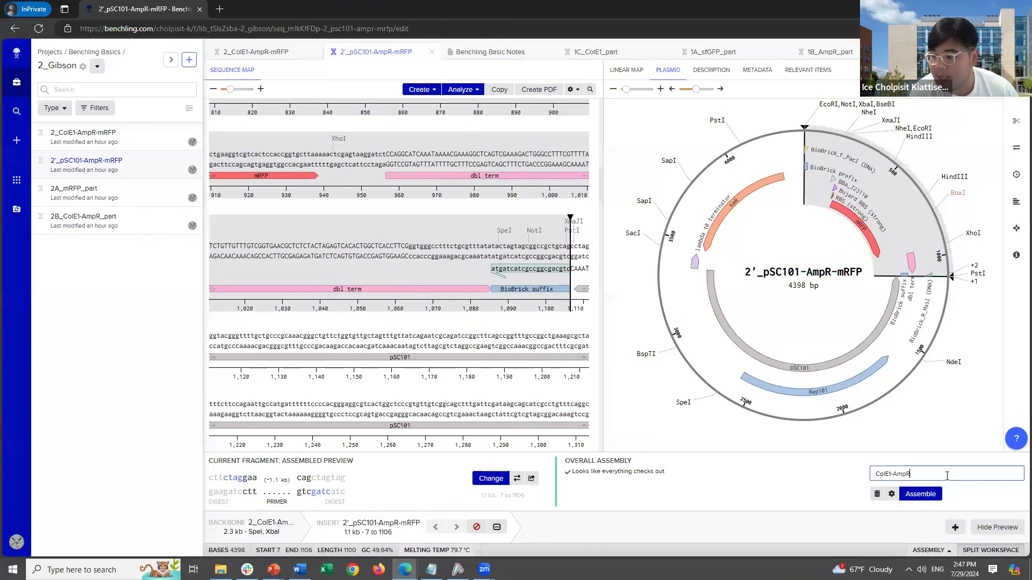
Assemble the construct with 2_Gibson as the folder for both the sequence and the primers.
click(928, 500)
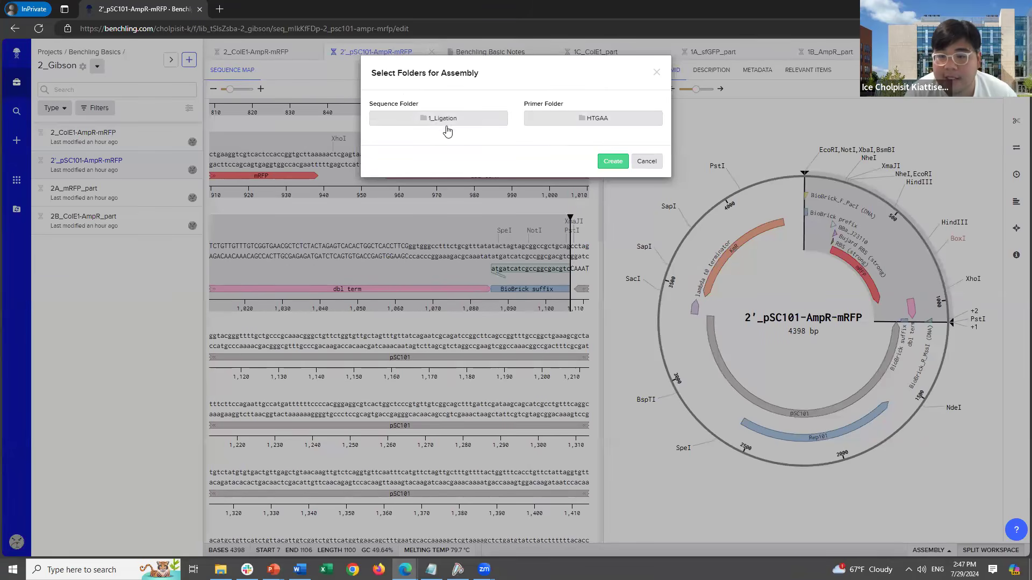
click(415, 120)
click(417, 157)
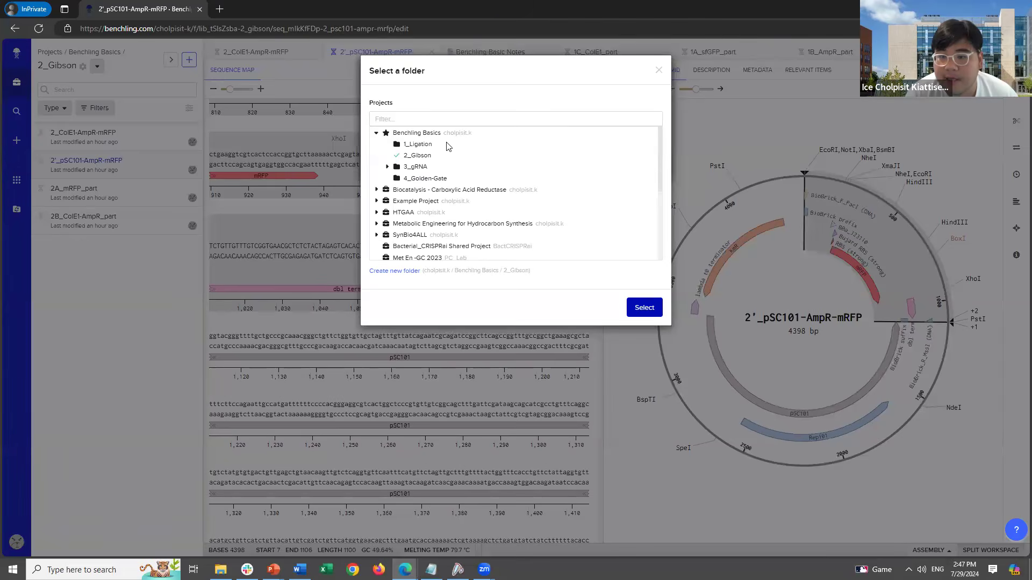
click(644, 308)
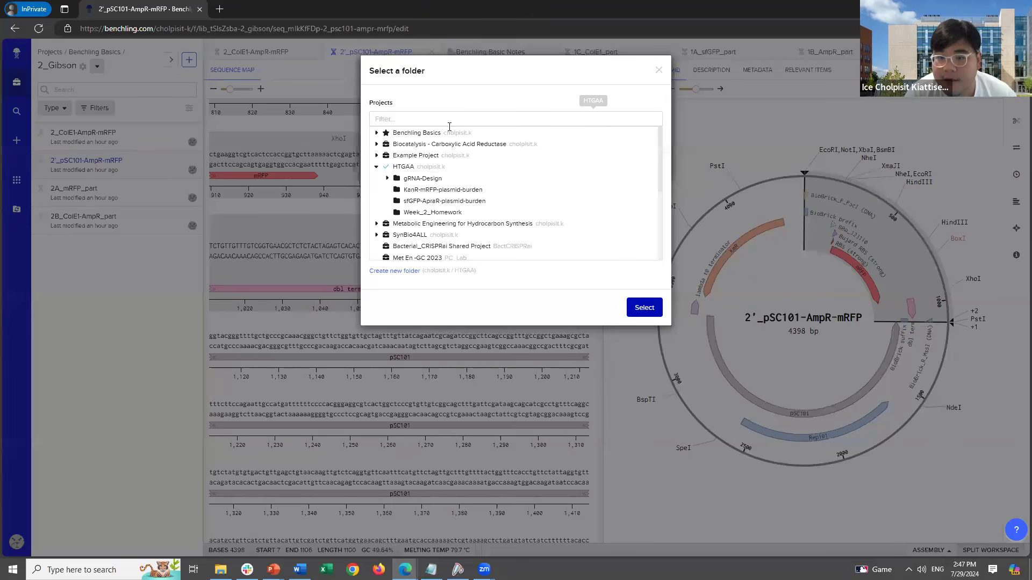
click(539, 118)
click(376, 133)
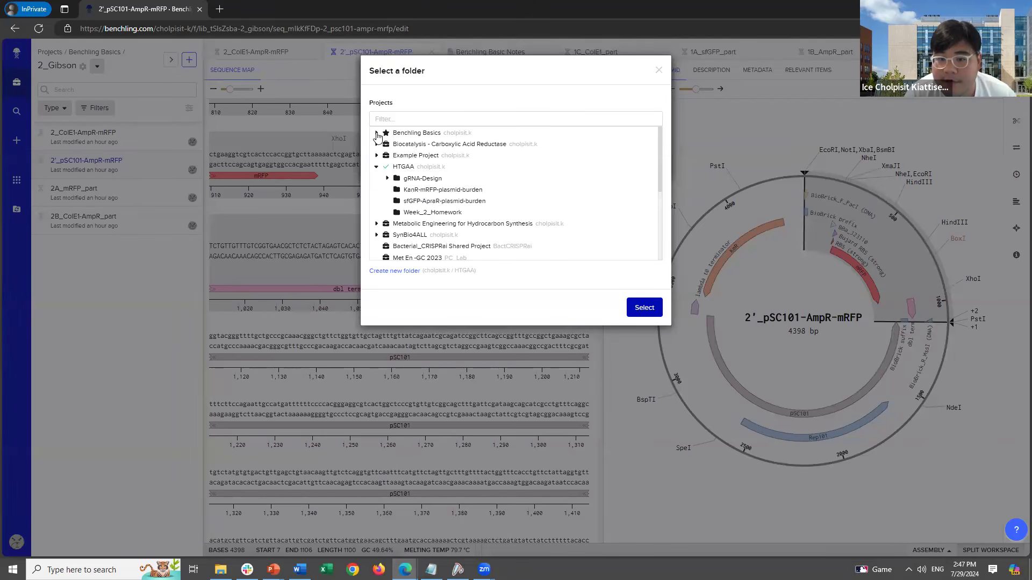
click(644, 307)
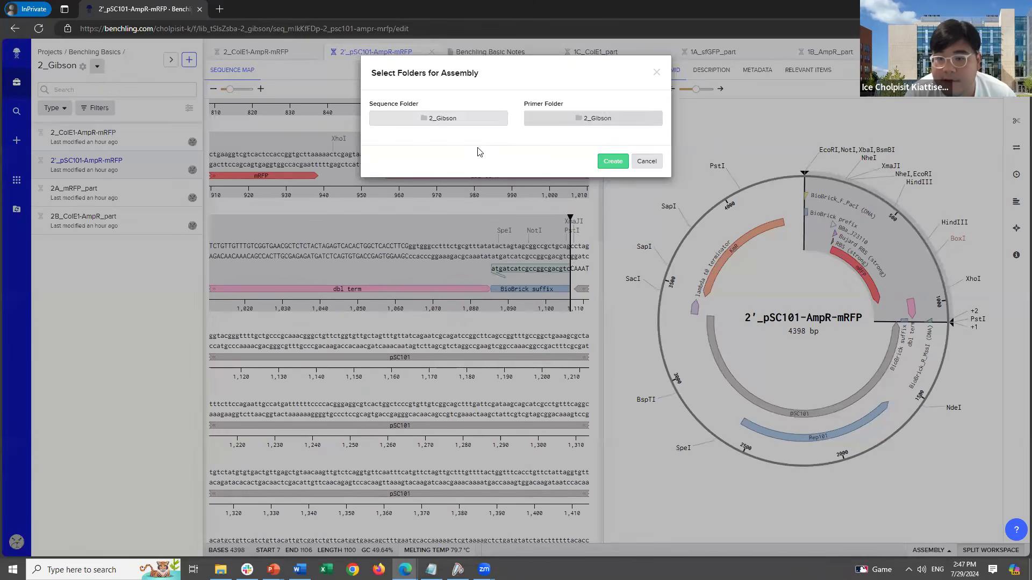
click(613, 161)
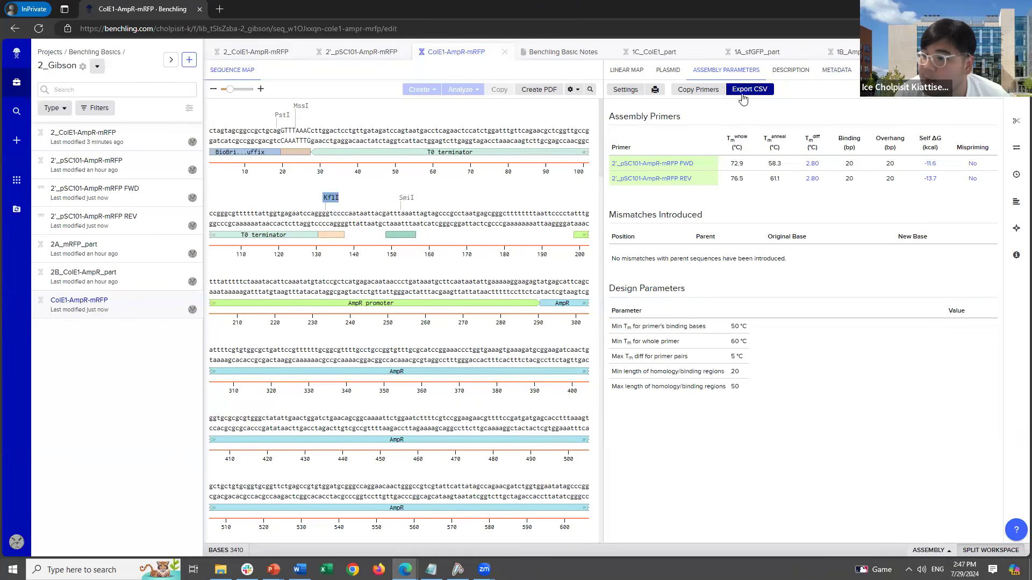
Examine the assembled plasmid's circular map and its assembly primer parameters.
click(668, 70)
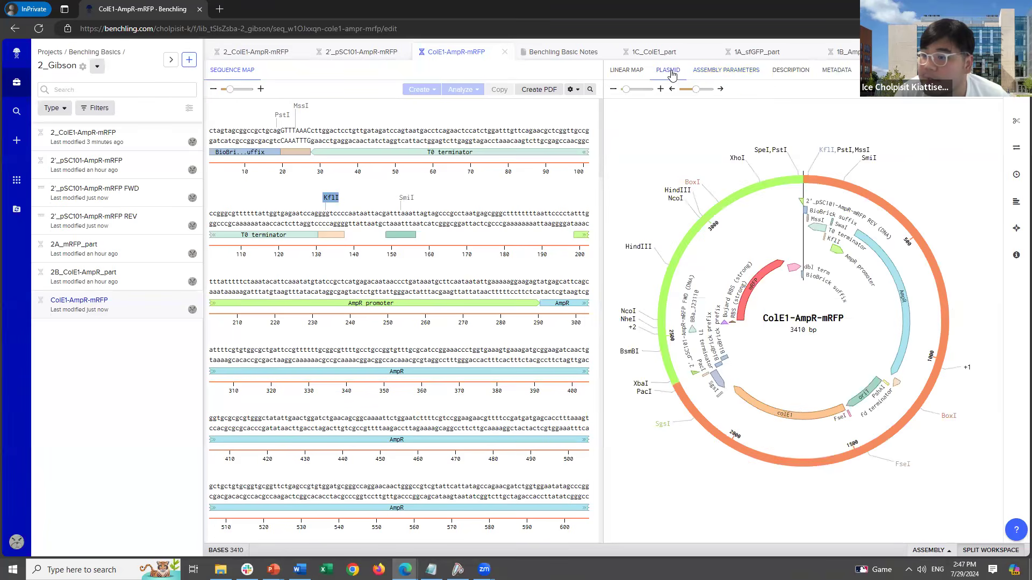
click(809, 184)
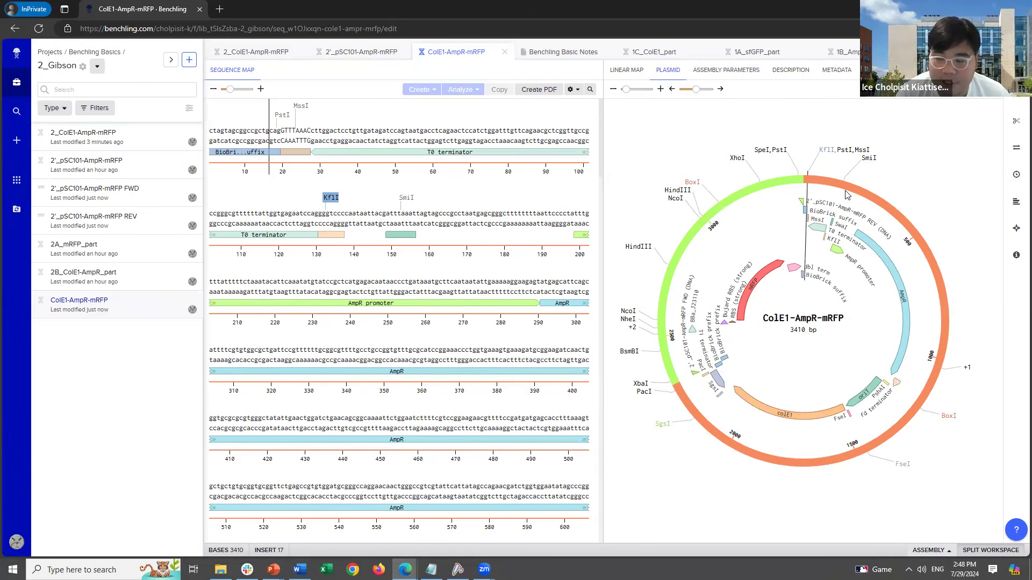
click(720, 71)
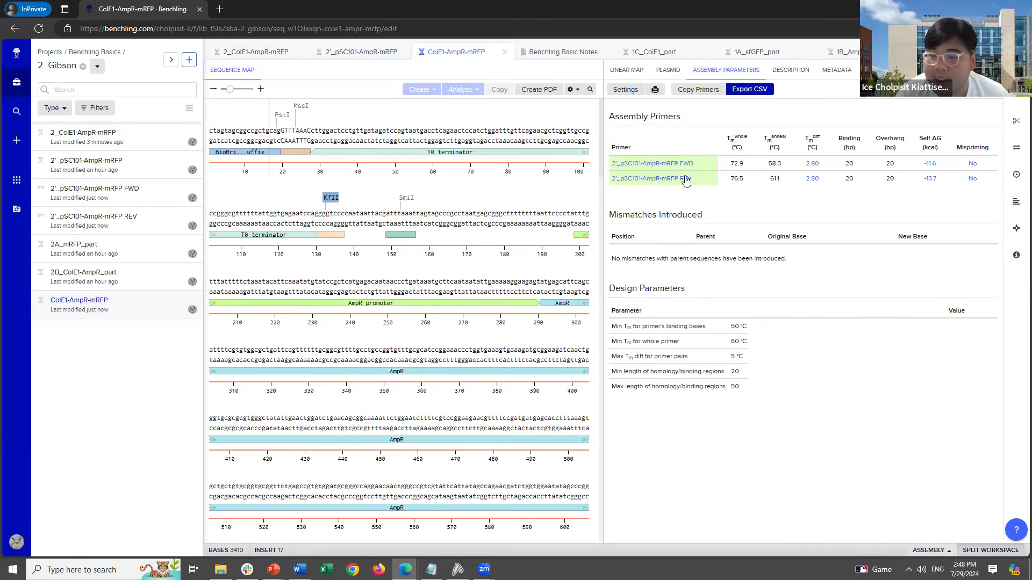
click(668, 70)
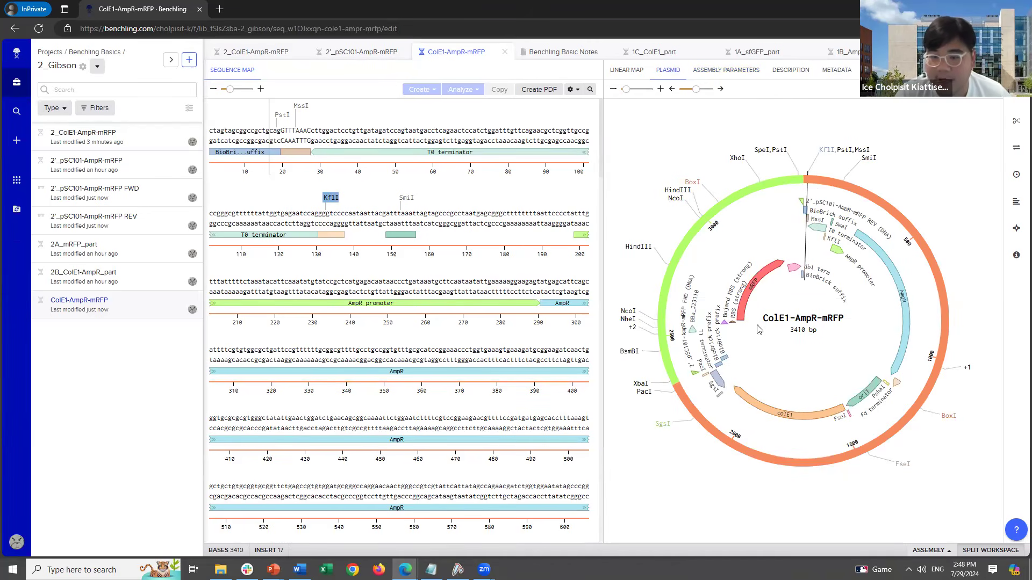
Open the 2'_pSC101-AmpR-mRFP REV primer from the BioBrick suffix and copy its full sequence.
scroll(506, 306, down, 8)
scroll(506, 324, down, 20)
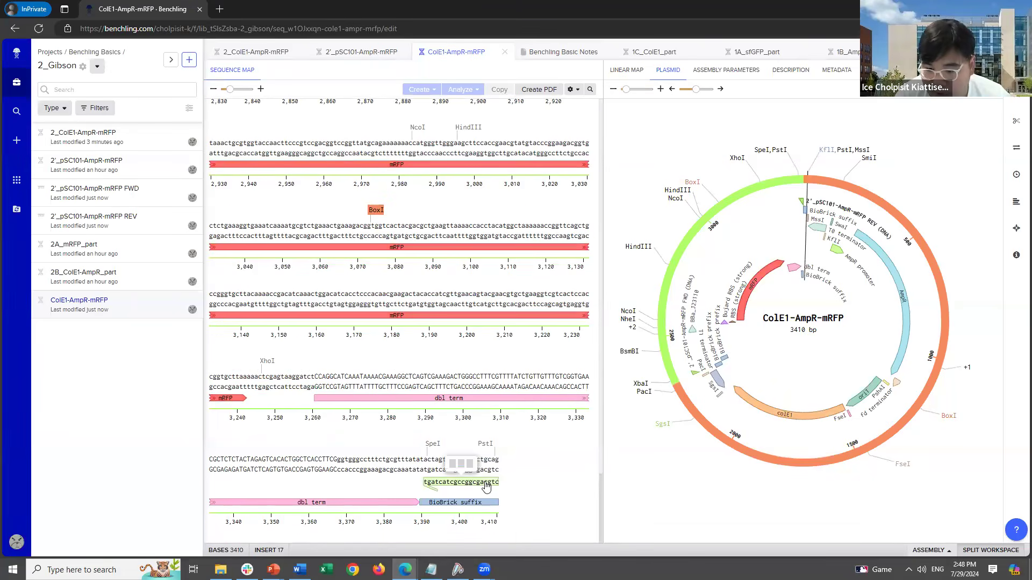
click(486, 487)
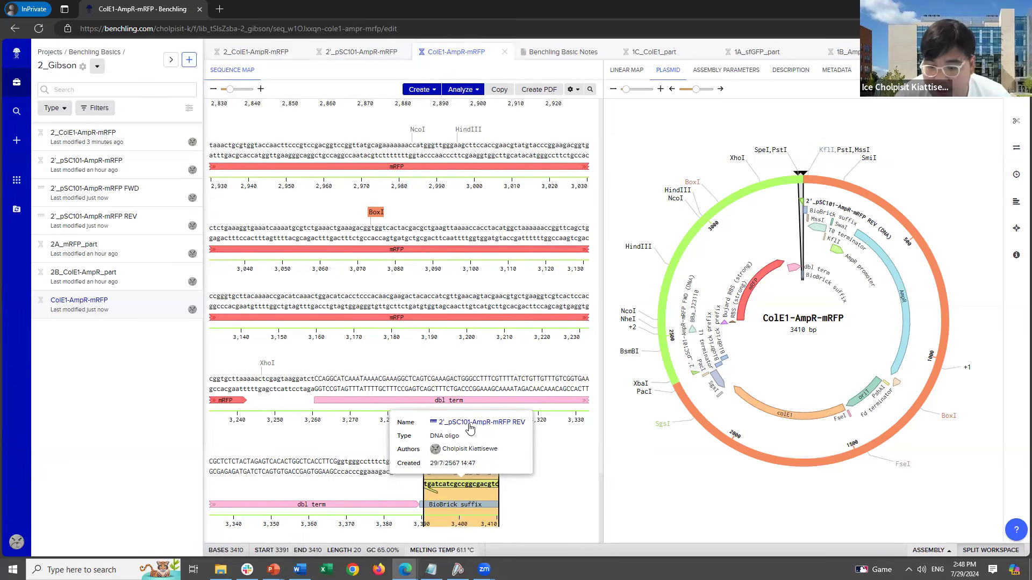
click(456, 426)
click(437, 146)
key(ctrl+a)
key(ctrl+c)
Examine the 2'_pSC101-AmpR-mRFP FWD primer and the two adjacent BioBrick prefixes on ColE1-AmpR-mRFP, comparing with the REV primer at the suffix.
click(454, 51)
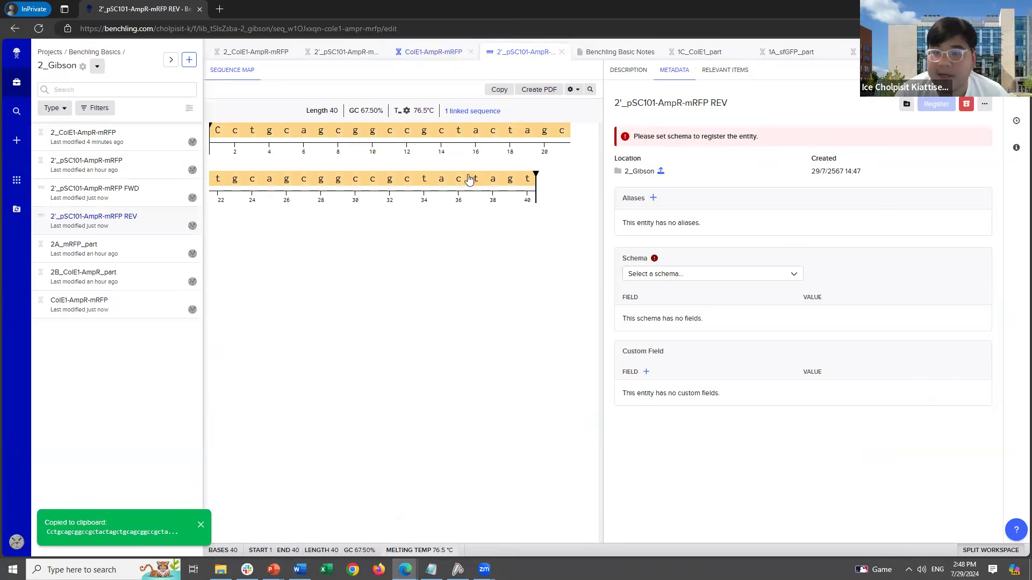
scroll(470, 310, up, 10)
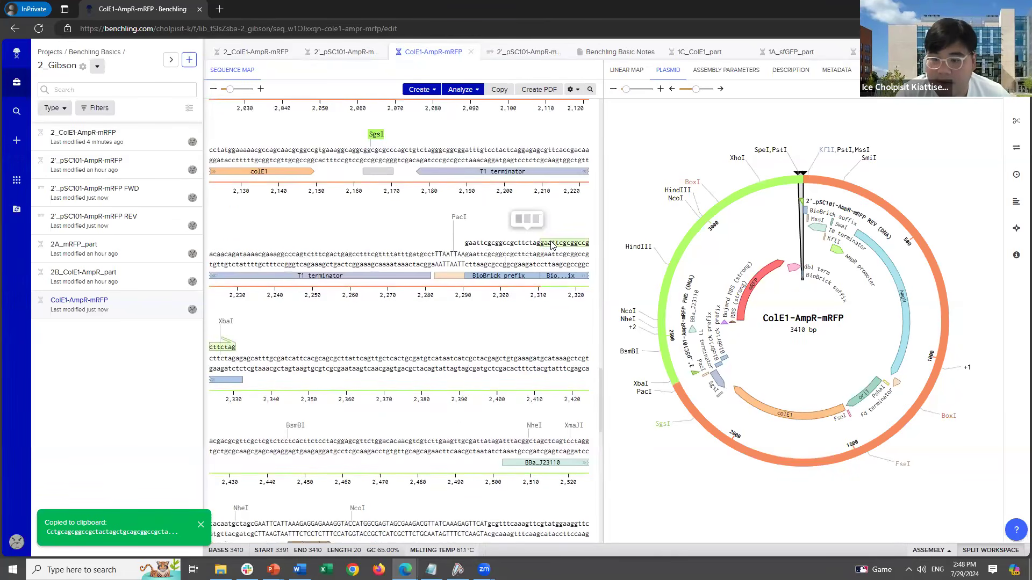
click(552, 245)
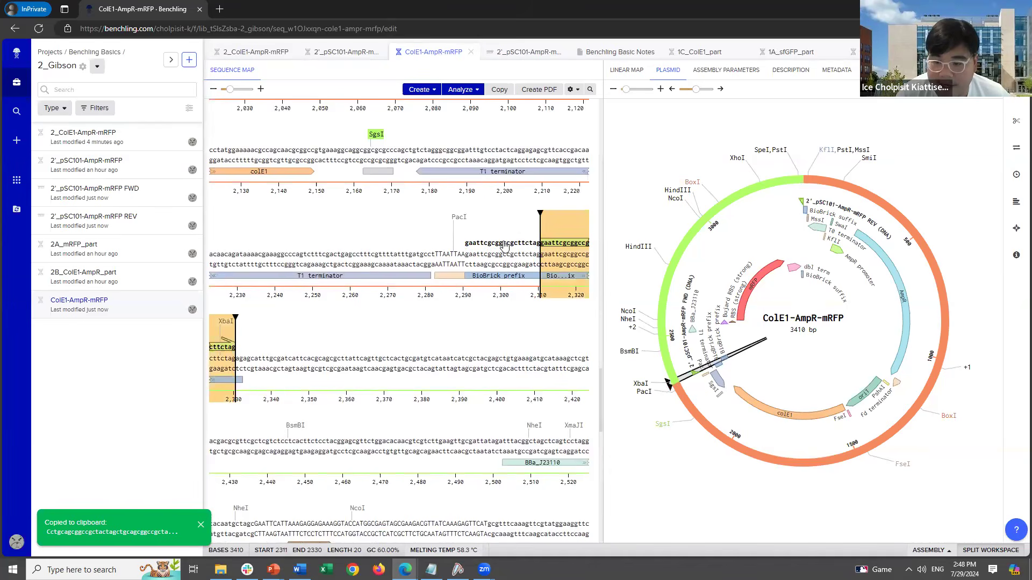
click(574, 246)
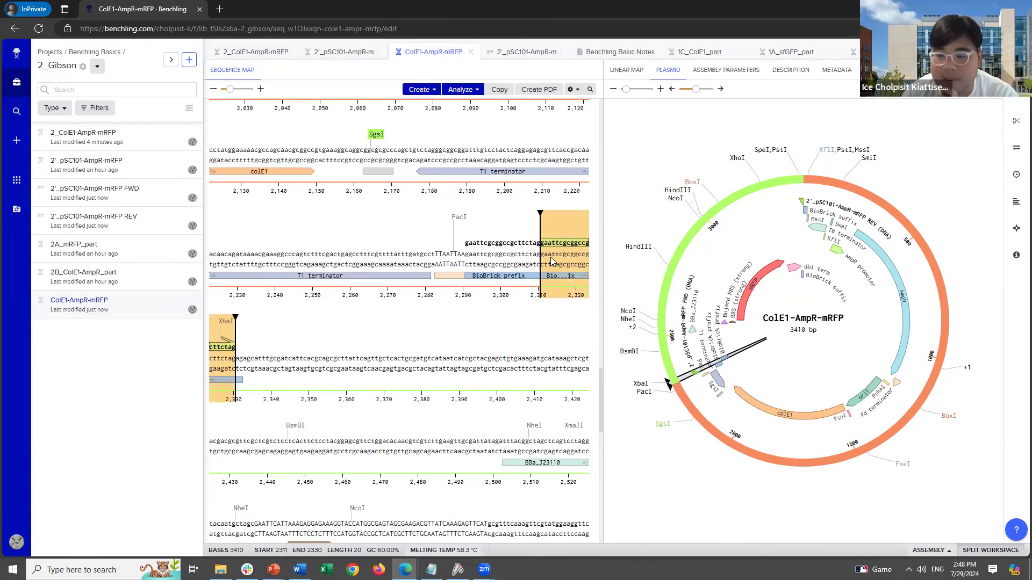
click(520, 275)
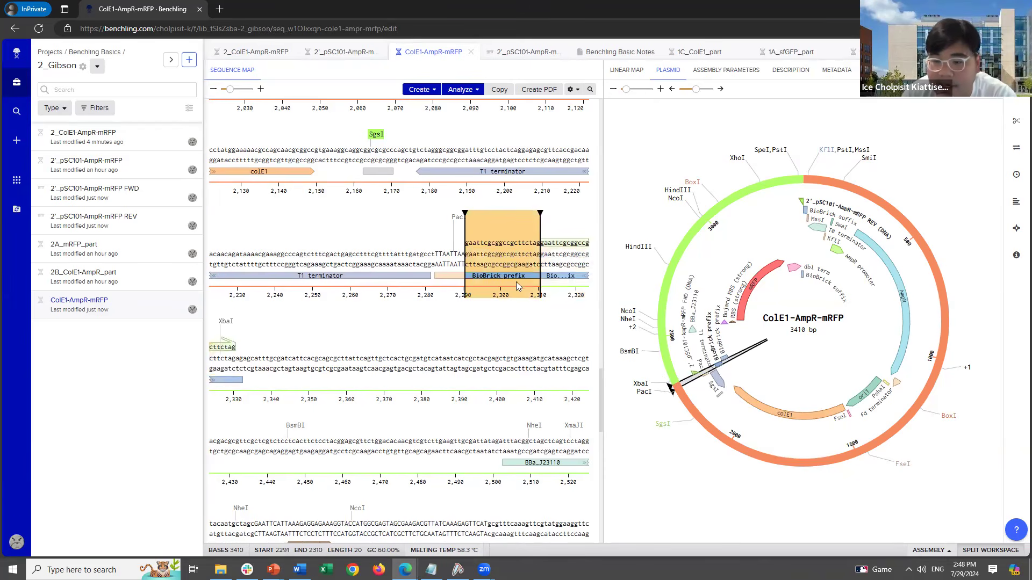
click(566, 277)
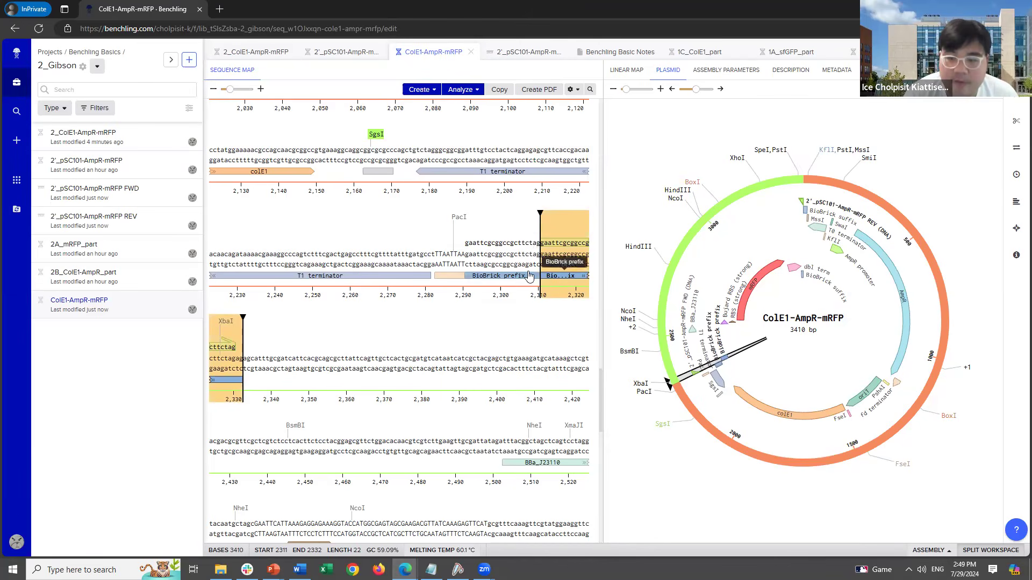
click(543, 270)
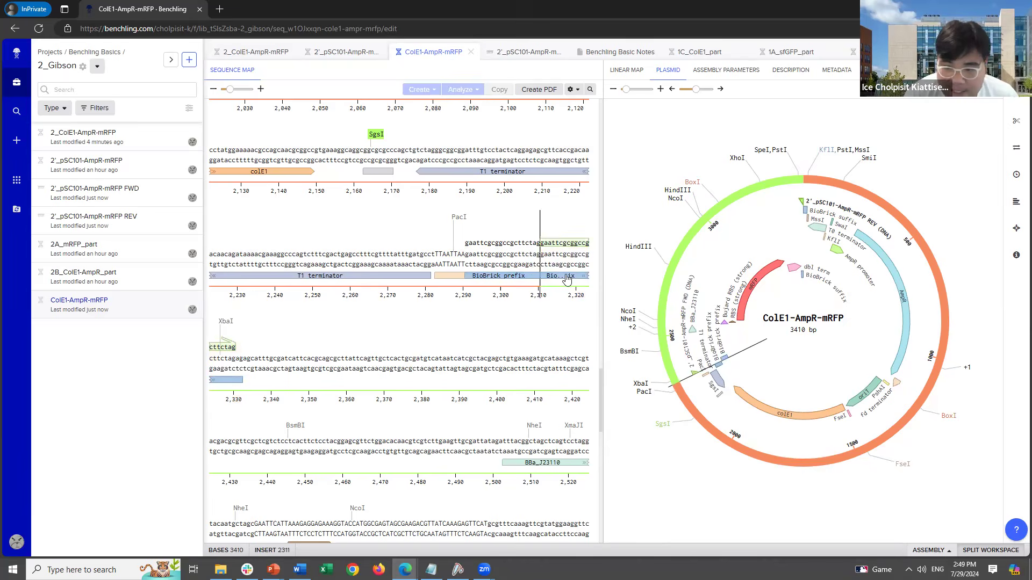
click(563, 245)
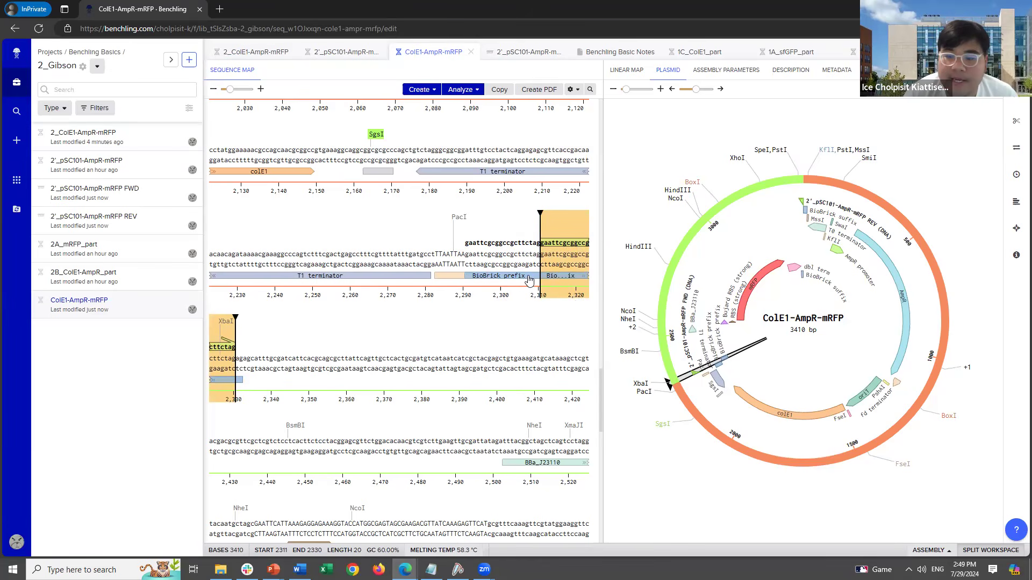
click(540, 262)
drag(537, 262, 487, 263)
click(576, 276)
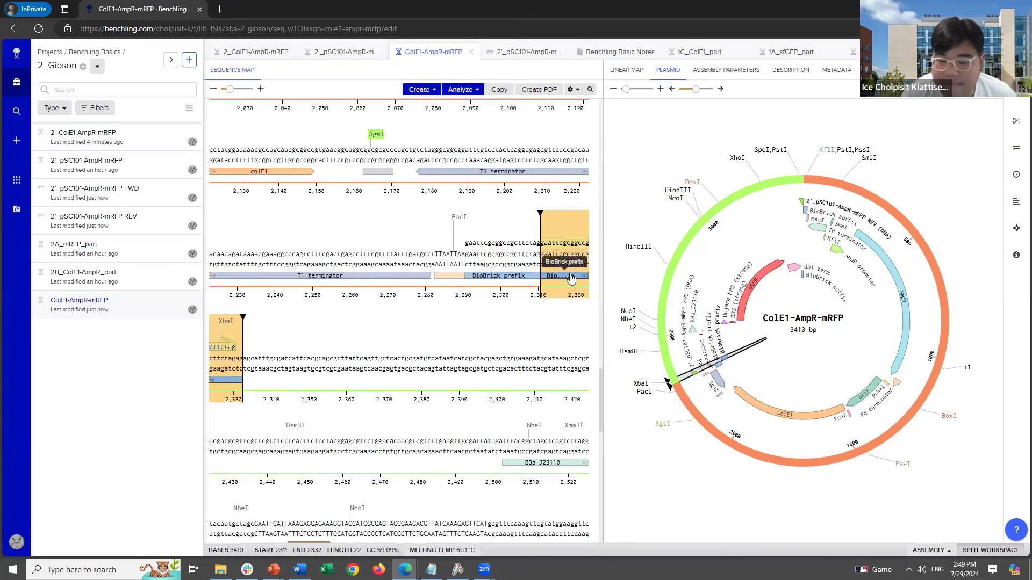
scroll(542, 320, down, 6)
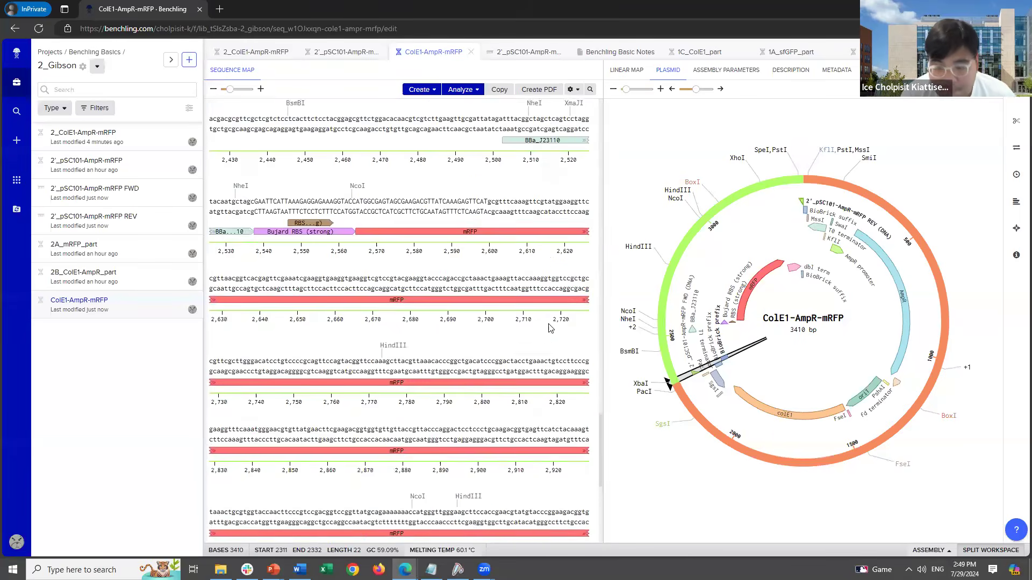
scroll(549, 327, down, 7)
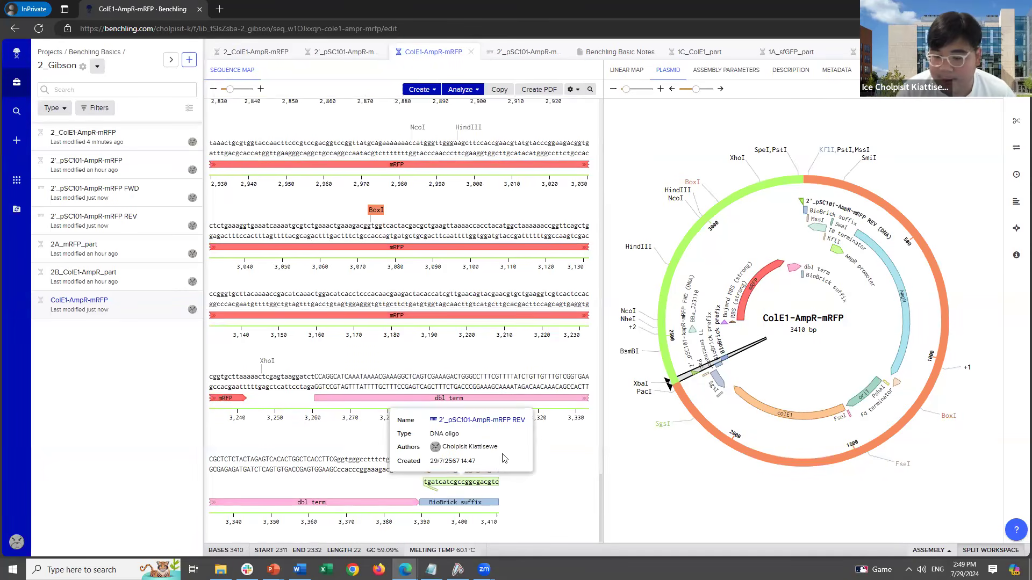
click(486, 329)
Open the 2'_pSC101-AmpR-mRFP FWD primer from the BioBrick prefix junction and copy its full sequence.
scroll(546, 310, up, 8)
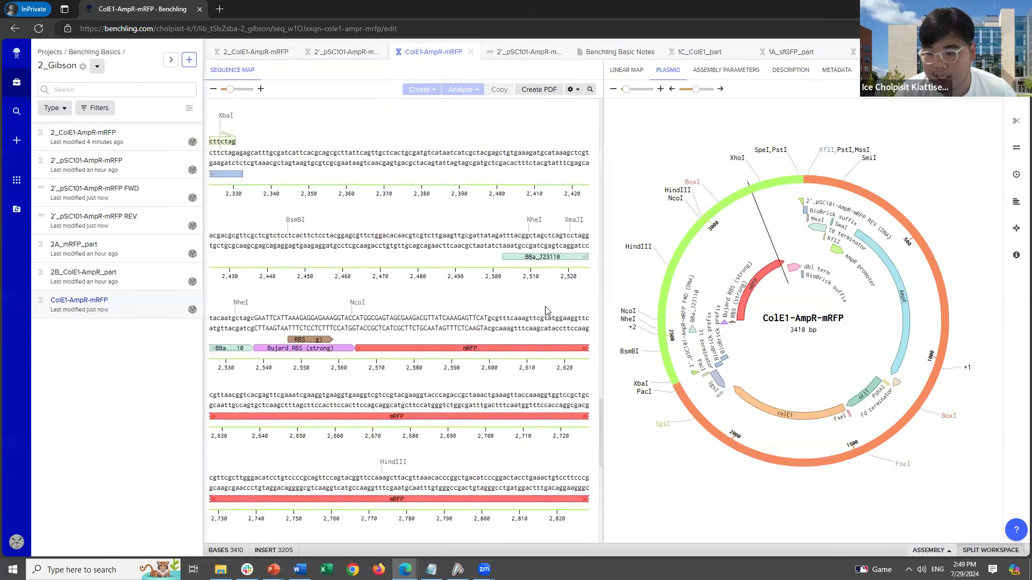
scroll(460, 346, up, 4)
click(559, 253)
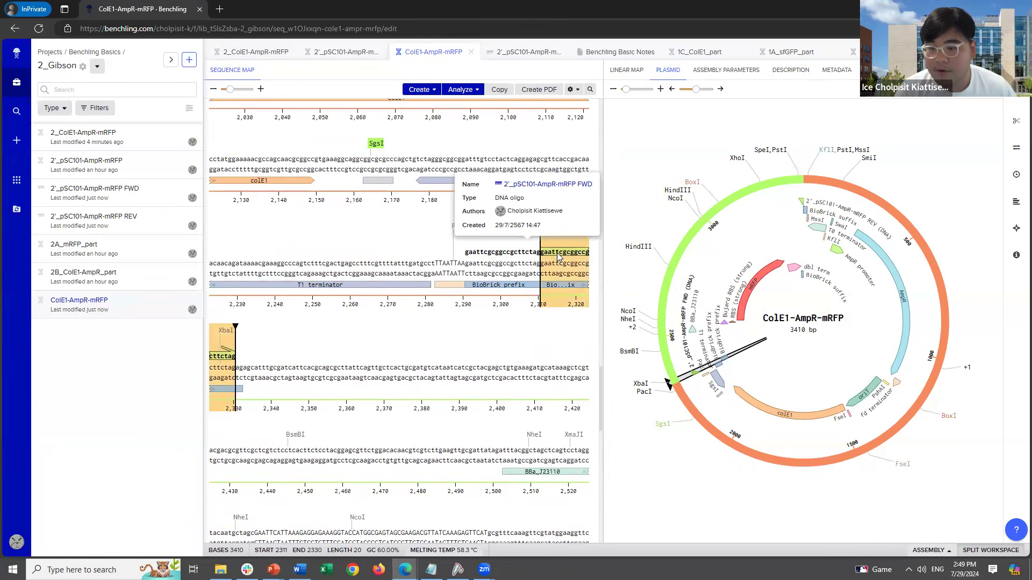
right_click(559, 257)
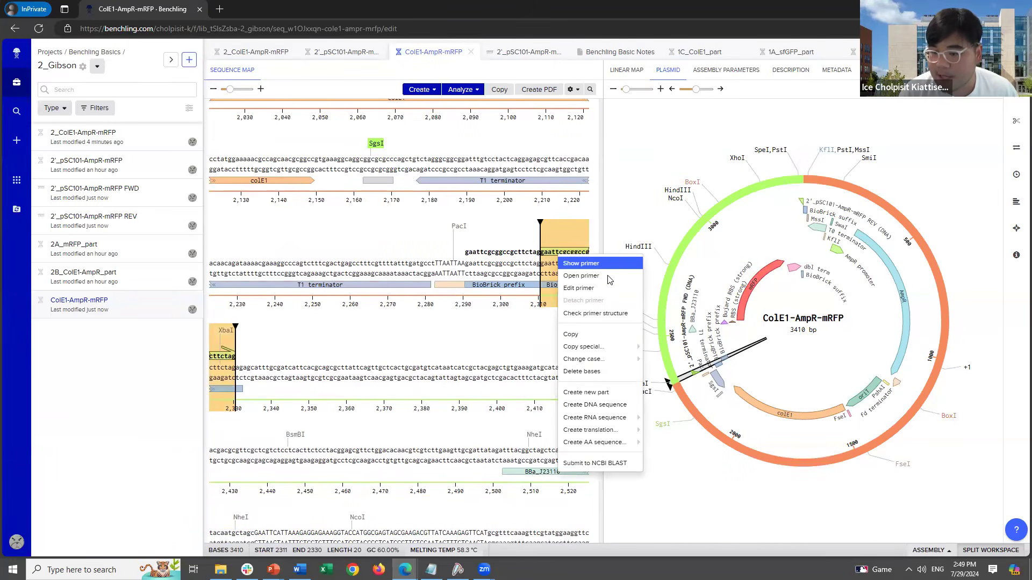
click(603, 276)
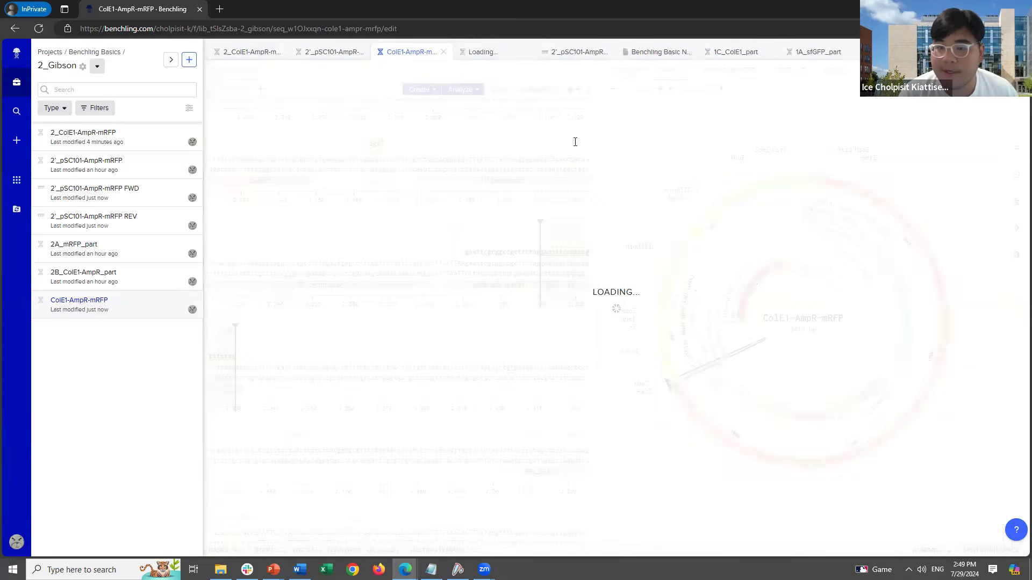
click(496, 176)
key(ctrl+a)
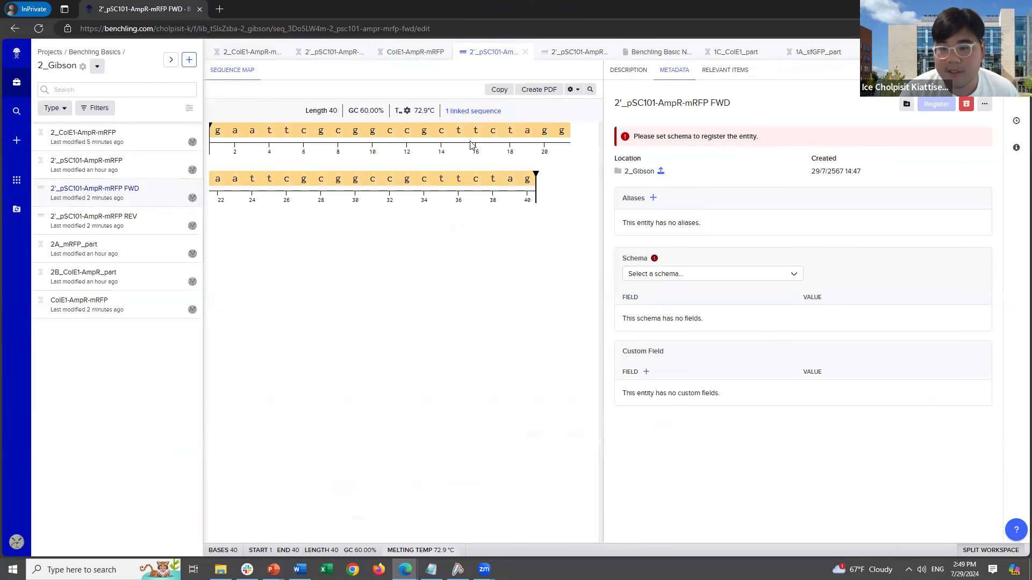
right_click(475, 138)
click(494, 154)
click(471, 189)
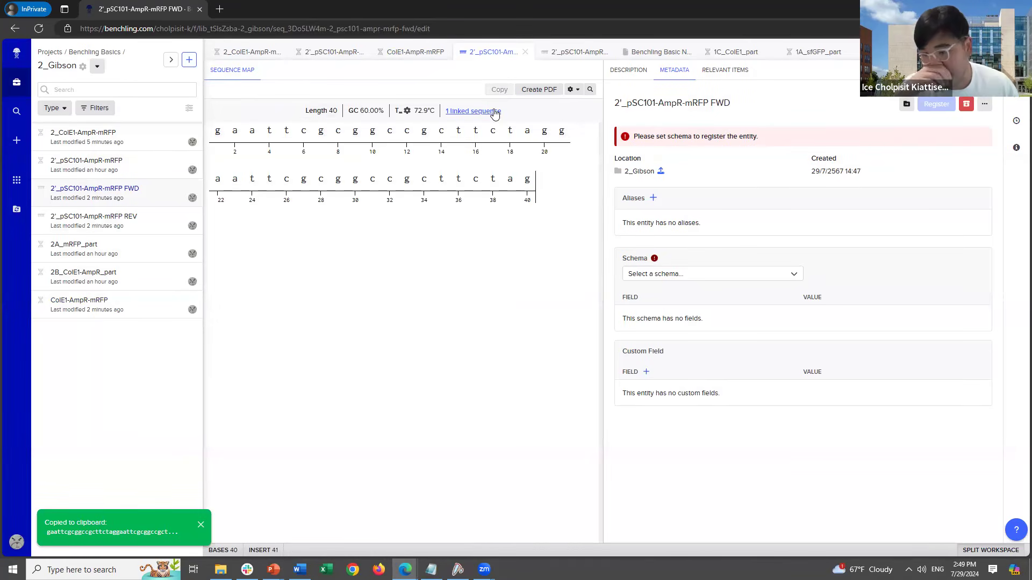
Search the ColE1-AmpR-mRFP plasmid for the copied FWD primer sequence and select the matching bases 2291–2330.
click(418, 60)
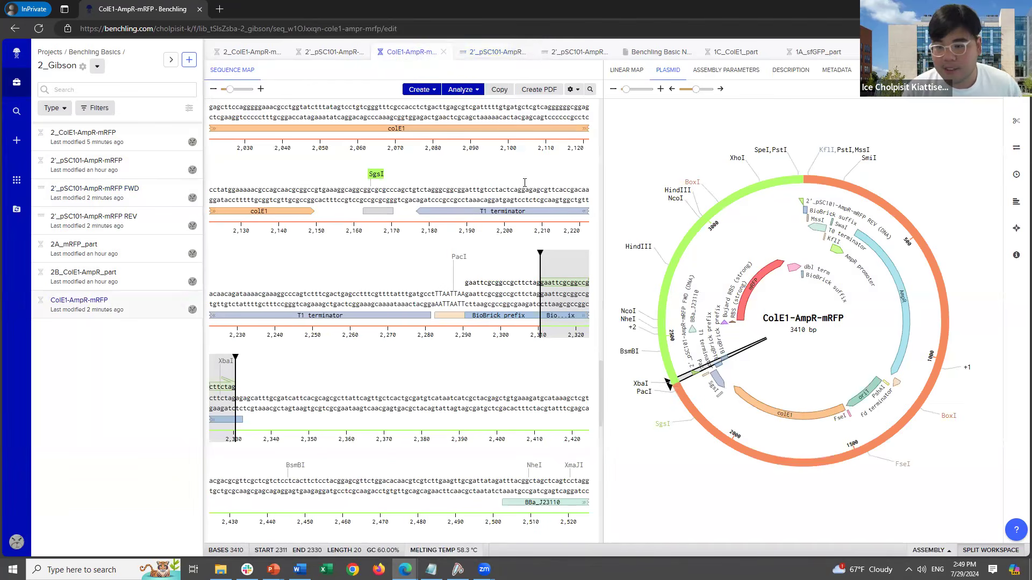
click(524, 195)
key(ctrl+f)
key(ctrl+v)
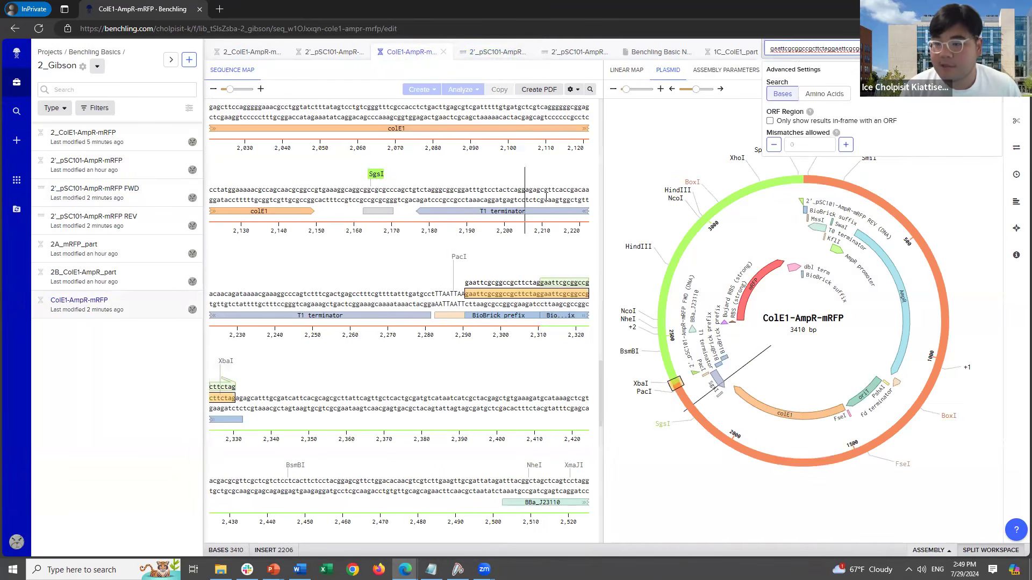
click(563, 299)
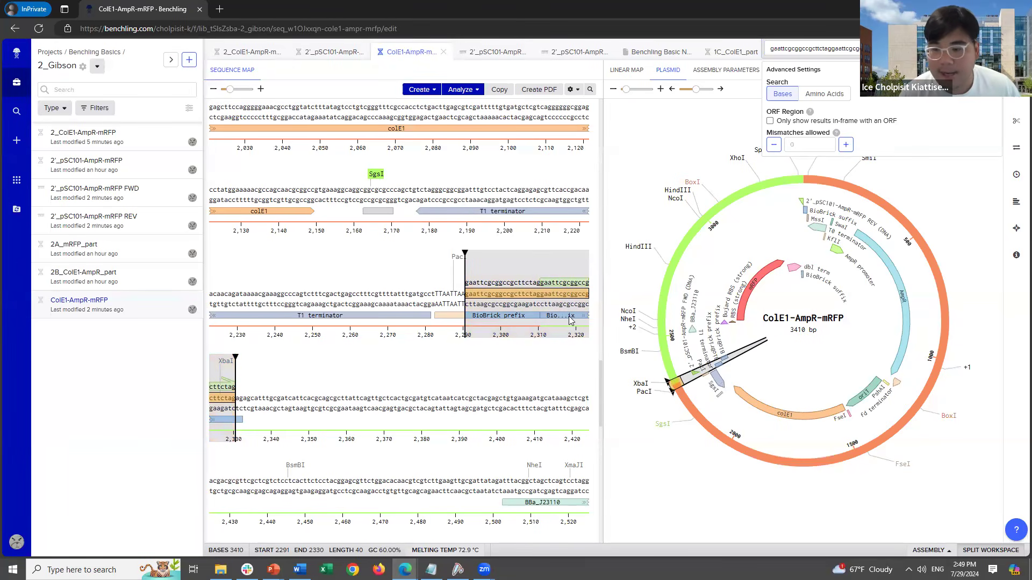
Create a forward primer from the selected bases, reusing the saved 2'_pSC101-AmpR-mRFP FWD primer, and save it.
right_click(557, 305)
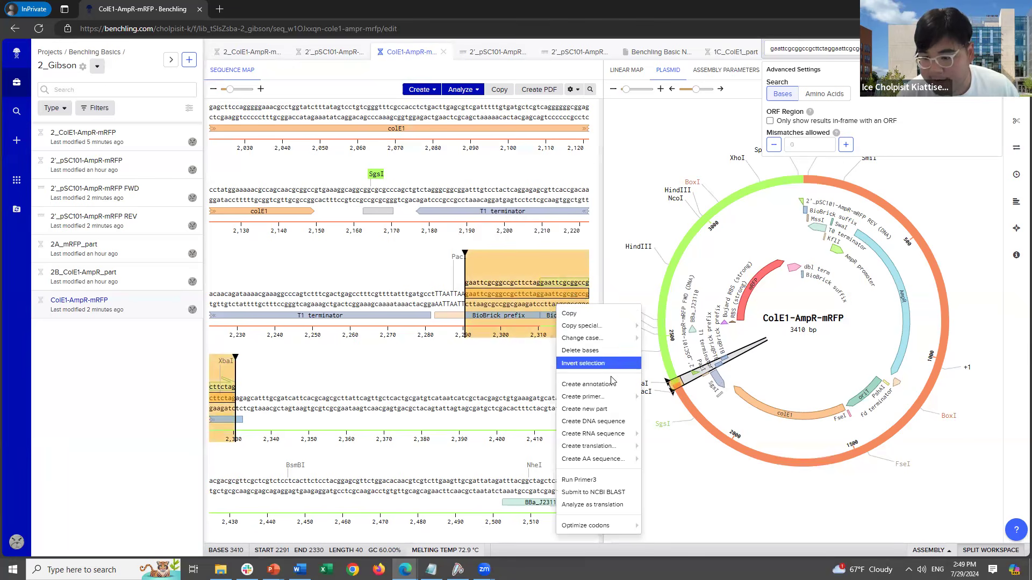
mouse_move(617, 400)
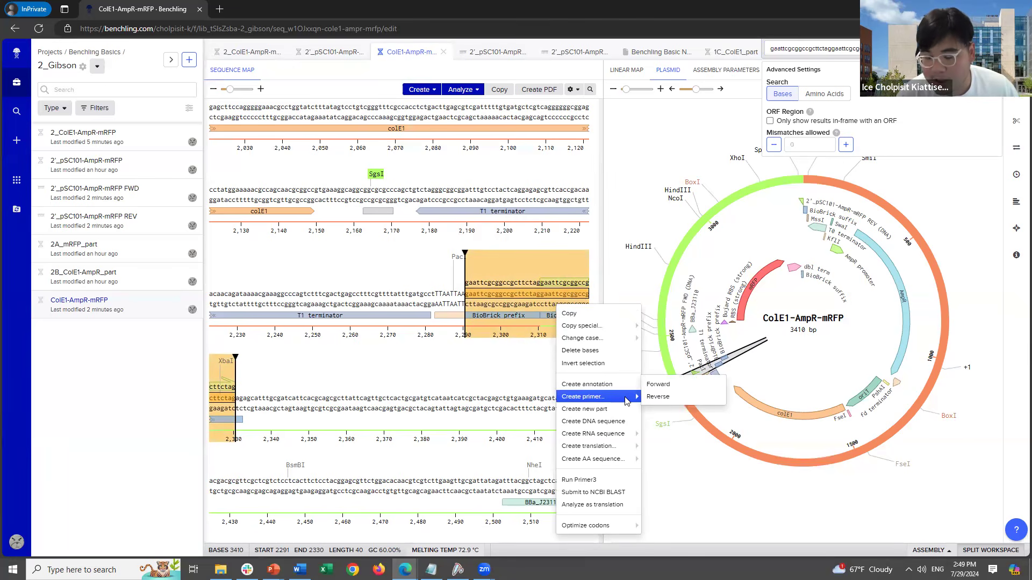
click(658, 384)
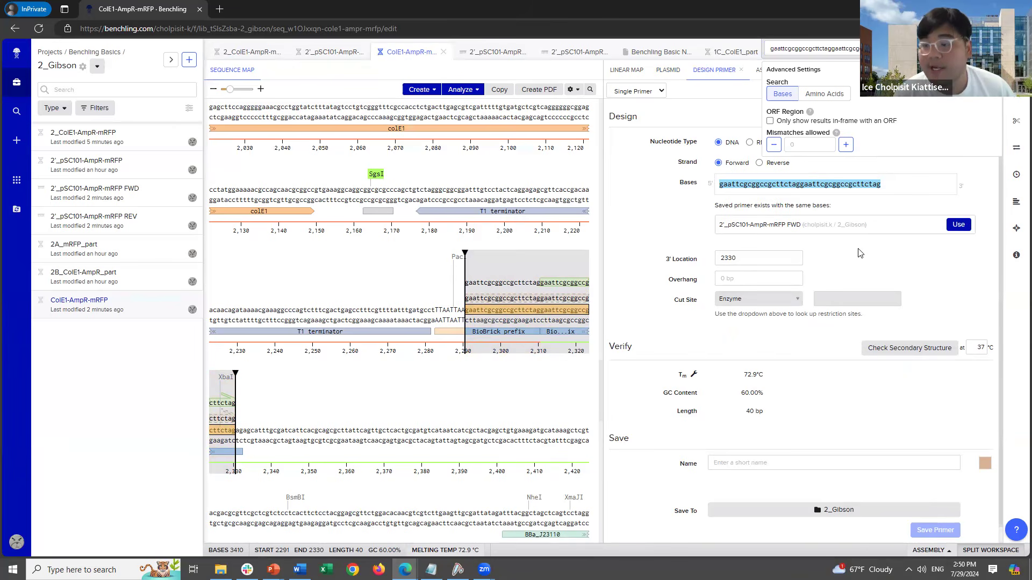
click(959, 225)
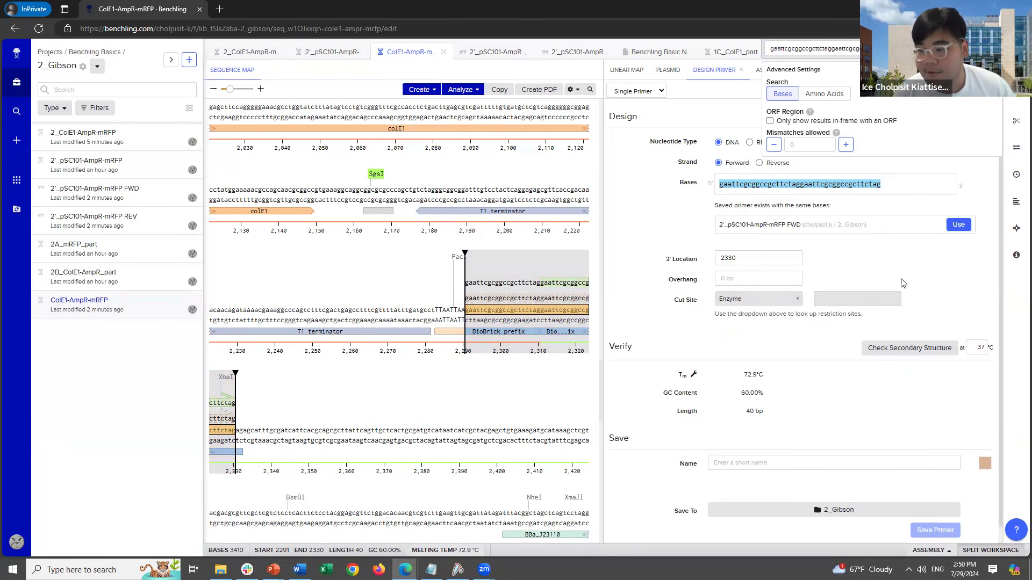
click(916, 536)
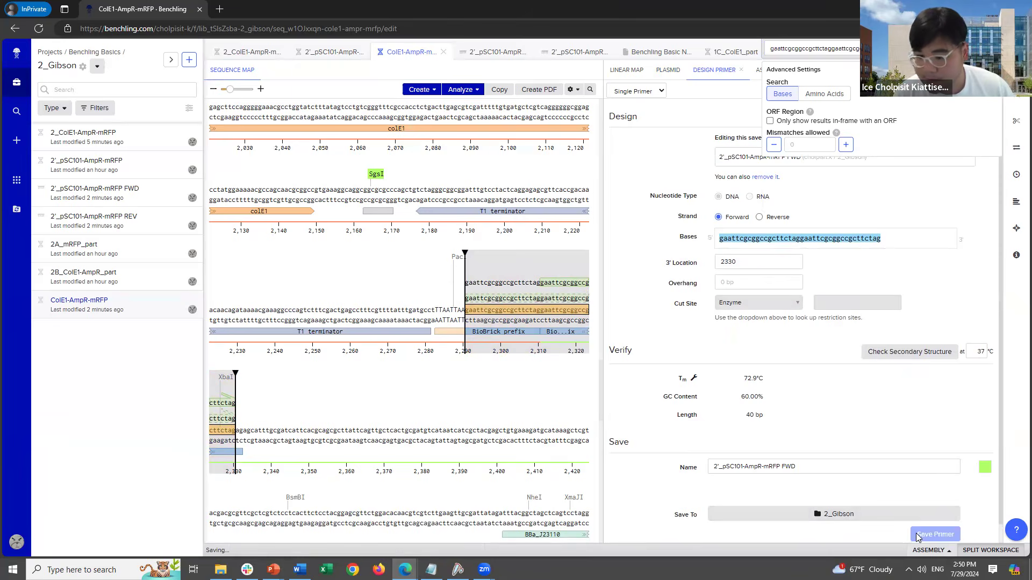
mouse_move(569, 303)
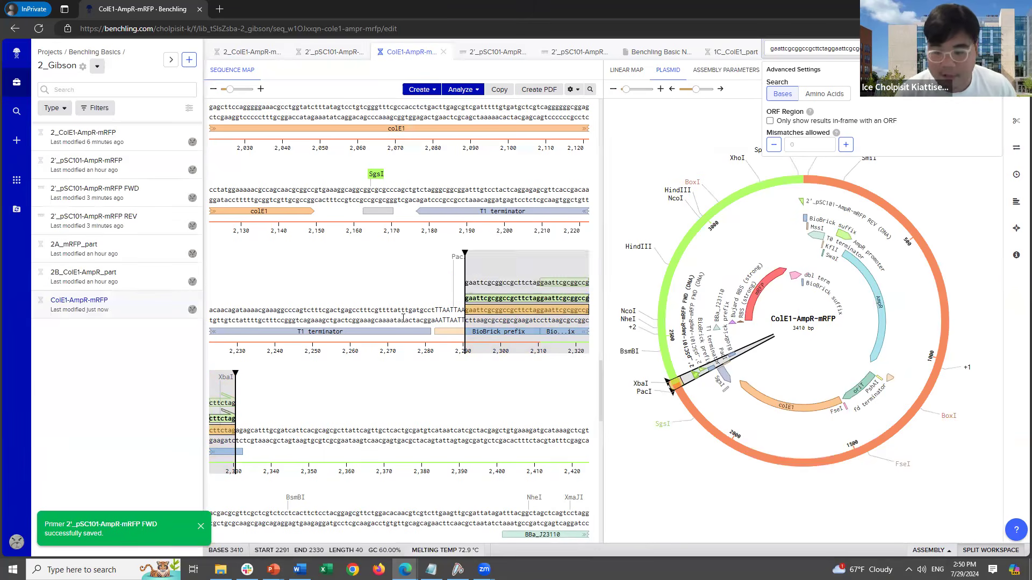
Select bases 2274–2379 around the prefix junction, close the sequence search, and open a binding-site search for attaching existing primers.
drag(400, 317, 508, 385)
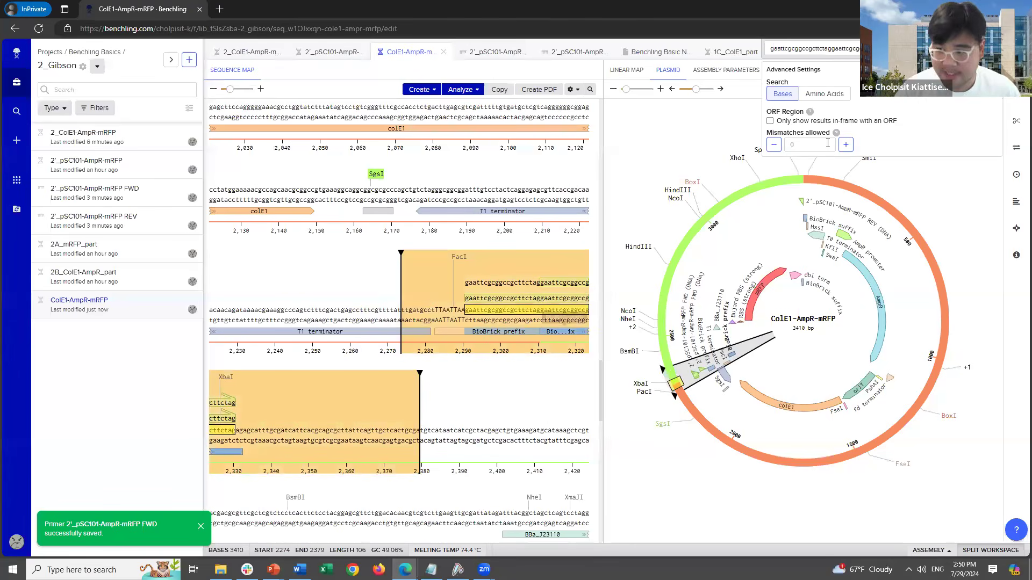
key(Escape)
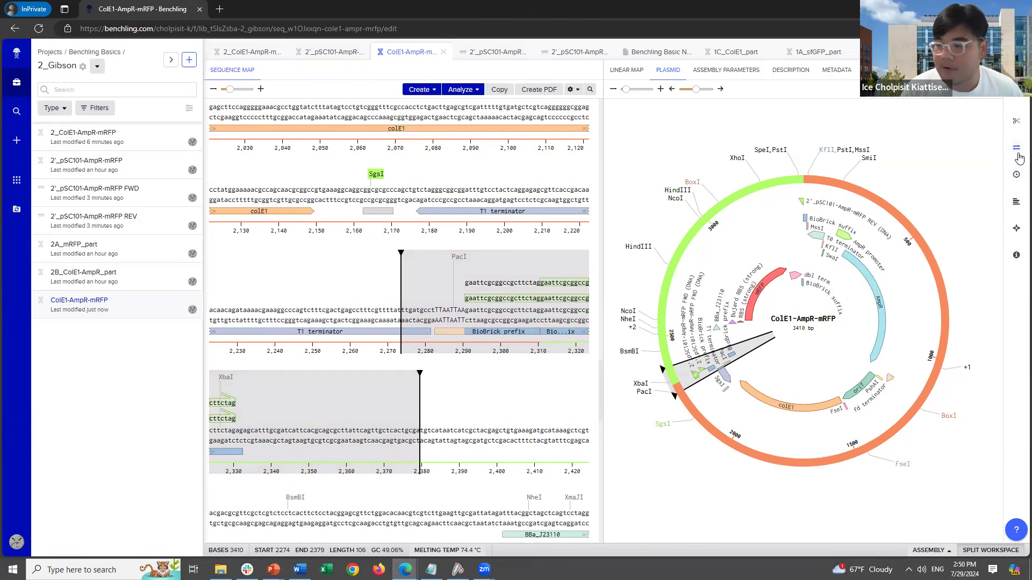
click(1017, 153)
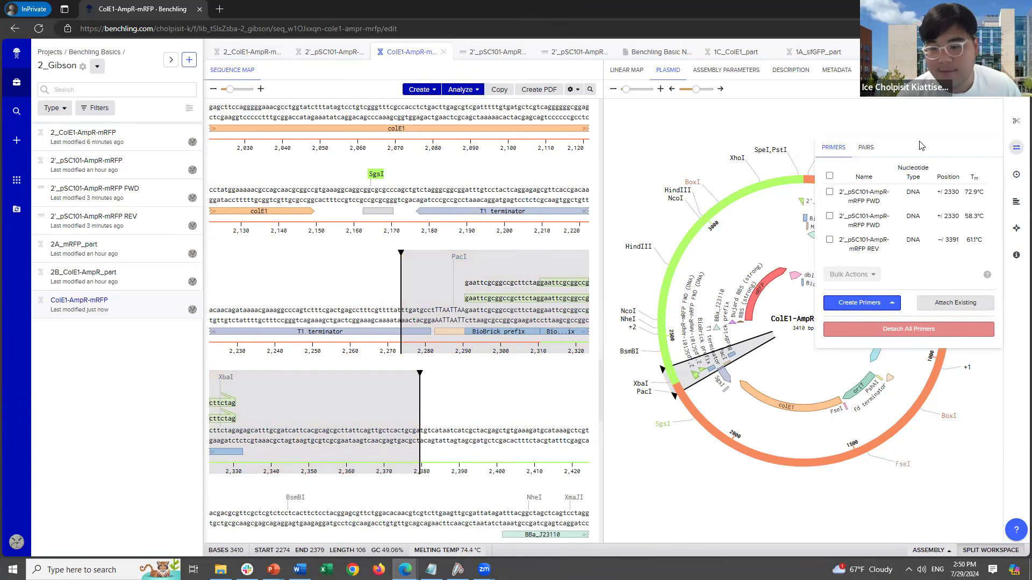
click(959, 304)
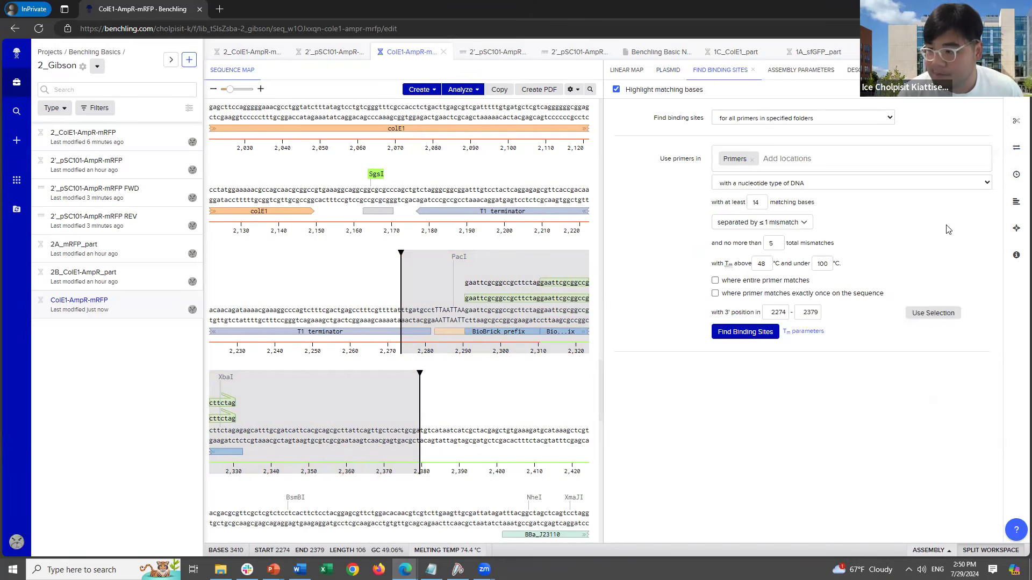
Start a new binding-site search for attaching existing primers, covering all projects and registries with 3' positions limited to the selected bases 2274–2379.
click(1016, 147)
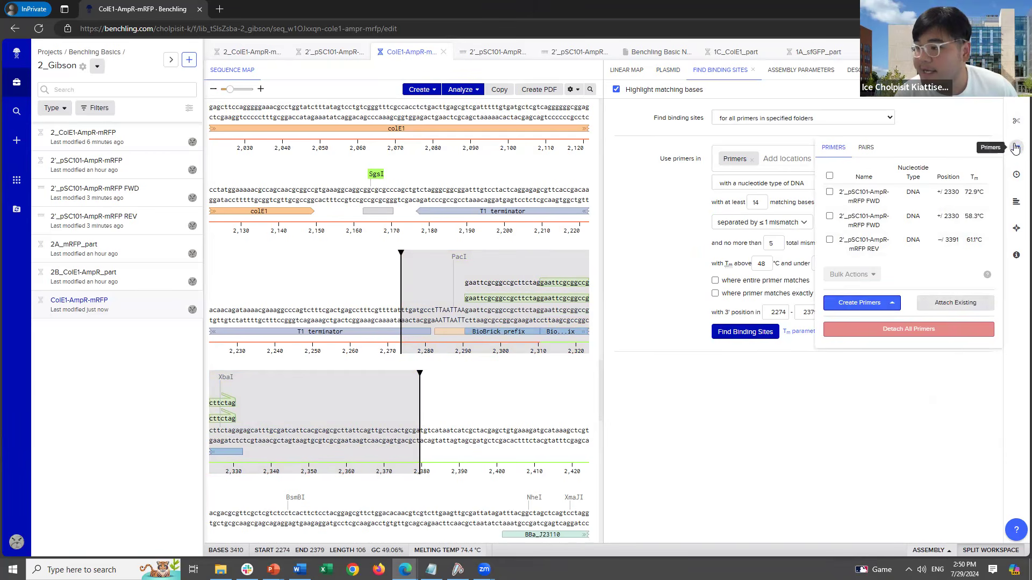
click(936, 302)
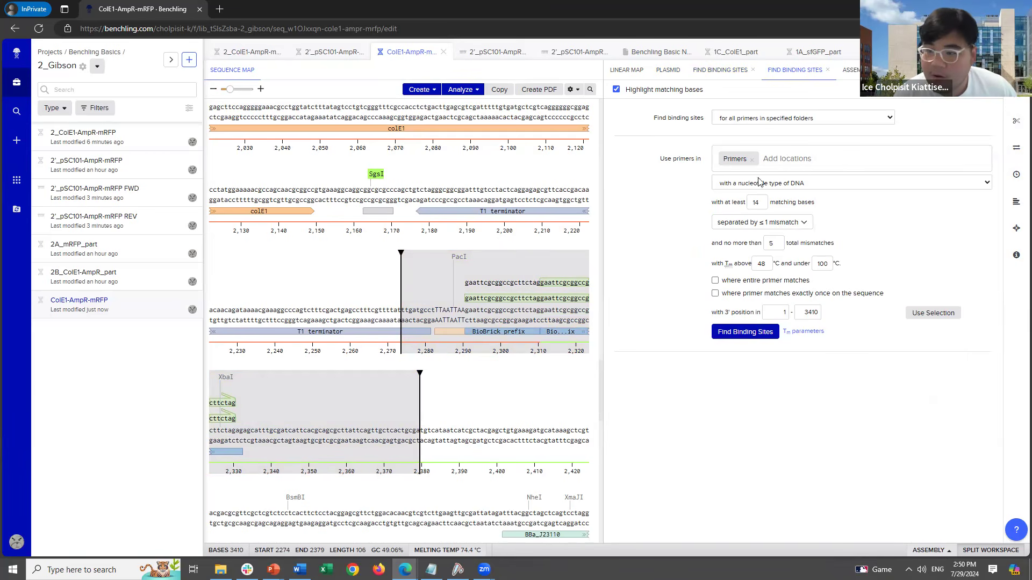
click(785, 158)
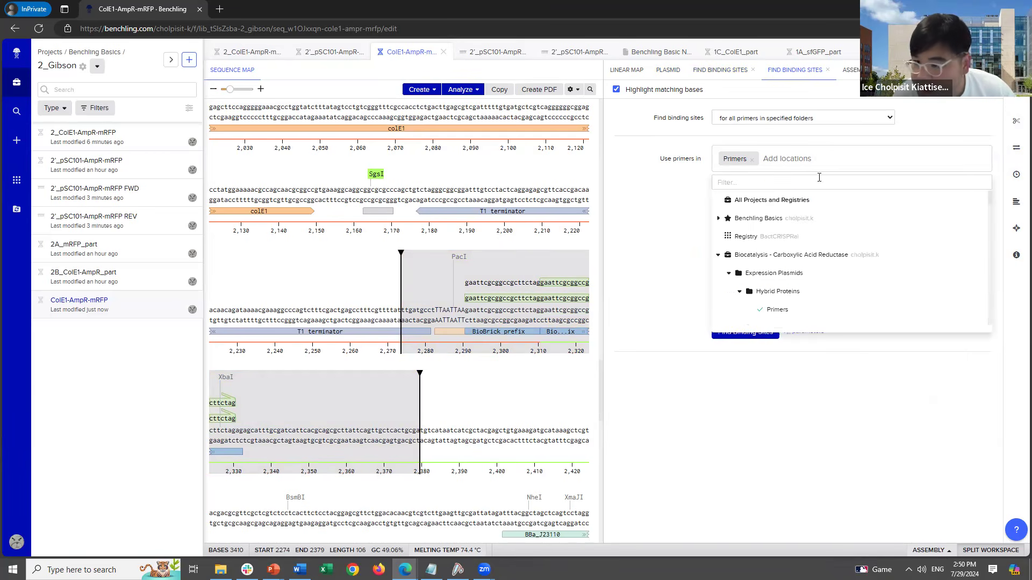
click(761, 201)
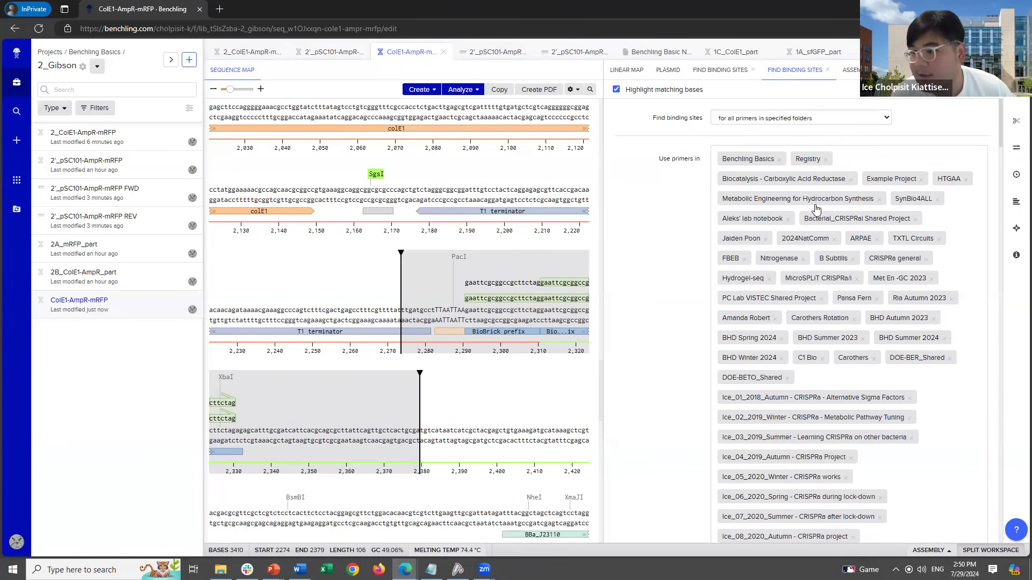
scroll(650, 256, down, 10)
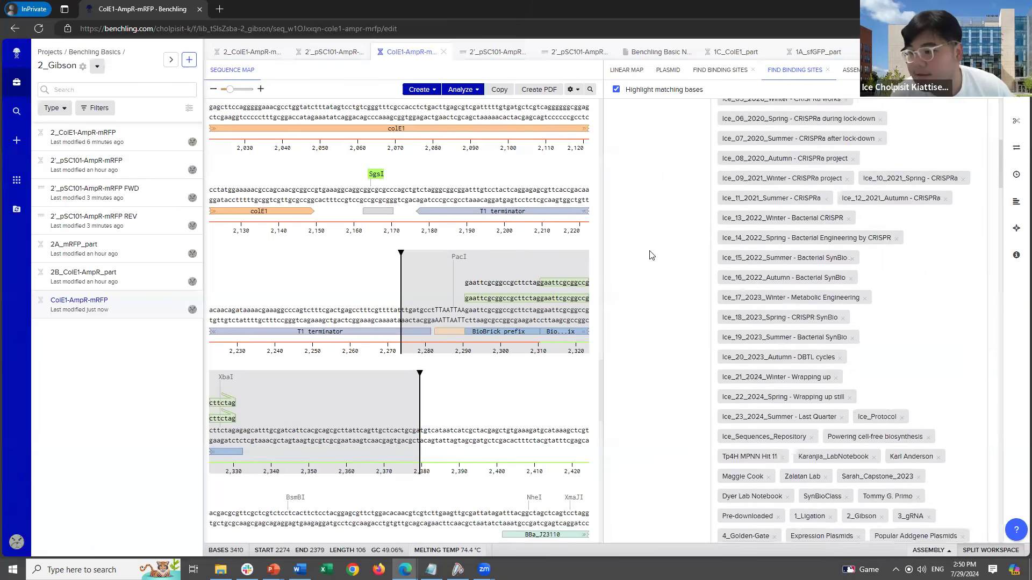
scroll(654, 279, down, 15)
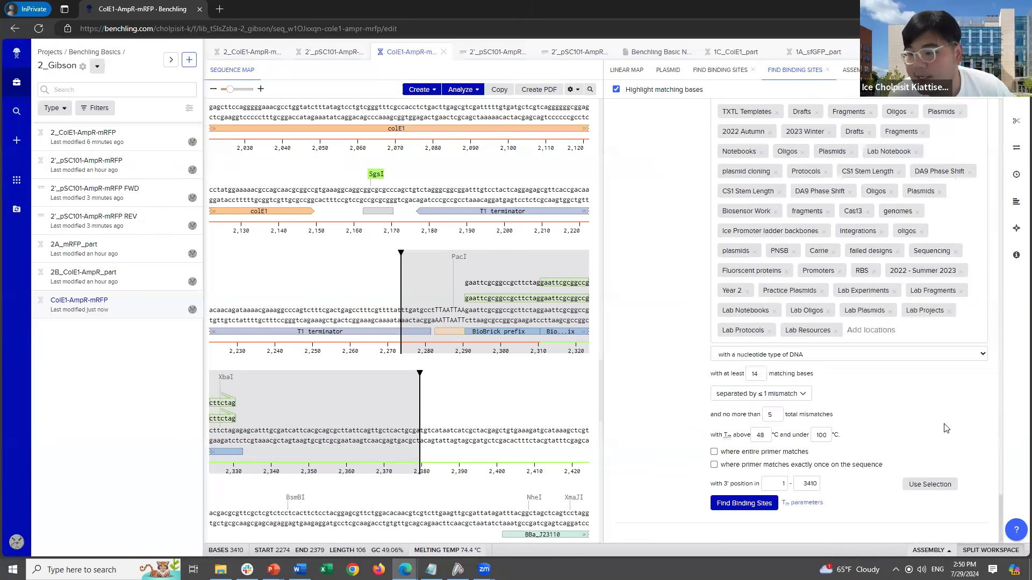
click(943, 489)
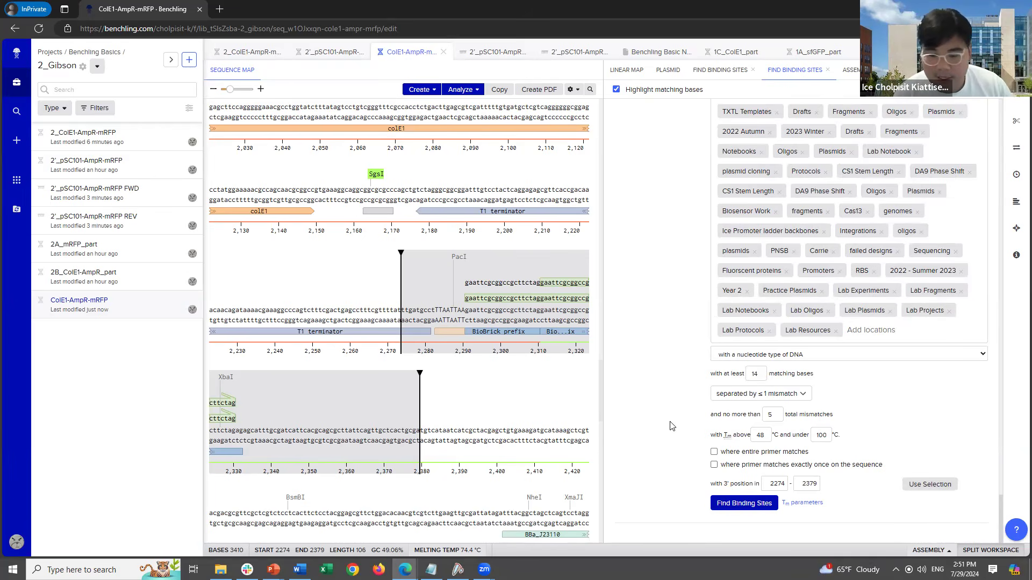
click(750, 512)
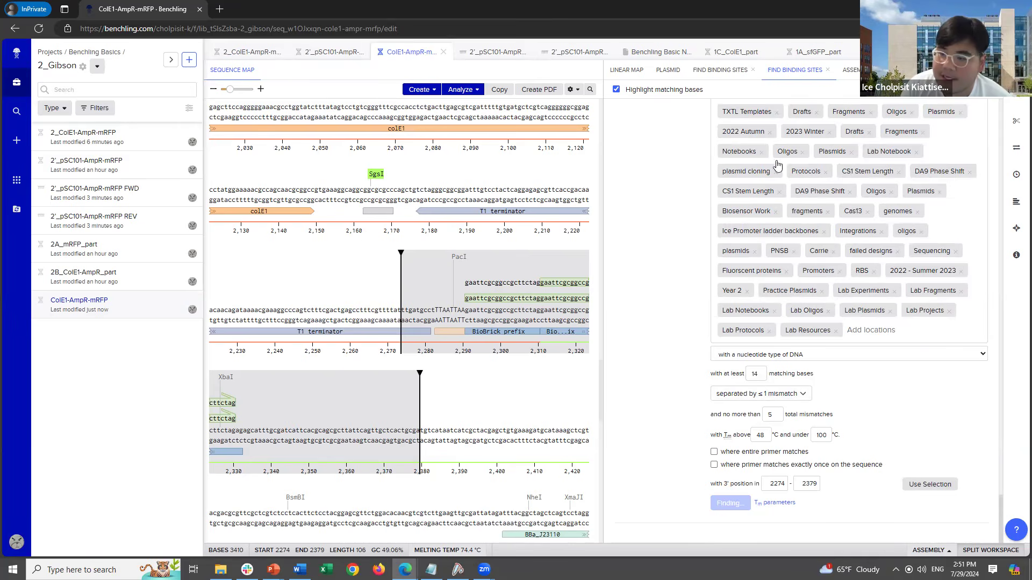
Mark the found primers oCK710 at 2291, oCK1488 at 2311 and oCK1763 at 2312 to preview their binding on the sequence.
scroll(818, 443, down, 6)
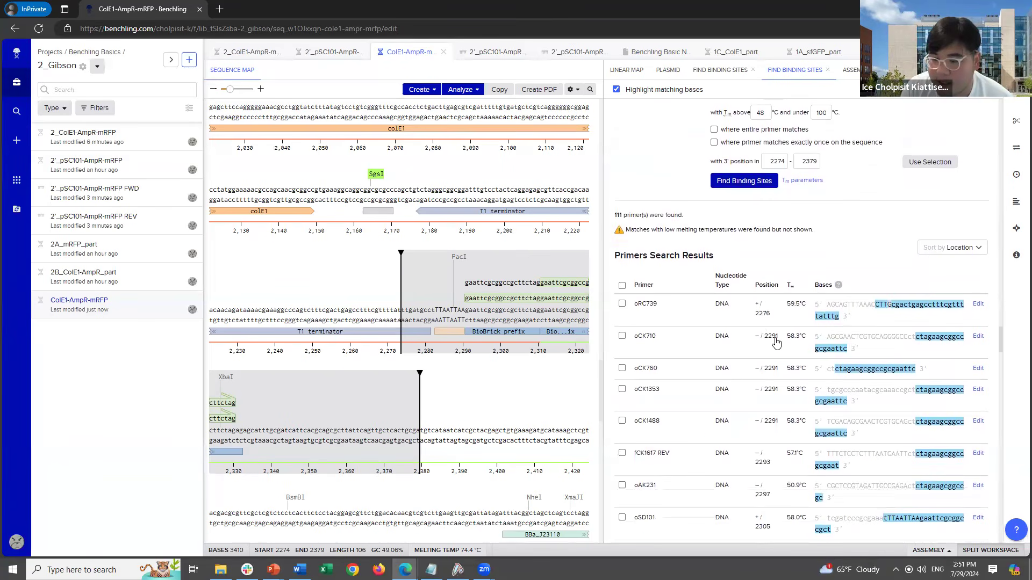
click(775, 345)
click(622, 337)
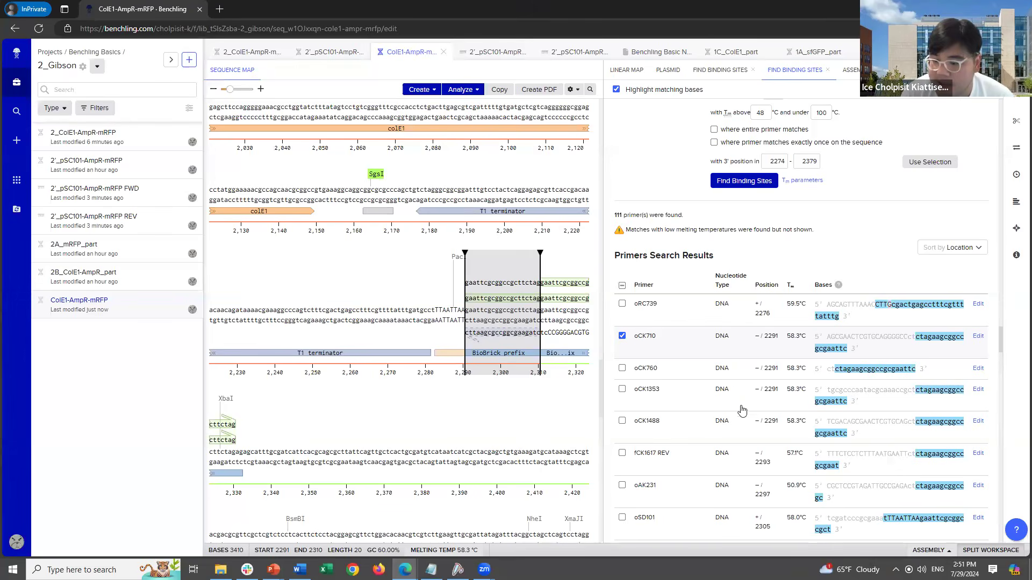
scroll(739, 353, down, 4)
click(666, 334)
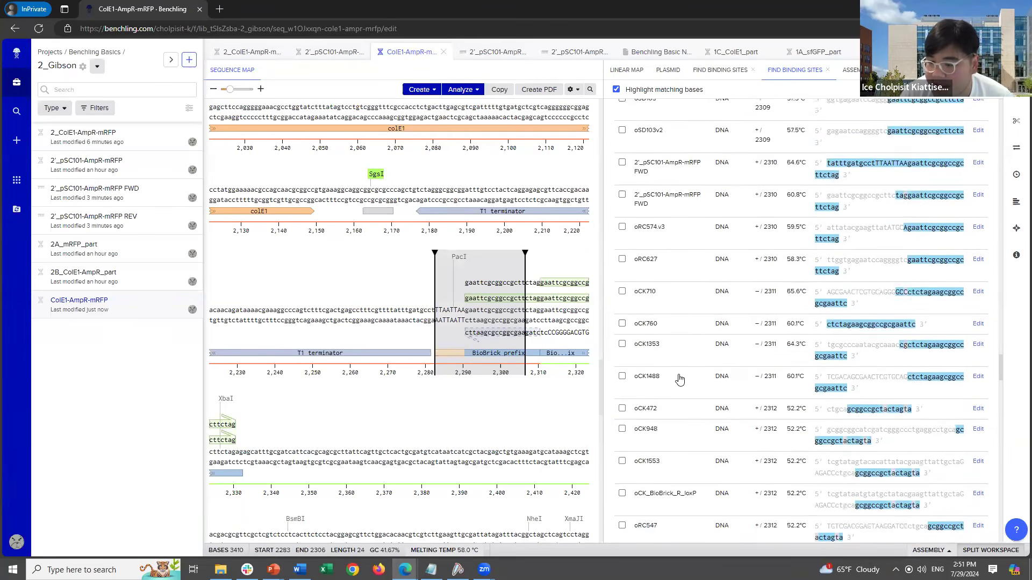
click(631, 276)
click(622, 269)
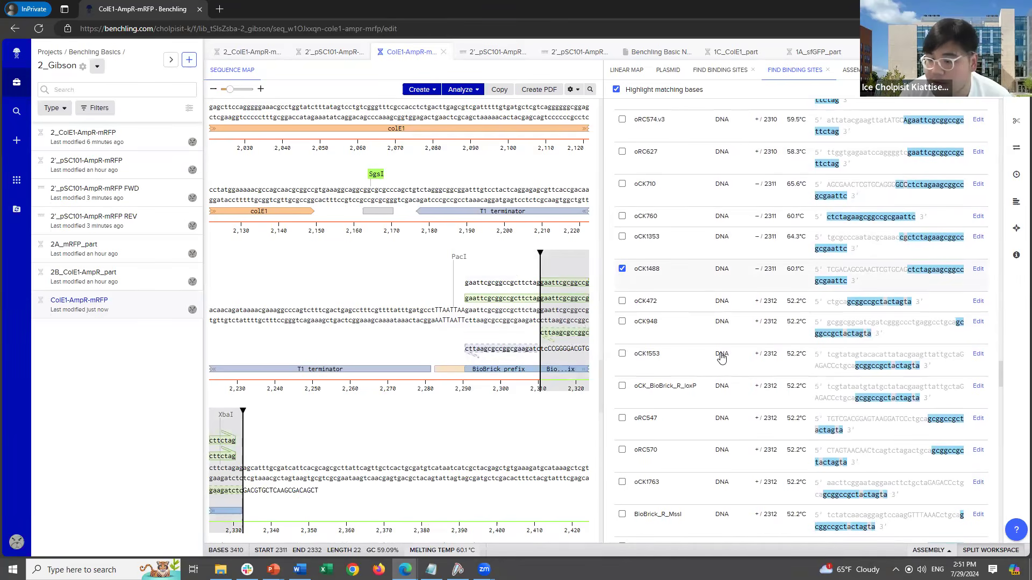
scroll(694, 321, down, 3)
click(623, 324)
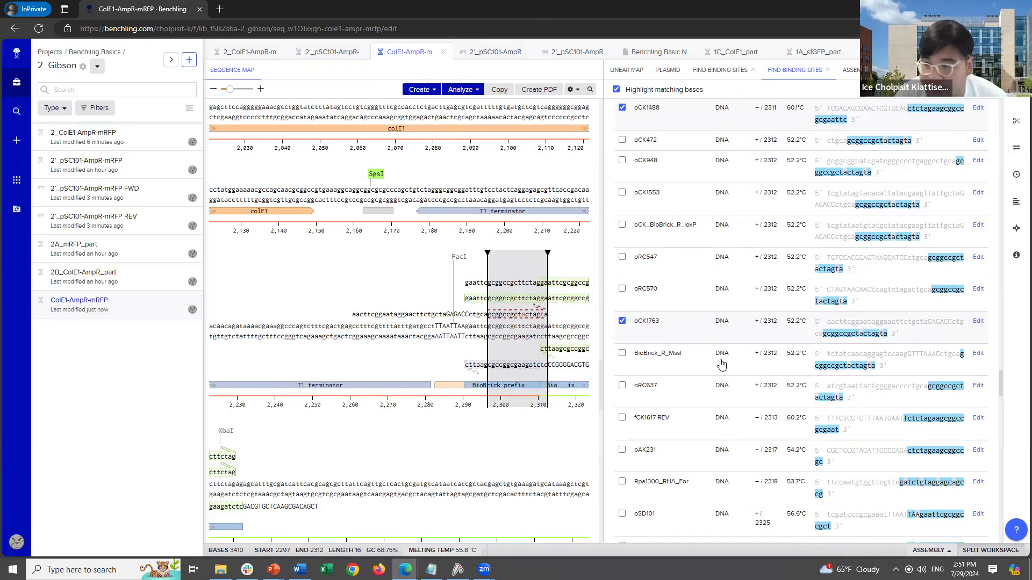
scroll(726, 368, up, 5)
scroll(726, 369, up, 10)
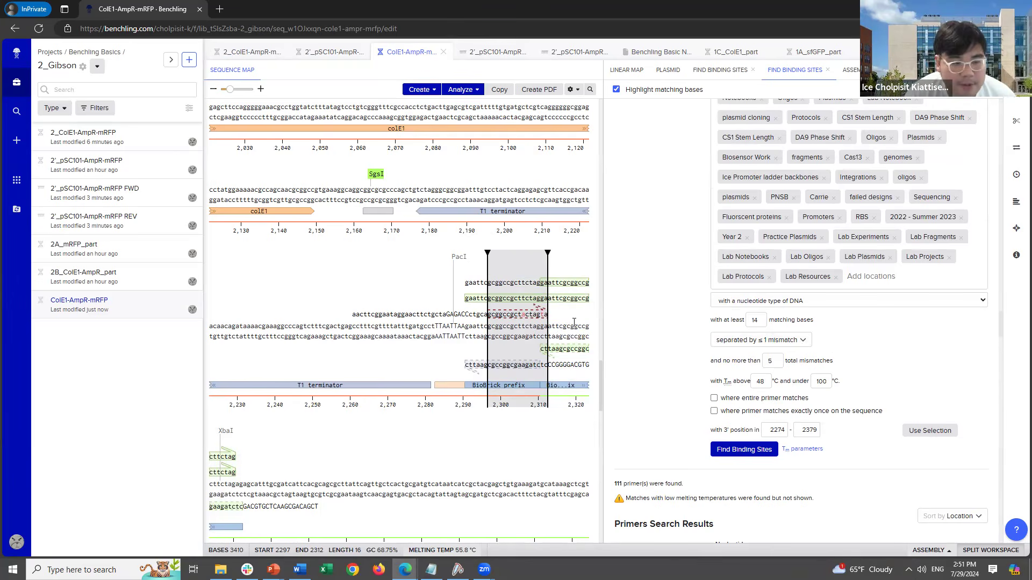
mouse_move(570, 290)
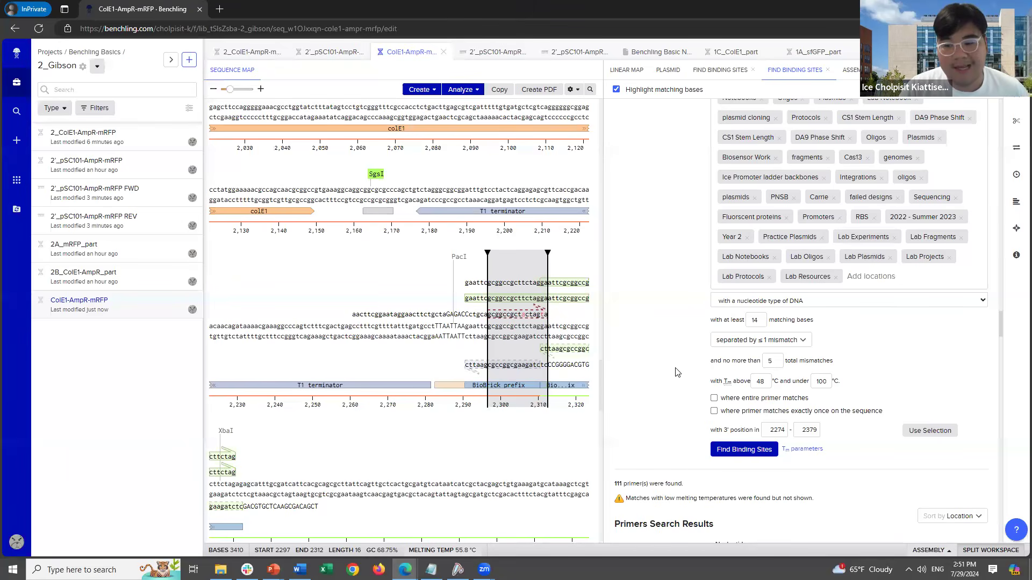
Clear the base selection, switch to the PowerPoint slide show and advance to slide 29 on purifying DNA with agarose gel electrophoresis.
click(559, 337)
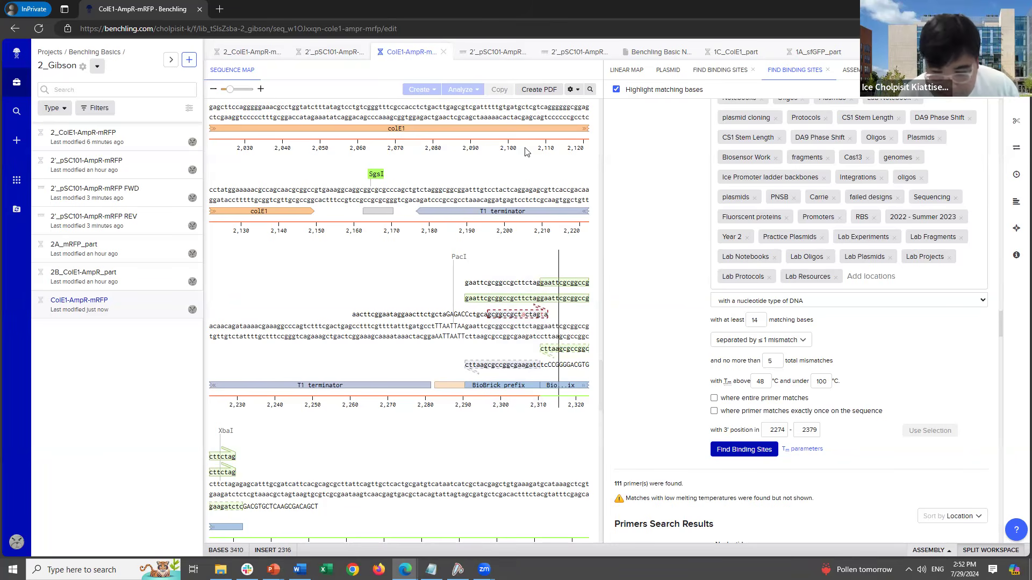
click(432, 194)
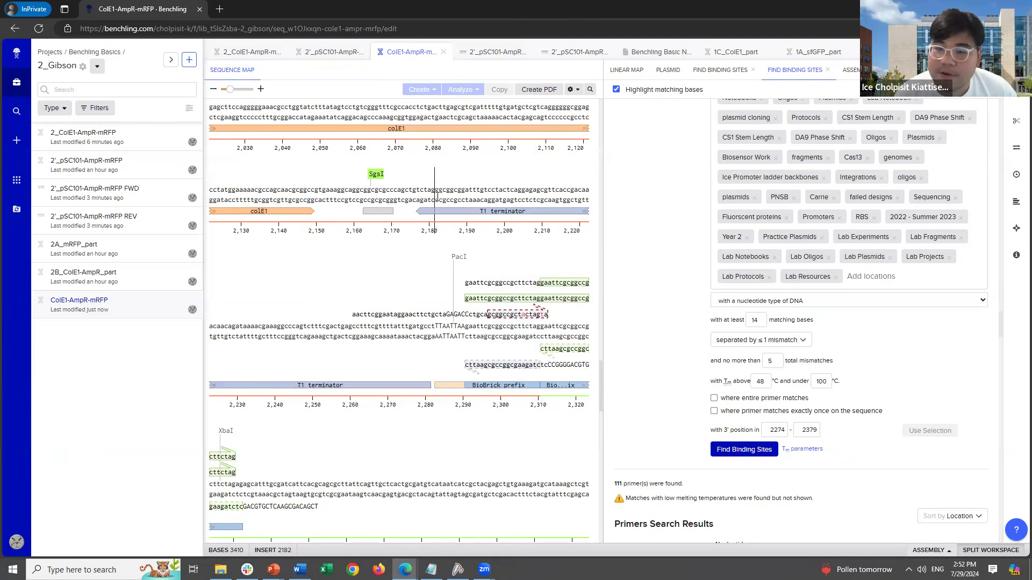
scroll(467, 221, up, 20)
scroll(467, 221, up, 2)
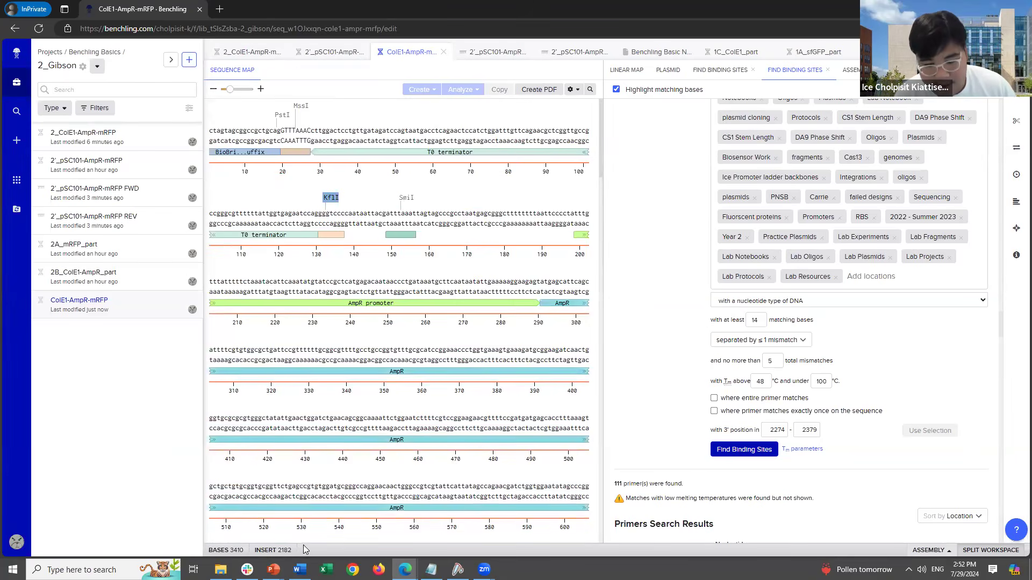
mouse_move(273, 569)
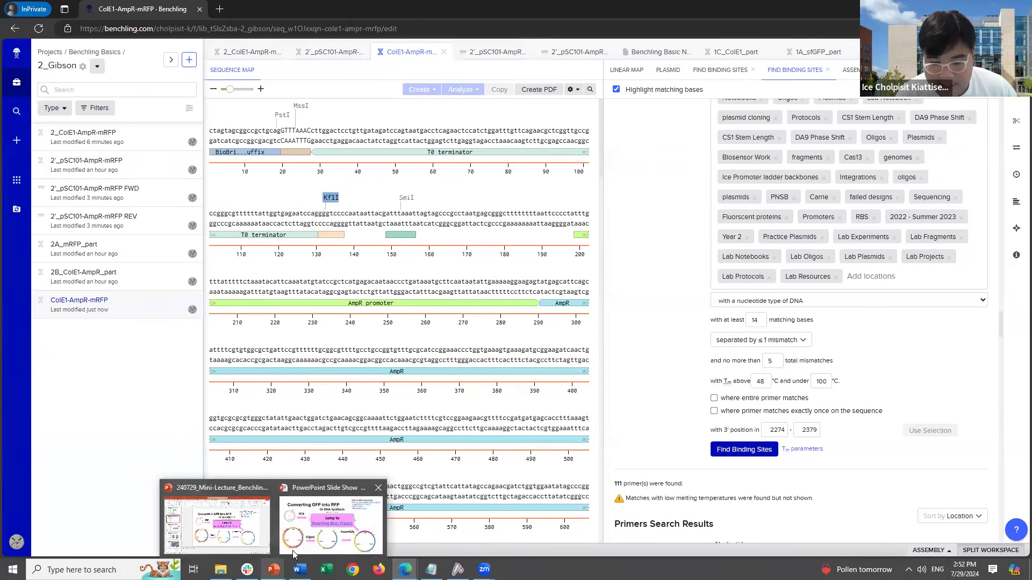
click(323, 542)
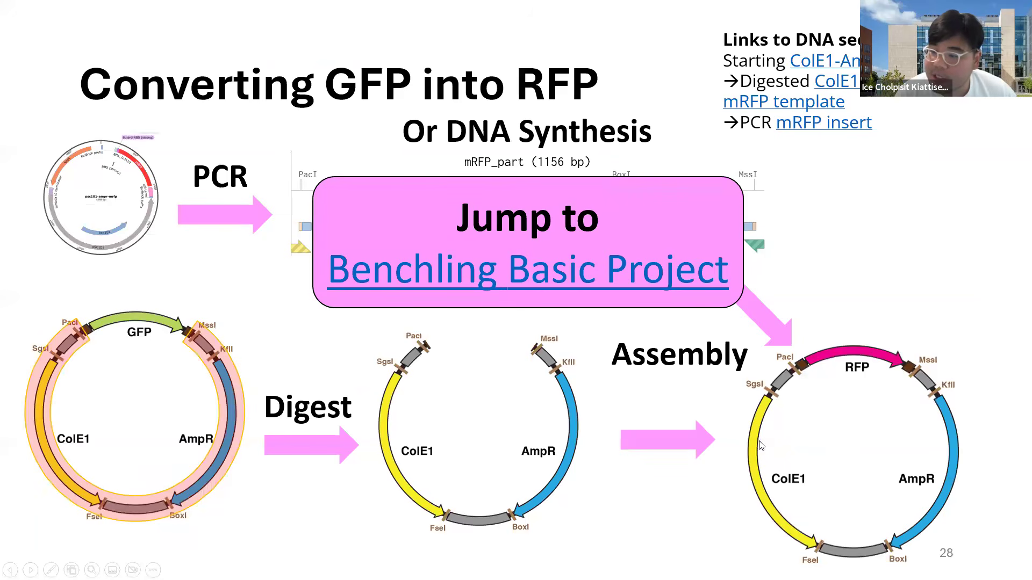
click(860, 348)
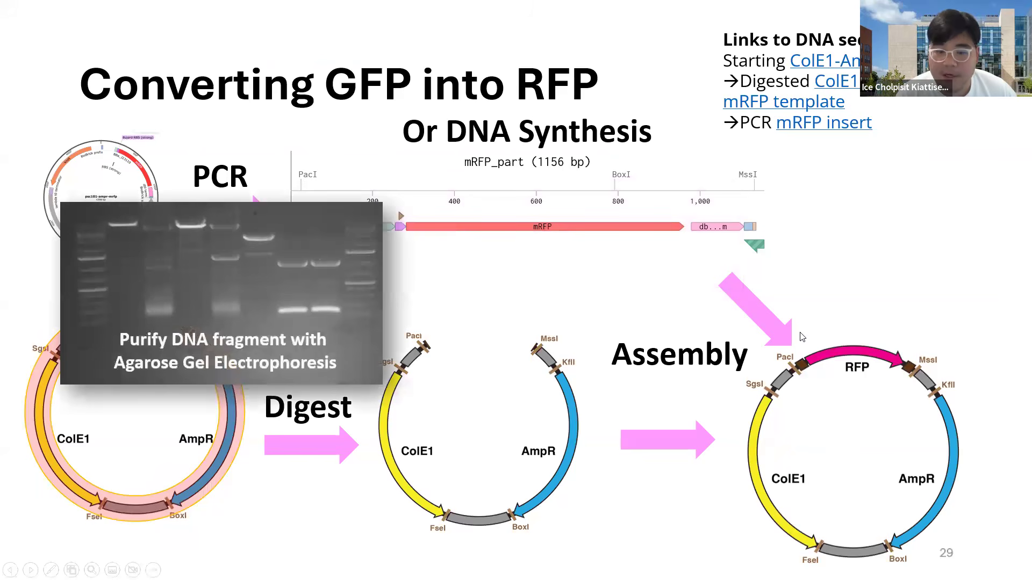
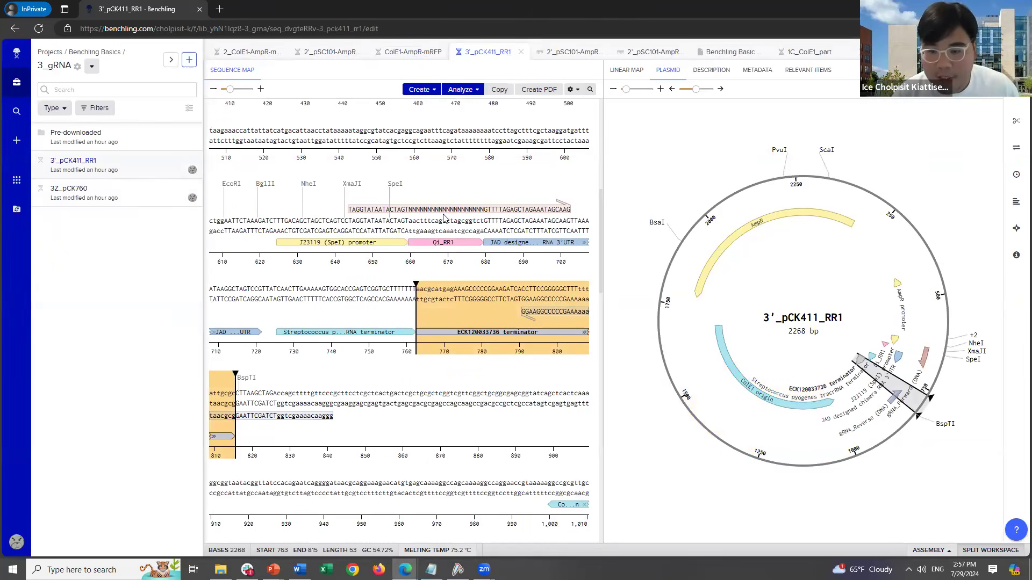
Examine the Qi_RR1 spacer in 3'_pCK411_RR1 and select the gRNA forward primer that spans it.
click(461, 246)
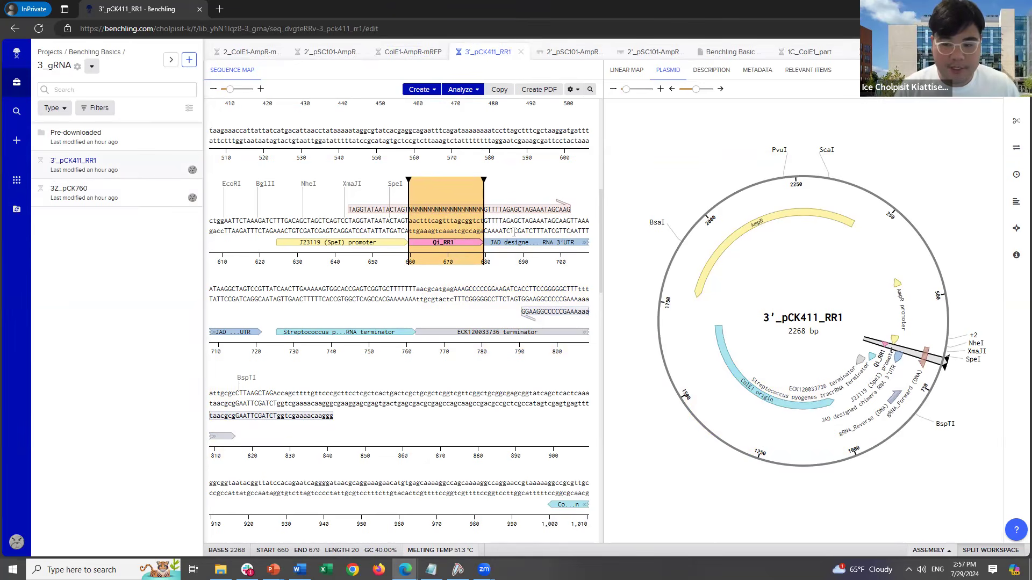
click(513, 232)
click(482, 231)
click(544, 210)
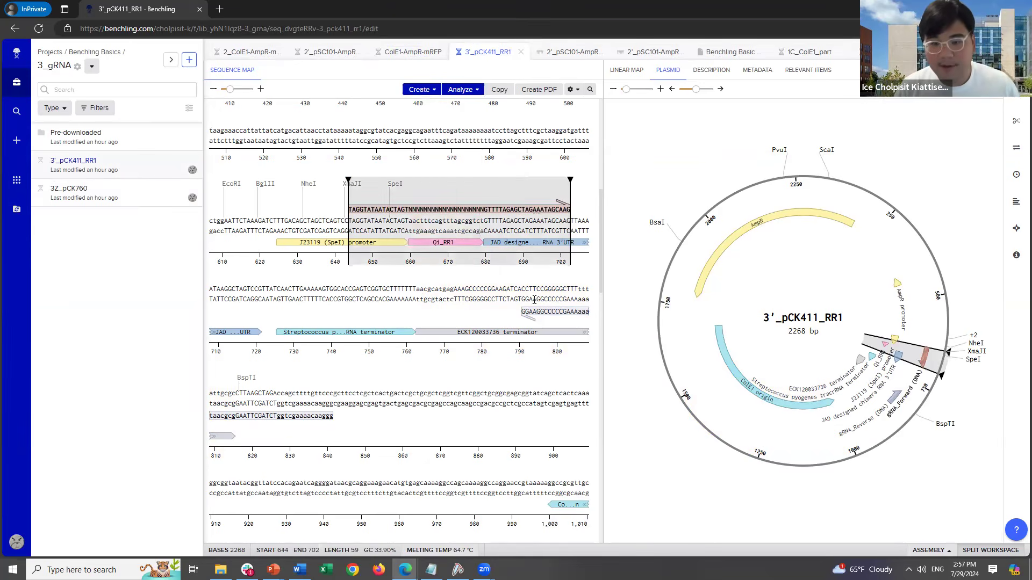
Select the fragment between the SpeI and BspTI cut sites, examine the Qi_RR1 spacer inside it, and clear the selection.
click(401, 192)
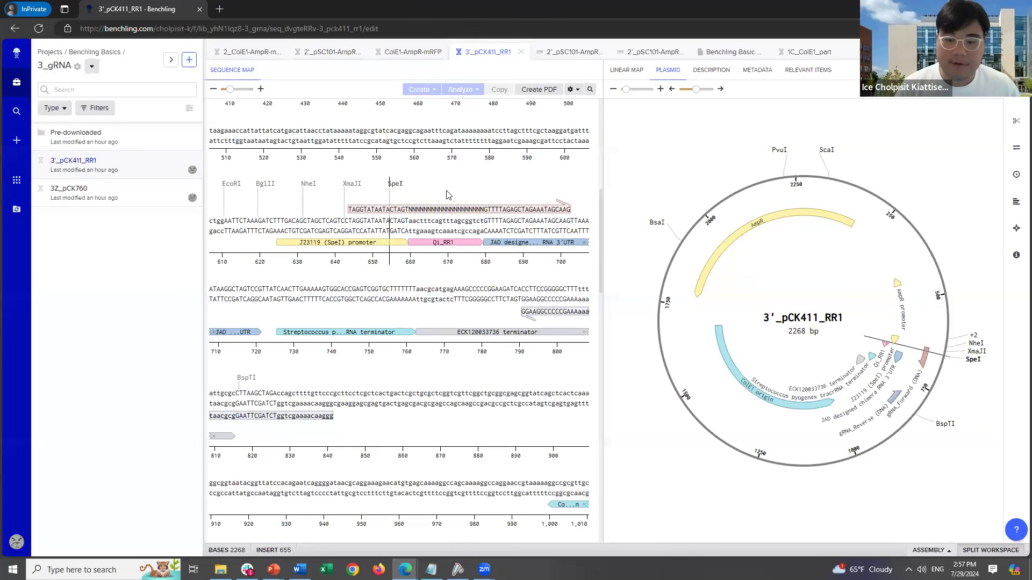
scroll(380, 289, down, 1)
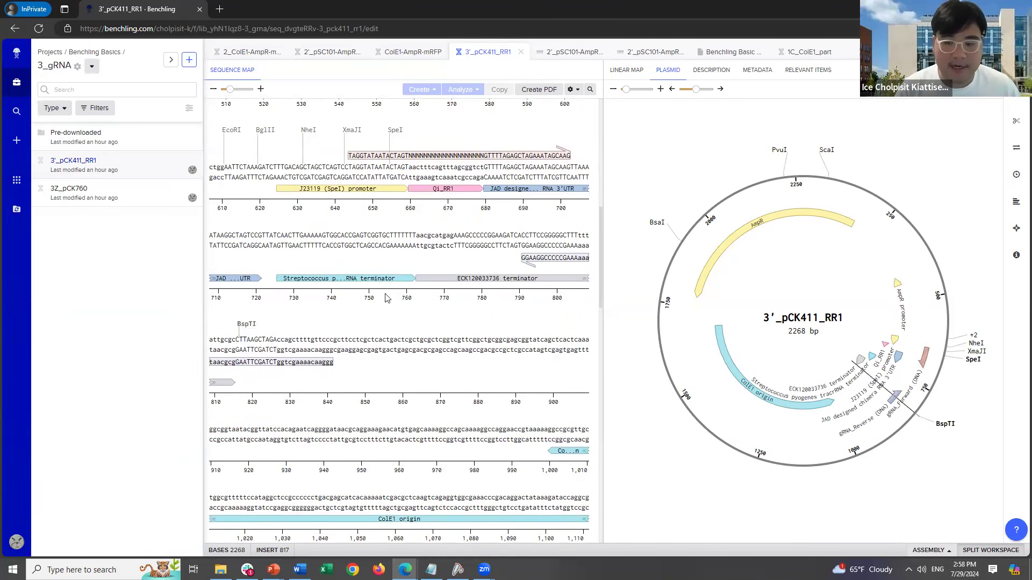
scroll(387, 299, up, 1)
shift+click(392, 242)
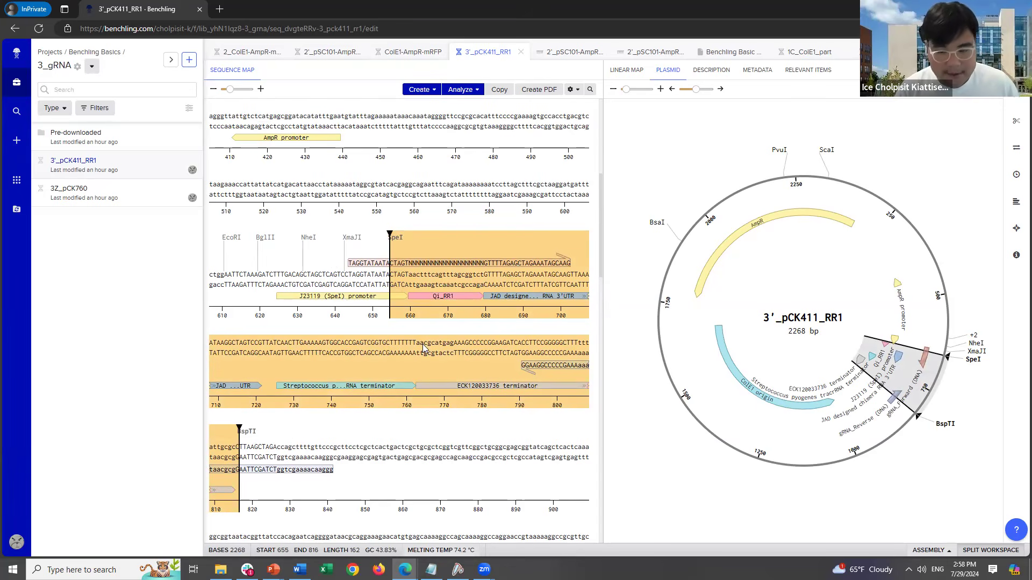
click(454, 295)
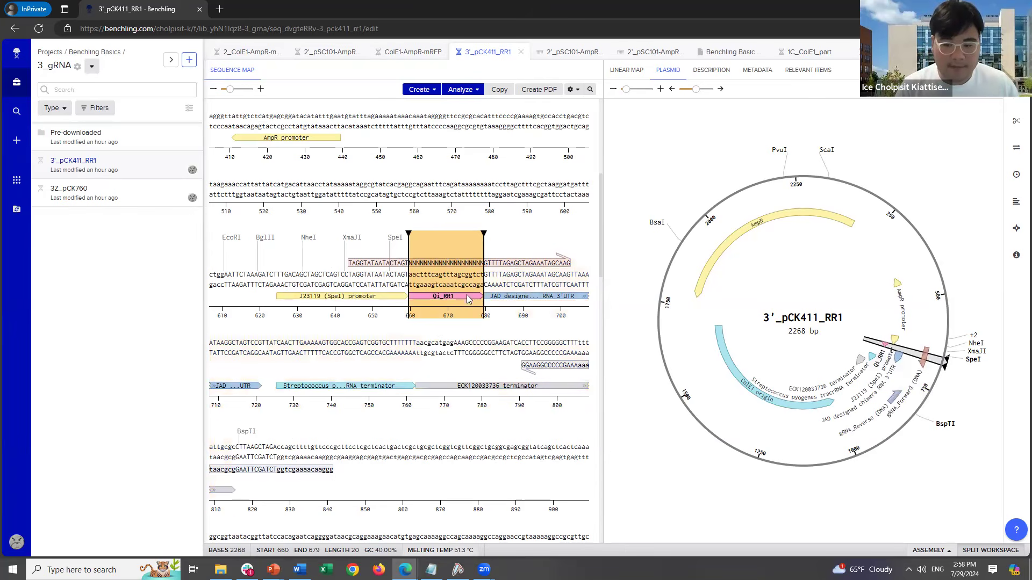
click(483, 348)
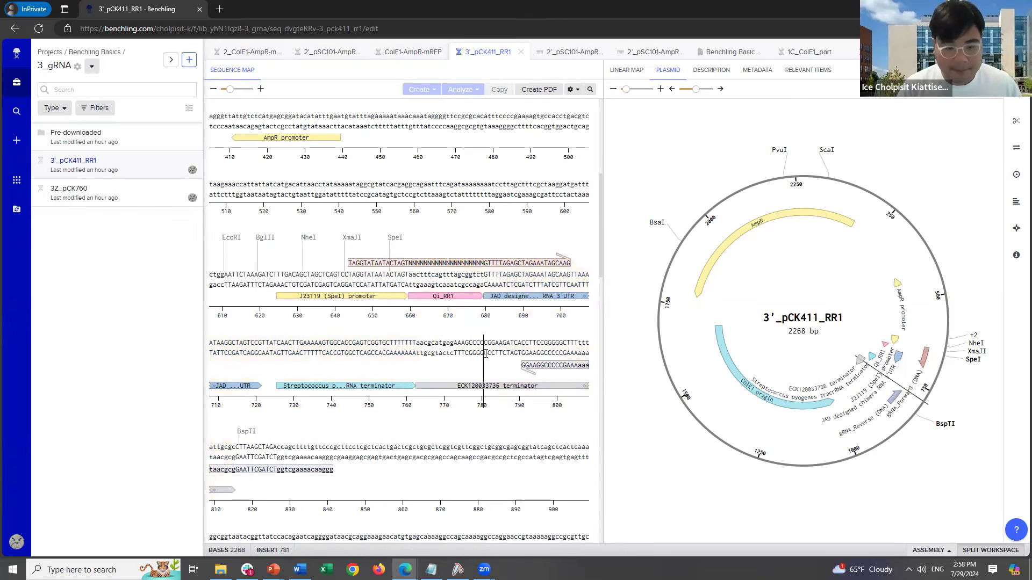
Open the U00096 genome from the Pre-downloaded folder, search for ampC, select the ampC CDS, and locate its spacer annotation.
click(150, 140)
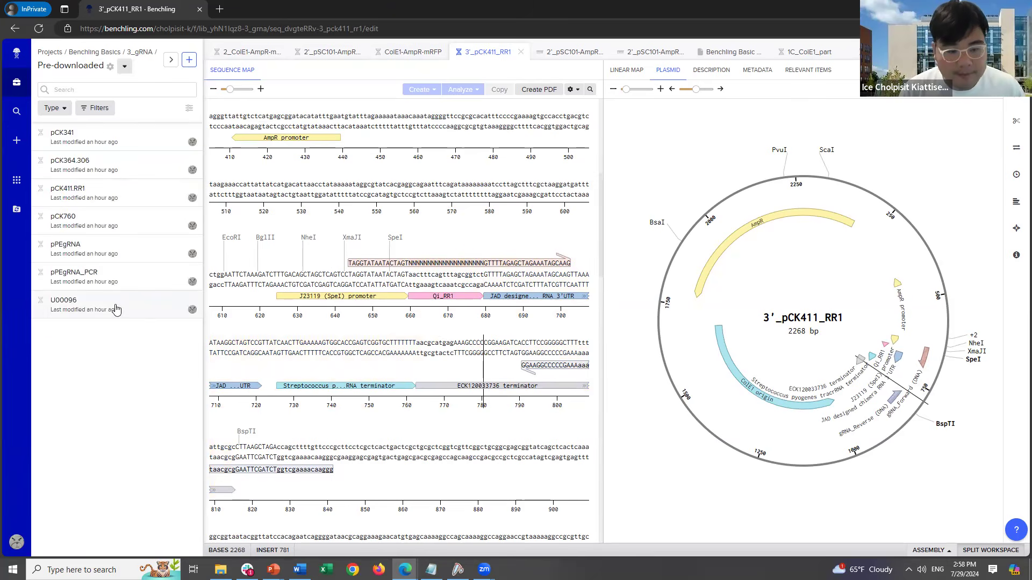
click(150, 302)
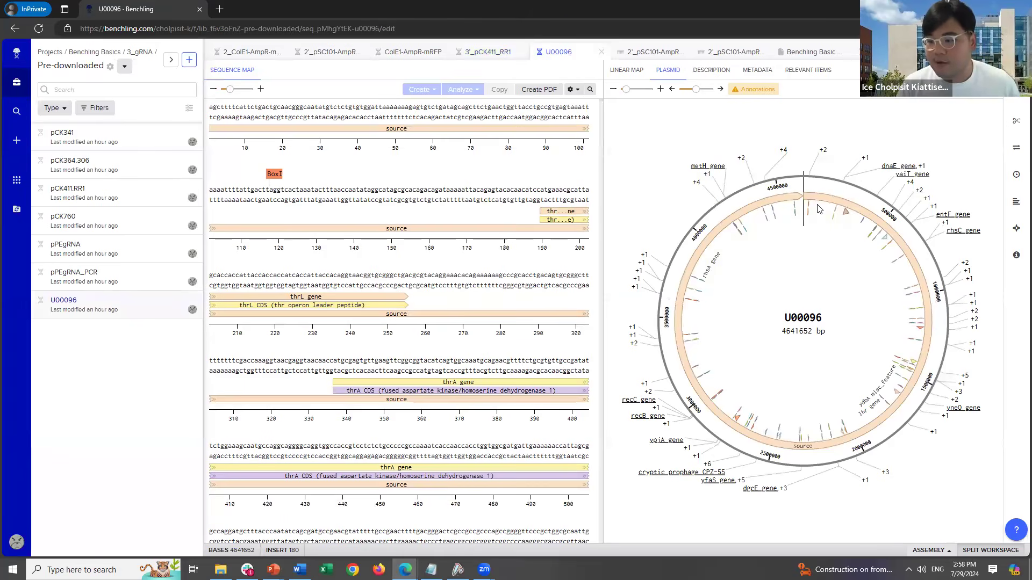
key(ctrl+f)
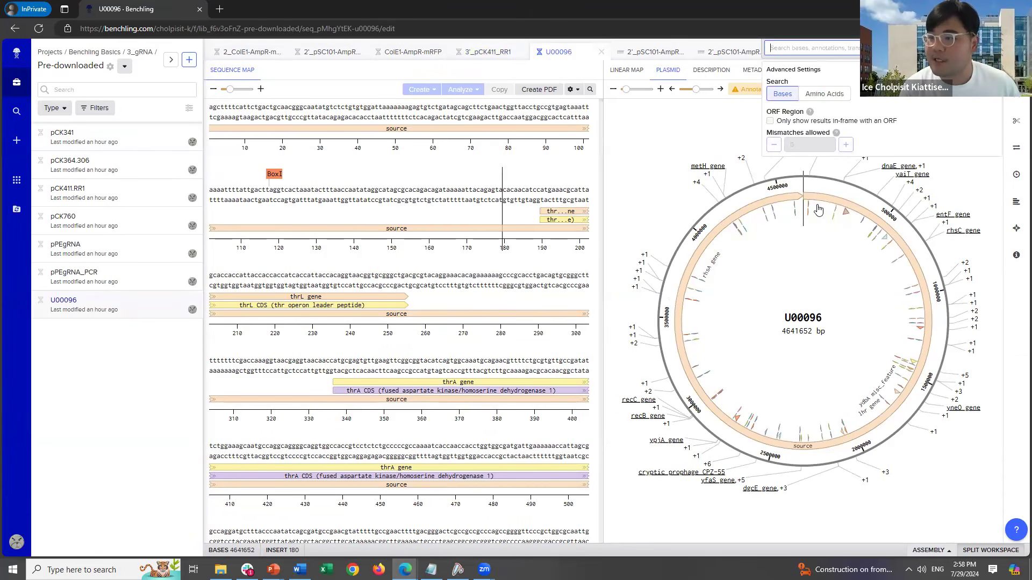
text(ampc)
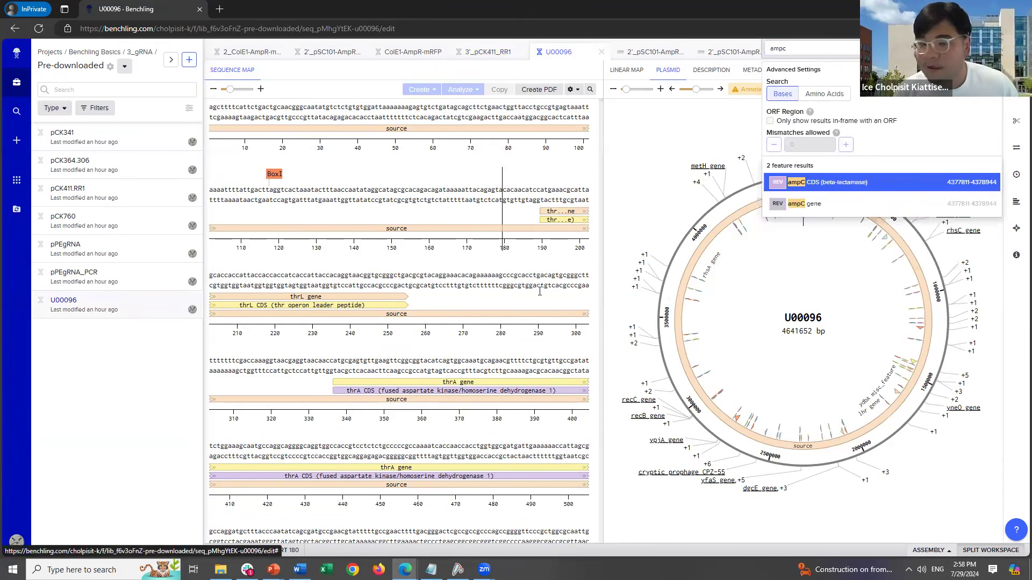
key(Return)
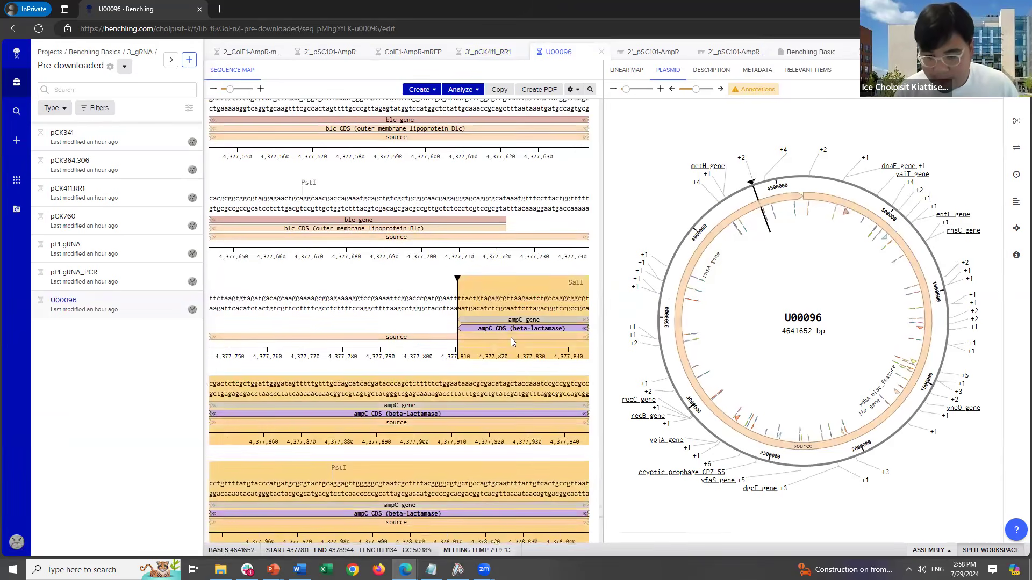
scroll(511, 336, down, 20)
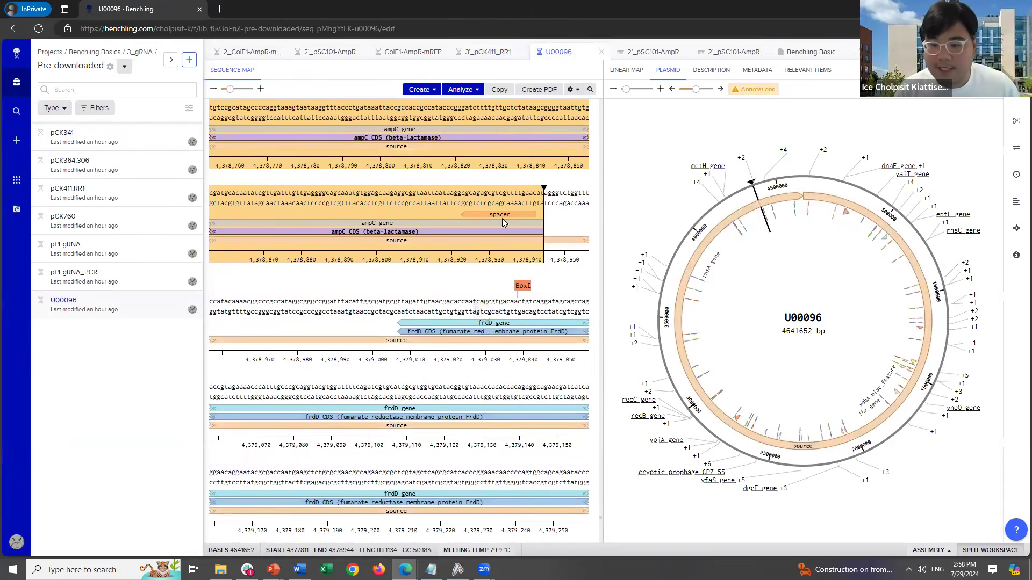
Check the spacer annotation, then select bases 4378821 to 4378944 at the start of the ampC CDS.
click(502, 216)
scroll(554, 261, up, 1)
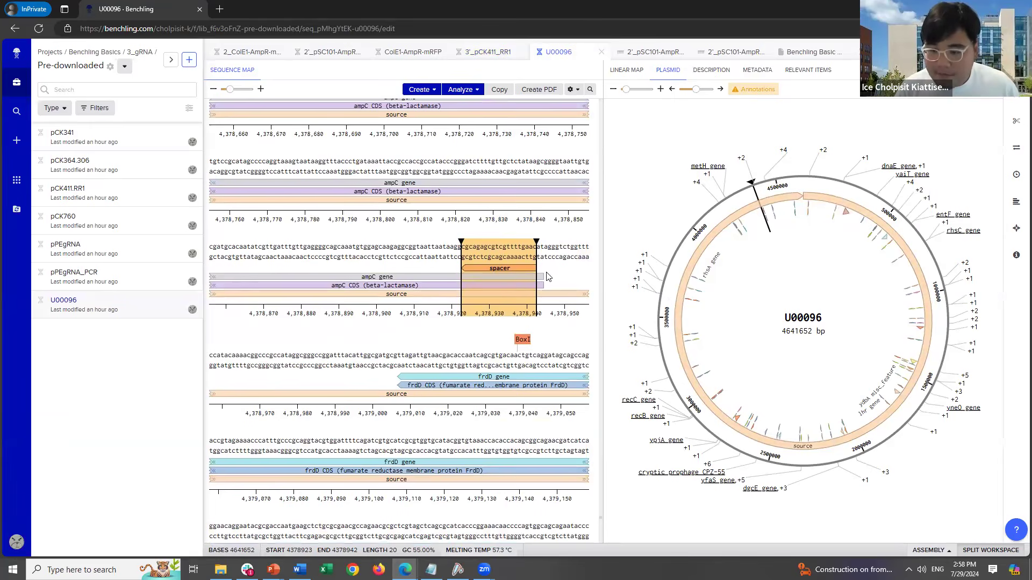
click(547, 277)
scroll(548, 271, up, 1)
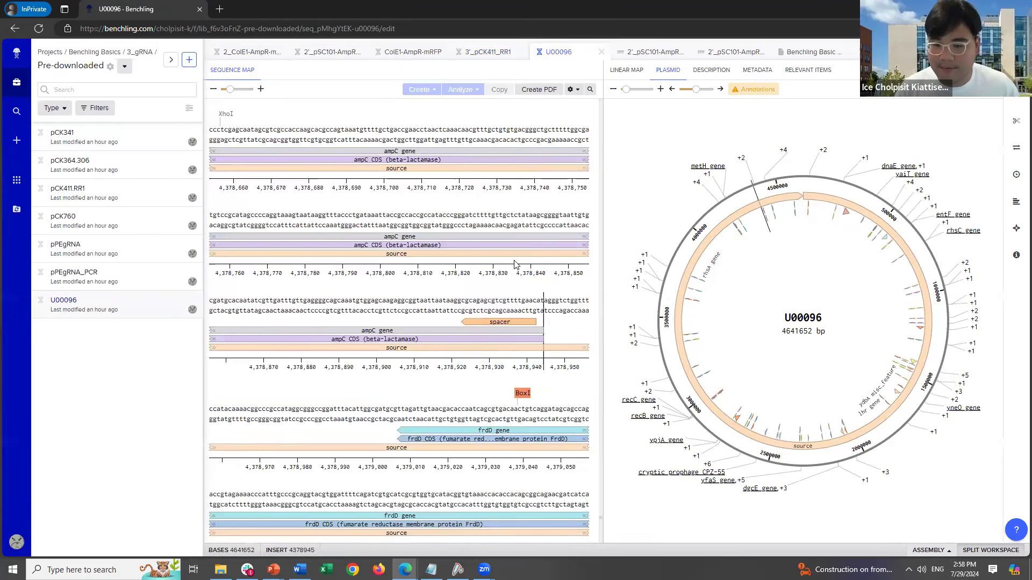
shift+click(457, 221)
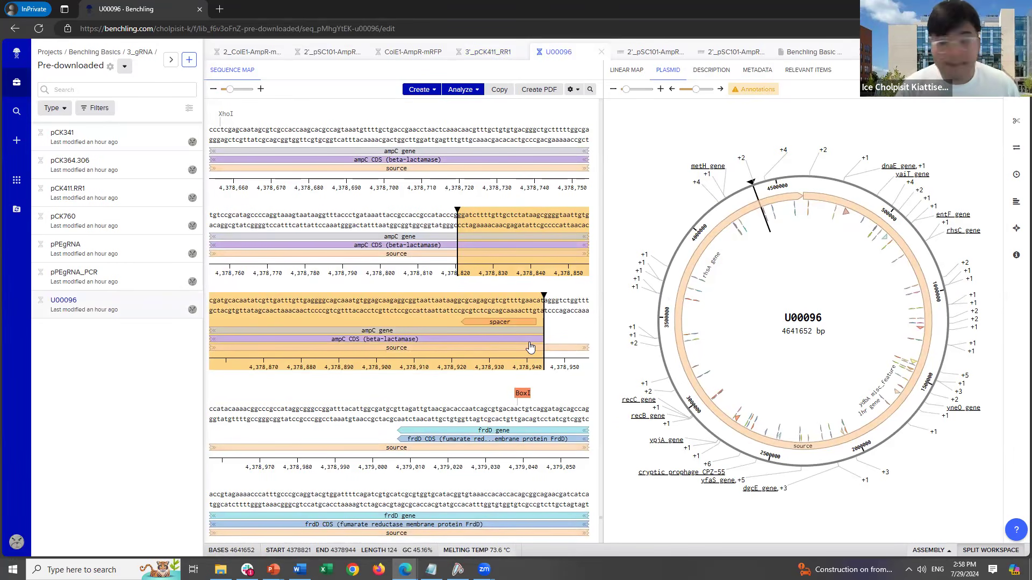
Extend the selection to bases 4378819 to 4378944 and search within it for the PAM motif ngg.
key(ctrl+f)
text(ngg)
shift+click(450, 217)
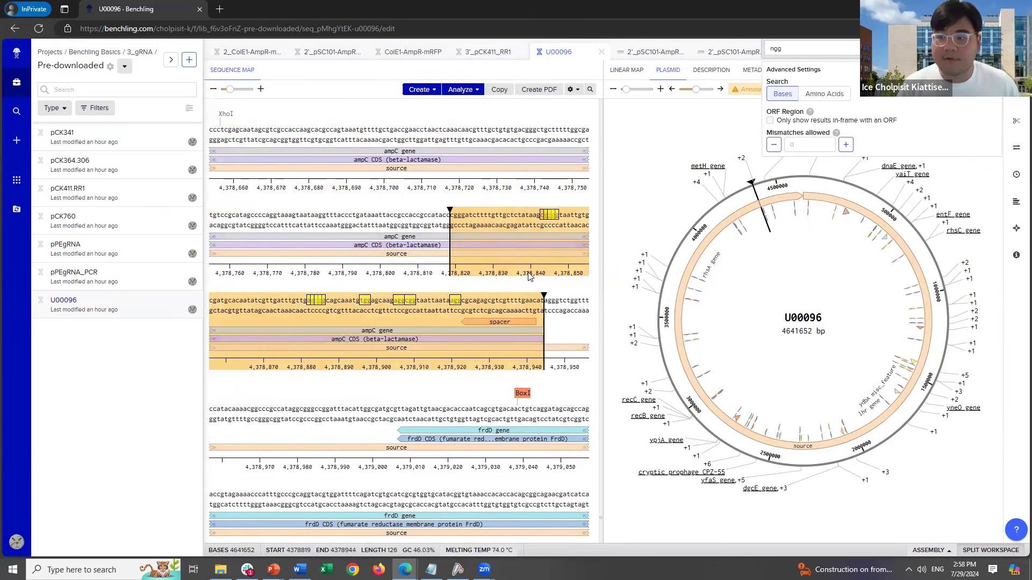
key(BackSpace)
key(BackSpace)
key(BackSpace)
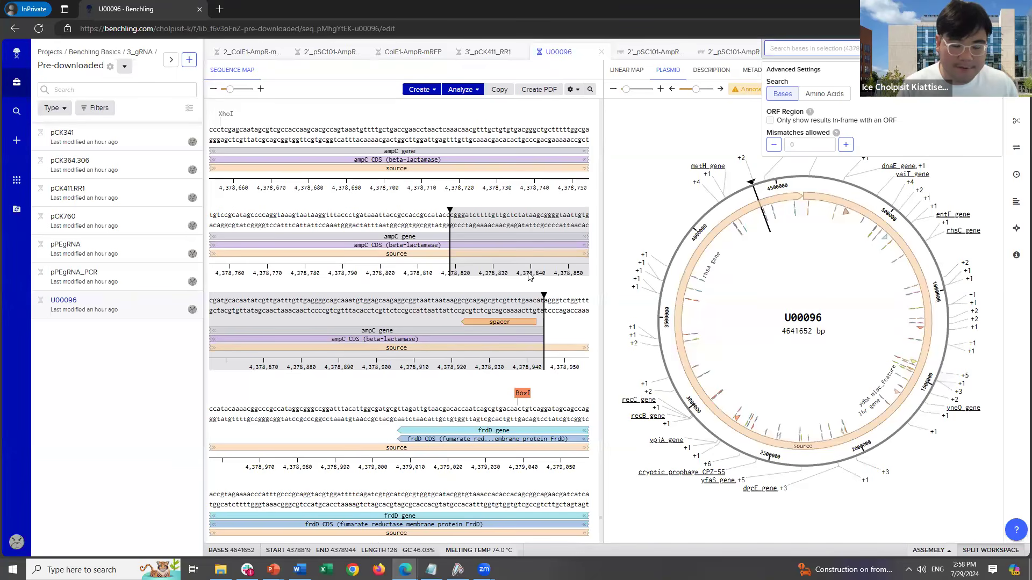
text(ngg)
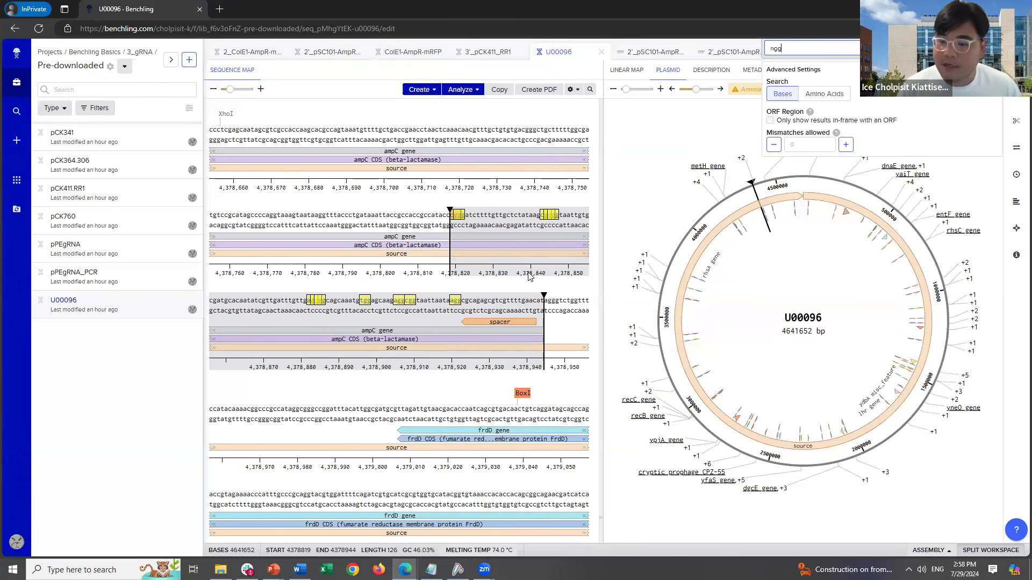
Select the ngg match adjoining the ampC spacer, then copy the reverse complement of the 20-base spacer.
click(454, 300)
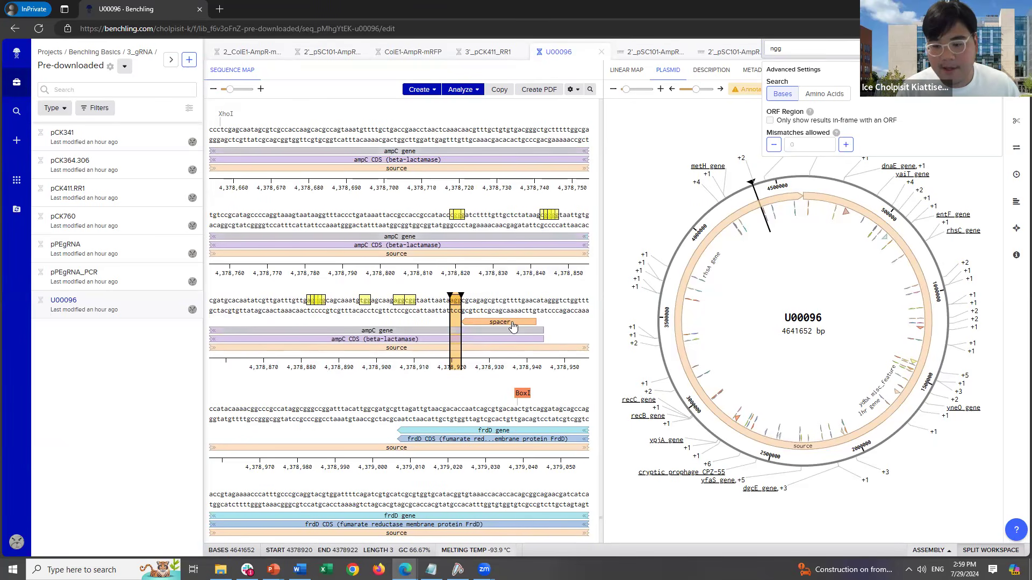
click(488, 322)
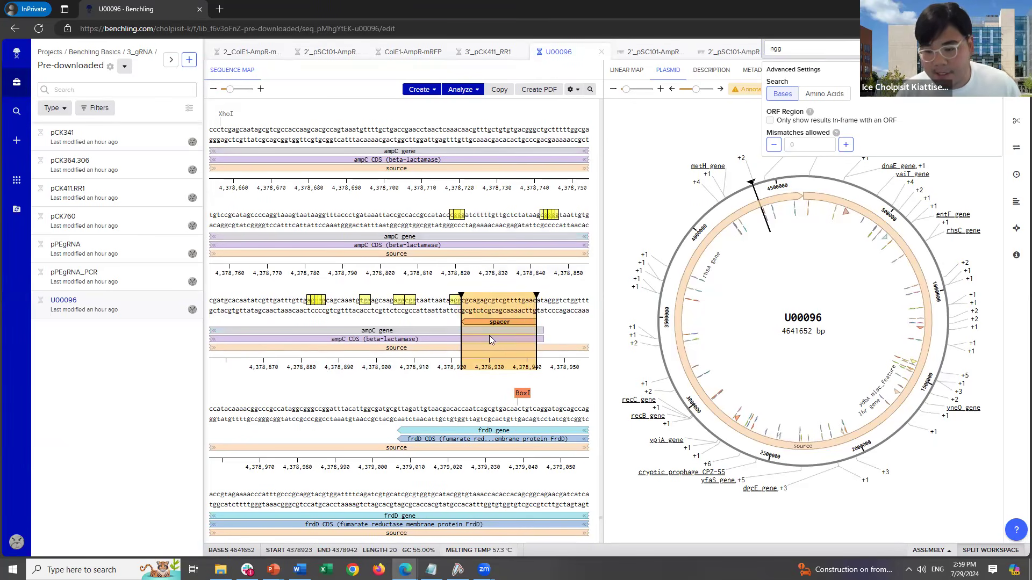
right_click(519, 308)
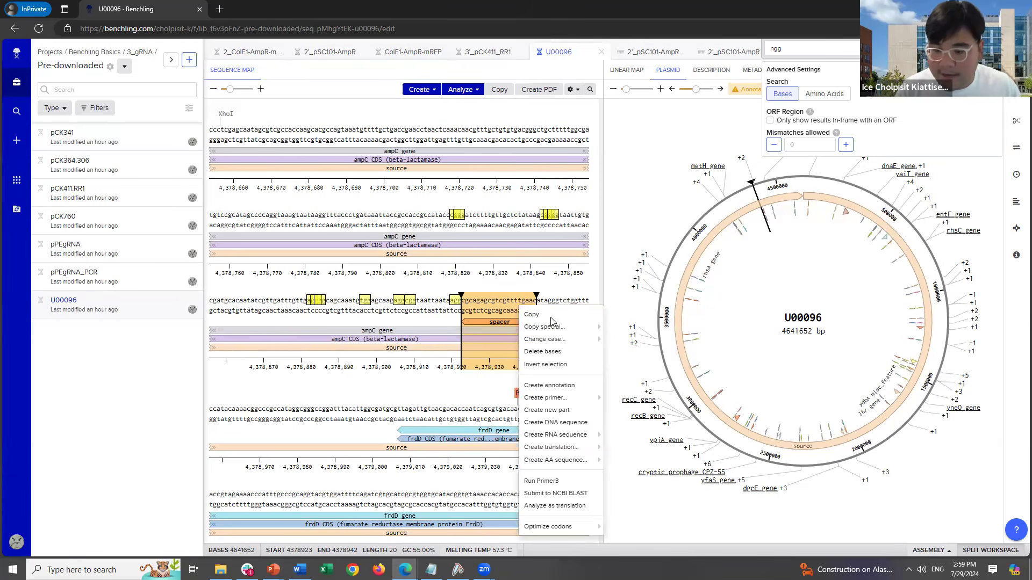
click(543, 327)
click(609, 186)
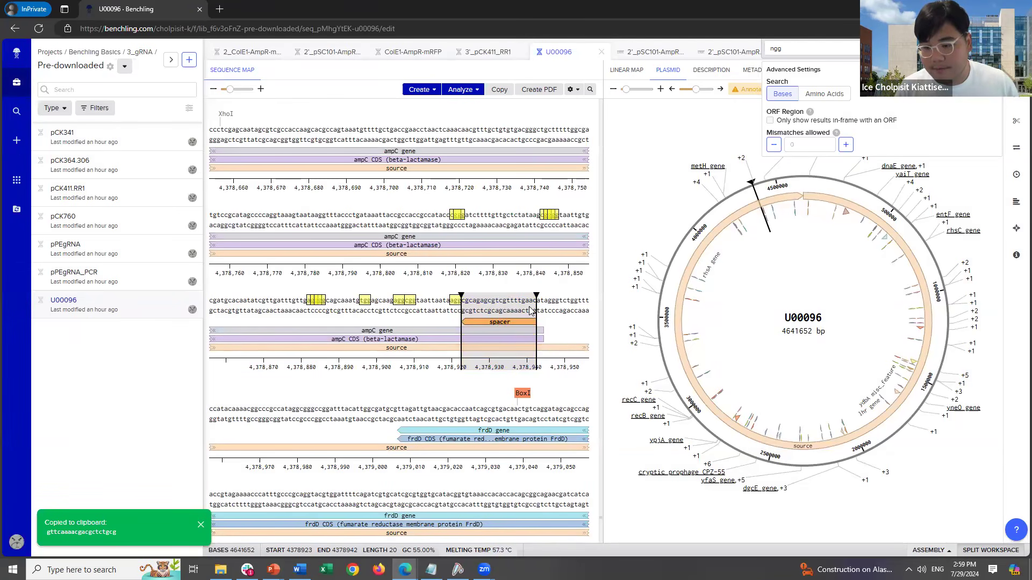
Search U00096 for the copied spacer sequence, select its match, and look over the neighbouring ampC CDS sequence.
click(509, 310)
key(ctrl+f)
key(ctrl+v)
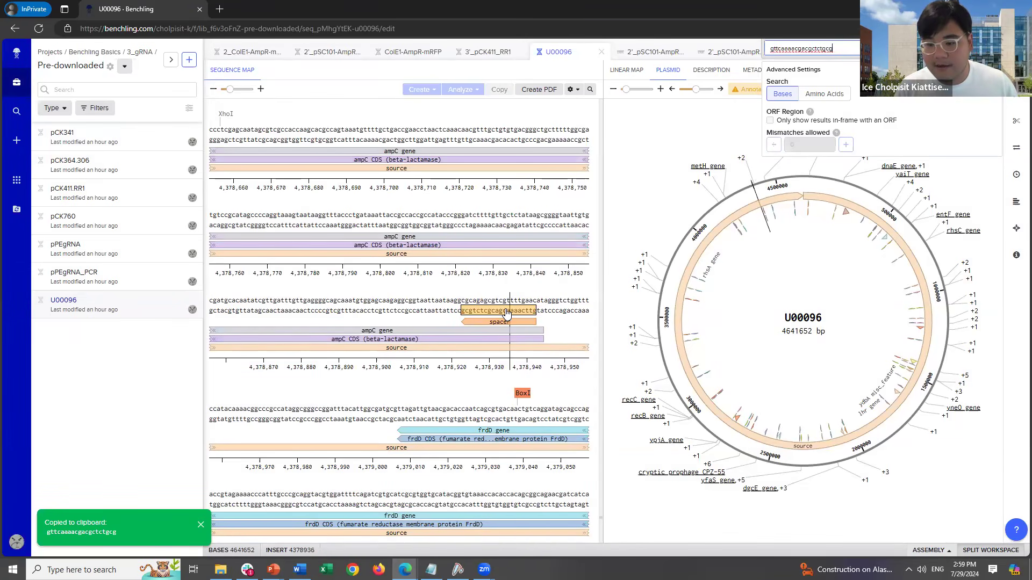
click(506, 312)
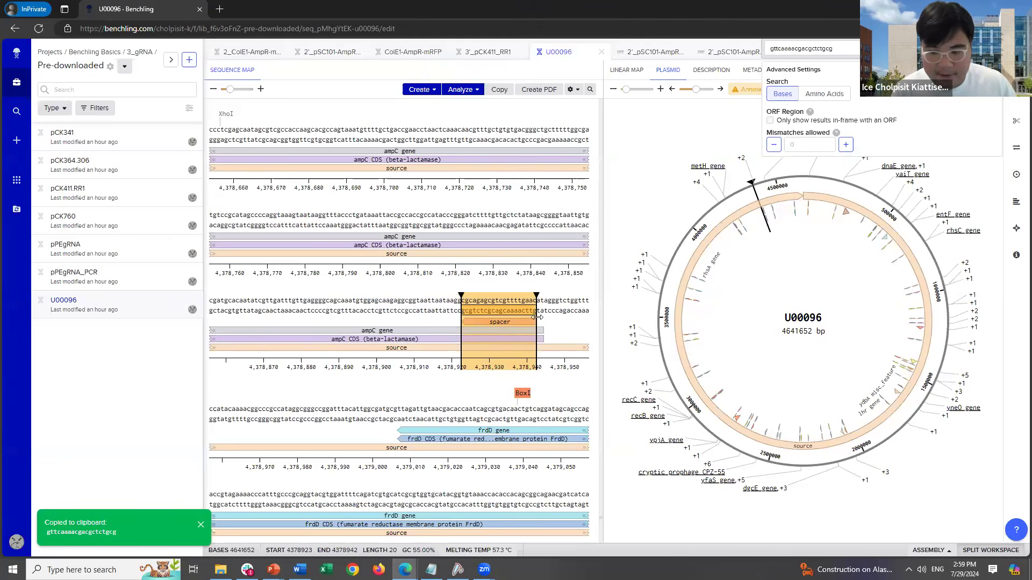
scroll(516, 343, up, 2)
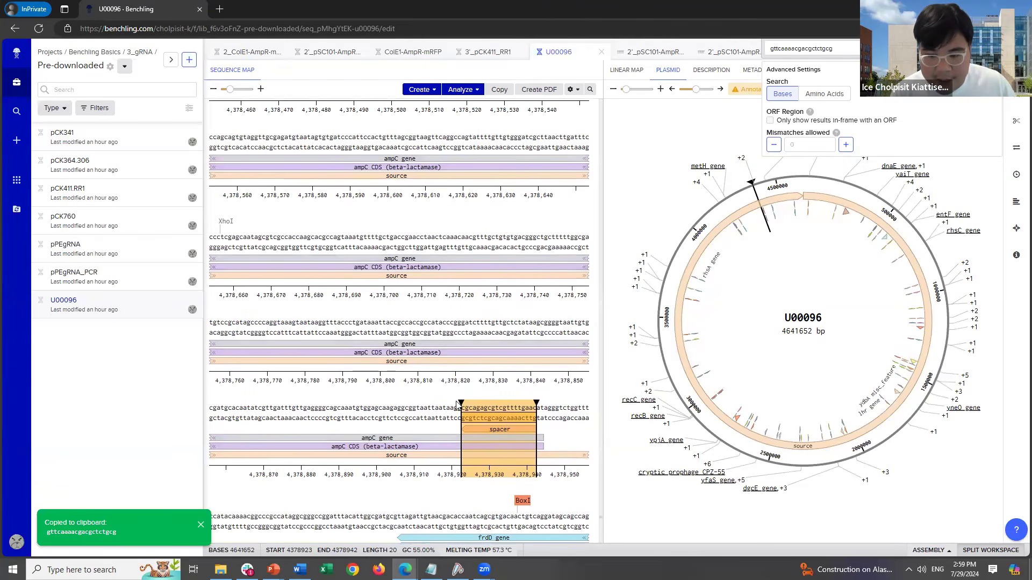
scroll(451, 269, up, 3)
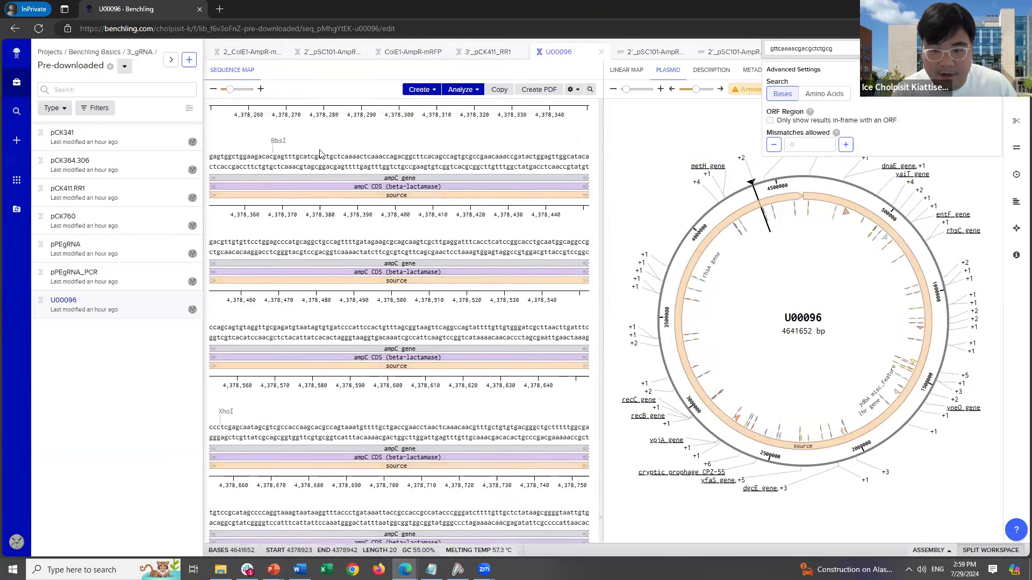
scroll(484, 208, up, 3)
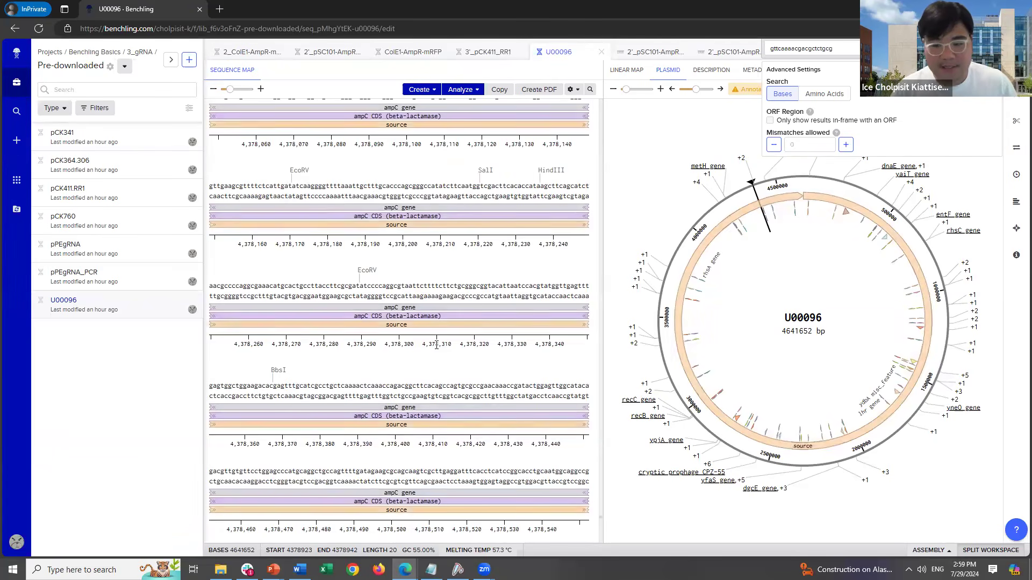
In 3'_pCK411_RR1, start a forward primer over the gRNA_Forward region and replace its middle spacer bases with gttcaaaacgacgctctgcg.
scroll(437, 344, down, 5)
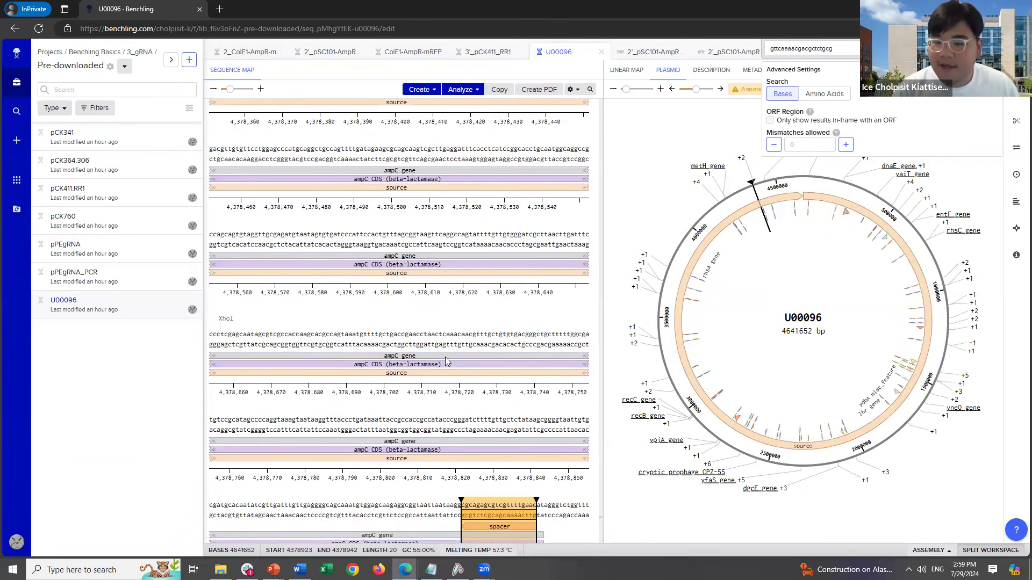
scroll(521, 274, down, 5)
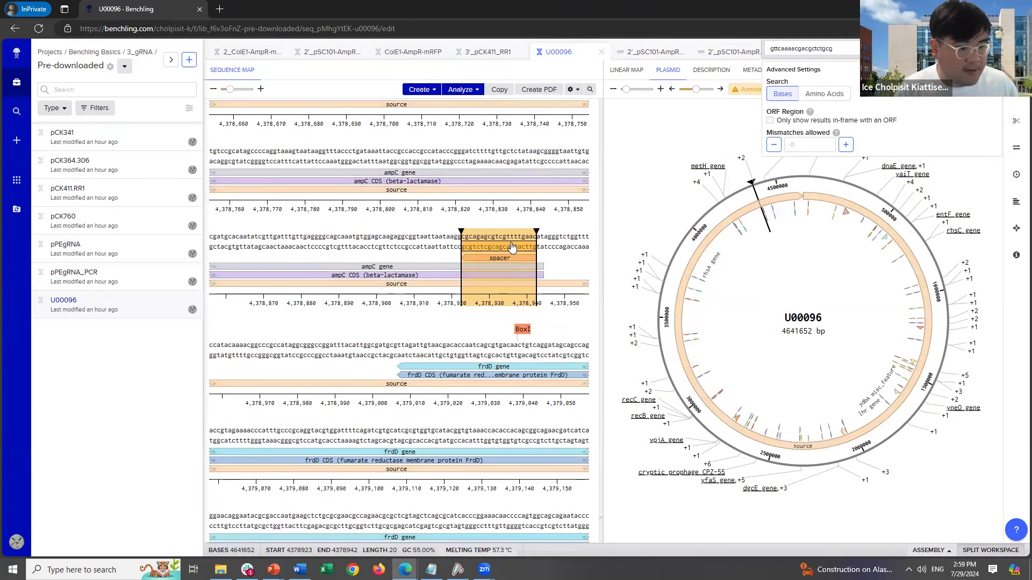
click(488, 52)
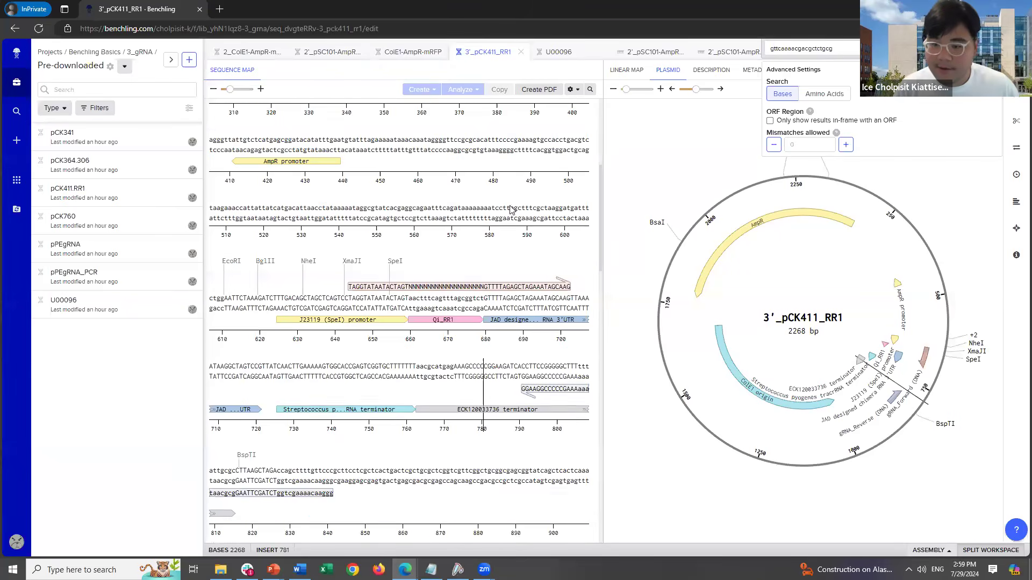
click(515, 201)
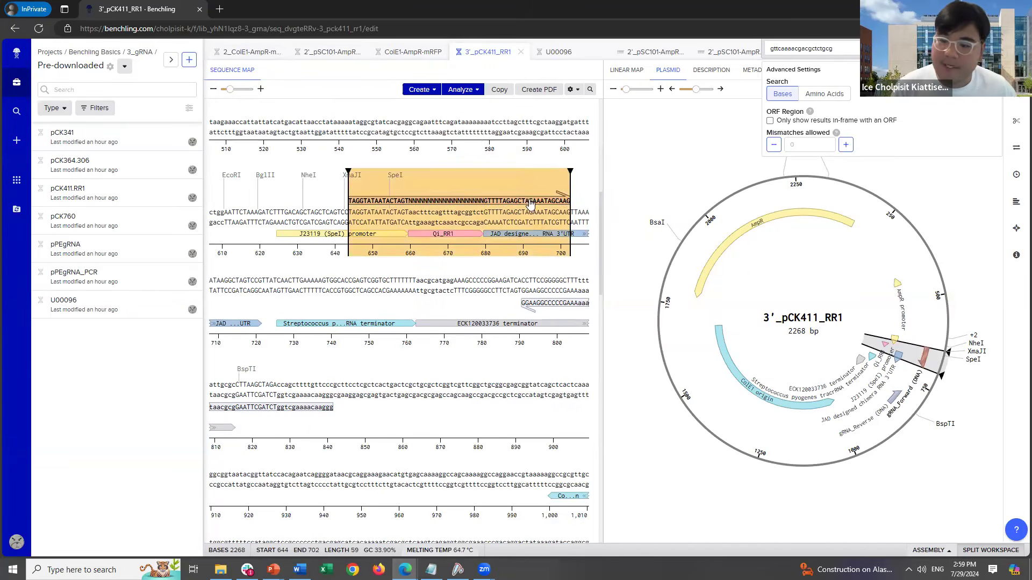
right_click(519, 223)
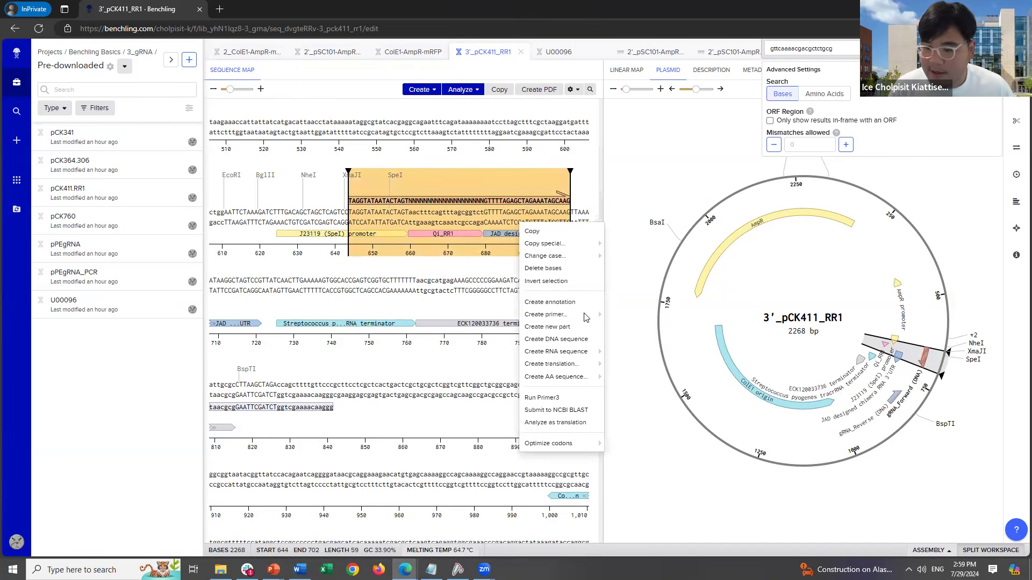
mouse_move(585, 314)
click(624, 315)
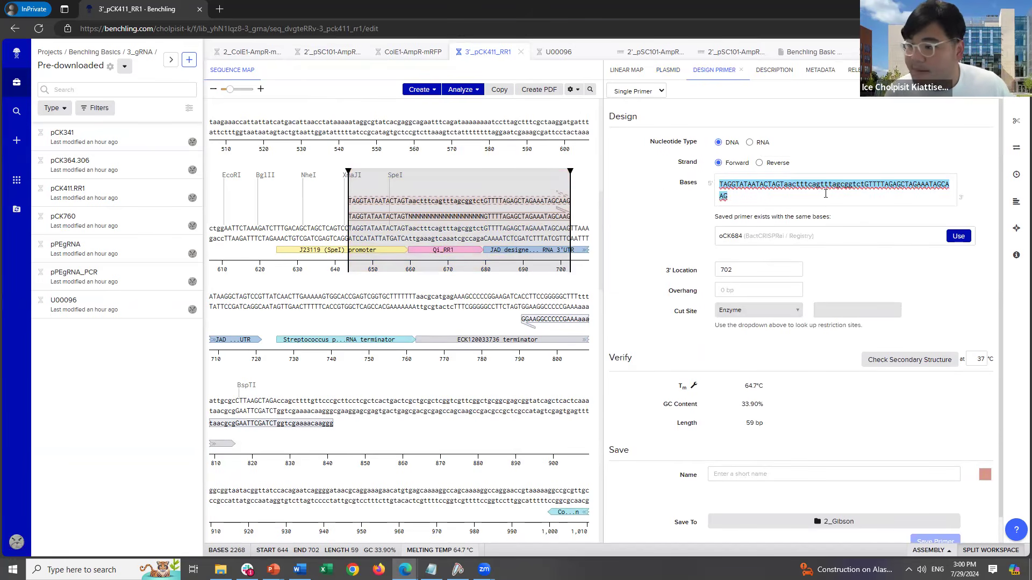
drag(783, 184, 864, 186)
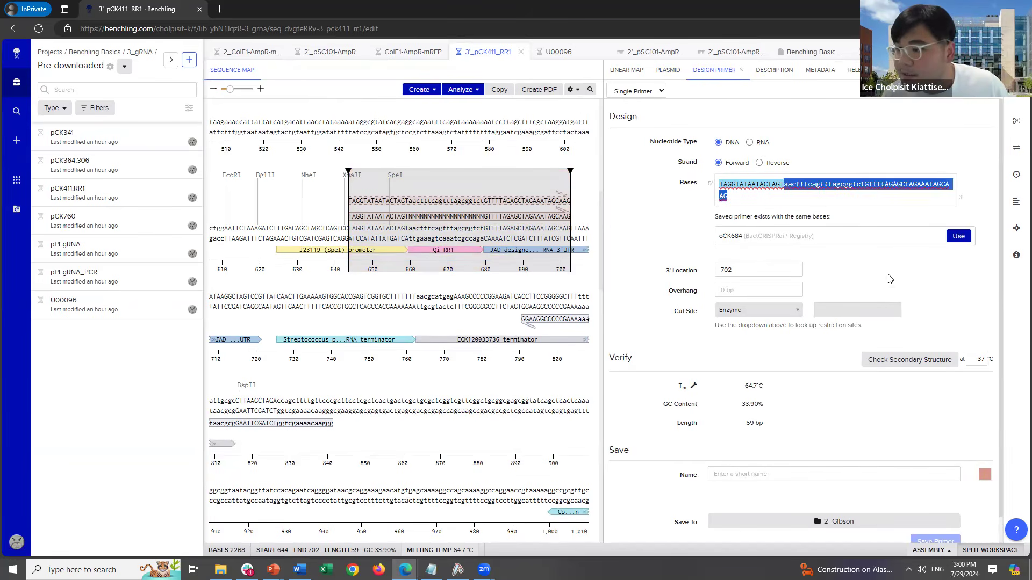
key(ctrl+v)
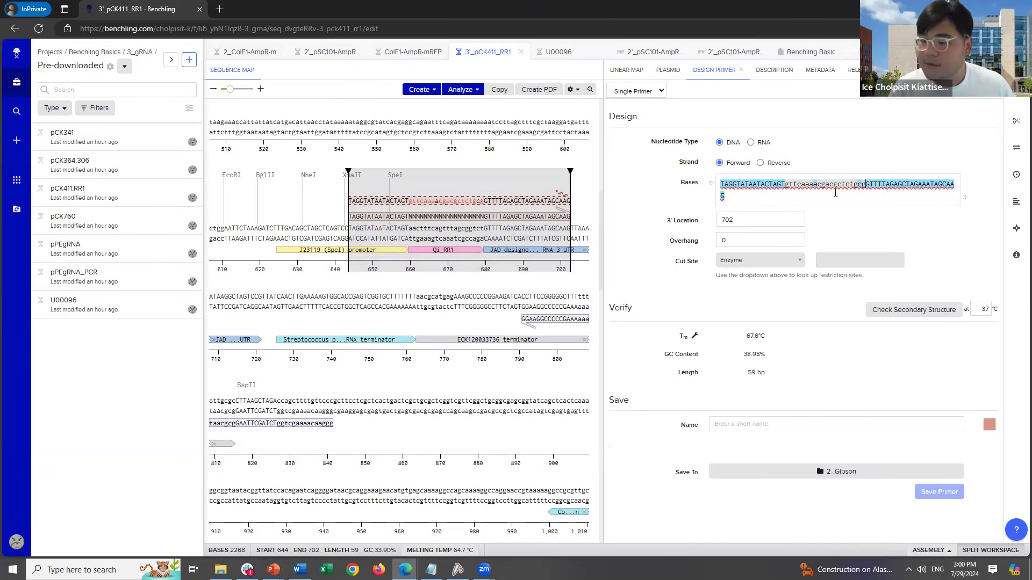
Name the new primer ampC_gRNA, set its destination to the 3_gRNA folder and save it.
click(777, 424)
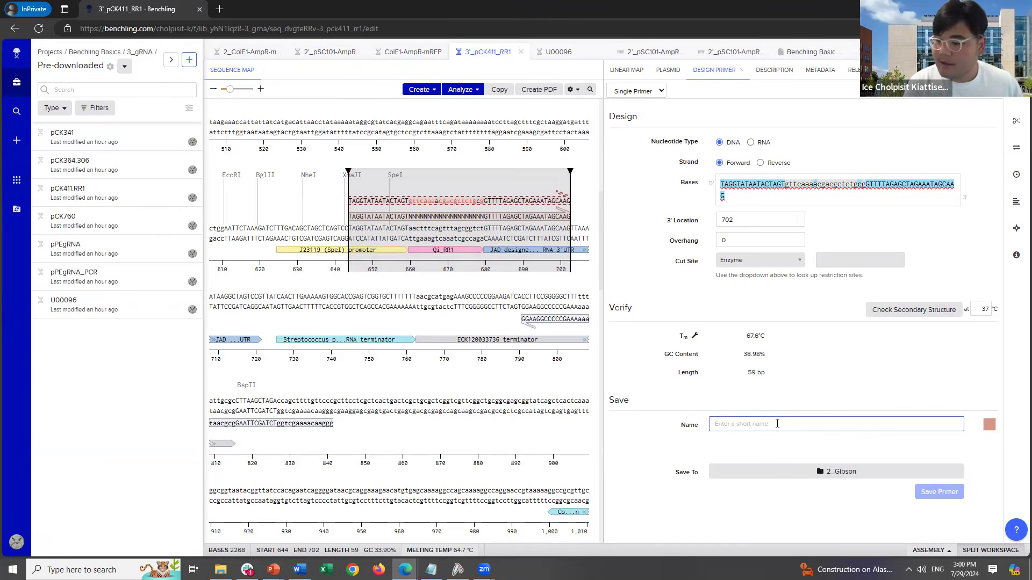
text(ampC)
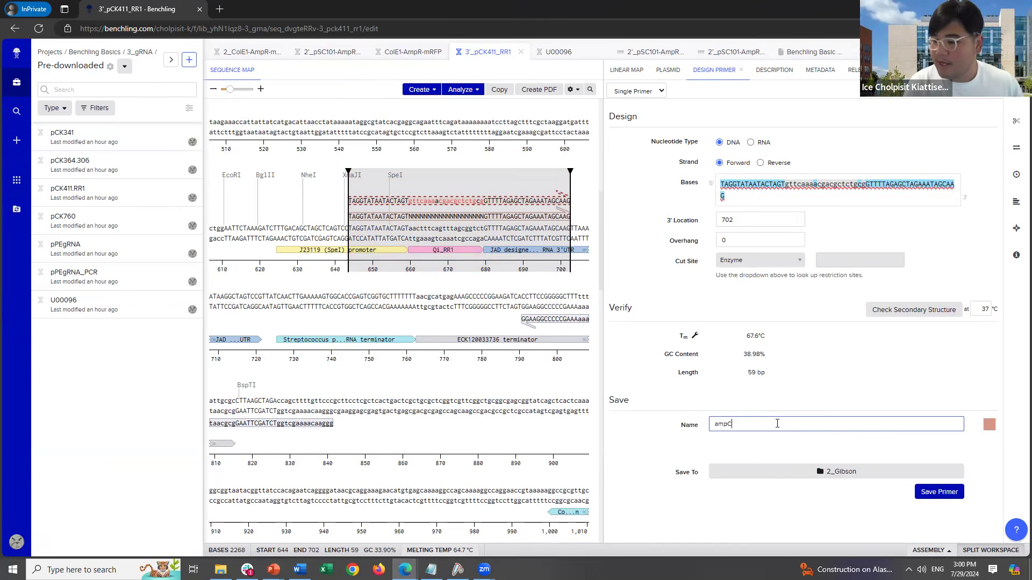
text(_gRNA)
click(780, 476)
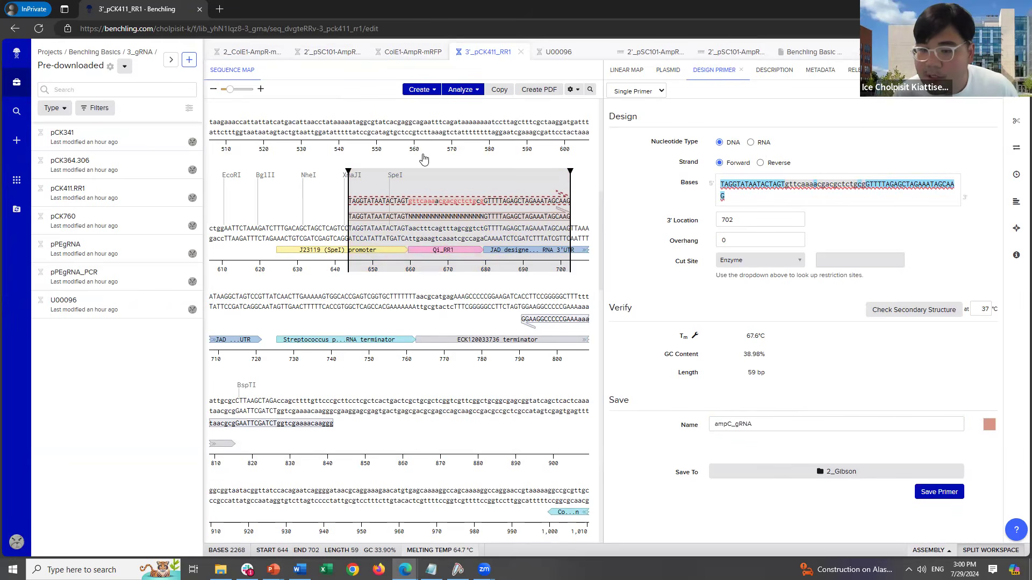
click(644, 308)
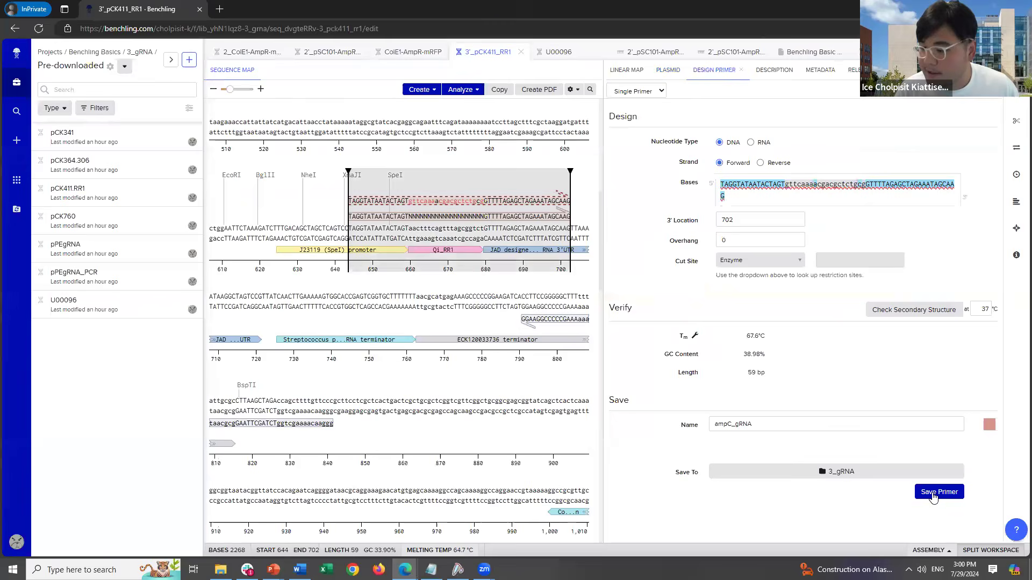
click(939, 492)
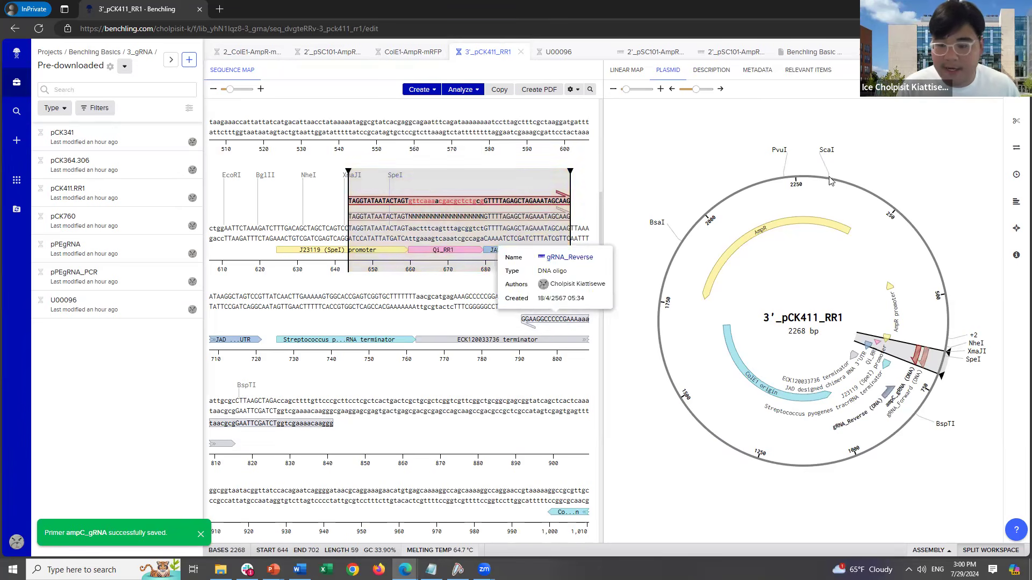
Select the region from the ampC_gRNA primer to gRNA_Reverse and view the details of both attached primers.
shift+click(547, 321)
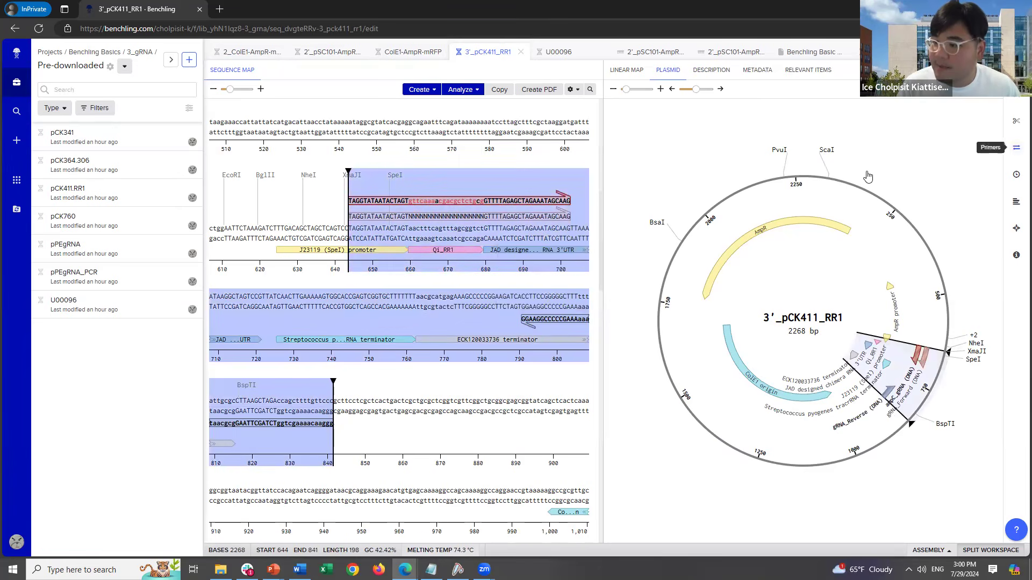
click(1016, 148)
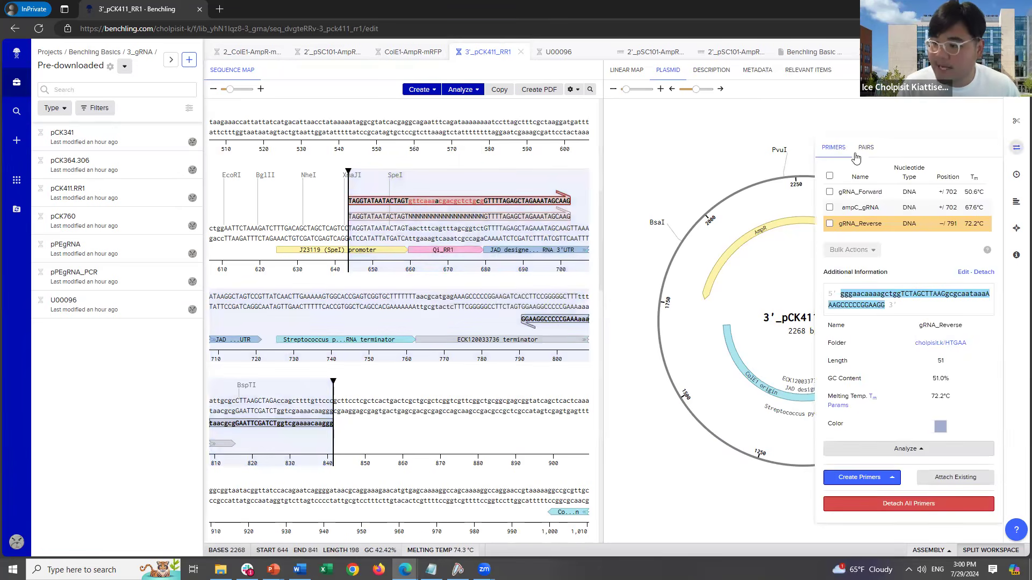
click(385, 203)
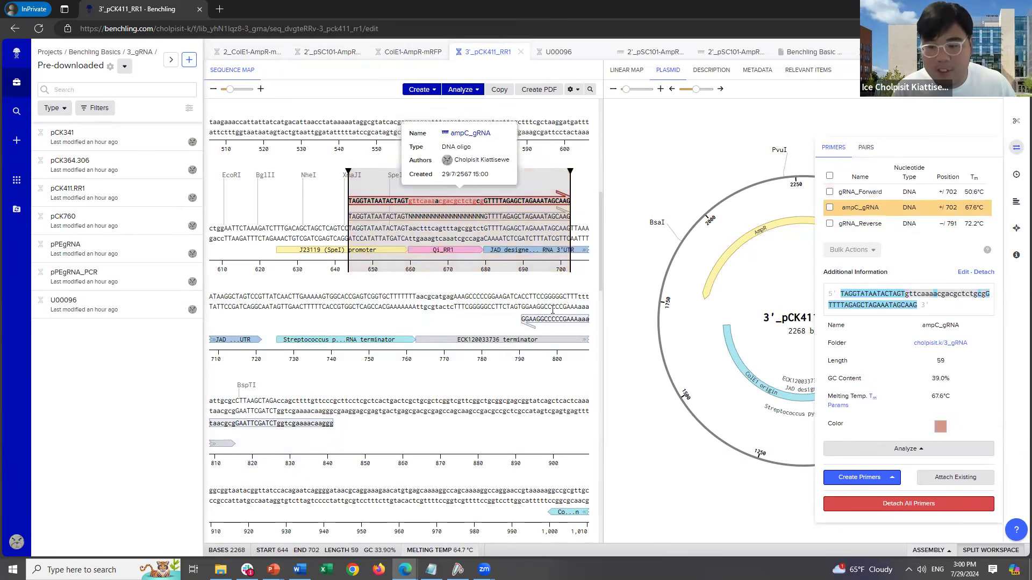
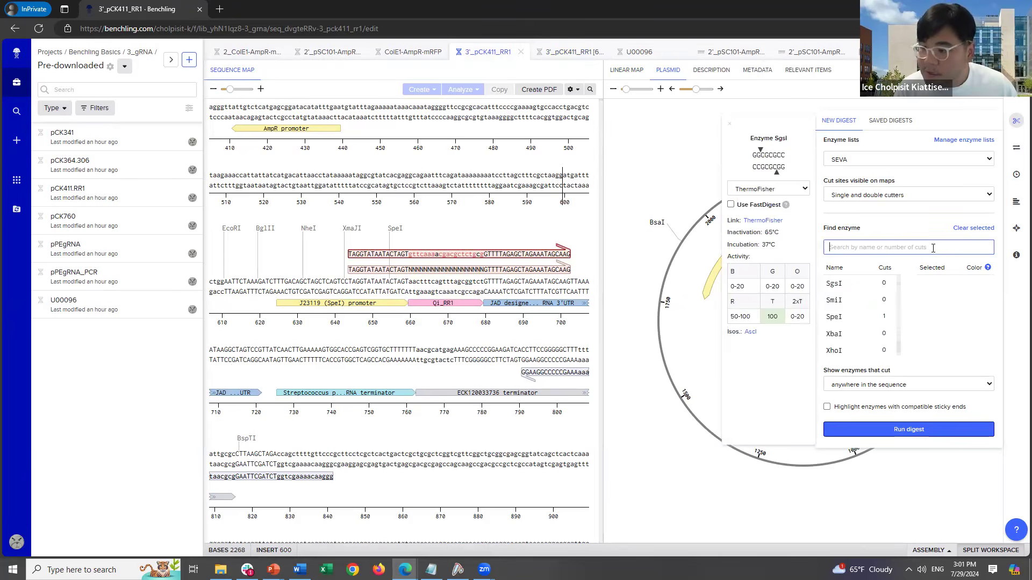
Run a restriction digest of 3'_pCK411_RR1 with SpeI and BspTI.
text(spe)
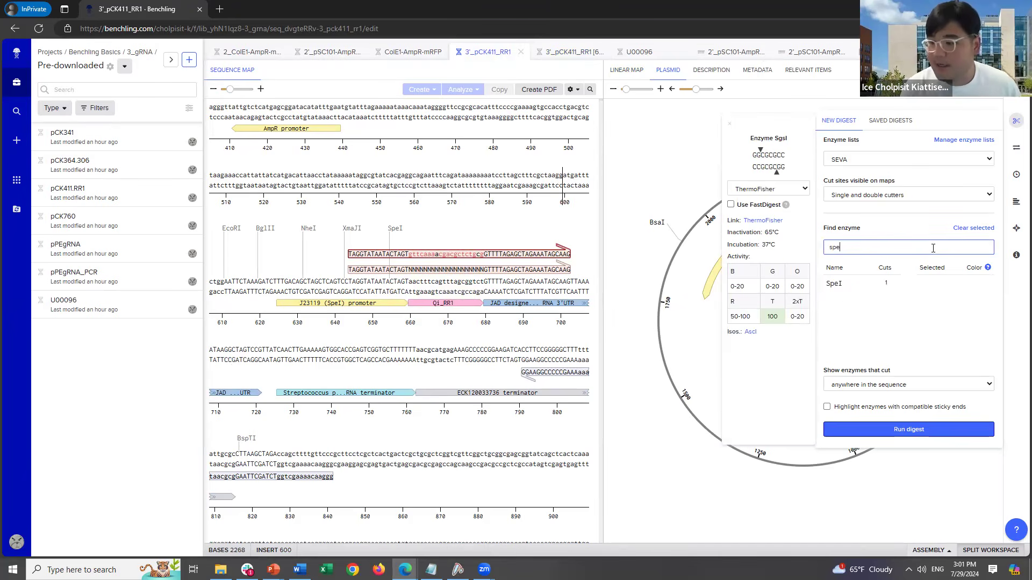
click(899, 289)
text(bsp)
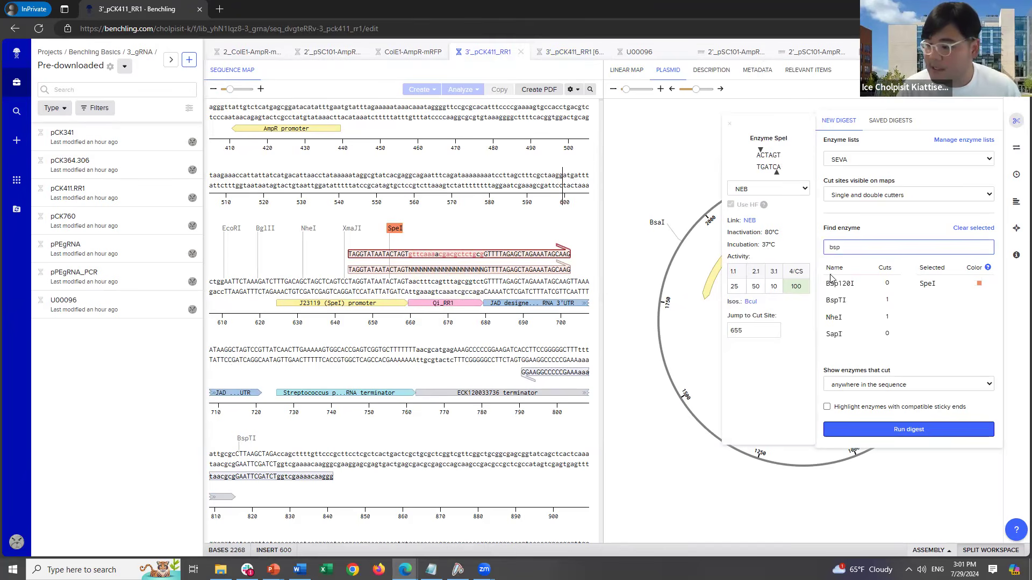
click(885, 301)
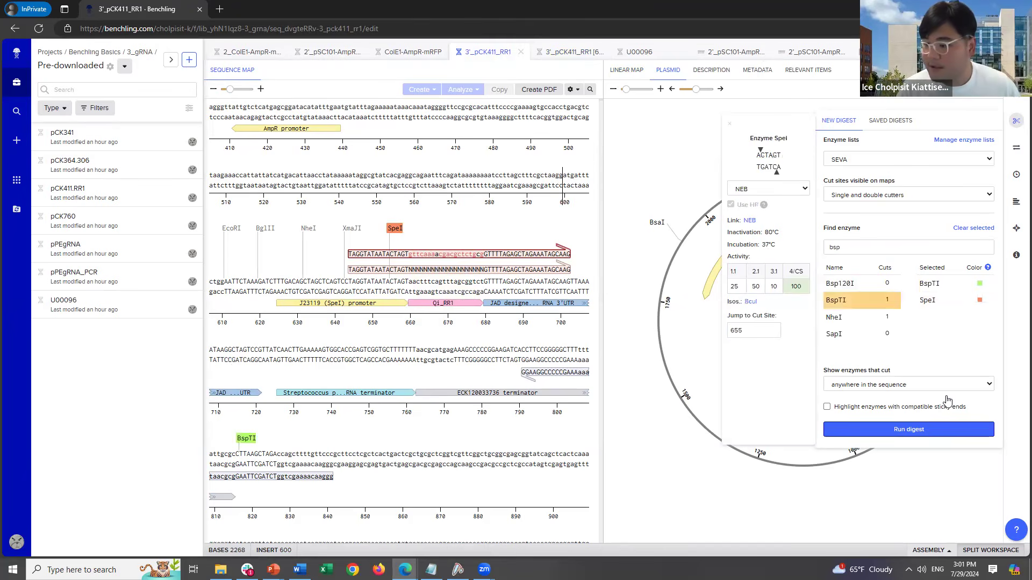
click(905, 433)
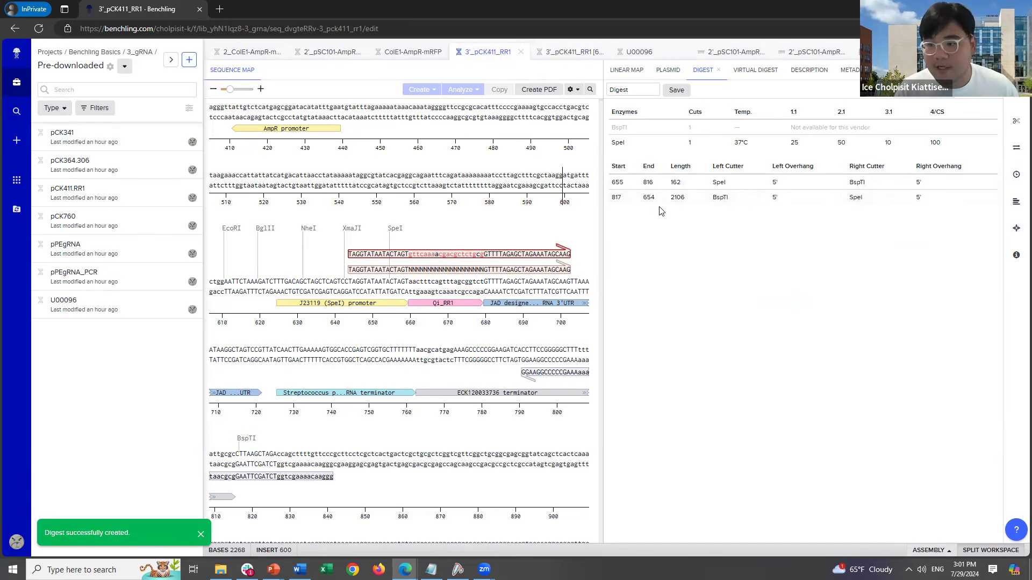
Examine both digest fragments on the sequence map and compare their bands on the virtual digest gel.
click(693, 200)
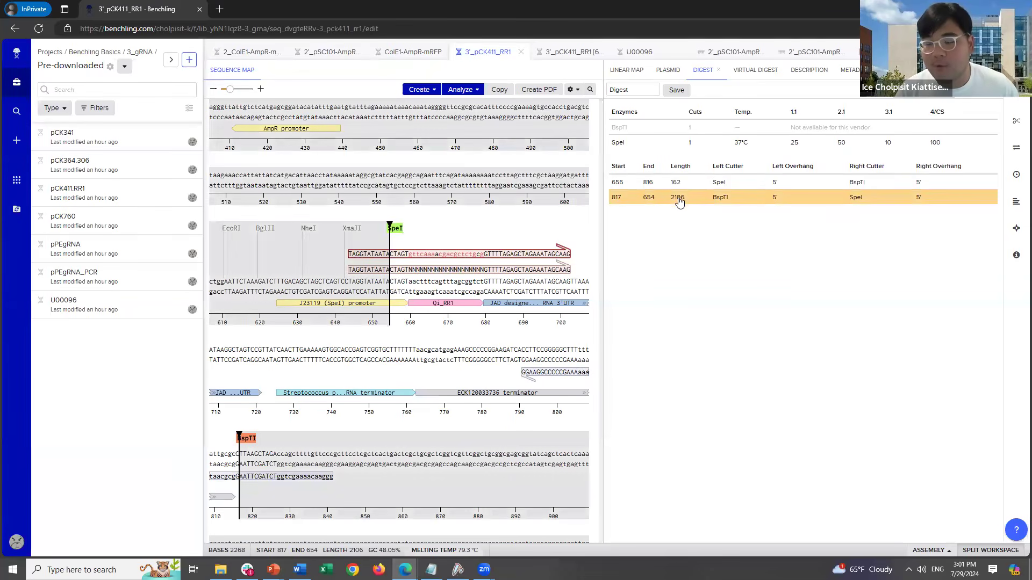
click(710, 185)
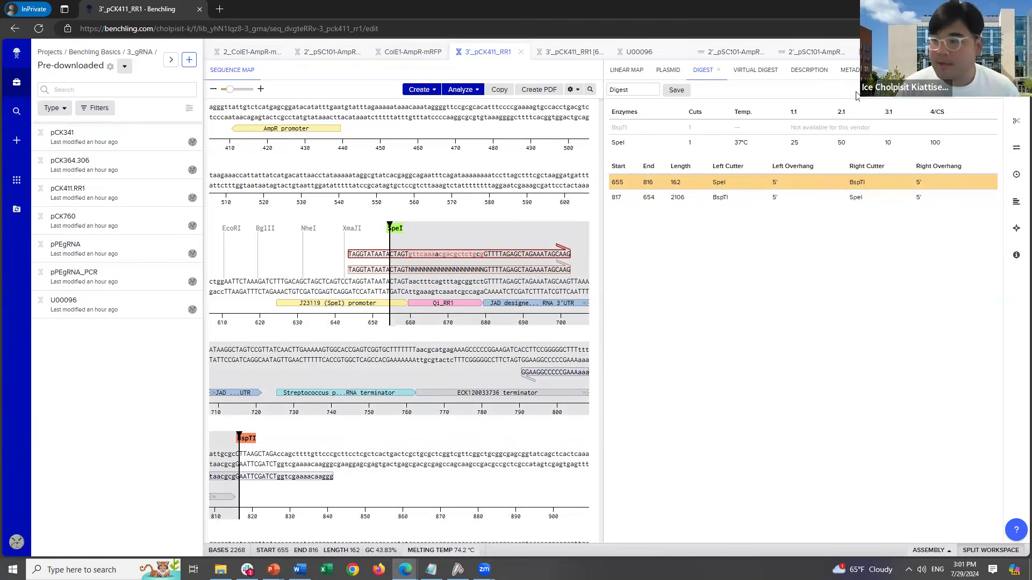
click(766, 72)
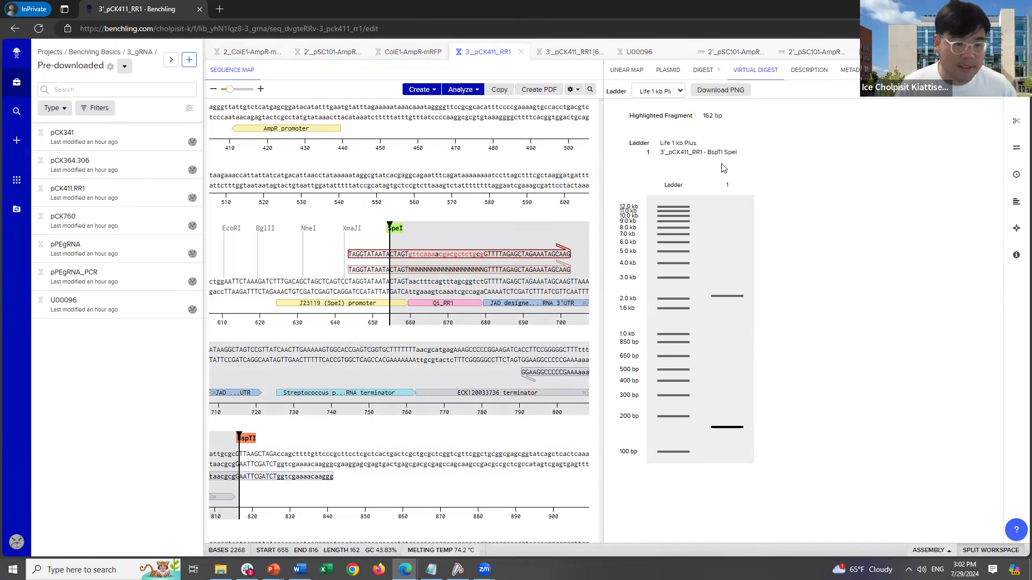
click(703, 75)
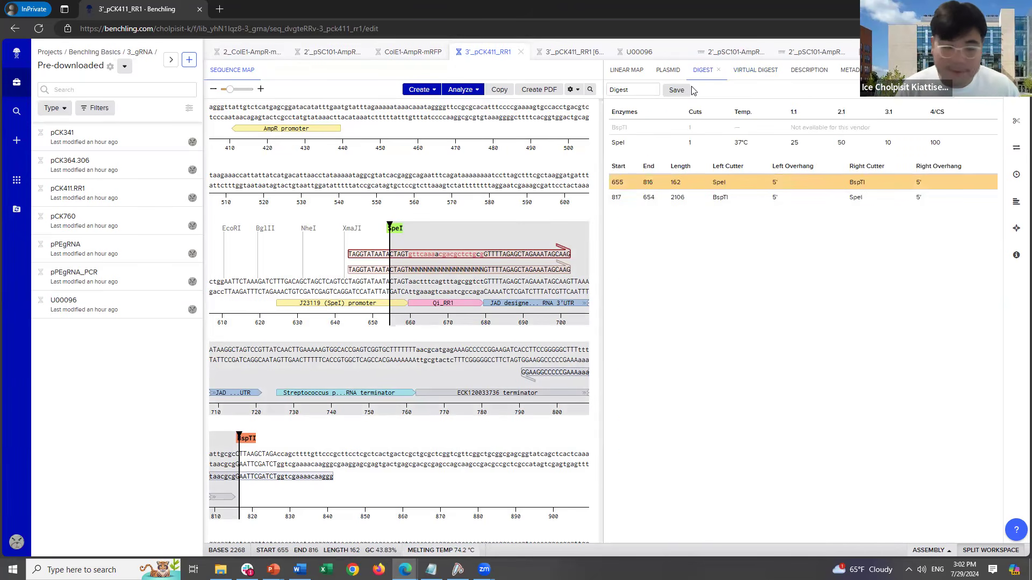
click(744, 73)
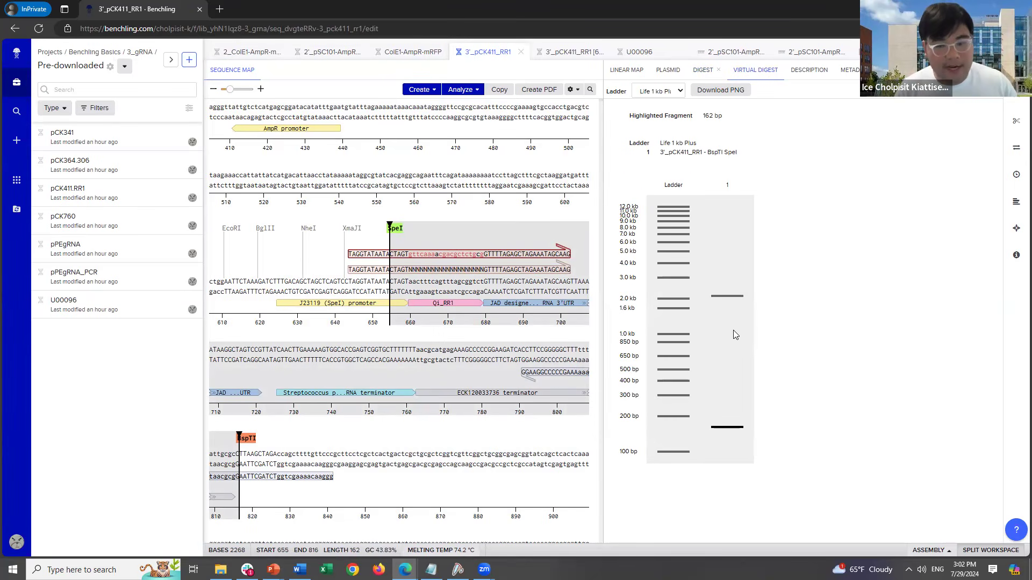
click(699, 73)
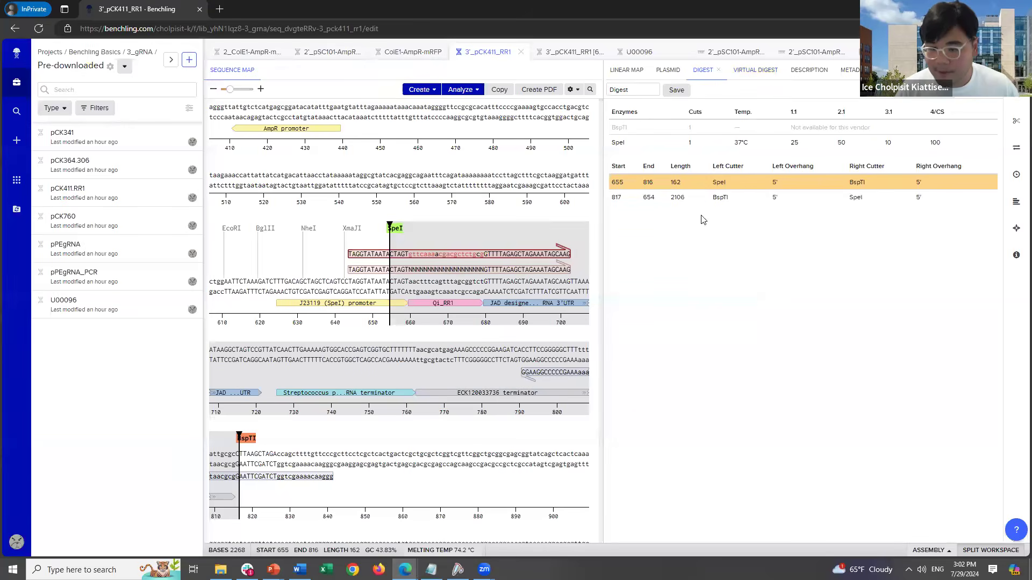
Select the larger BspTI–SpeI digest fragment and copy its bases.
click(712, 200)
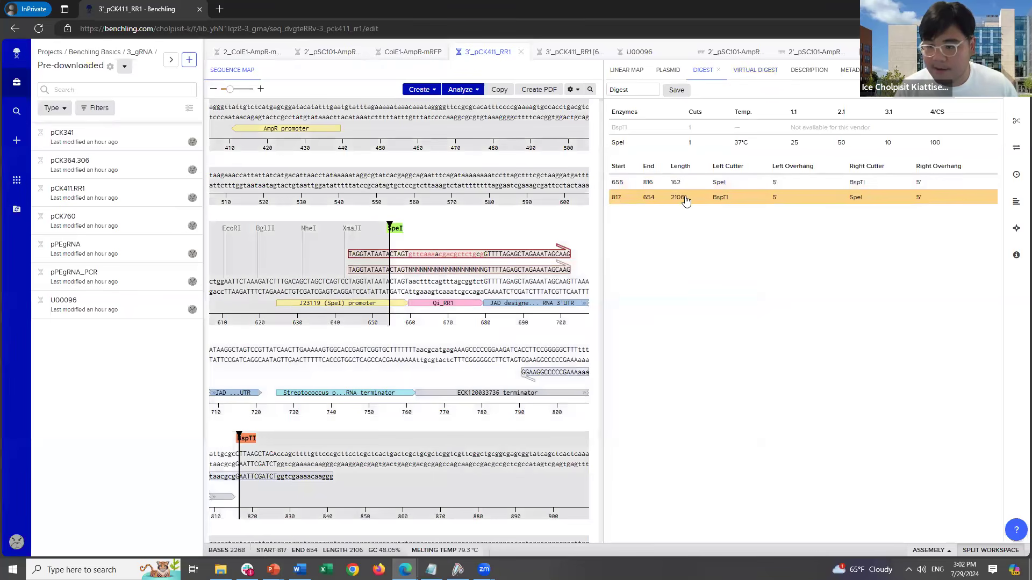
scroll(446, 387, down, 2)
right_click(461, 321)
click(437, 336)
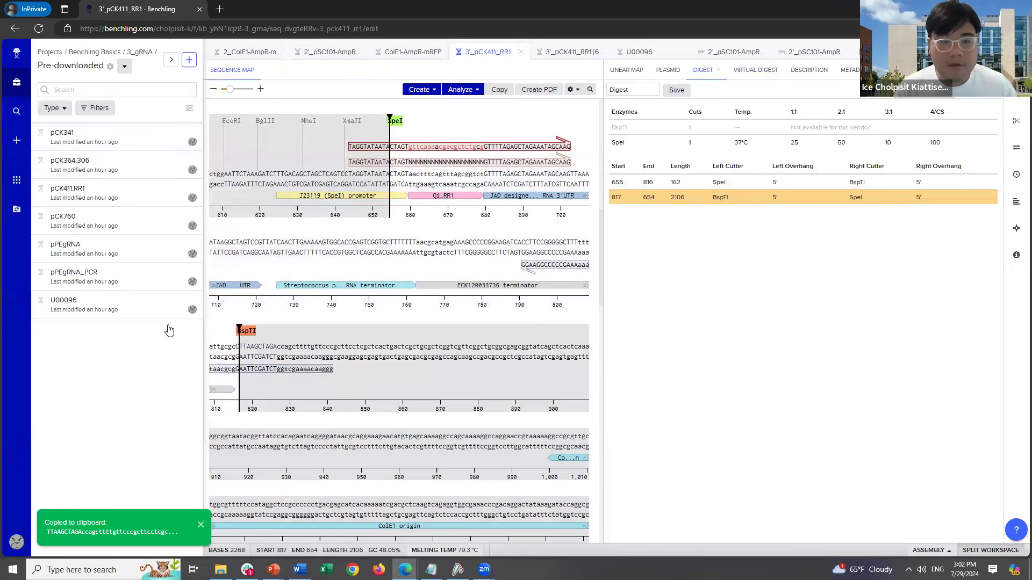
Create a circular DNA sequence named ampC_gRNA in the Pre-downloaded folder, leaving its bases empty.
click(188, 60)
mouse_move(258, 185)
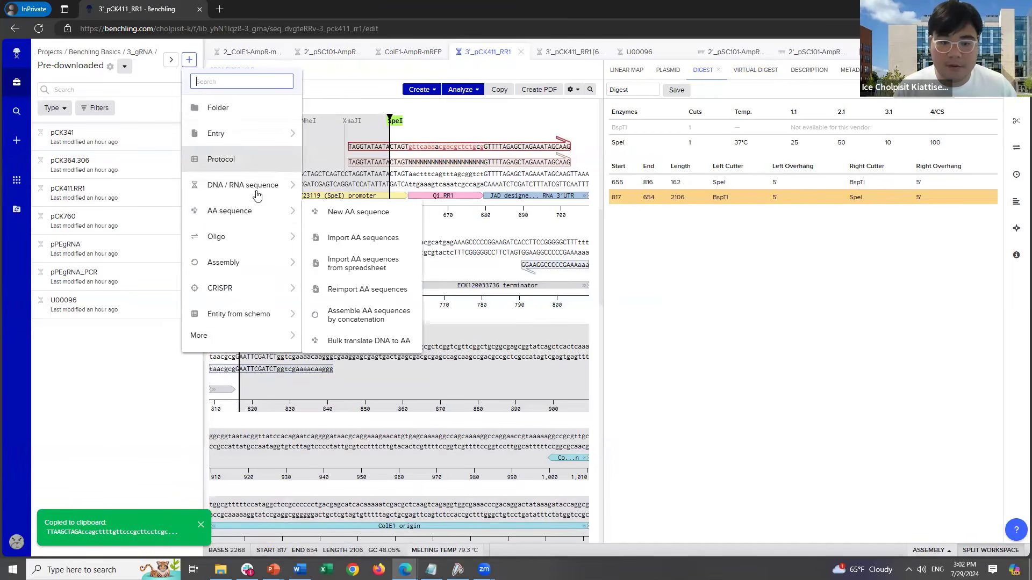
click(338, 183)
click(445, 140)
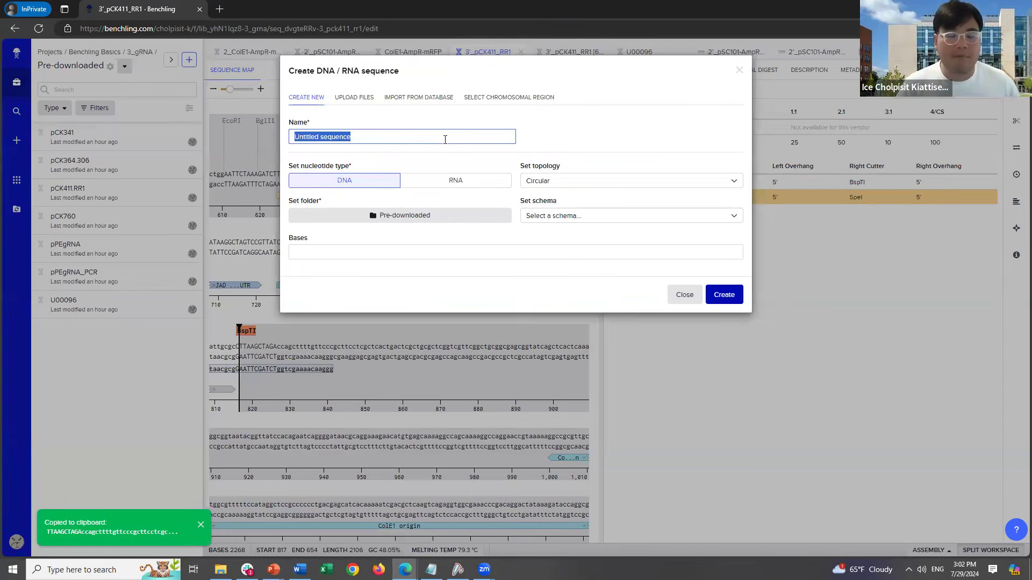
text(G)
key(BackSpace)
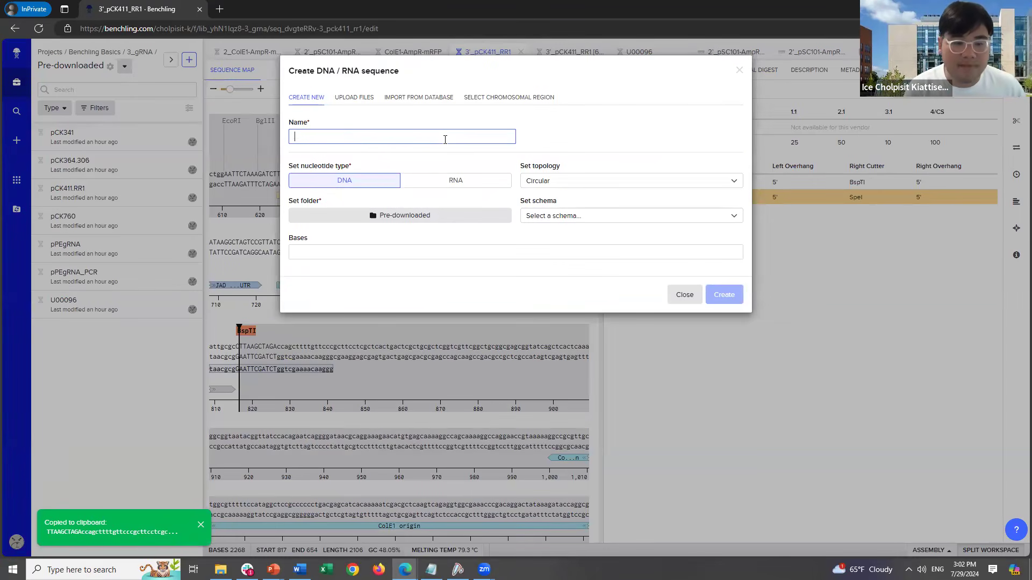
text(ampC_gRNA)
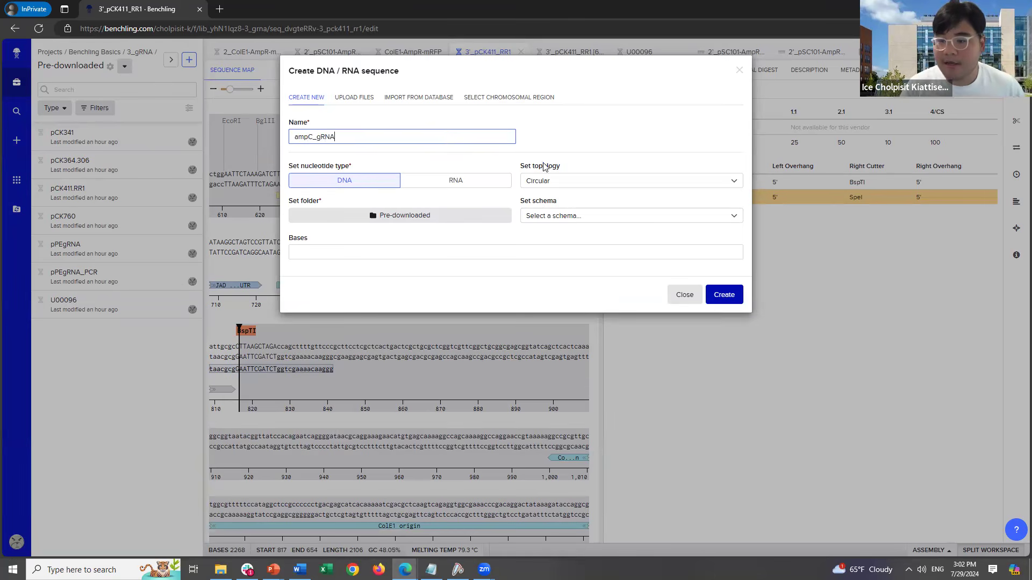
click(710, 294)
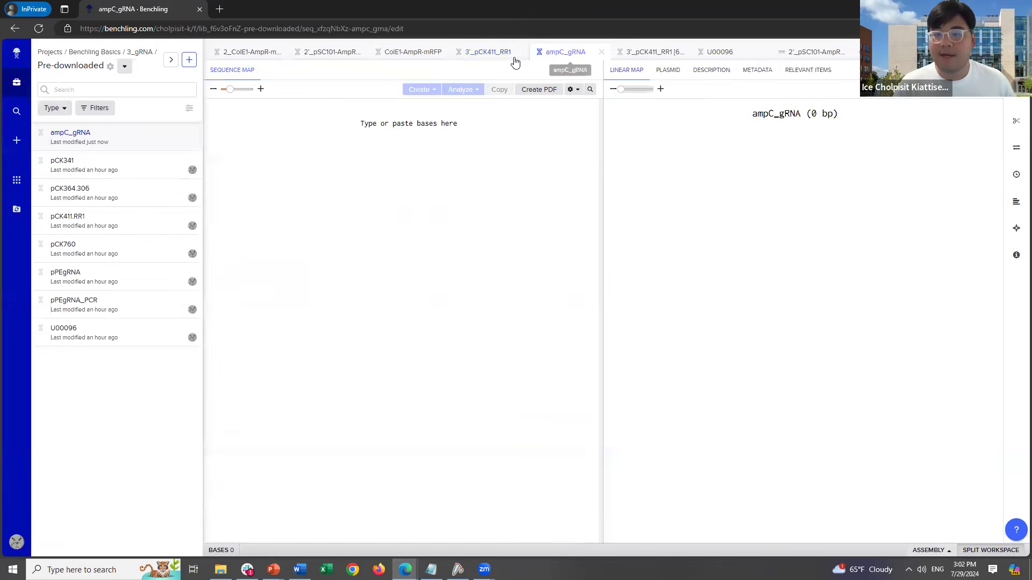
Paste the copied 2106-base BspTI–SpeI backbone fragment, with its annotations and translation, into the empty ampC_gRNA sequence.
key(ctrl+v)
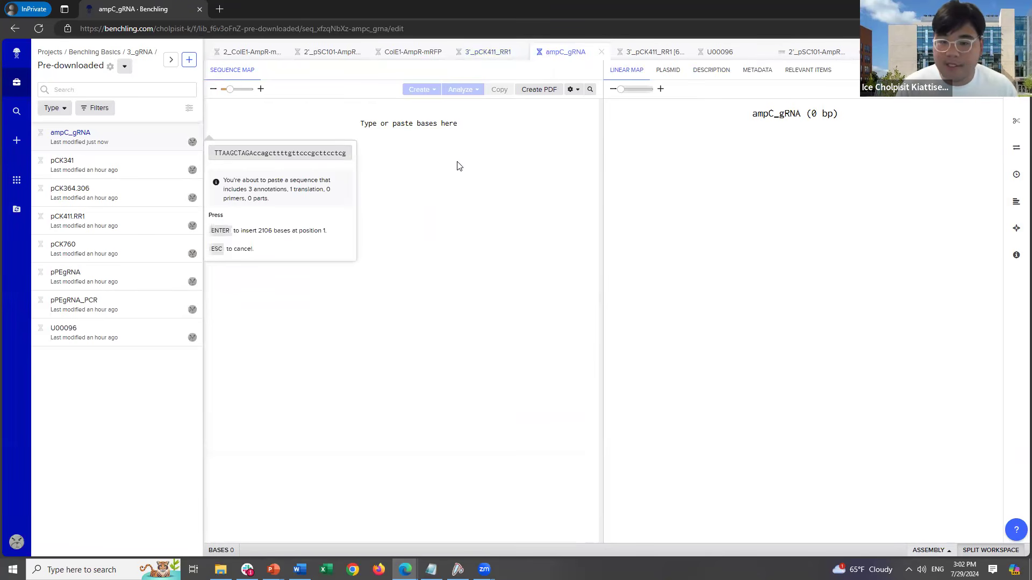
key(Return)
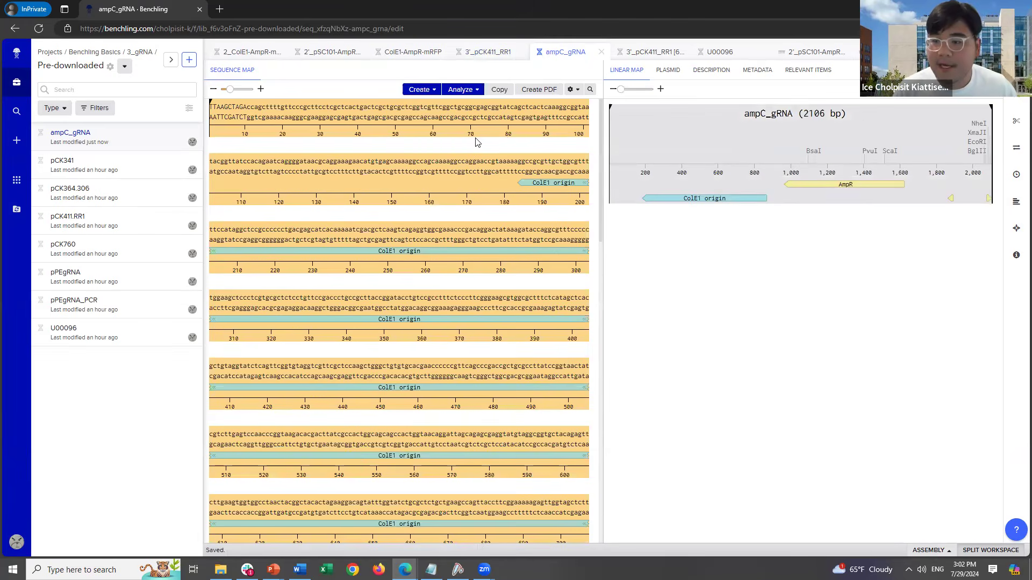
scroll(486, 162, down, 15)
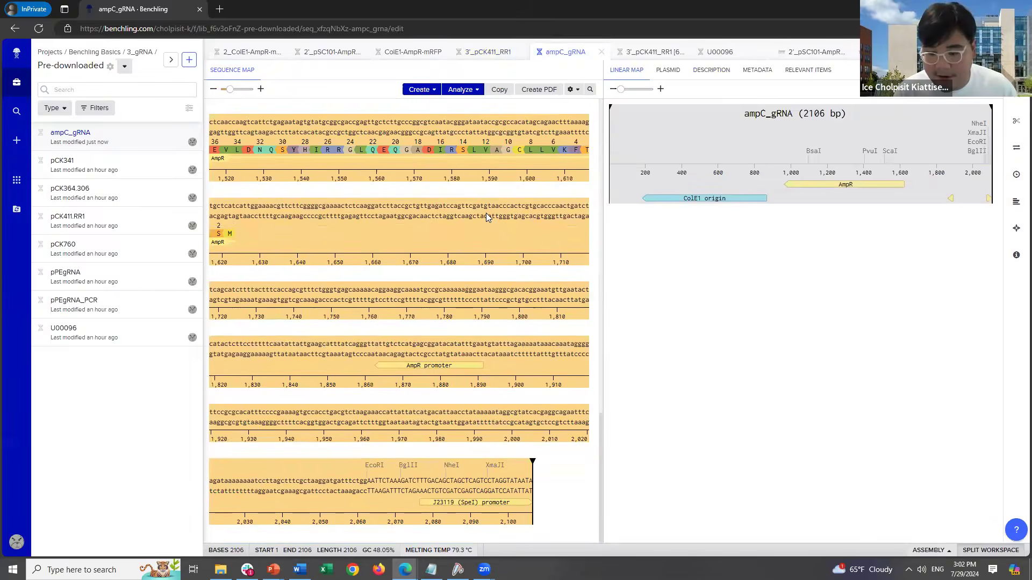
scroll(505, 198, up, 15)
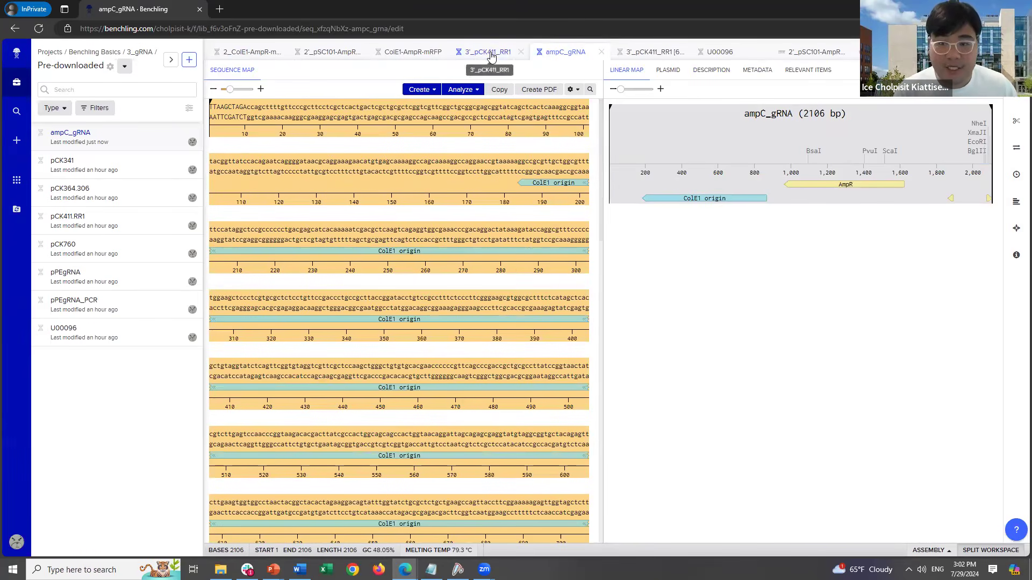
Copy all bases of the 3'_pCK411_RR1 [644-841] sequence.
click(491, 52)
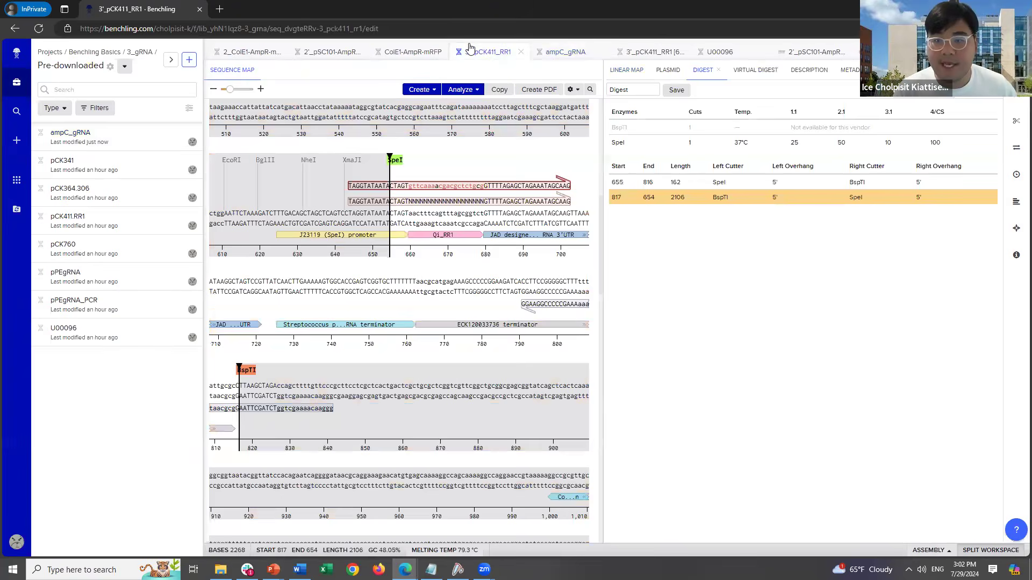
click(650, 51)
key(ctrl+a)
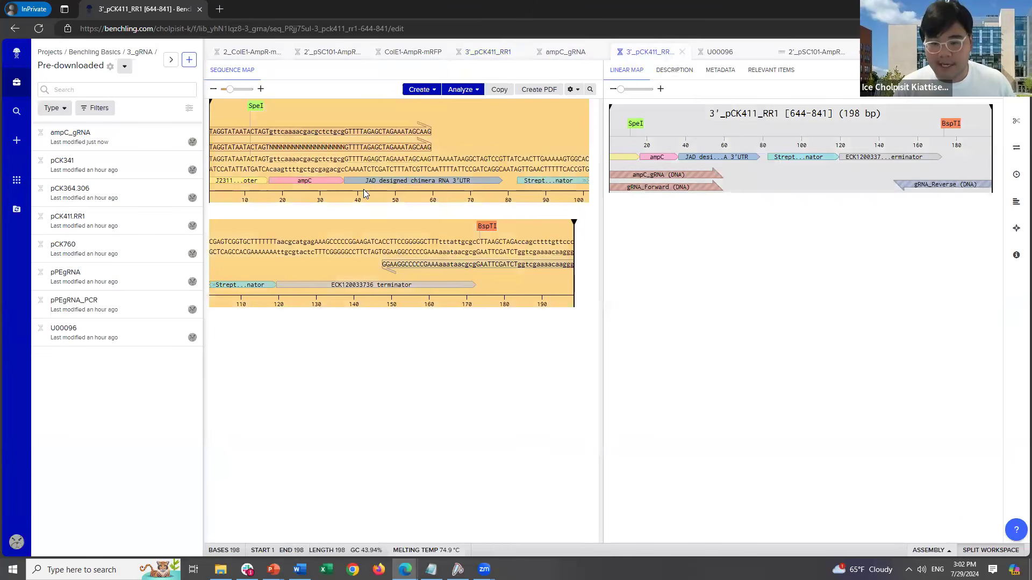
click(500, 89)
click(438, 177)
Append the copied PCR fragment after the last base of the backbone in ampC_gRNA.
click(552, 52)
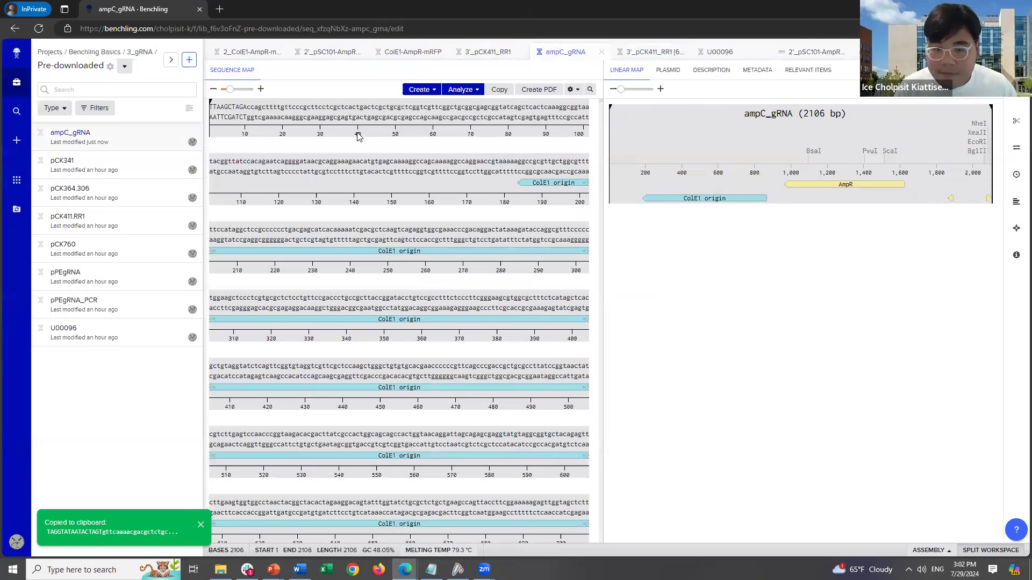
scroll(417, 183, down, 20)
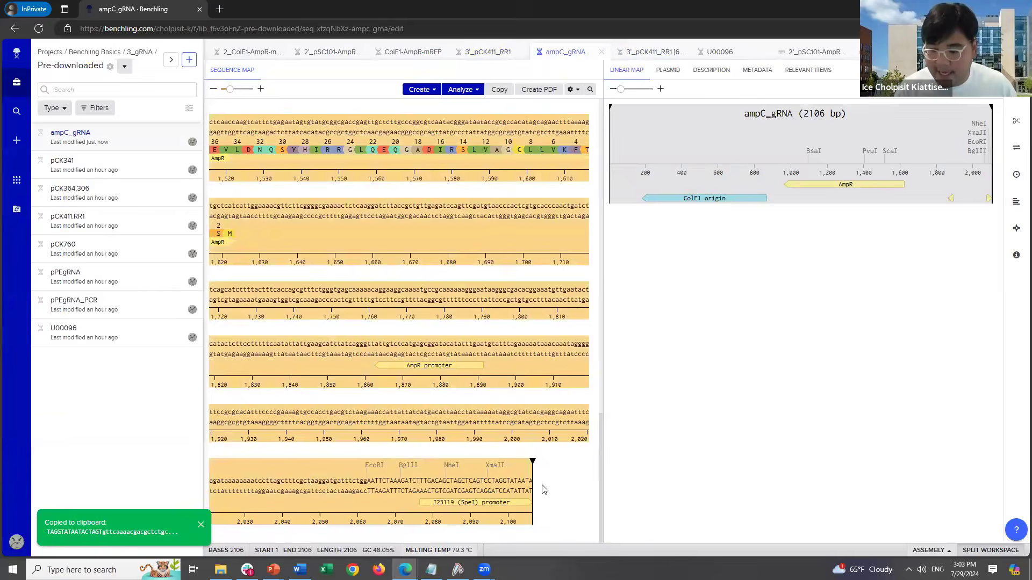
click(550, 484)
right_click(551, 484)
click(549, 482)
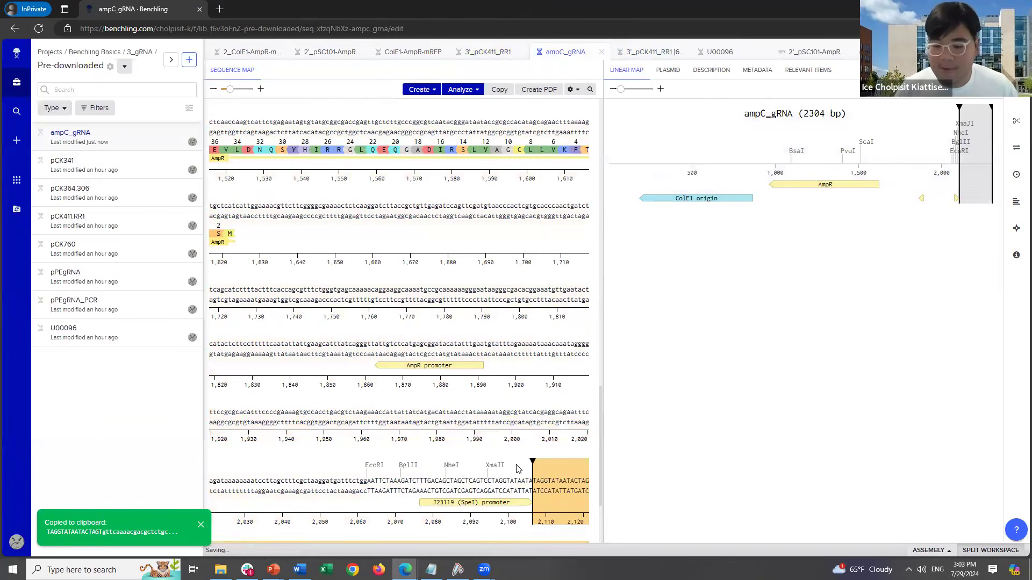
scroll(514, 439, down, 5)
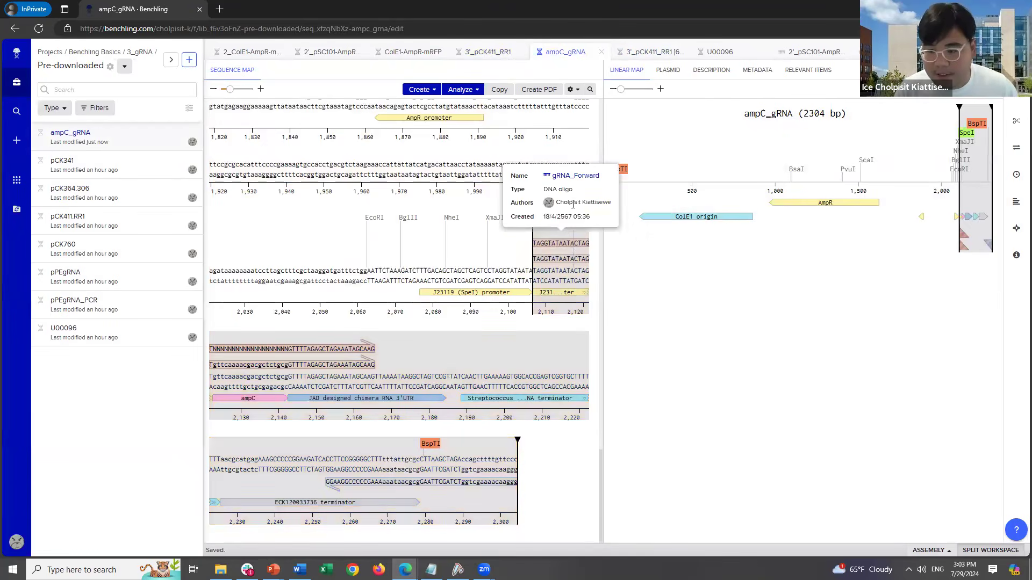
Inspect the two adjacent J23119 promoter annotations and search ampC_gRNA for the backbone's last 14 bases, TCCTAGGTATAATA.
click(554, 294)
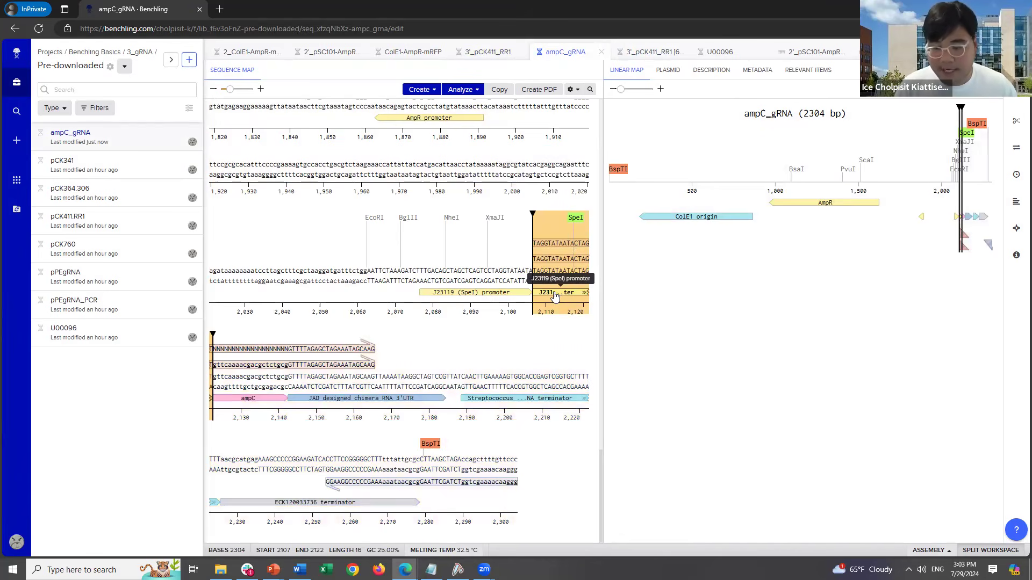
click(505, 294)
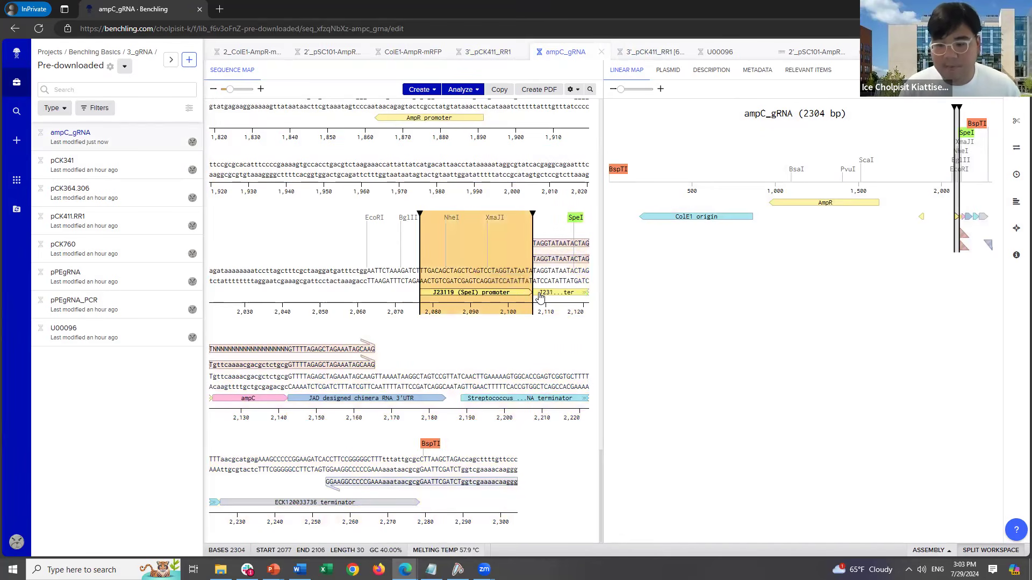
drag(526, 276, 480, 277)
key(ctrl+c)
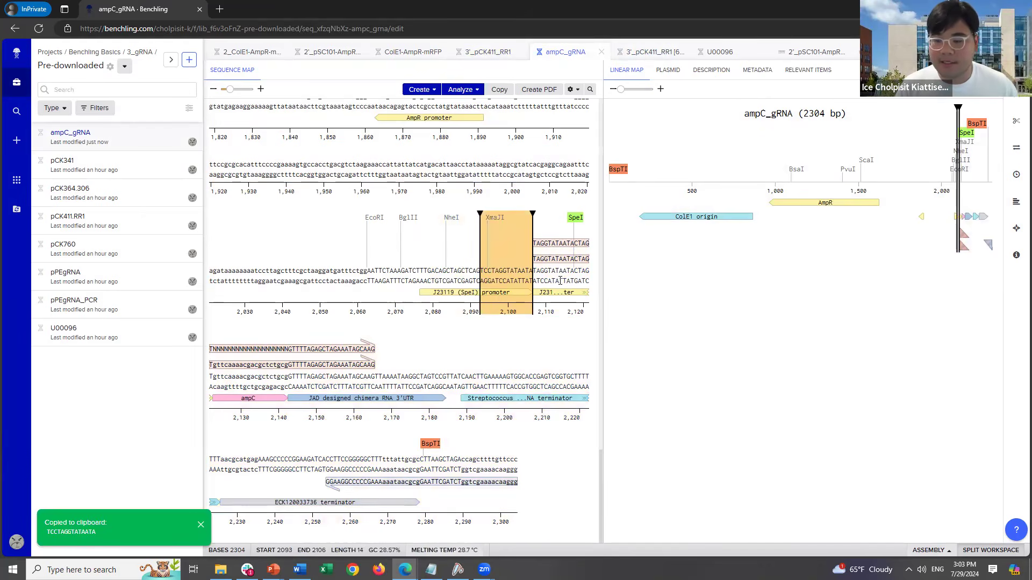
key(ctrl+f)
key(ctrl+v)
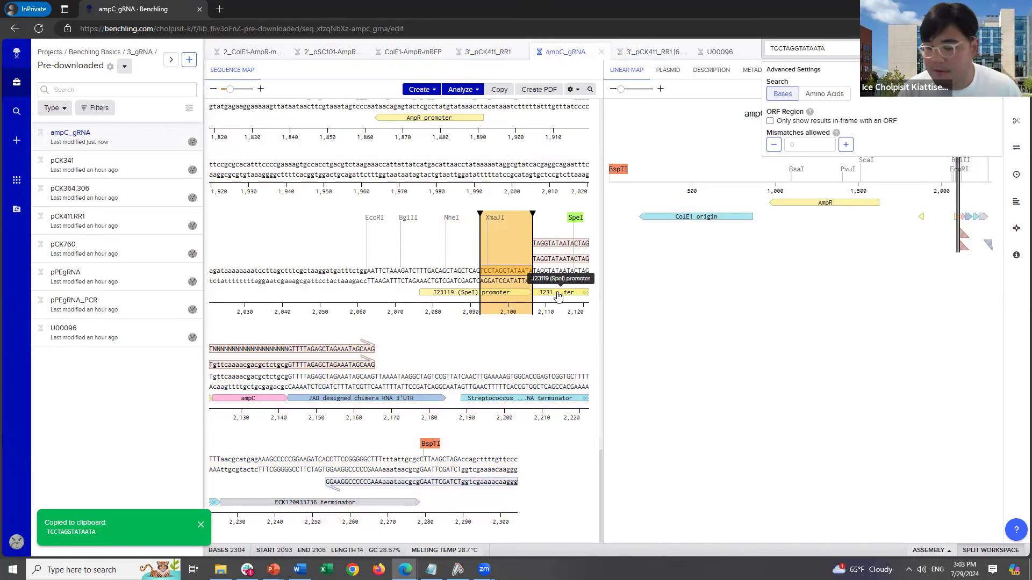
Copy the insert's first 11 bases before the SpeI cut, TAGGTATAATA, and search ampC_gRNA for them.
click(536, 278)
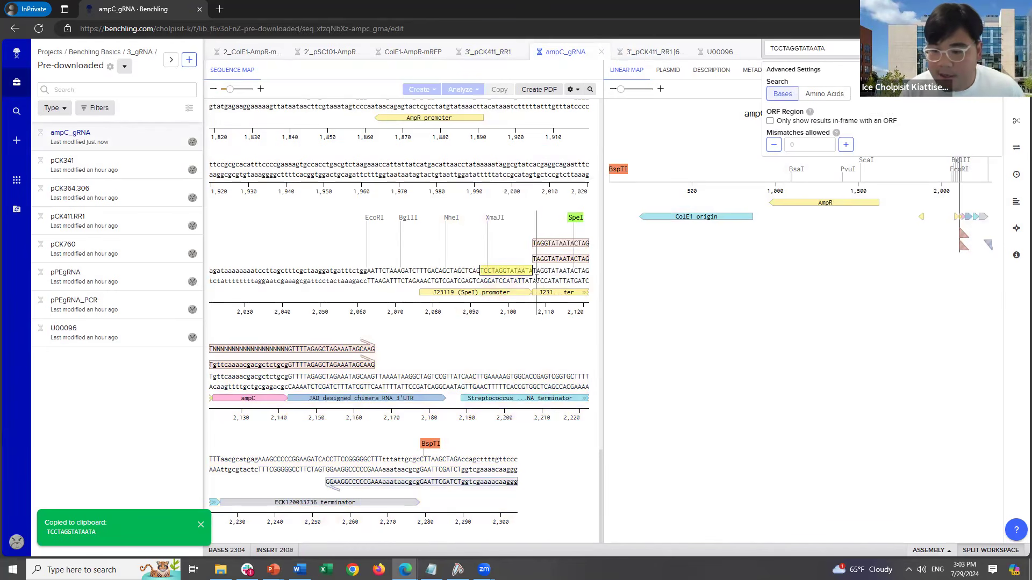
drag(535, 279, 590, 283)
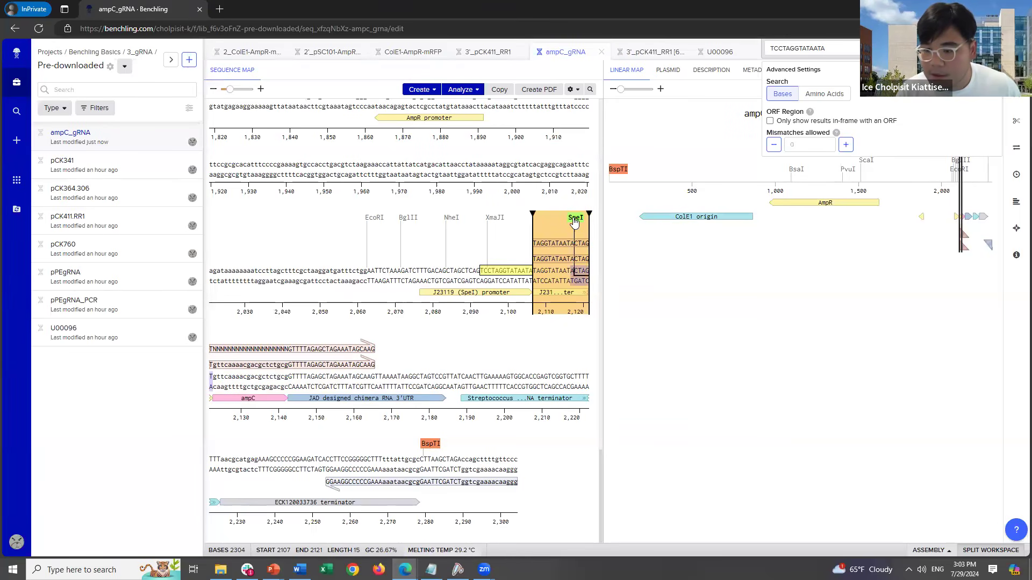
shift+click(573, 232)
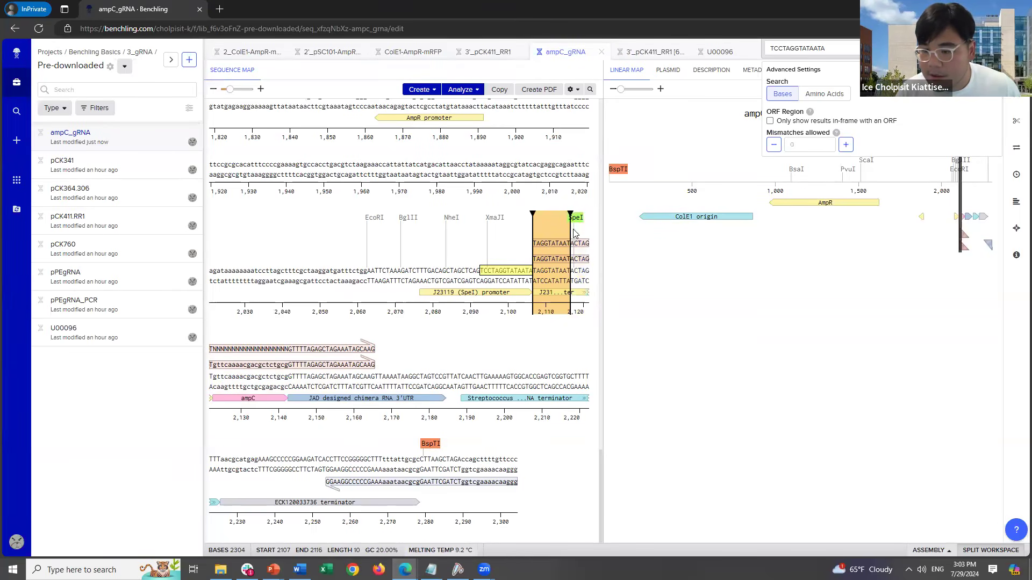
shift+click(574, 280)
key(ctrl+c)
click(562, 278)
key(ctrl+v)
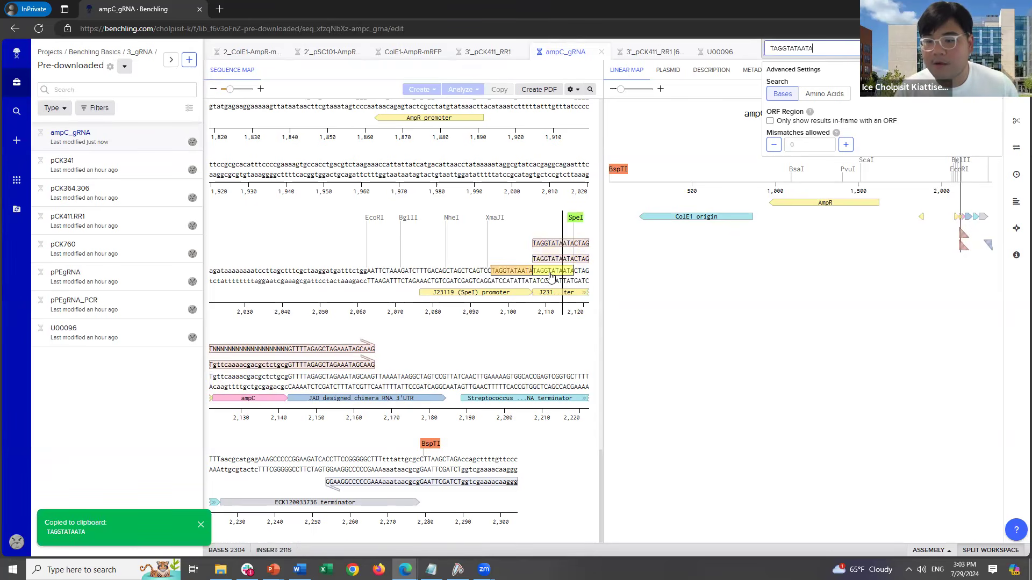
Delete the second copy of TAGGTATAATA, bases 2107–2117, at the junction of backbone and insert.
key(Return)
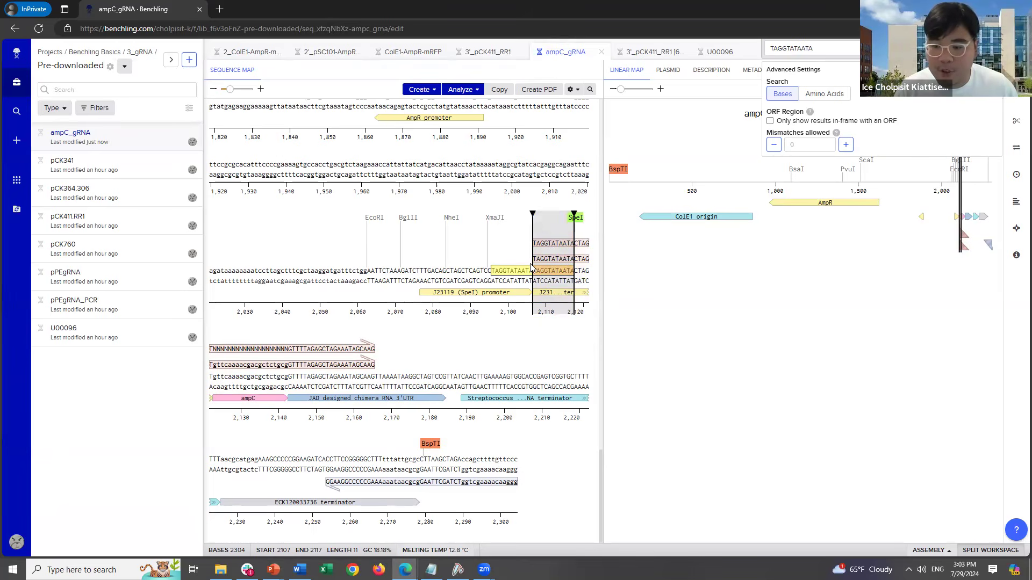
right_click(555, 285)
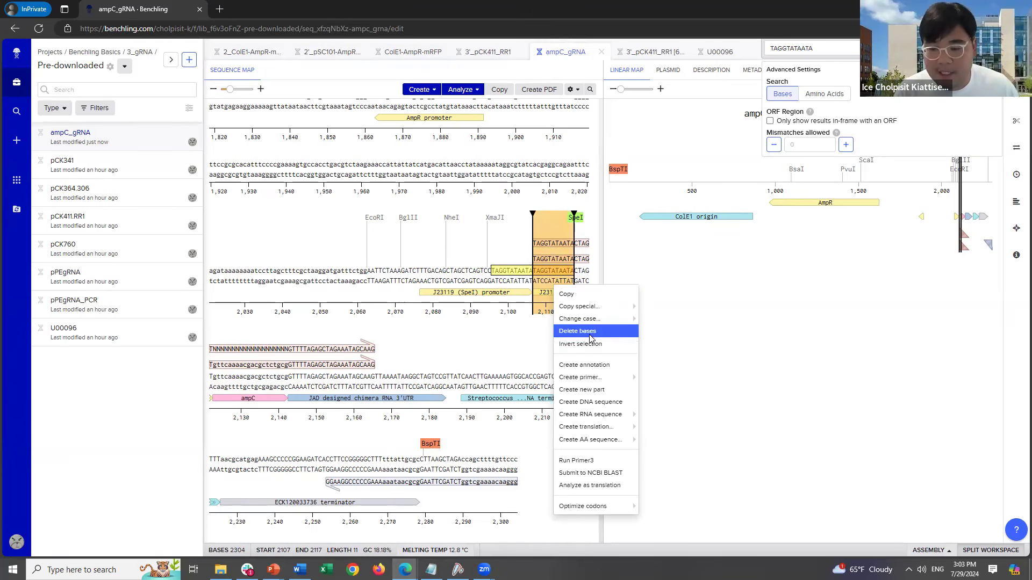
click(567, 331)
Copy the joined 35-base J23119 promoter from ampC_gRNA and search 3'_pCK411_RR1 for it to compare with the original annotation.
click(500, 293)
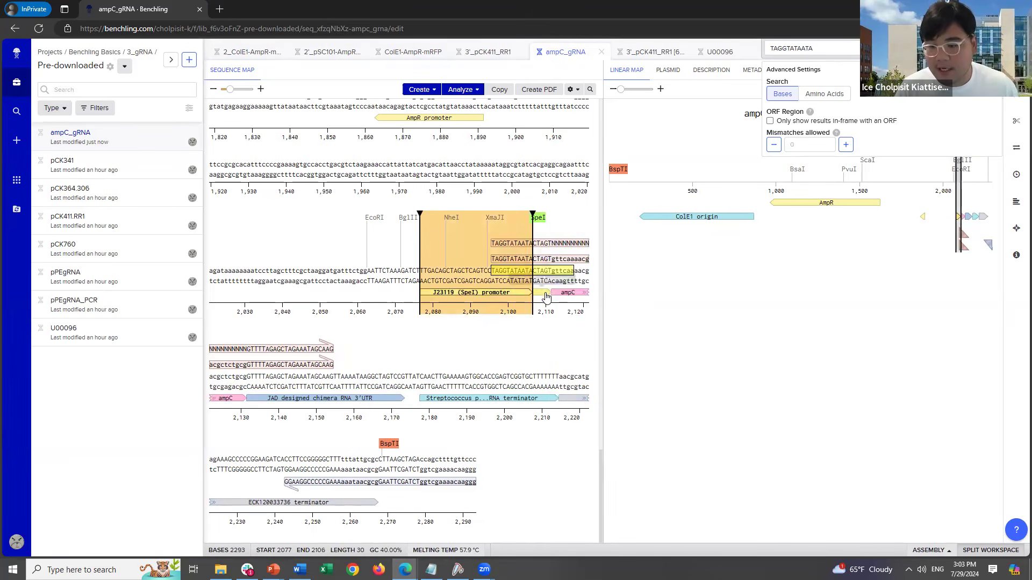
key(ctrl+c)
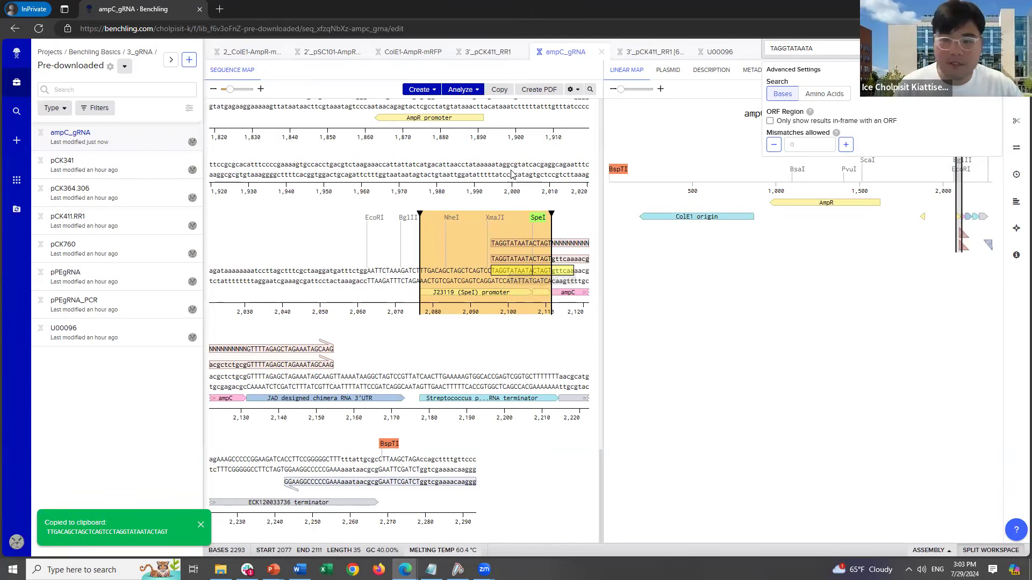
click(487, 53)
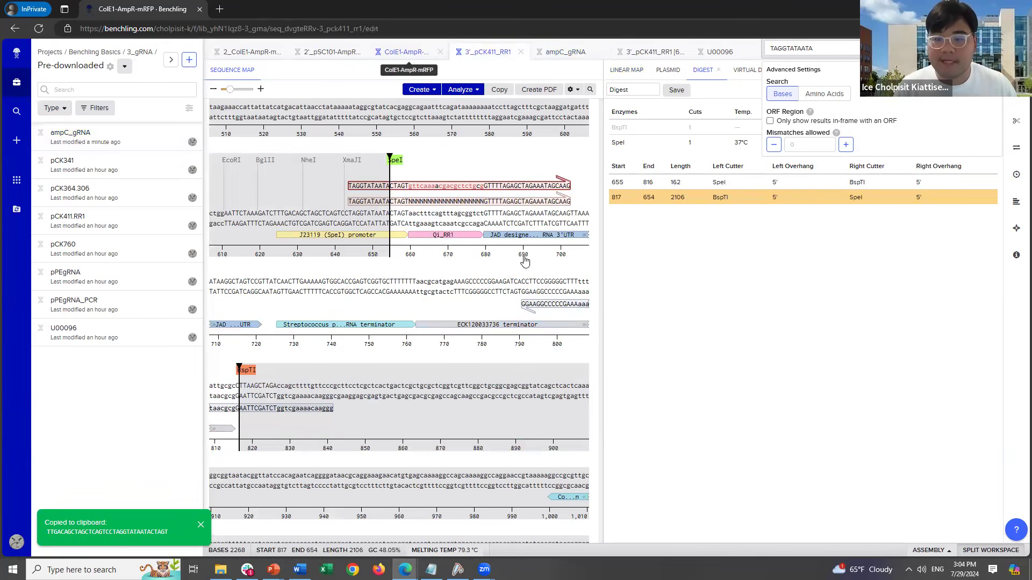
click(530, 220)
key(ctrl+v)
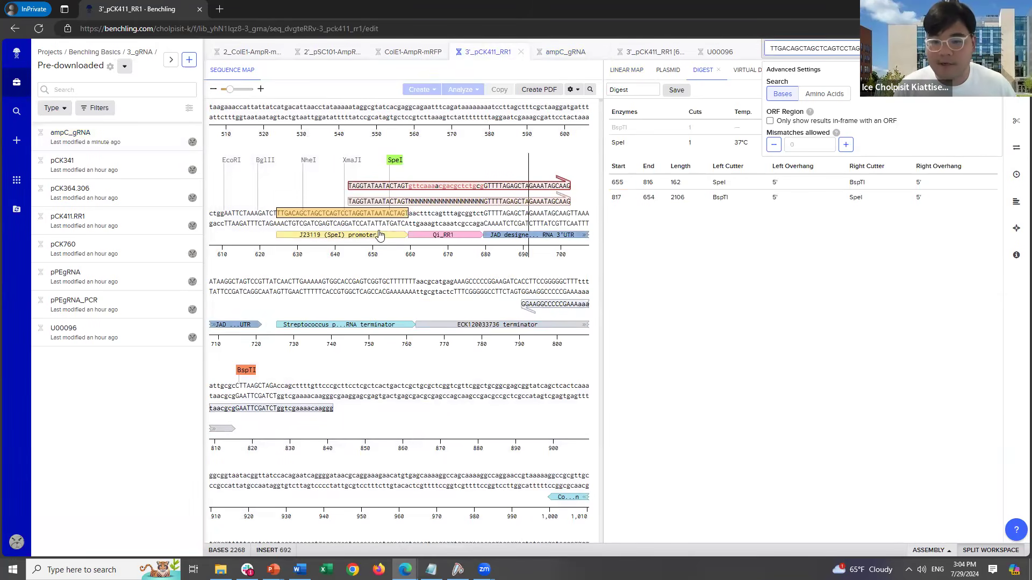
click(353, 234)
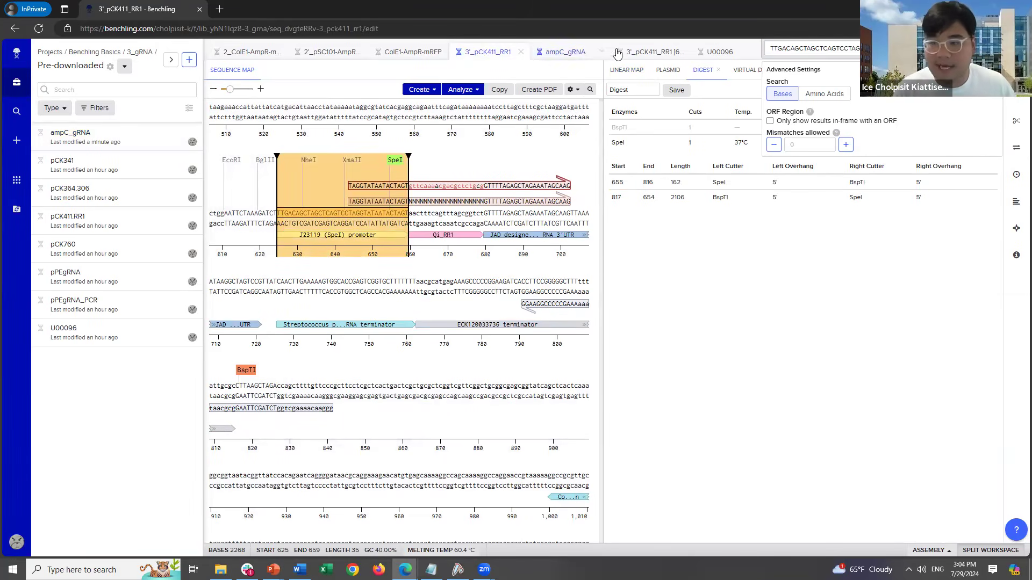
Copy the last 20 bases after the BspTI site in ampC_gRNA, search for CTAGAccagcttttgttccc, and select the match near the sequence start.
click(644, 52)
click(583, 52)
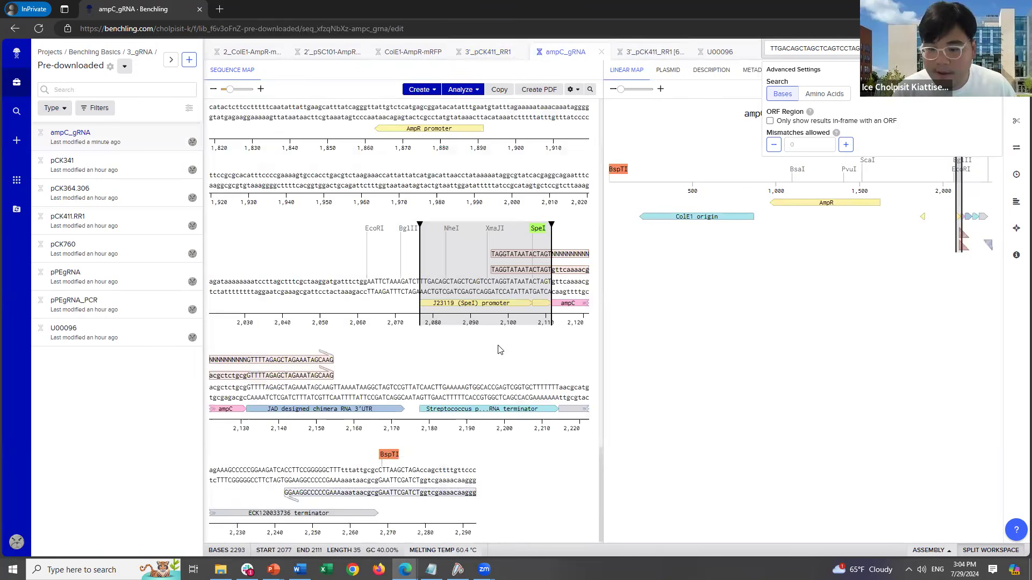
shift+click(407, 461)
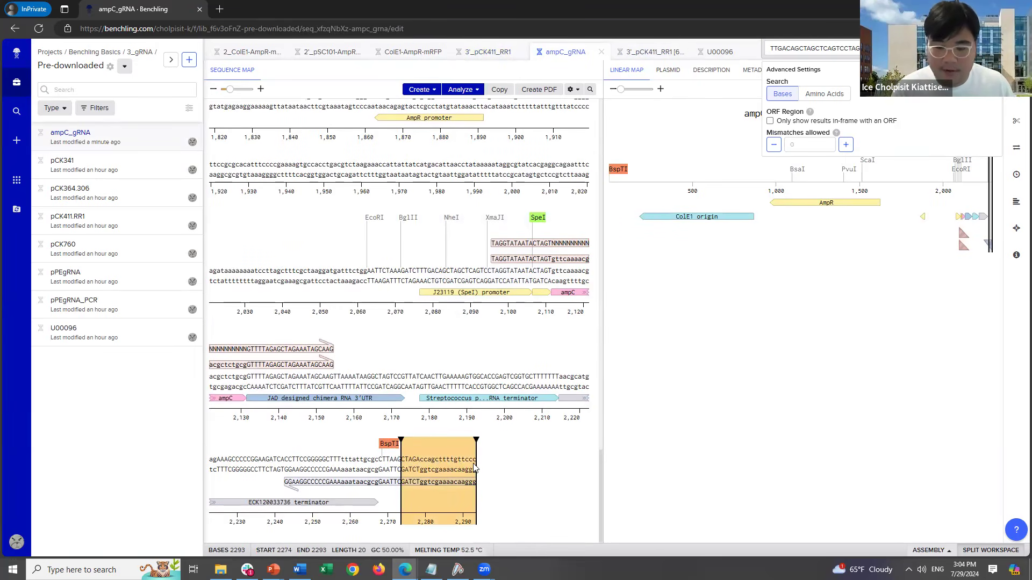
key(ctrl+c)
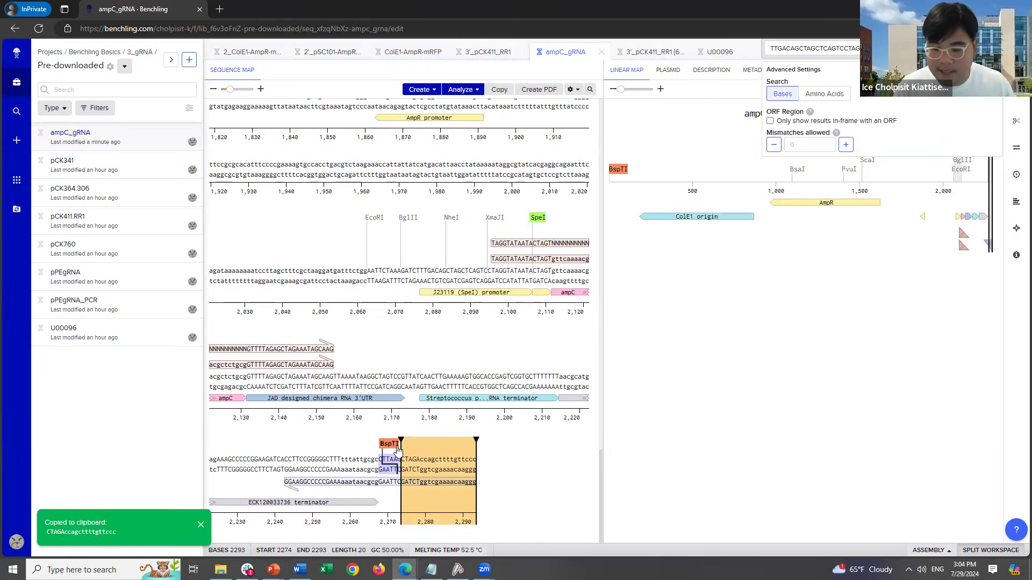
click(441, 462)
key(ctrl+f)
key(ctrl+v)
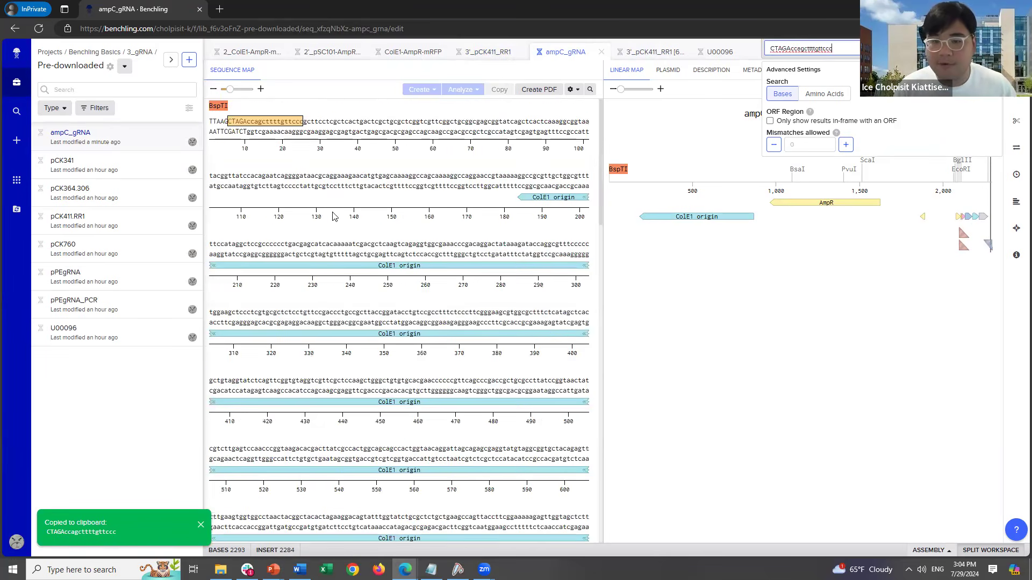
click(282, 125)
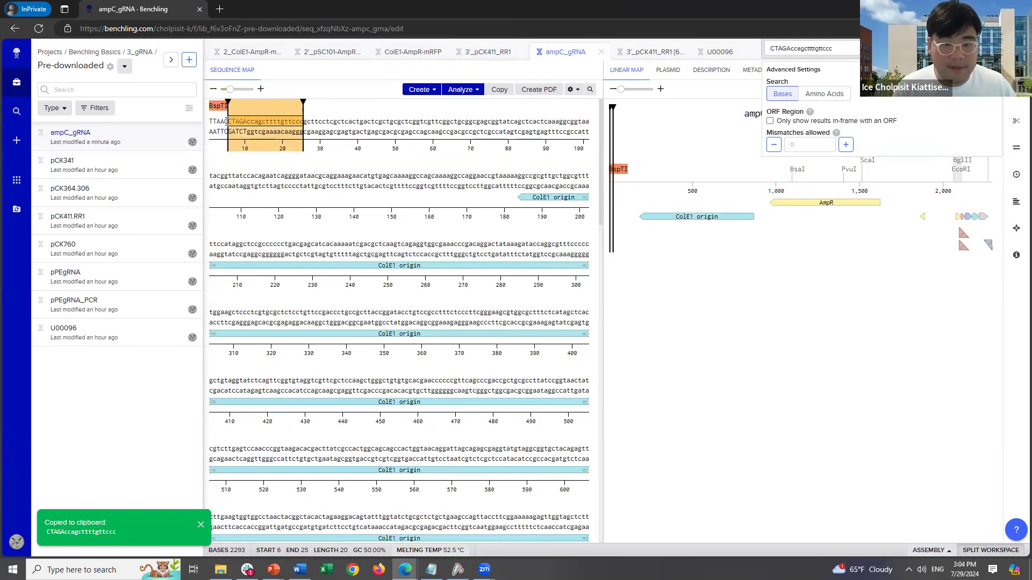
Delete bases 1–5, the duplicated part of the BspTI site at the start of ampC_gRNA.
click(219, 107)
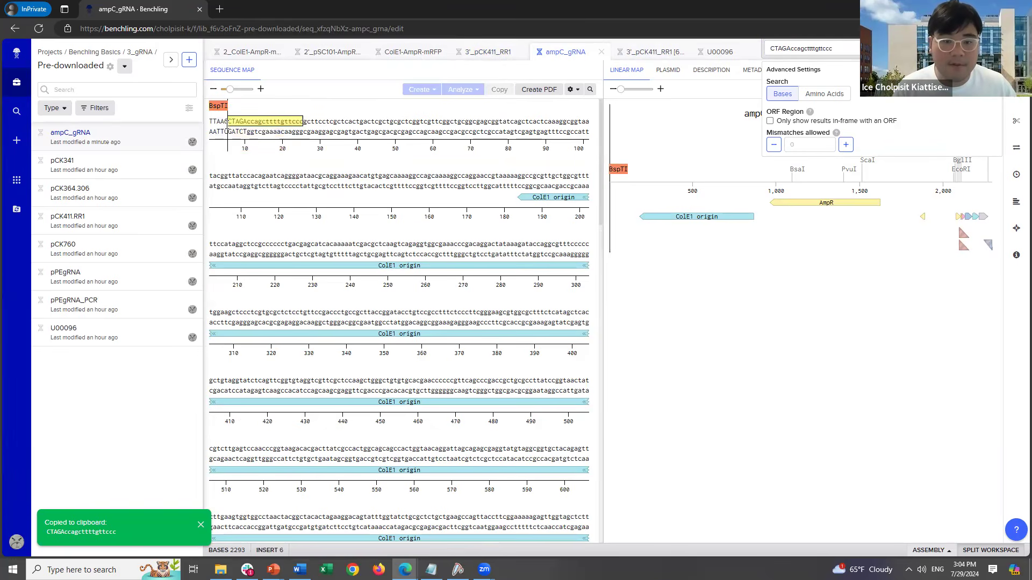
drag(221, 122, 209, 123)
right_click(215, 134)
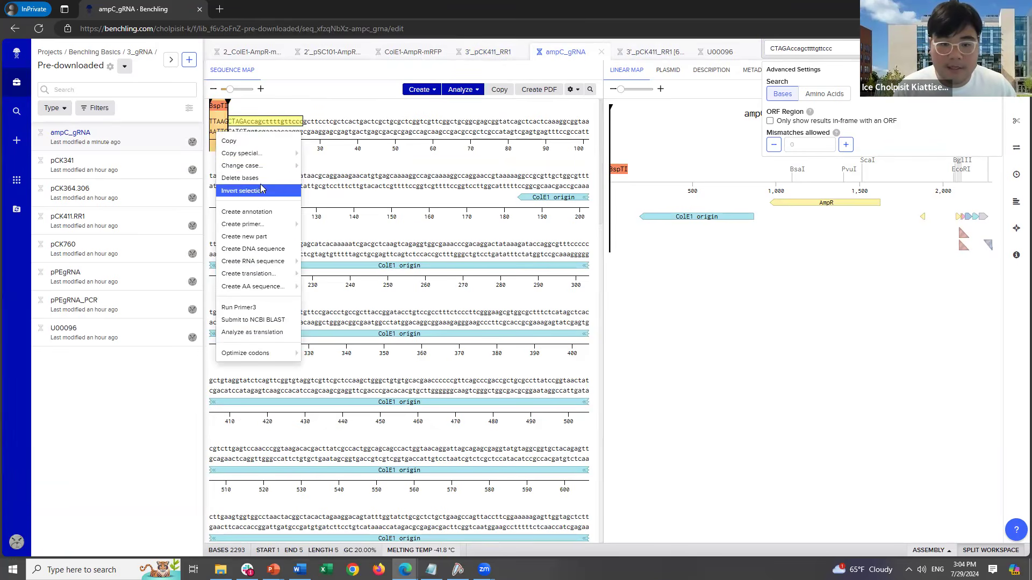
click(271, 194)
Search ampC_gRNA for CTAGAccagcttttgttccc and delete the 20-base copy at the end of the sequence.
scroll(373, 273, down, 20)
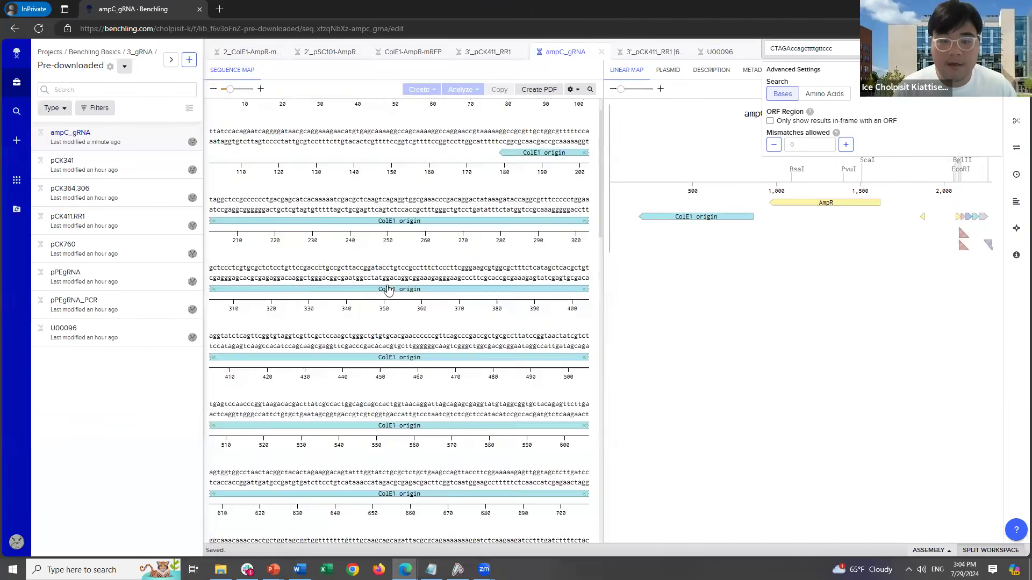
click(520, 444)
key(ctrl+f)
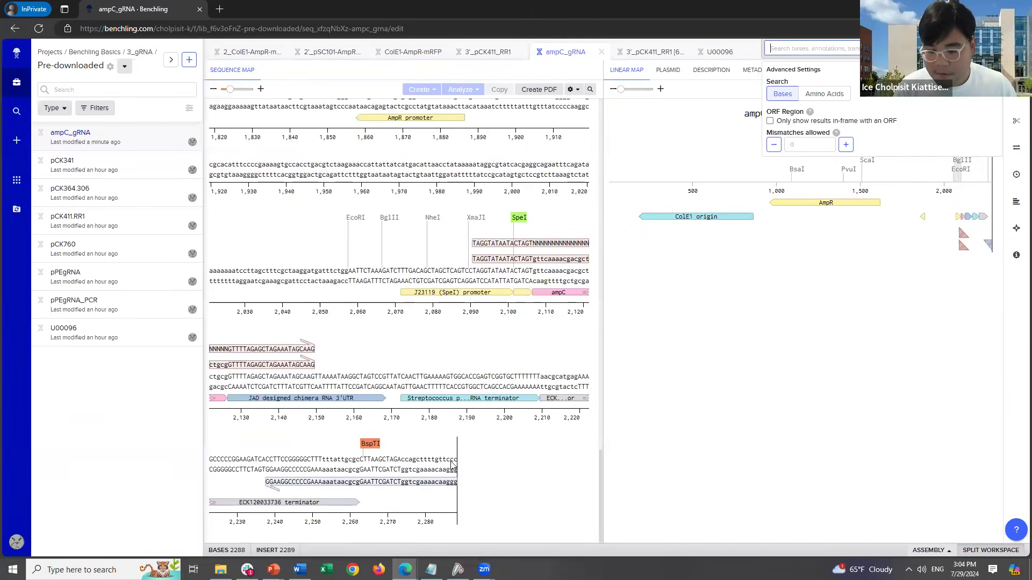
key(ctrl+v)
key(Return)
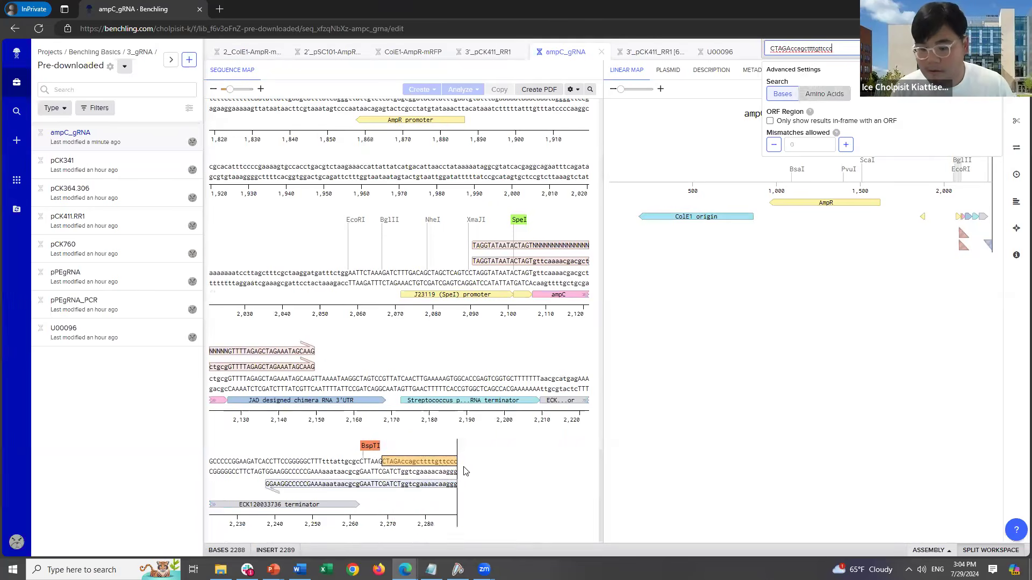
right_click(414, 473)
click(451, 374)
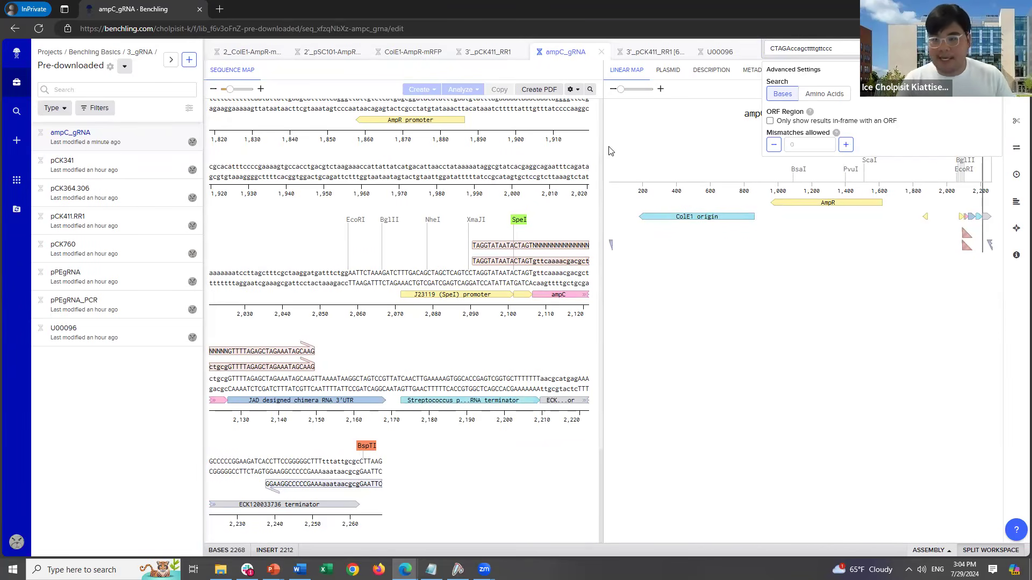
Inspect the ampC spacer and both primer binding sites, and select the region spanning the ampC_gRNA and gRNA_Reverse primers.
click(565, 295)
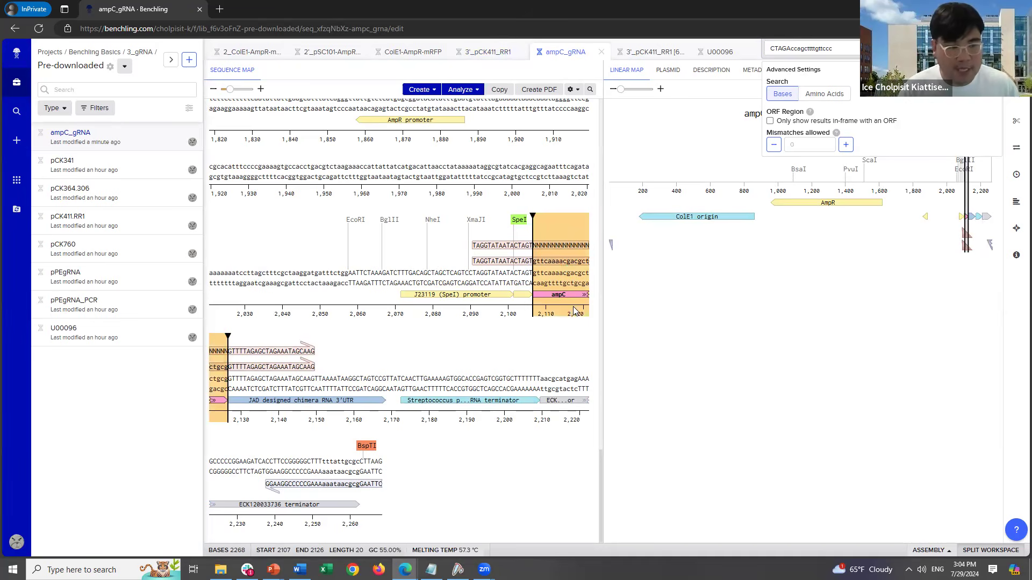
click(566, 264)
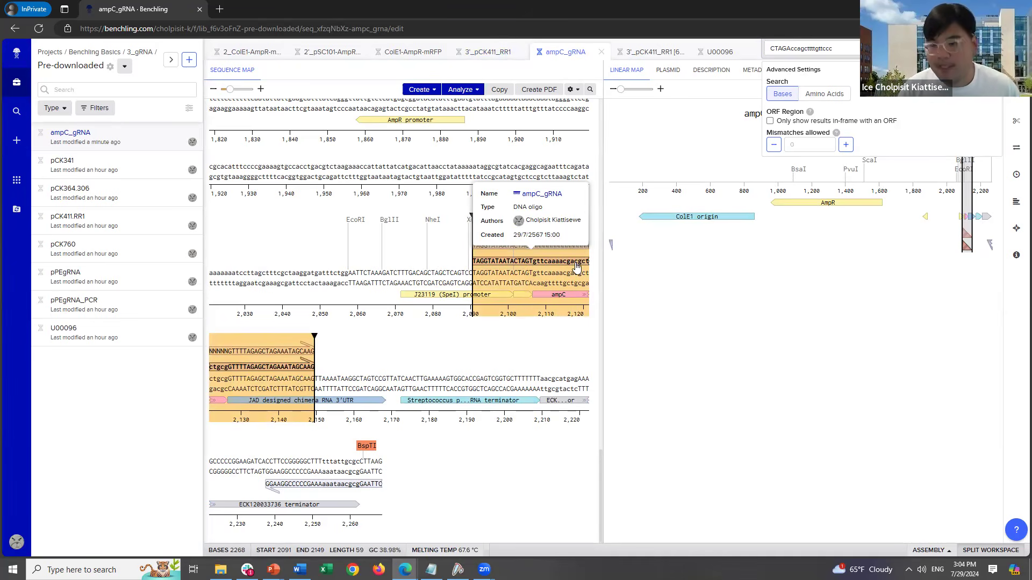
click(380, 485)
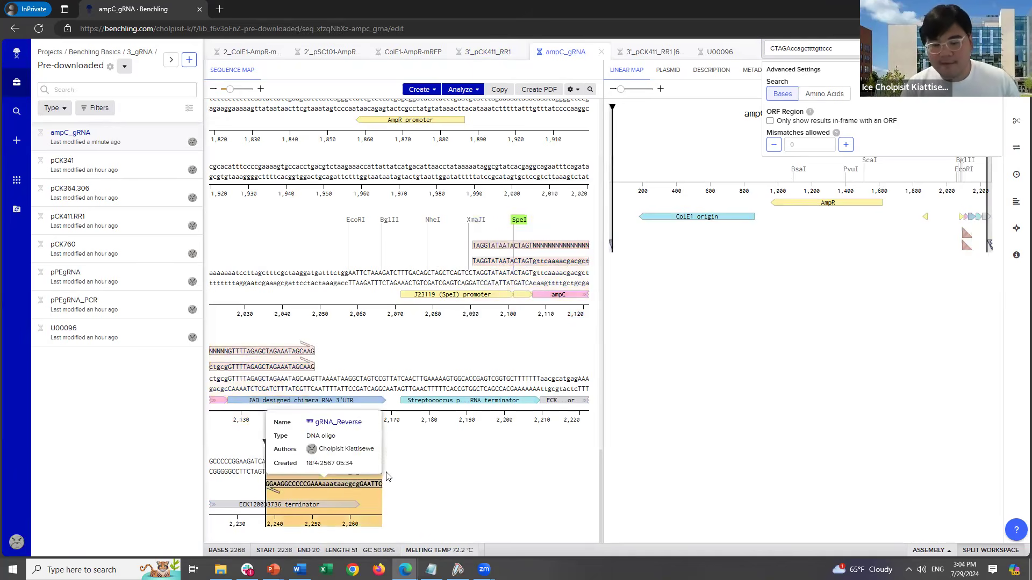
shift+click(525, 264)
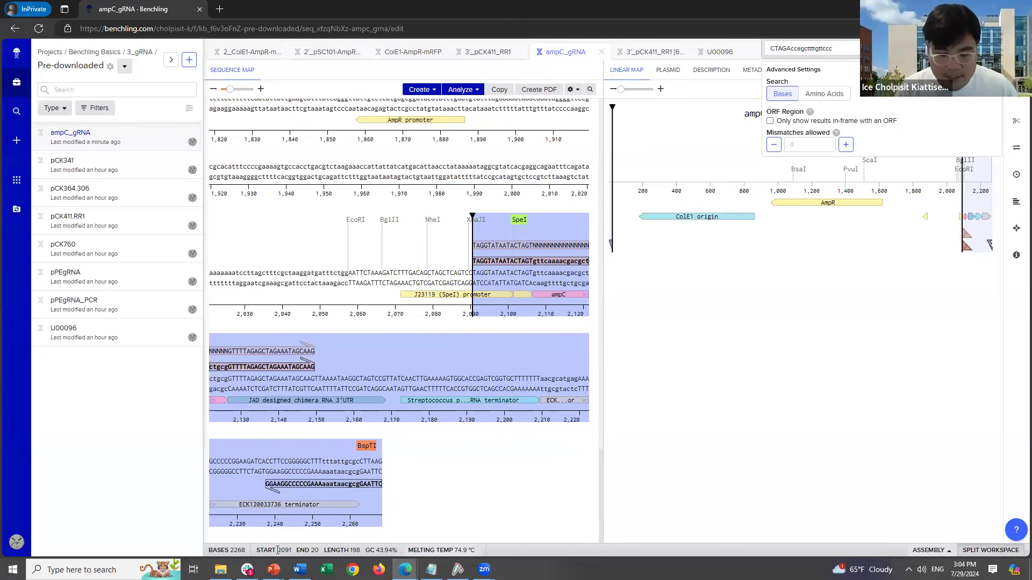
Switch to the PowerPoint slideshow and advance to the slide on multiple gRNA cassettes by Golden-Gate.
click(273, 570)
click(335, 538)
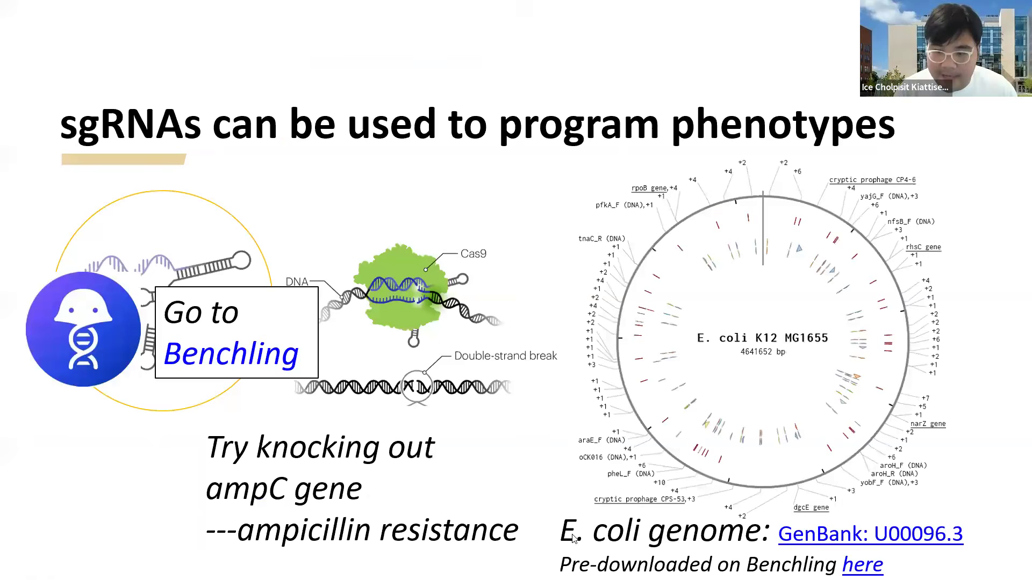
click(677, 374)
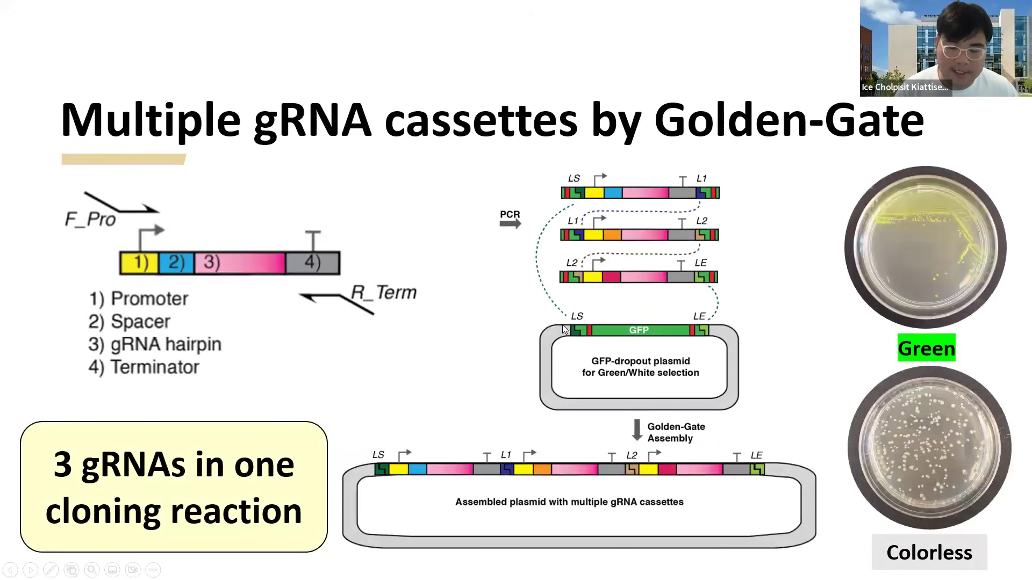
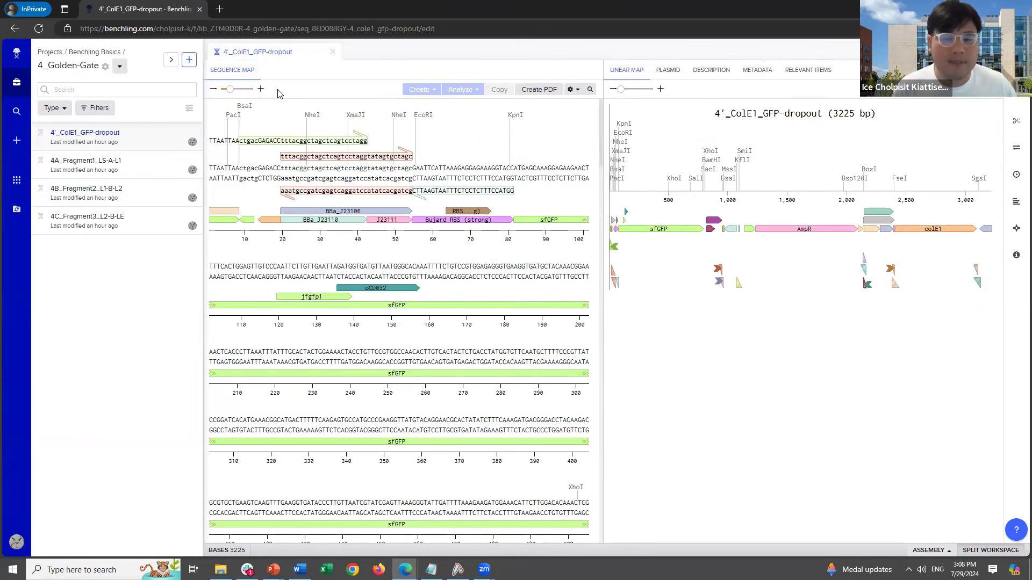
click(438, 138)
right_click(270, 53)
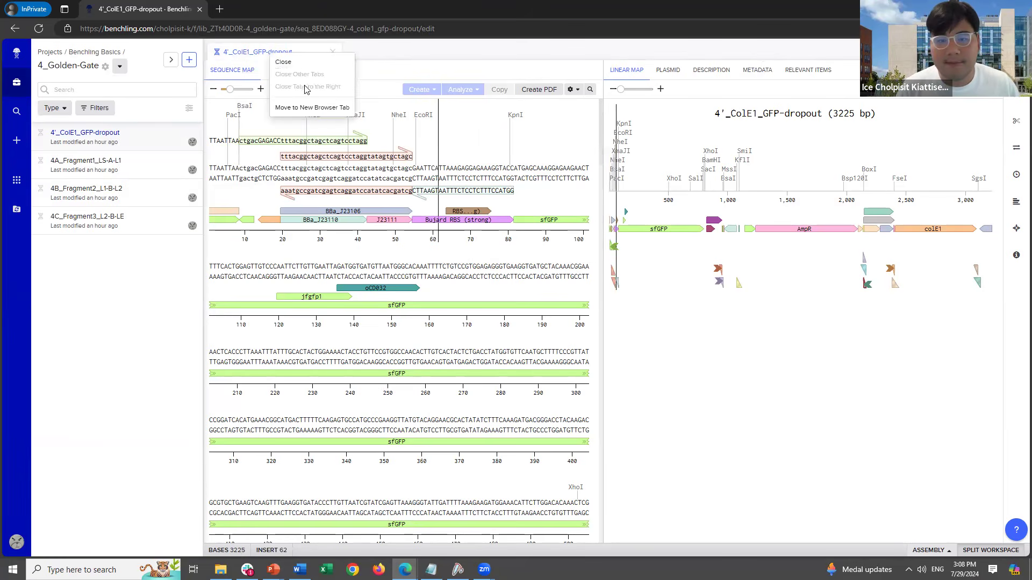
click(399, 61)
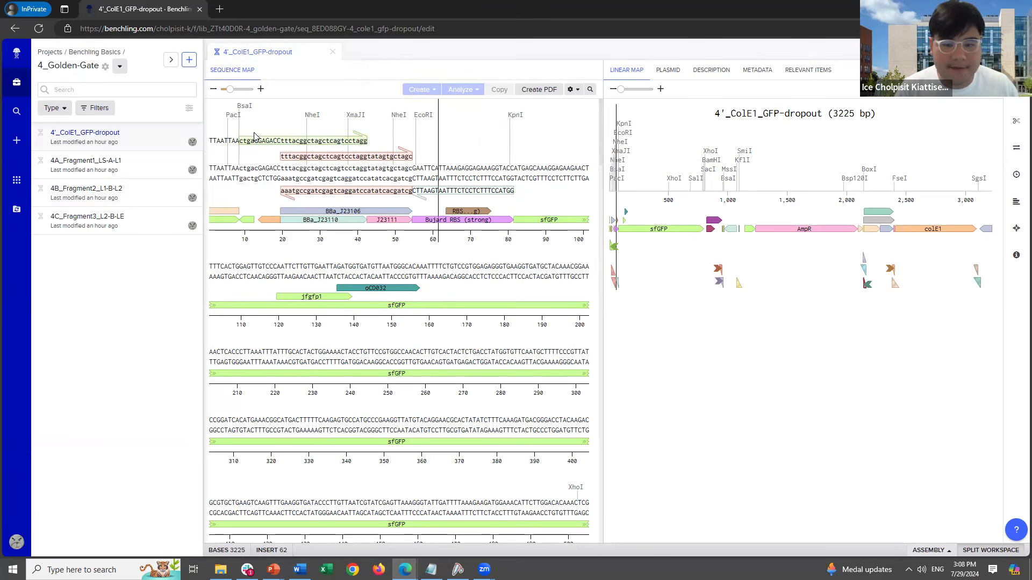
click(265, 201)
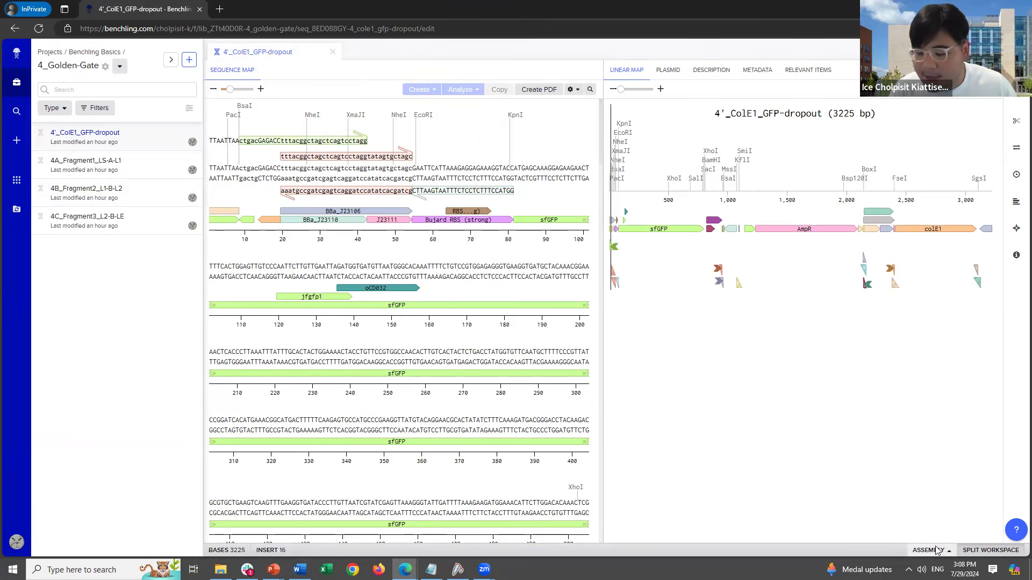
Open the sequences 4A_Fragment1_LS-A-L1, 4B_Fragment2_L1-B-L2 and 4C_Fragment3_L2-B-LE from the 4_Golden-Gate project.
click(131, 171)
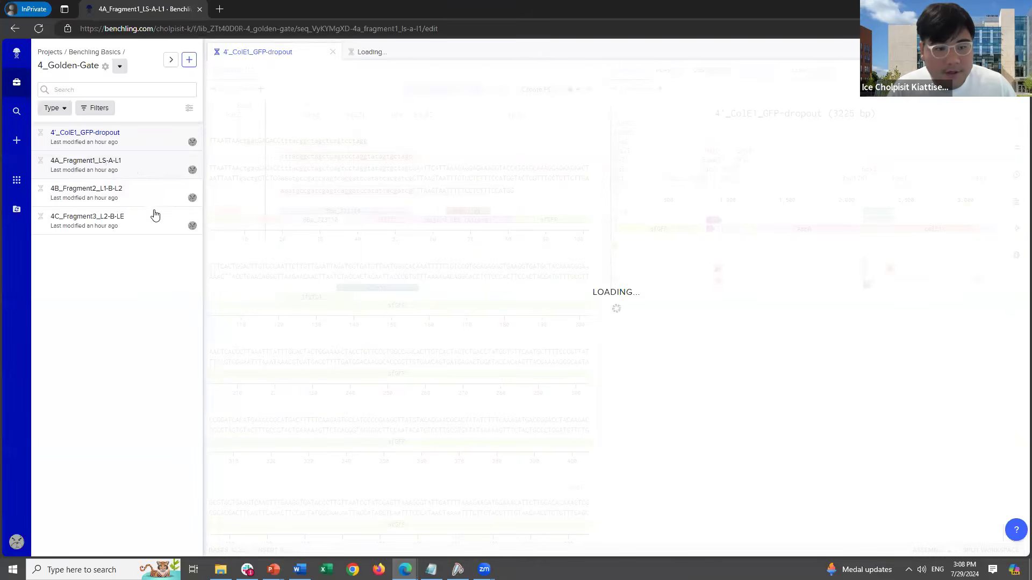
click(156, 193)
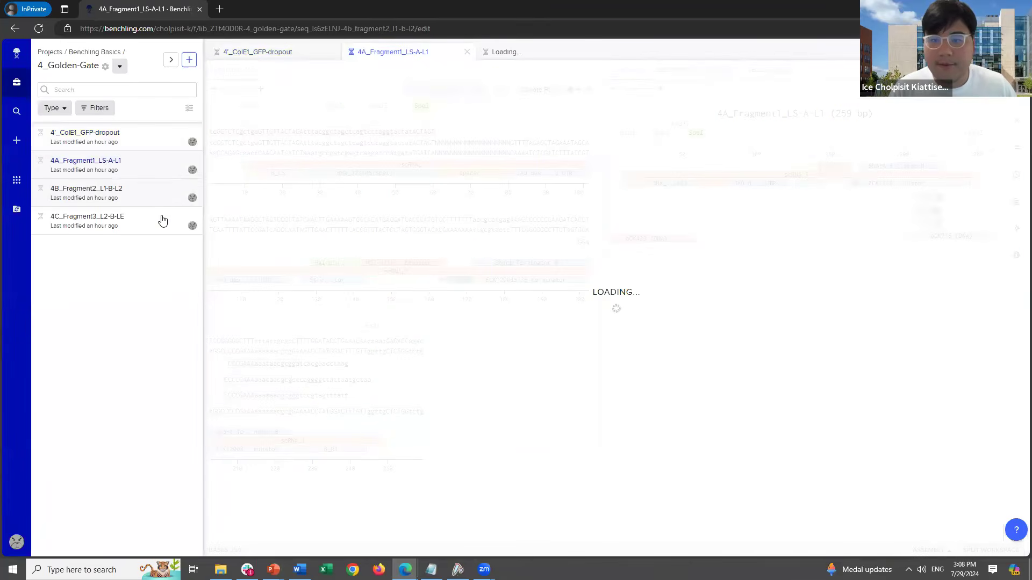
click(156, 221)
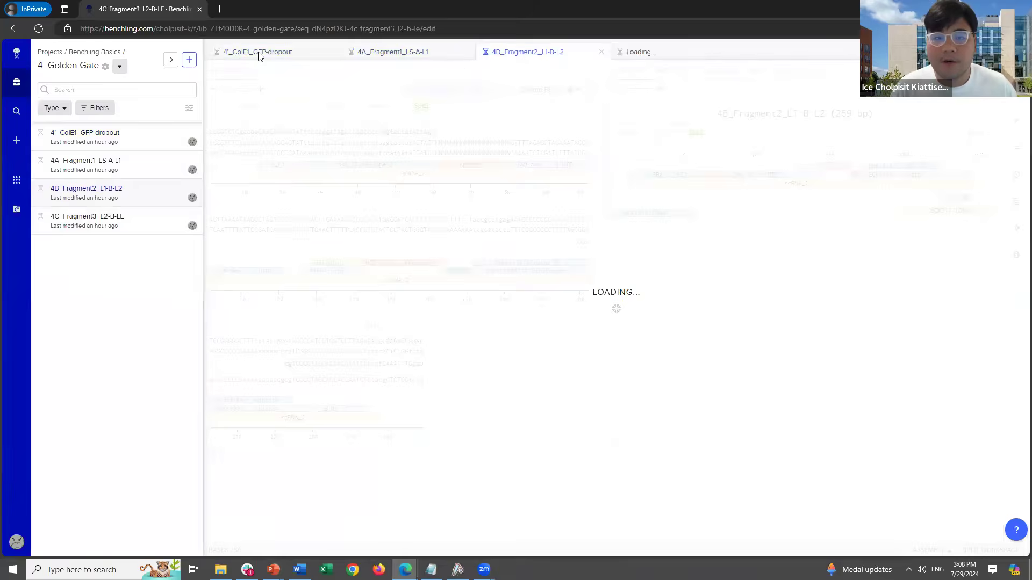
Review the sfGFP region of 4'_ColE1_GFP-dropout and the spacer region in each of the three gRNA fragments.
click(259, 53)
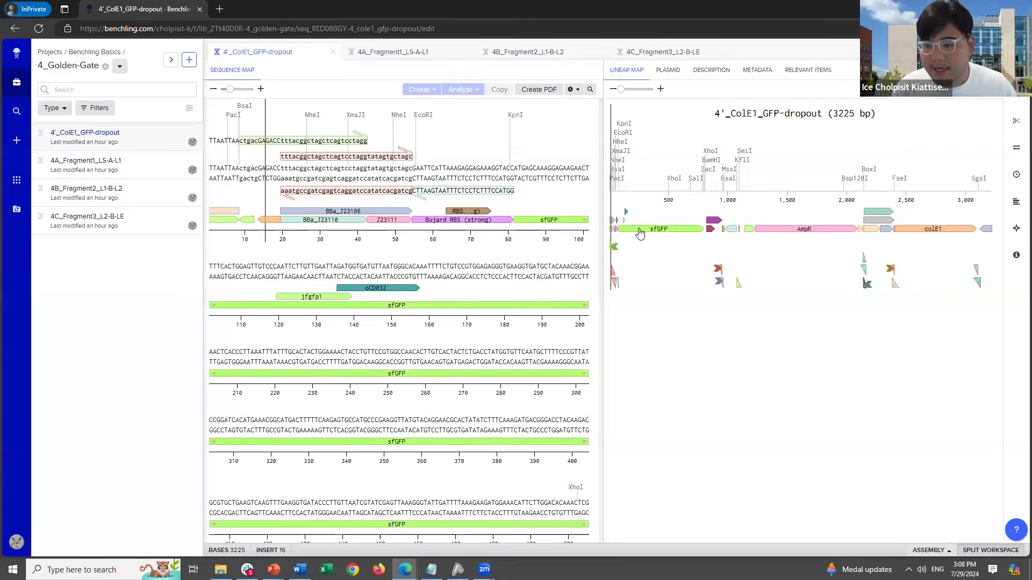
click(640, 230)
click(404, 54)
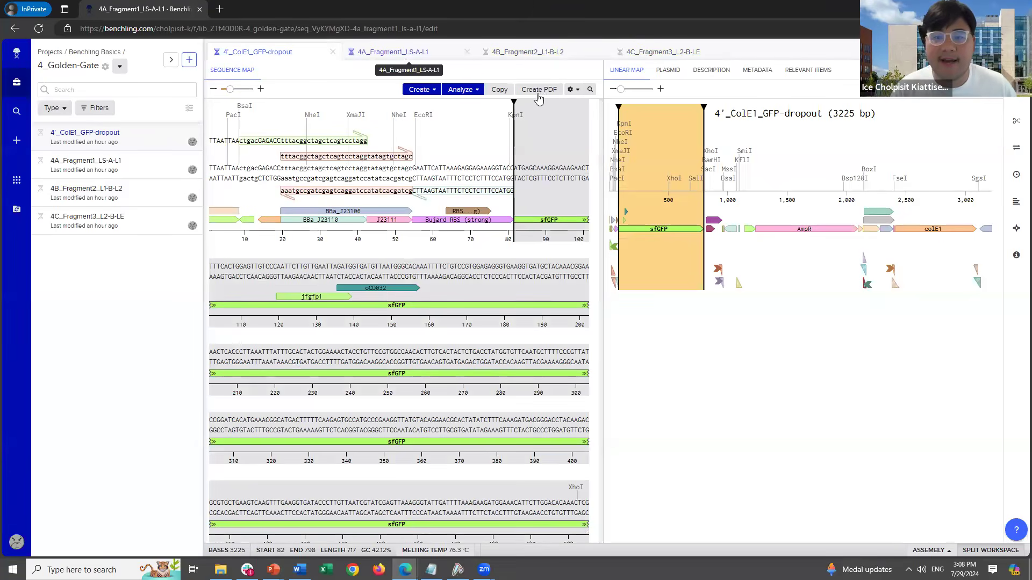
click(499, 173)
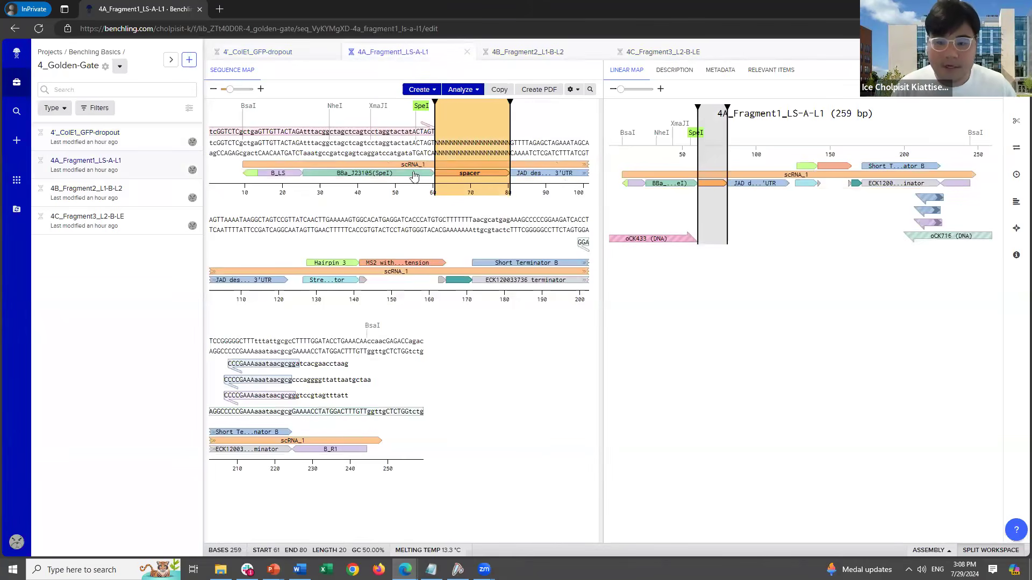
click(530, 53)
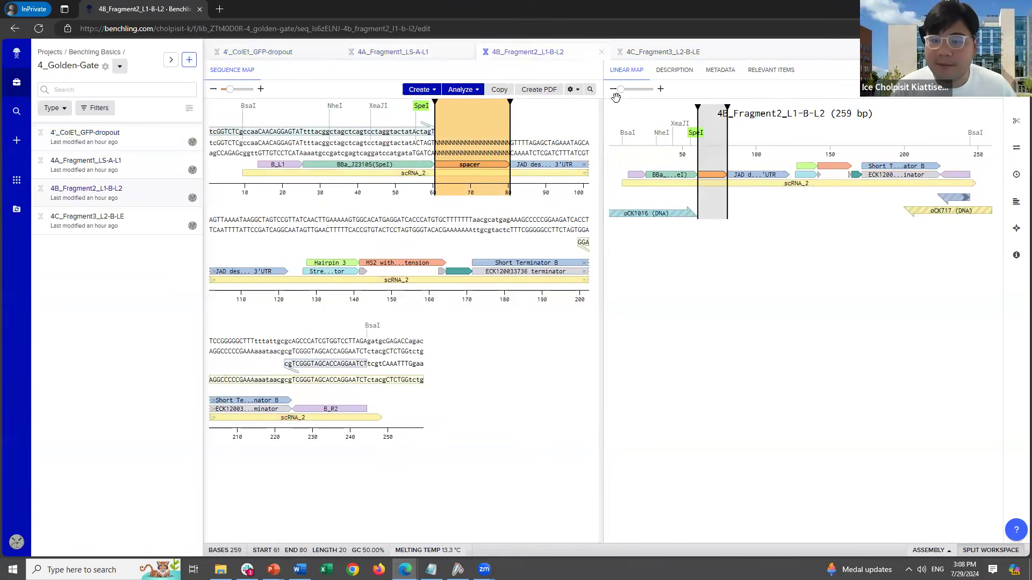
click(666, 52)
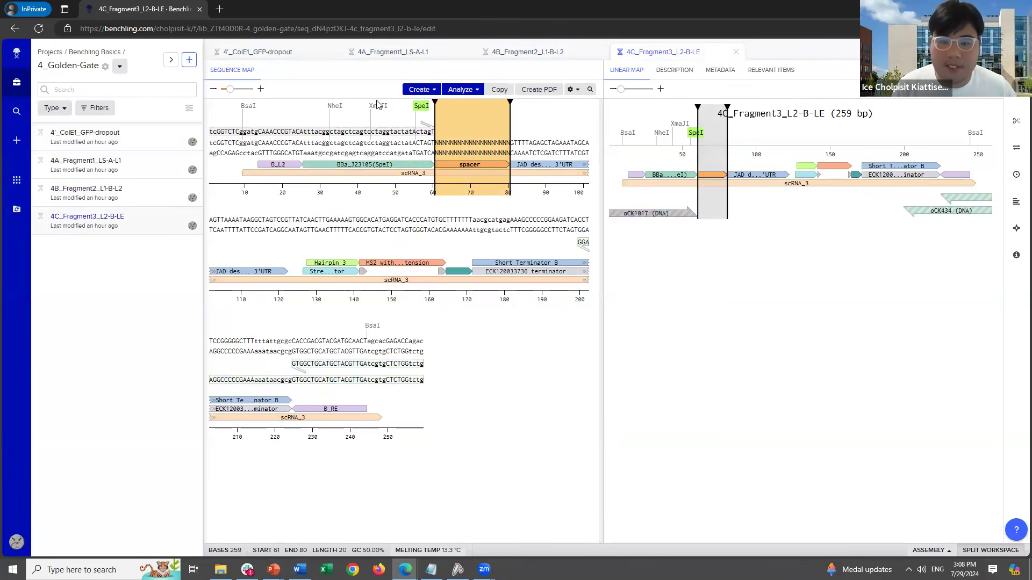
Copy the BsaI overhang gatg, bases 10–13, from 4C_Fragment3_L2-B-LE and search 4B_Fragment2_L1-B-L2 for it.
drag(243, 146, 260, 154)
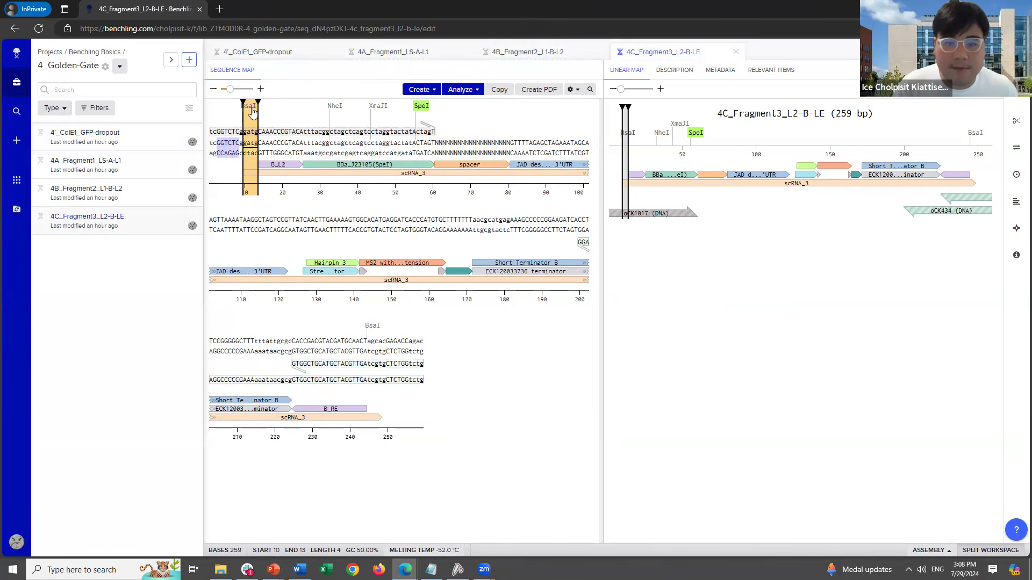
key(ctrl+c)
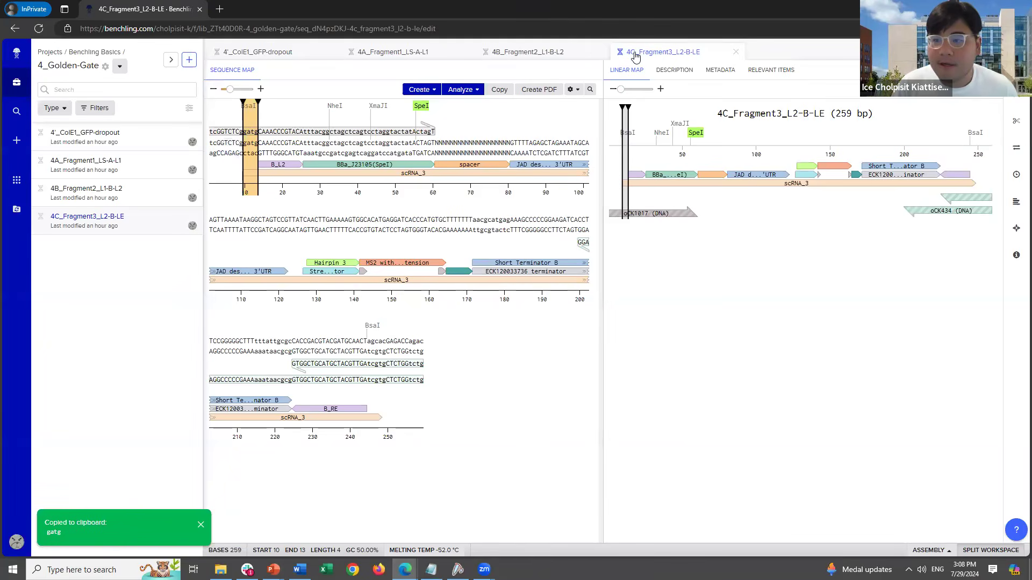
click(560, 56)
key(ctrl+f)
key(ctrl+v)
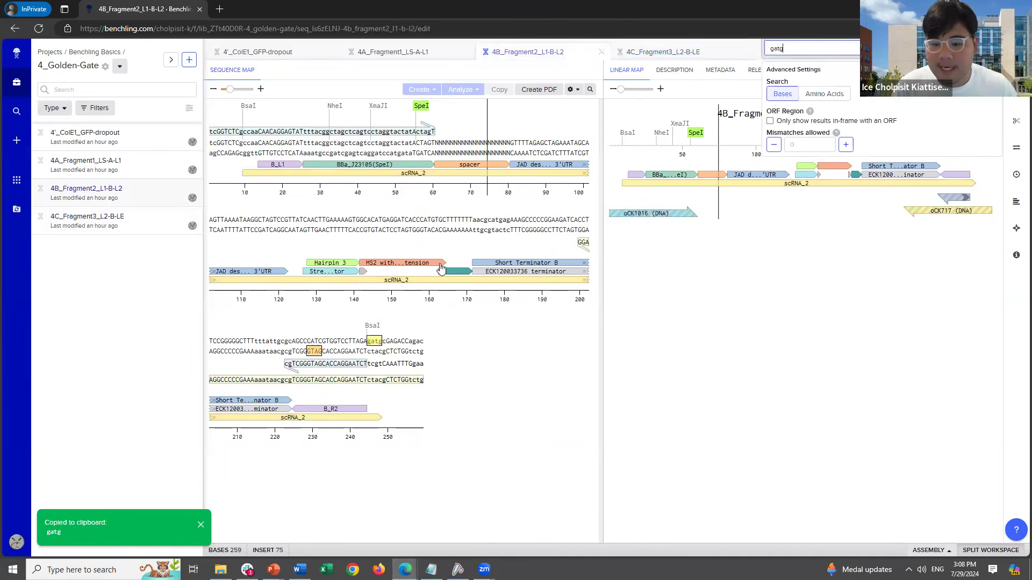
click(480, 326)
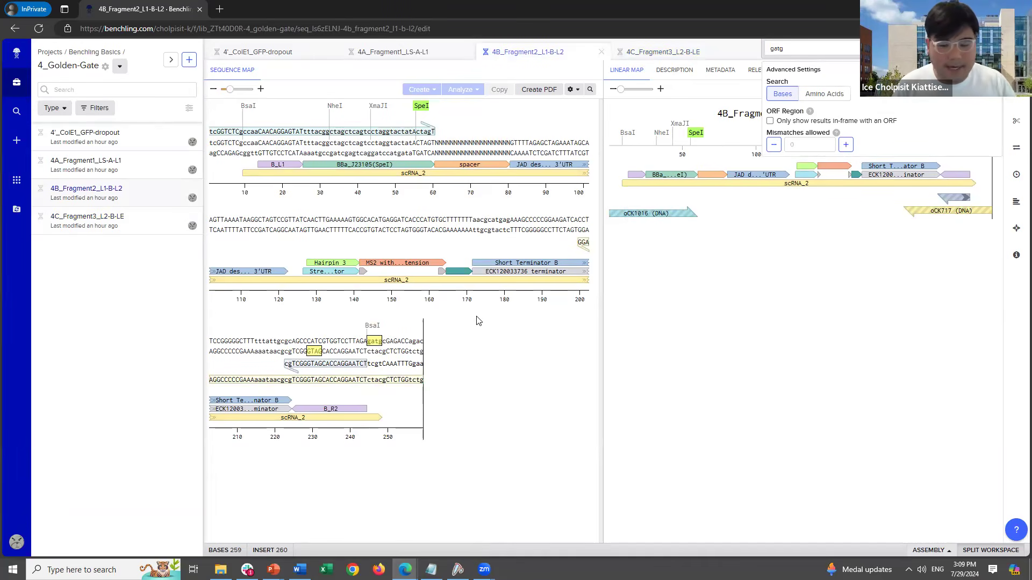
Start a new assembly with the Golden Gate strategy.
click(930, 550)
click(943, 535)
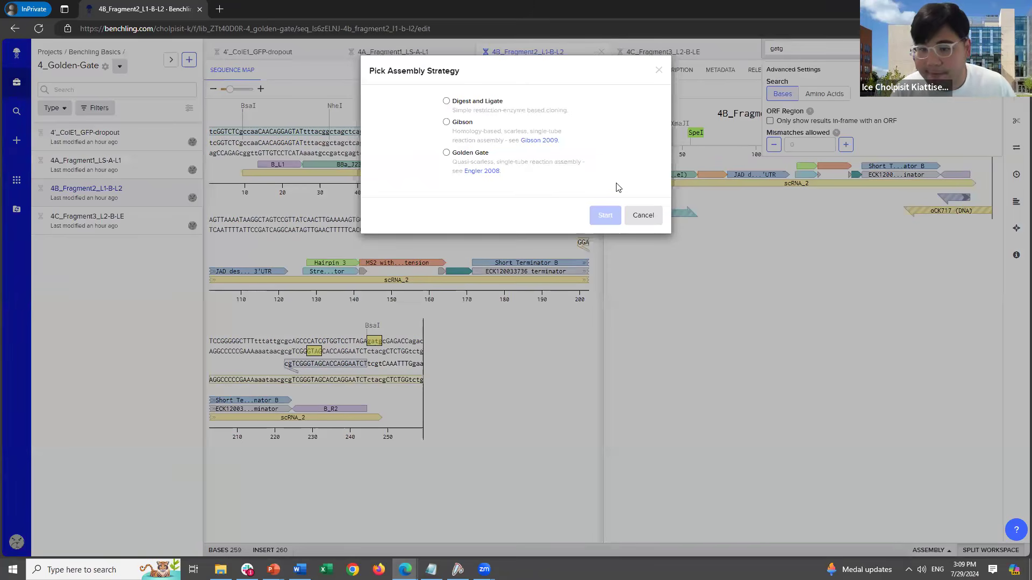
click(537, 150)
click(604, 253)
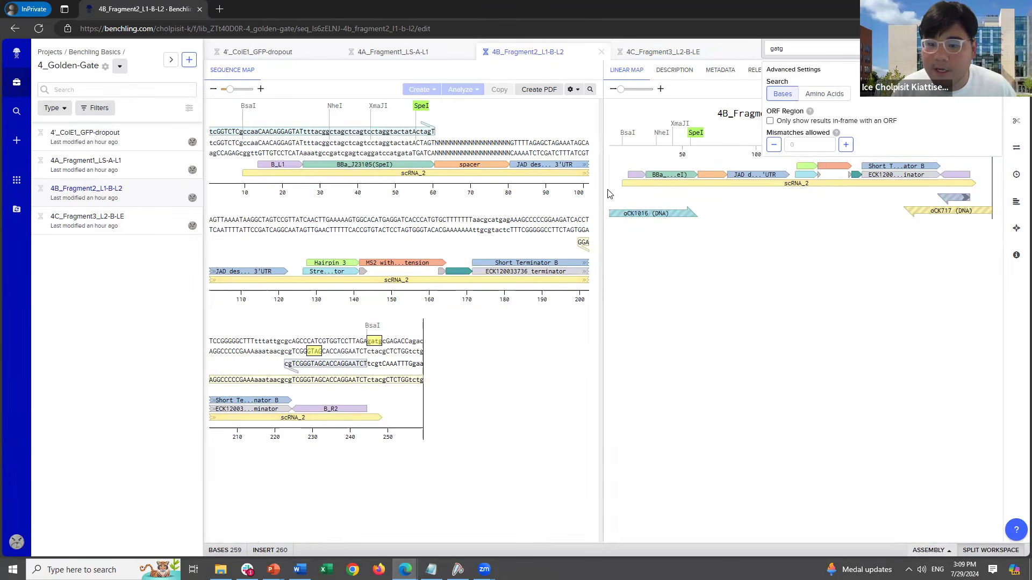
Set the assembly's backbone to the 4'_ColE1_GFP-dropout fragment between the BsaI cut sites 959 and 9.
click(236, 526)
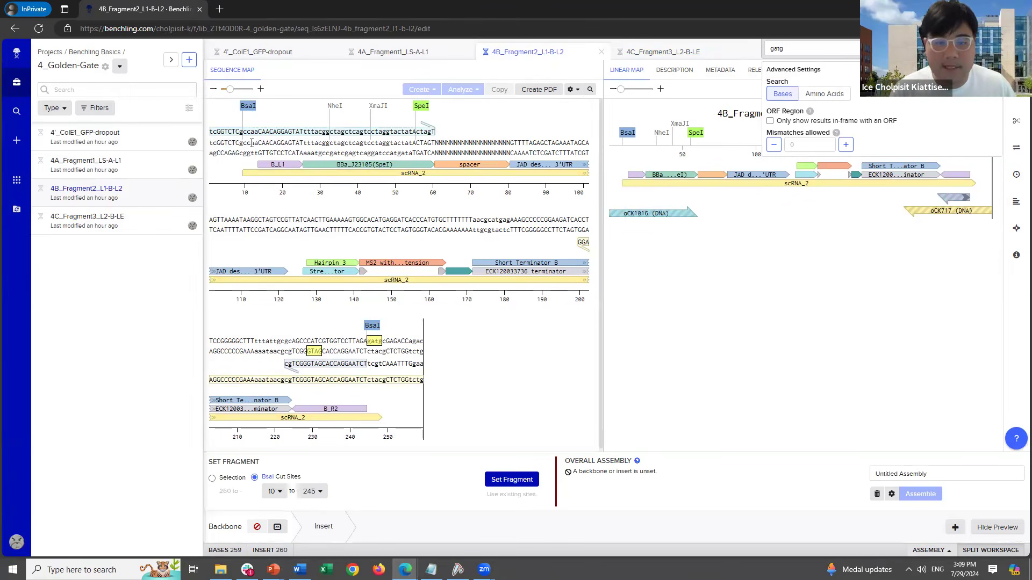
click(279, 51)
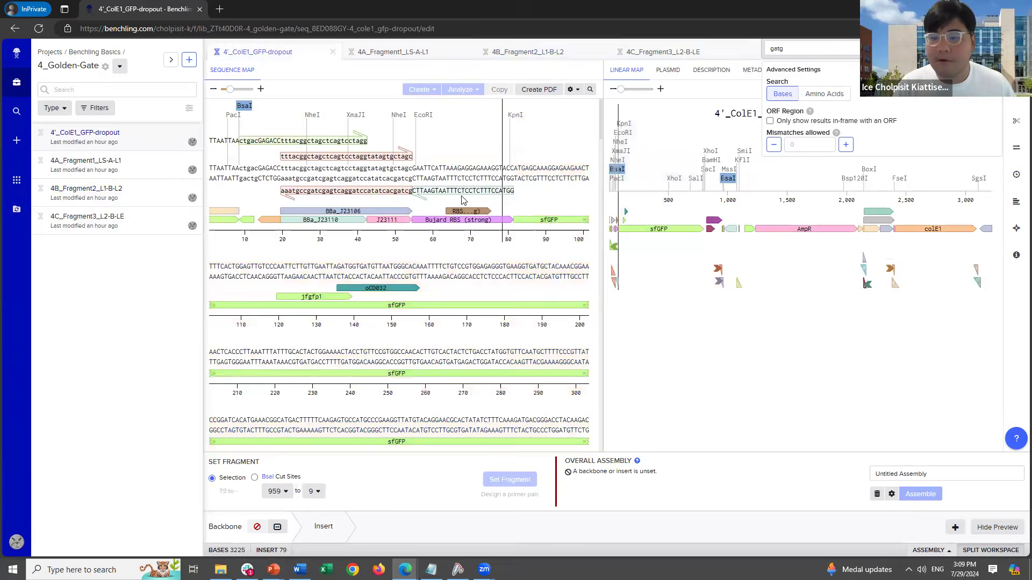
key(ctrl+a)
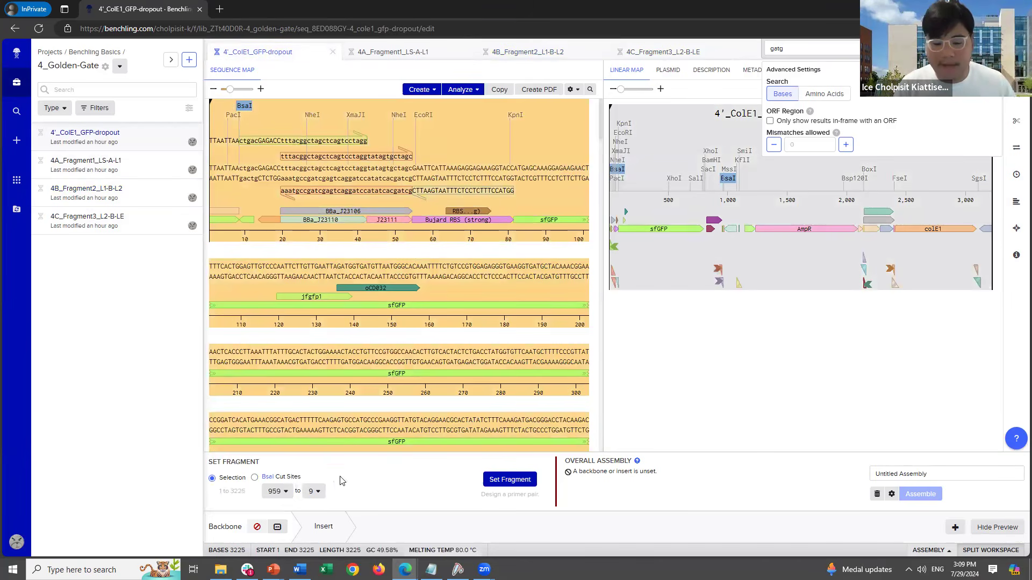
click(255, 477)
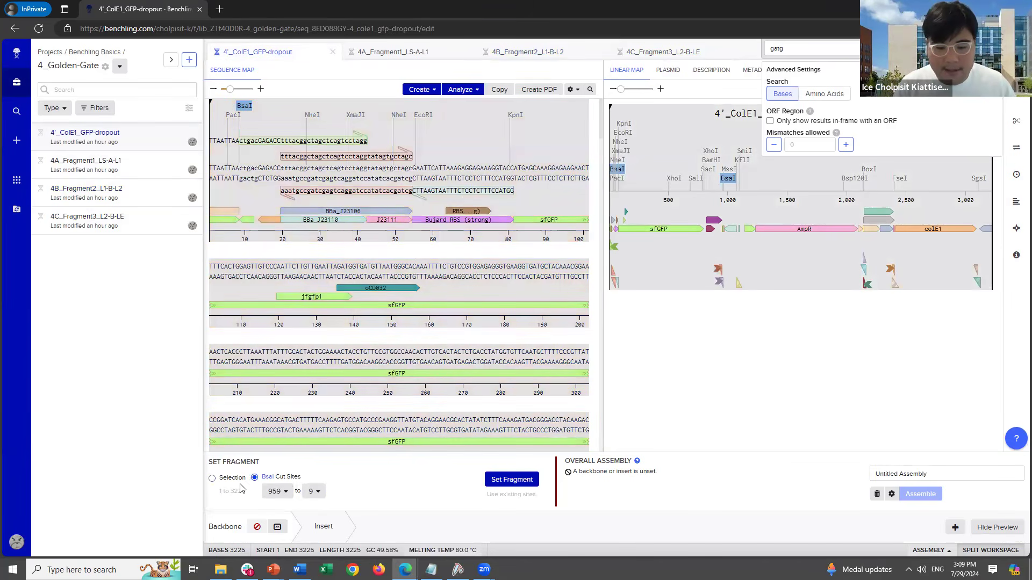
click(512, 480)
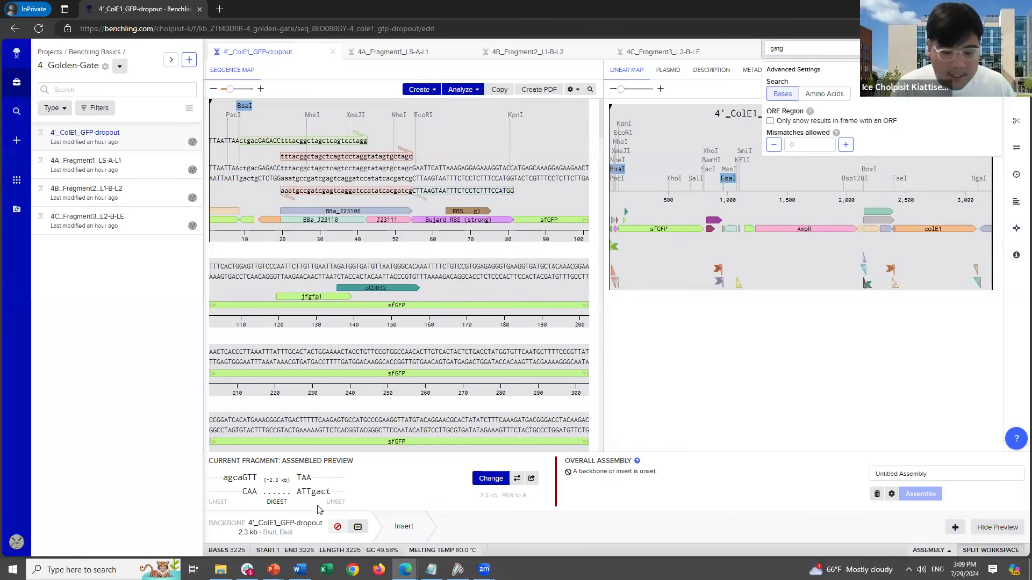
Add two more insert slots and set the first insert to 4A_Fragment1_LS-A-L1 between BsaI cut sites 10 and 245.
click(954, 529)
click(954, 528)
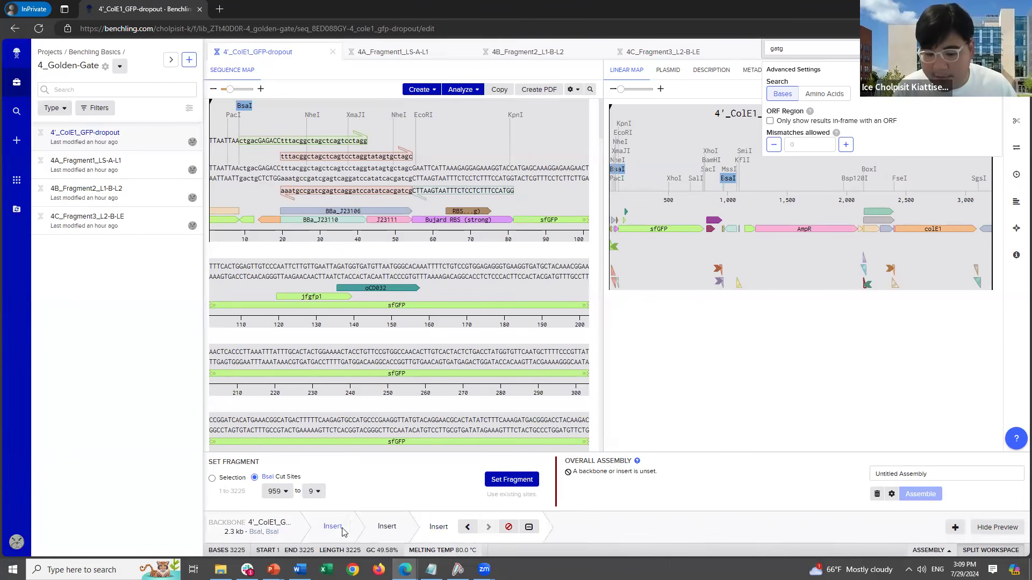
click(419, 52)
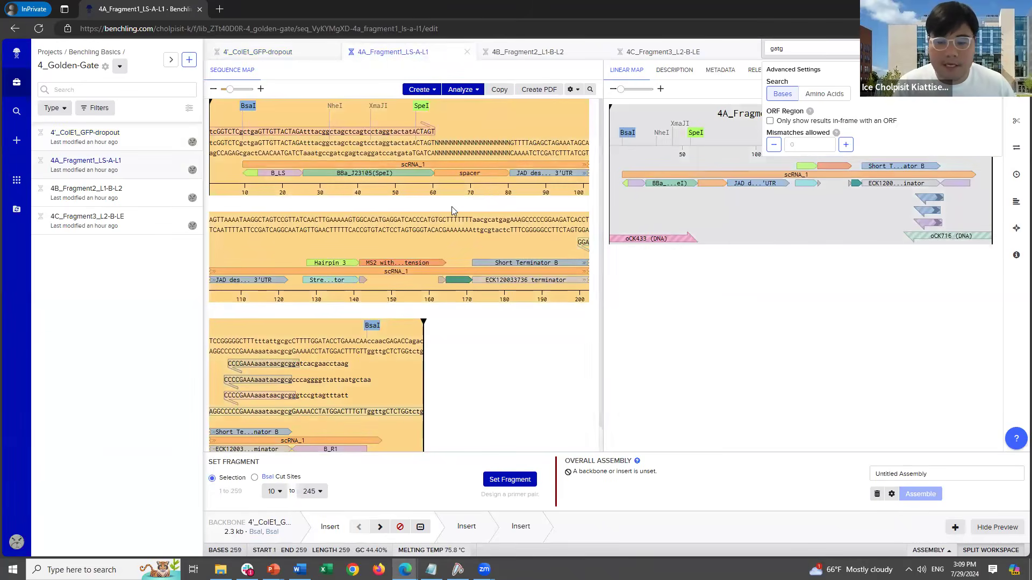
click(283, 478)
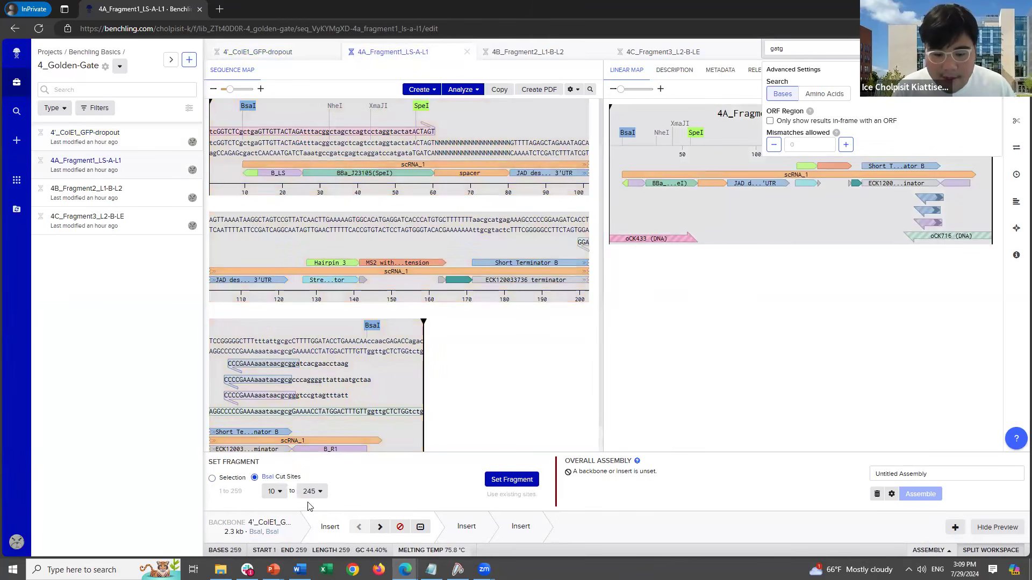
click(515, 482)
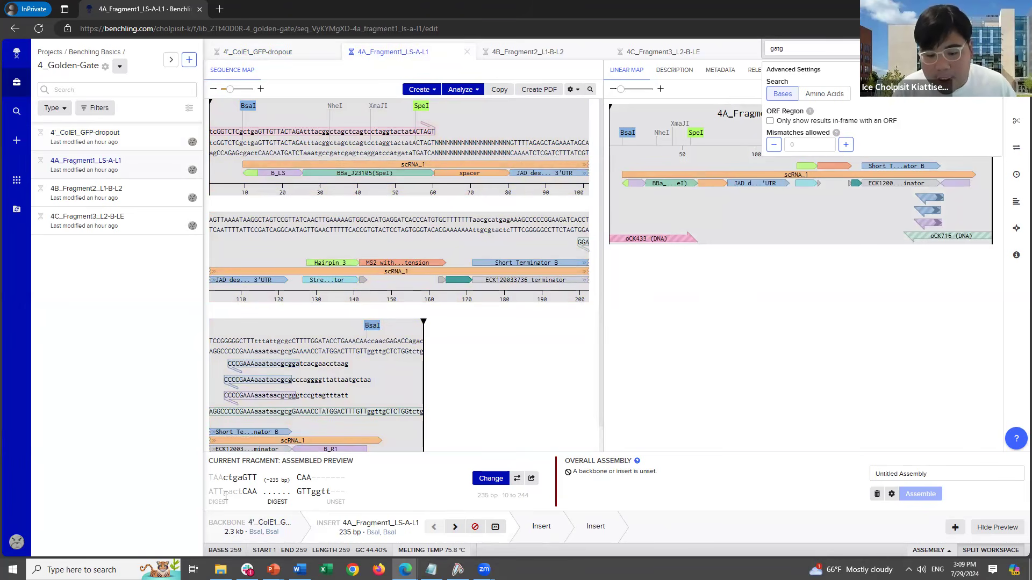
drag(233, 477, 243, 493)
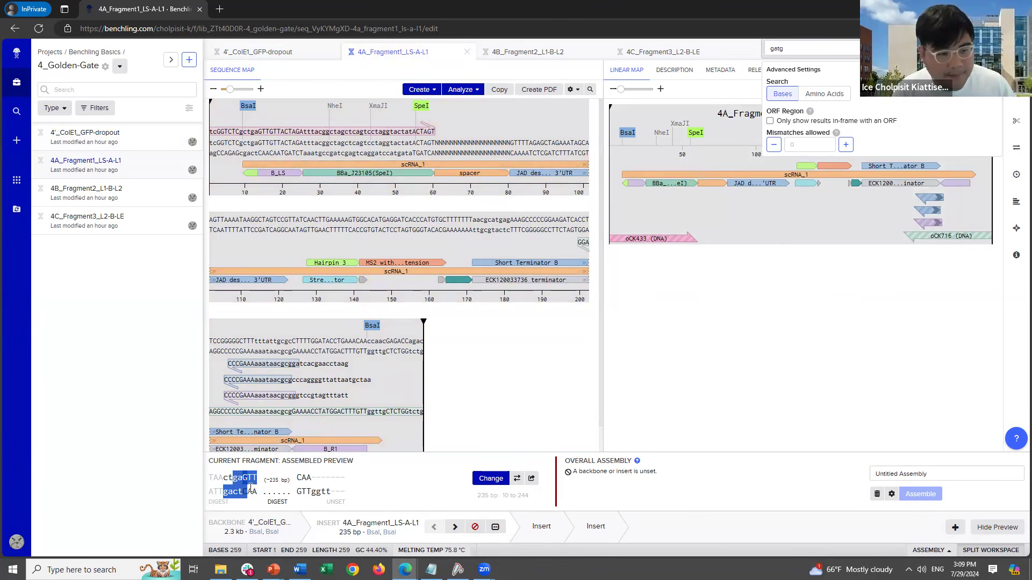
Set the second insert to 4B_Fragment2_L1-B-L2 between BsaI cut sites 10 and 245.
click(542, 528)
click(548, 52)
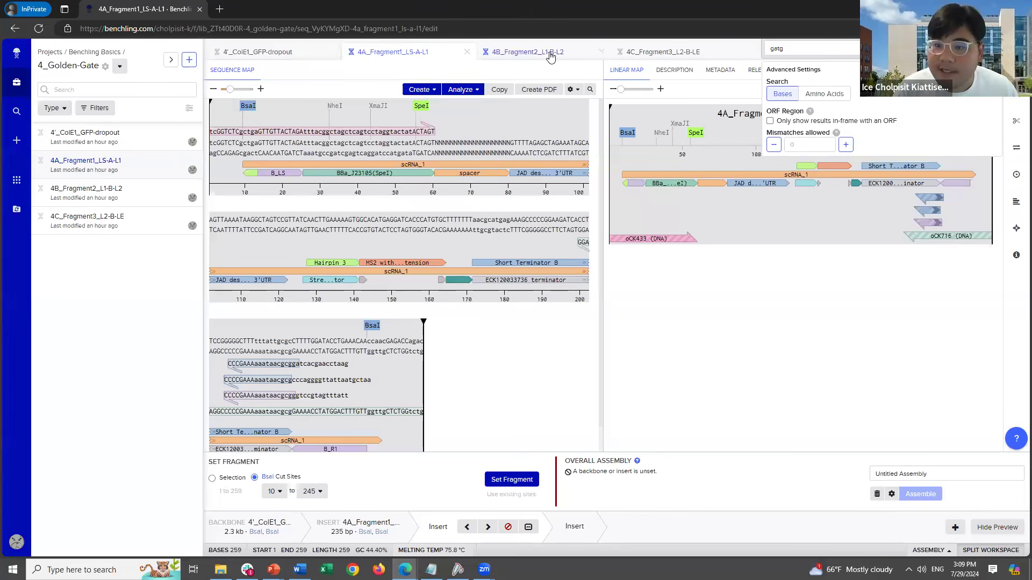
click(525, 160)
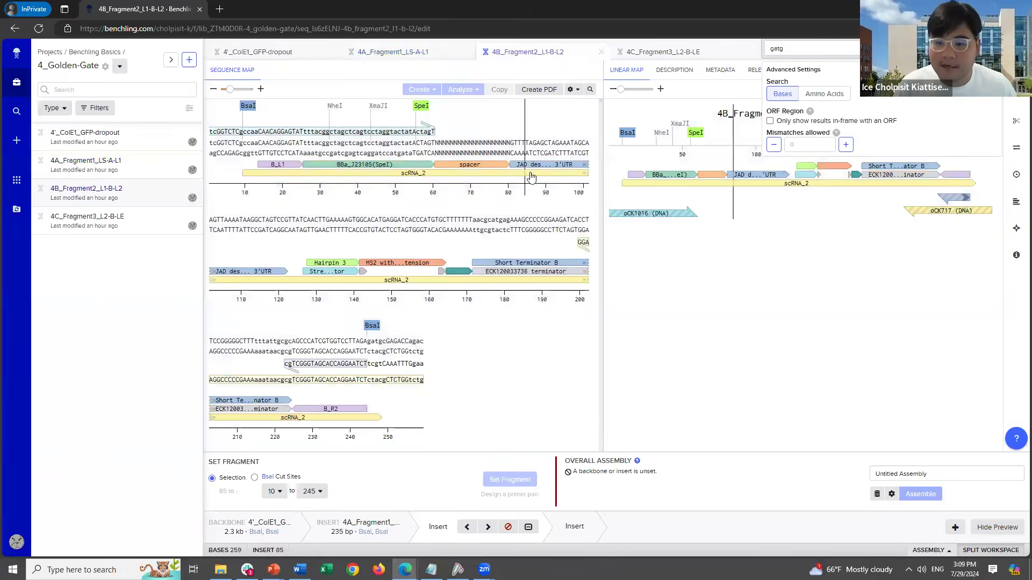
key(ctrl+a)
click(288, 477)
click(517, 484)
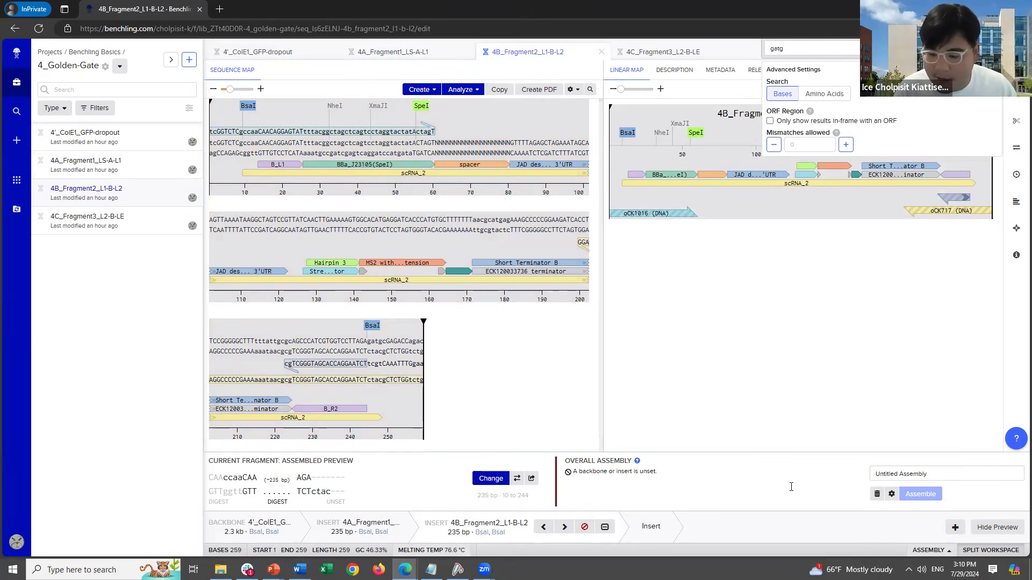
Set the third insert to 4C_Fragment3_L2-B-LE between BsaI cut sites 10 and 245.
click(650, 531)
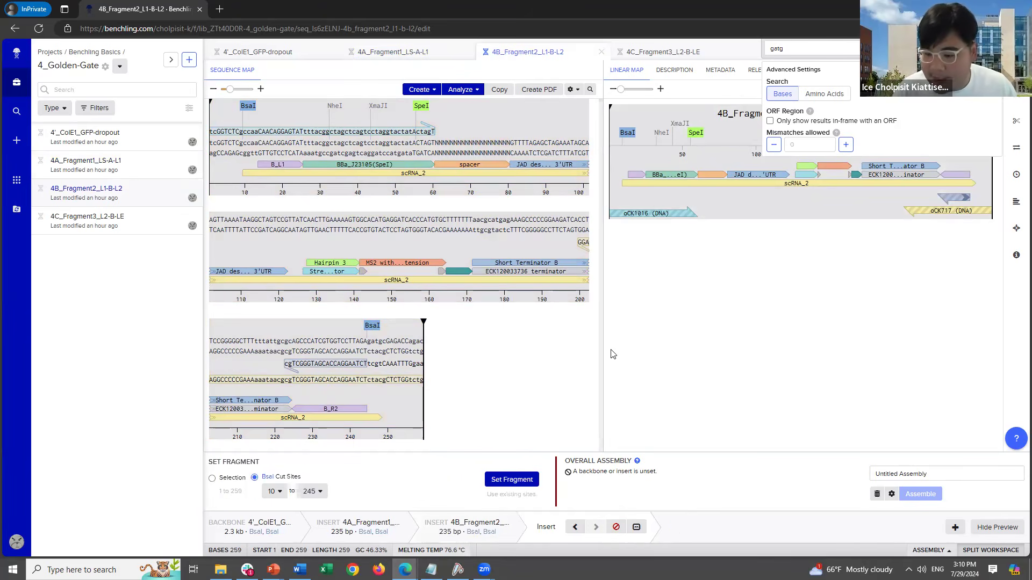
click(645, 52)
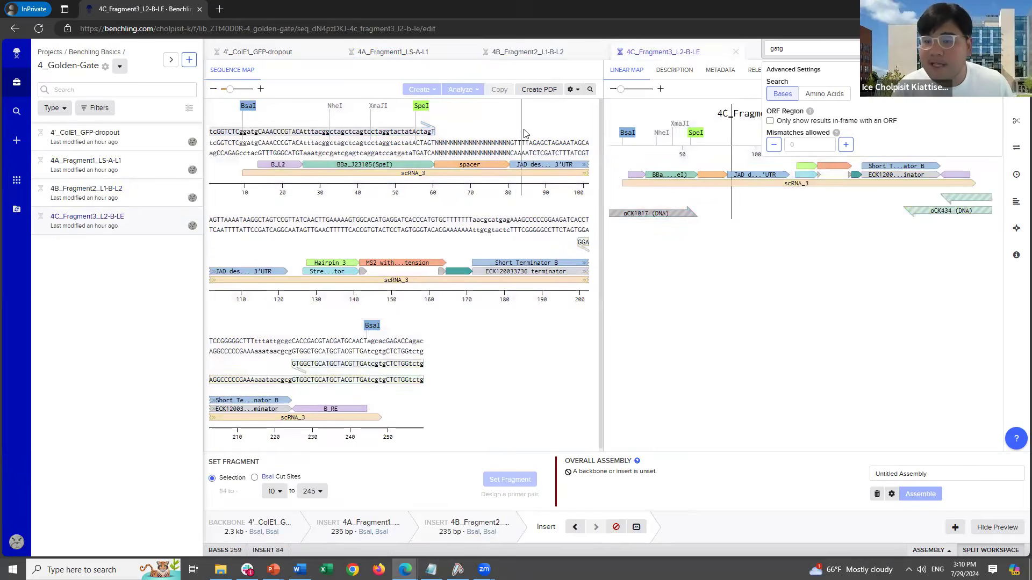
click(290, 477)
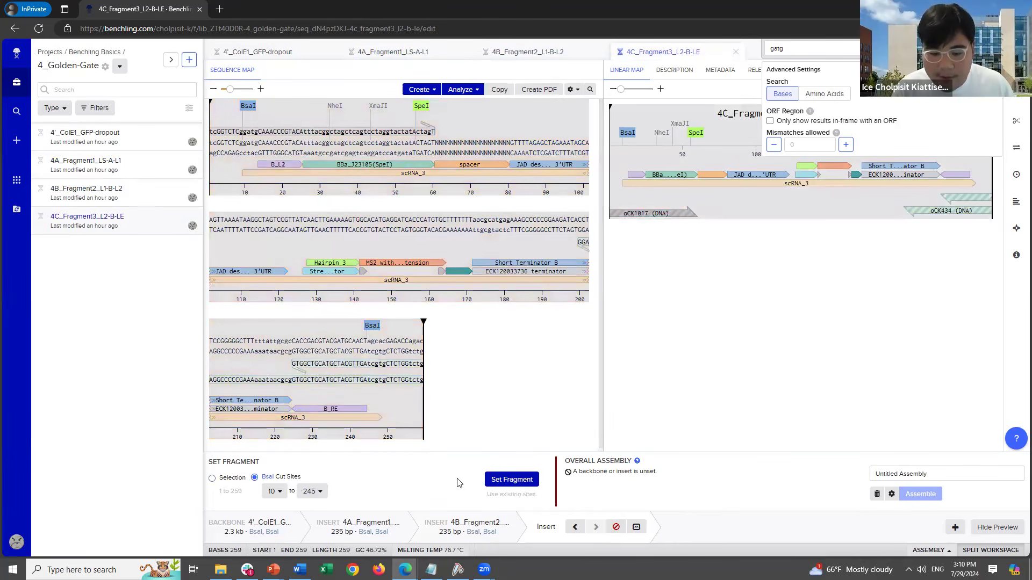
click(521, 484)
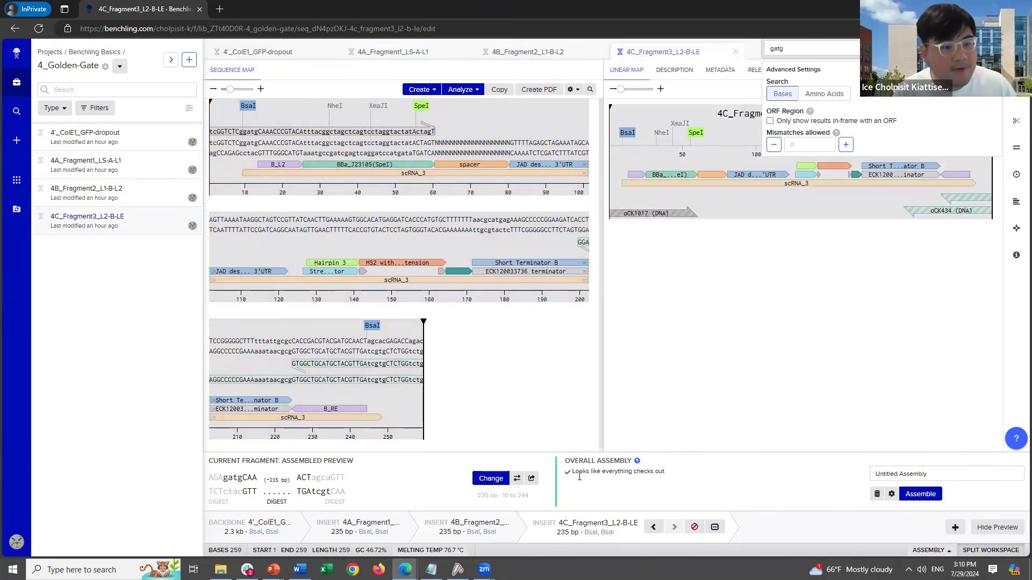
click(548, 391)
Name the assembly 3-gRNA-Assembly and assemble it into the 4_Golden-Gate folder.
triple_click(961, 475)
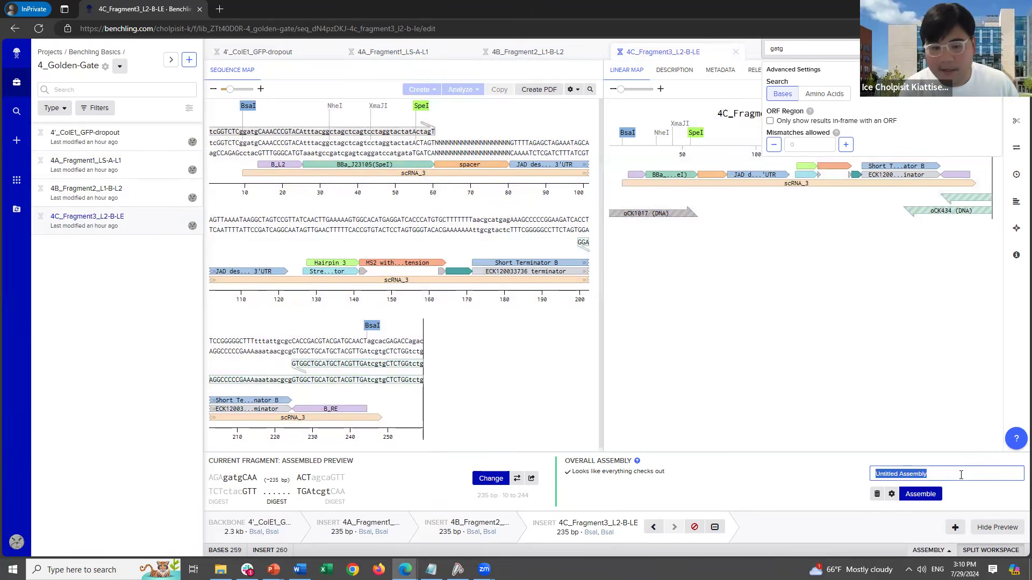
text(3)
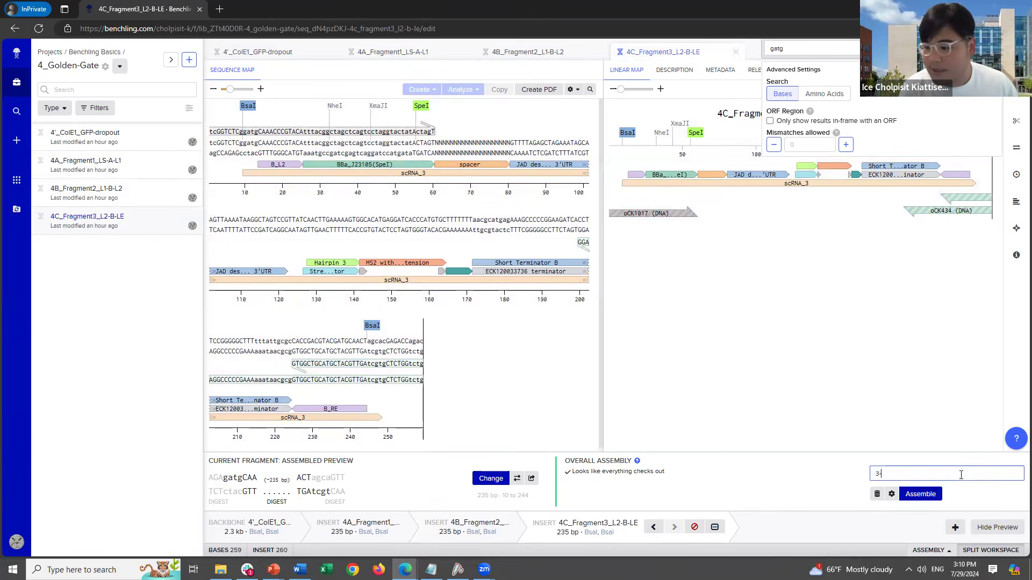
text(-gRNA-Assembly)
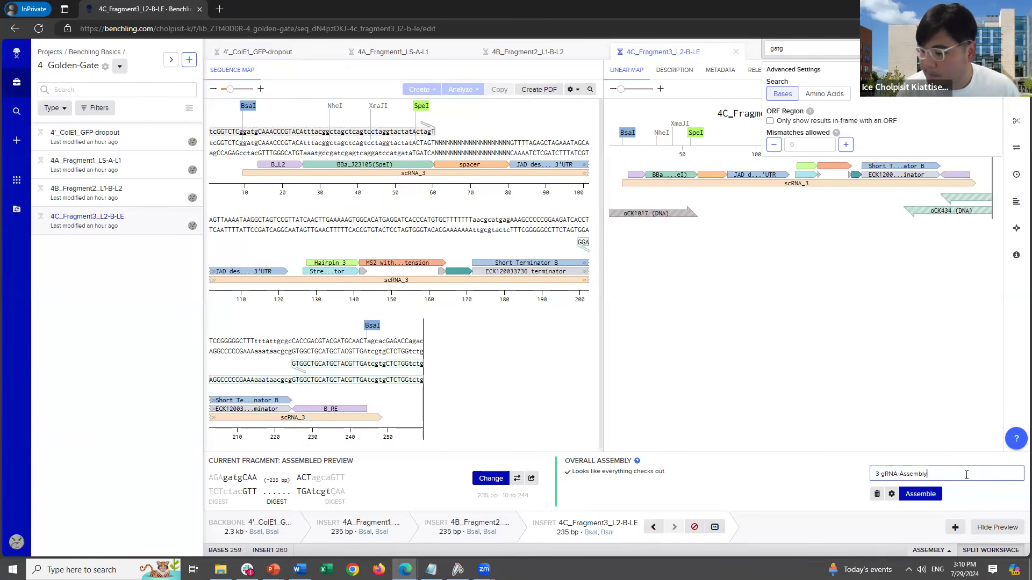
click(925, 500)
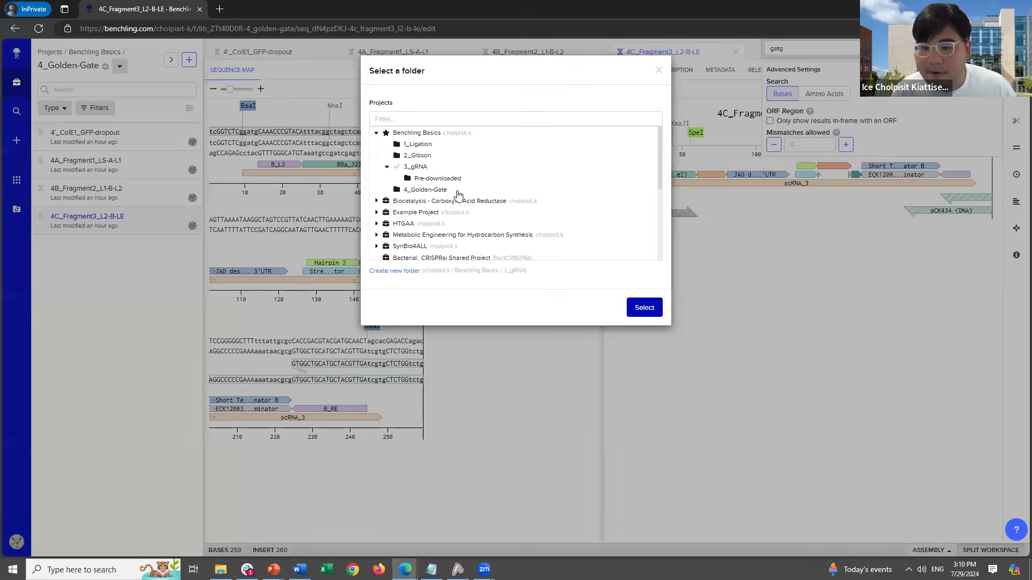
click(639, 308)
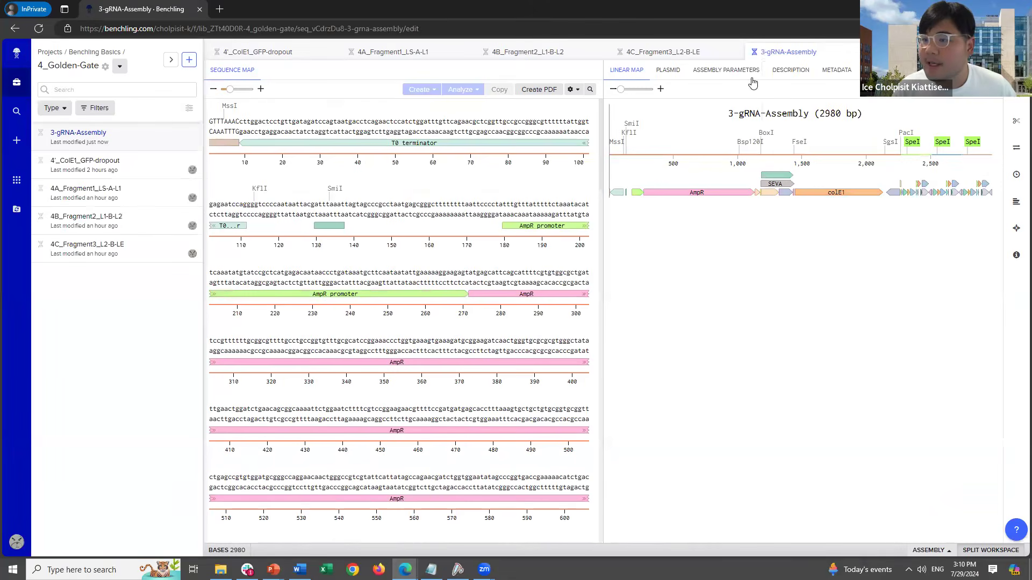
Examine the plasmid map of 3-gRNA-Assembly around the three inserted fragments.
click(667, 70)
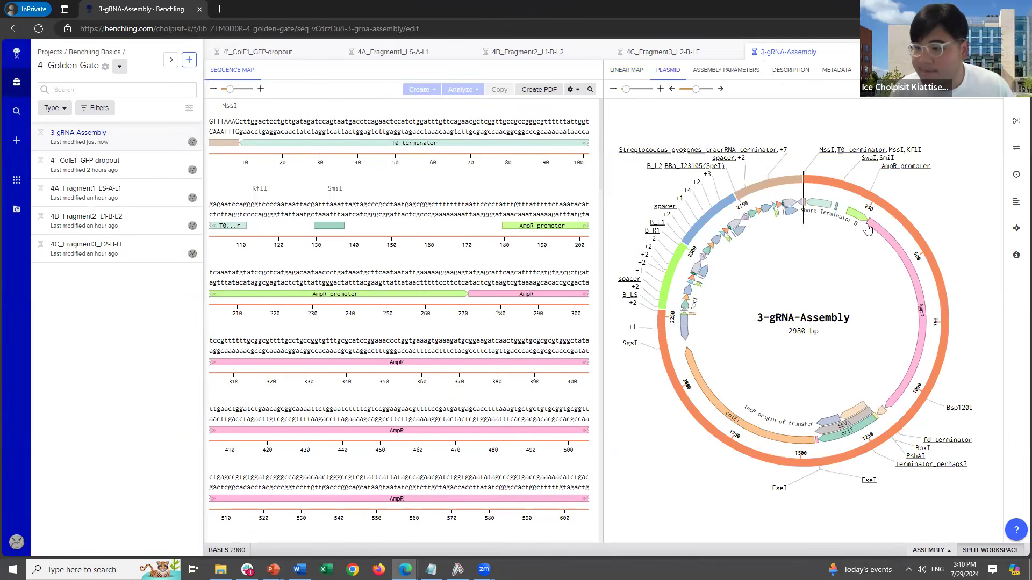
click(825, 187)
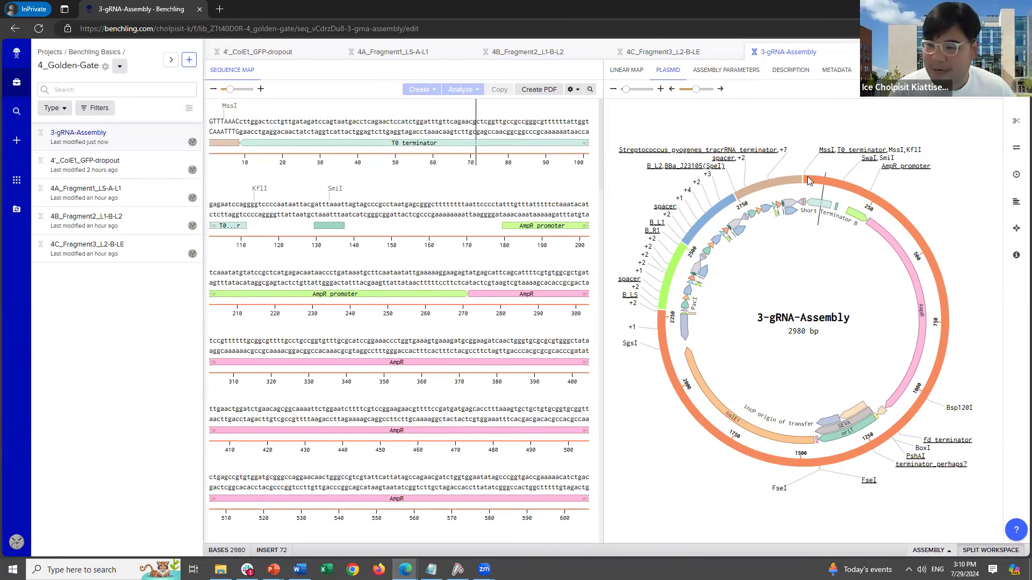
mouse_move(781, 140)
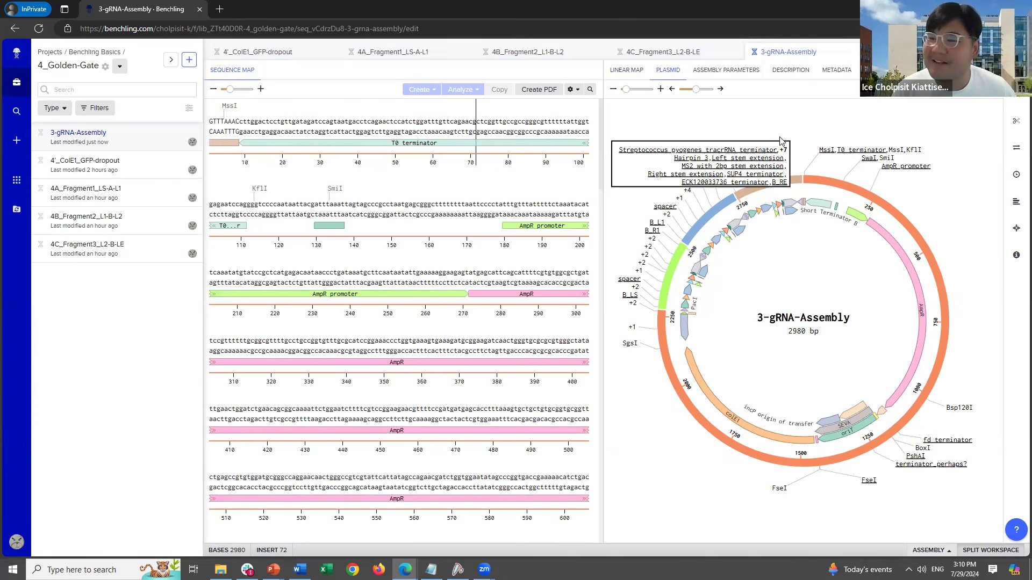
Review the assembly's sticky ends and copy tcag, the reverse complement at the junction between the backbone and 4A_Fragment1_LS-A-L1.
click(751, 74)
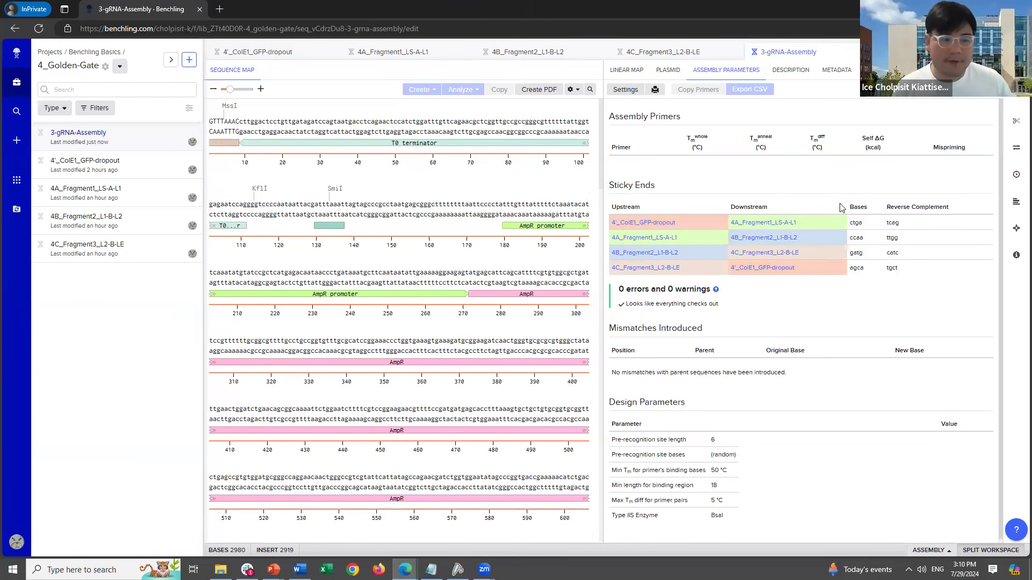
double_click(856, 225)
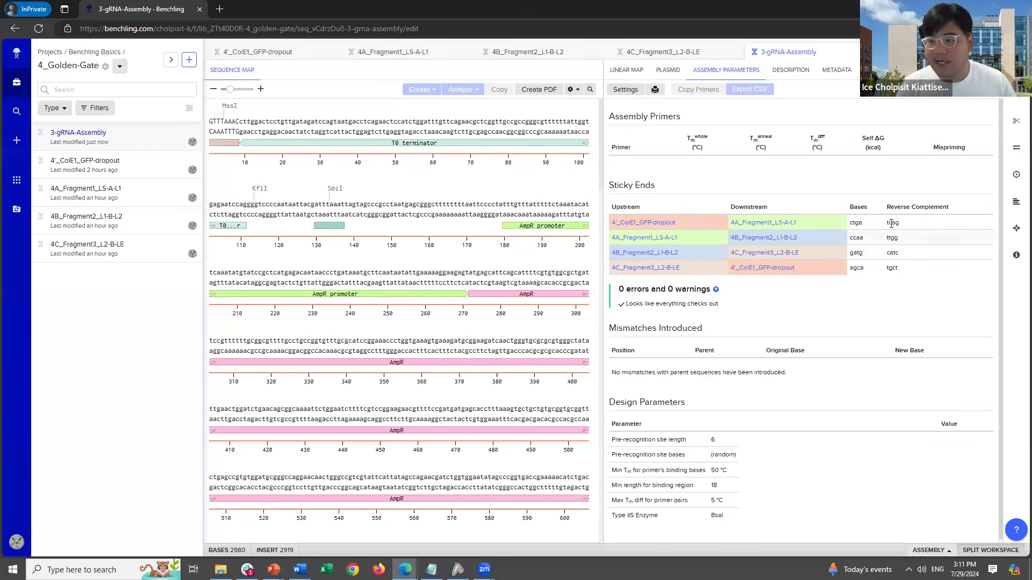
double_click(891, 222)
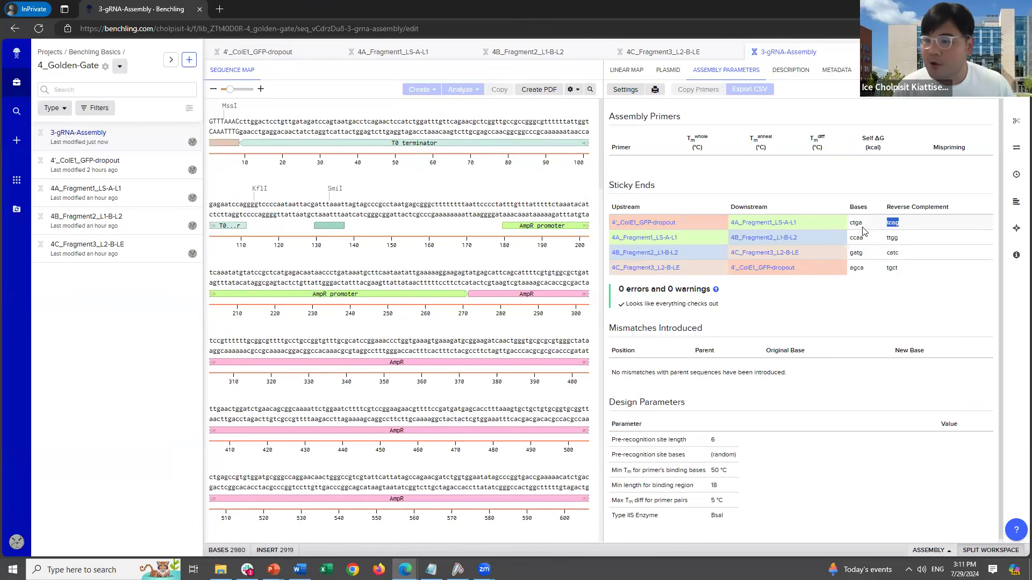
Duplicate 4C_Fragment3_L2-B-LE as 4C_Fragment3_L2-B-LE_tcag in the 4_Golden-Gate folder and replace the copy's bases 245–248 with tcag.
click(680, 54)
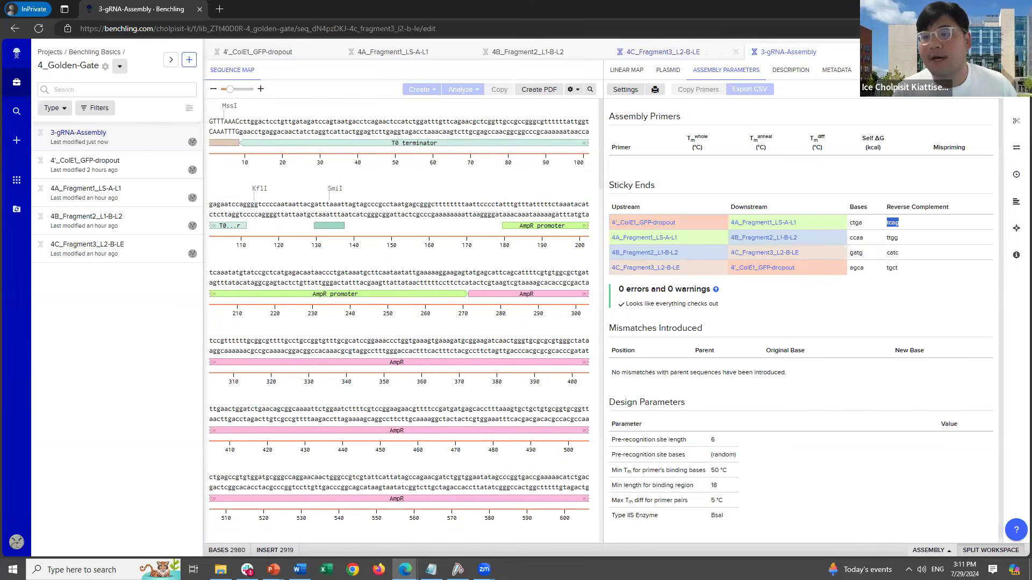
click(499, 89)
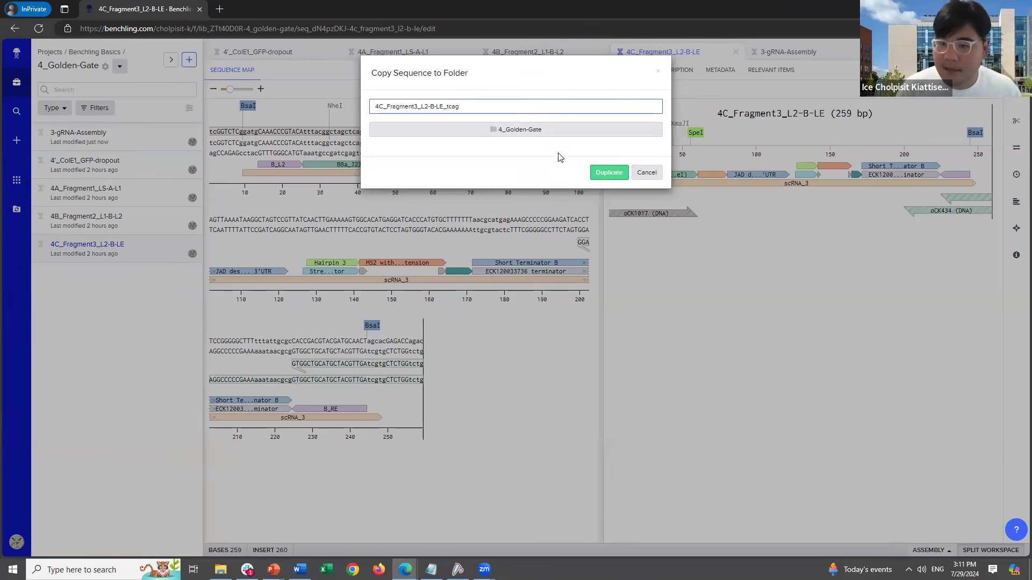
click(611, 172)
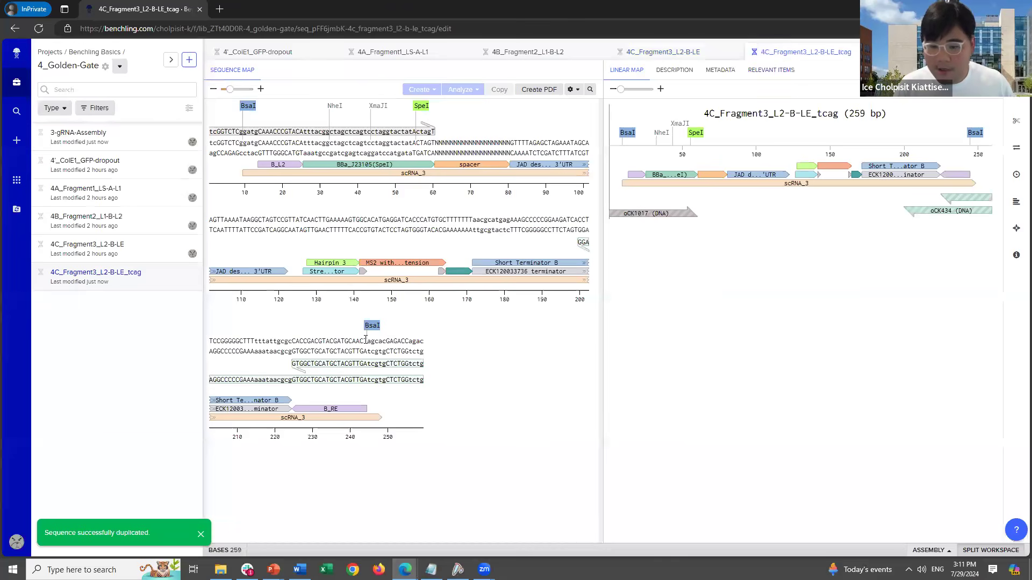
click(376, 327)
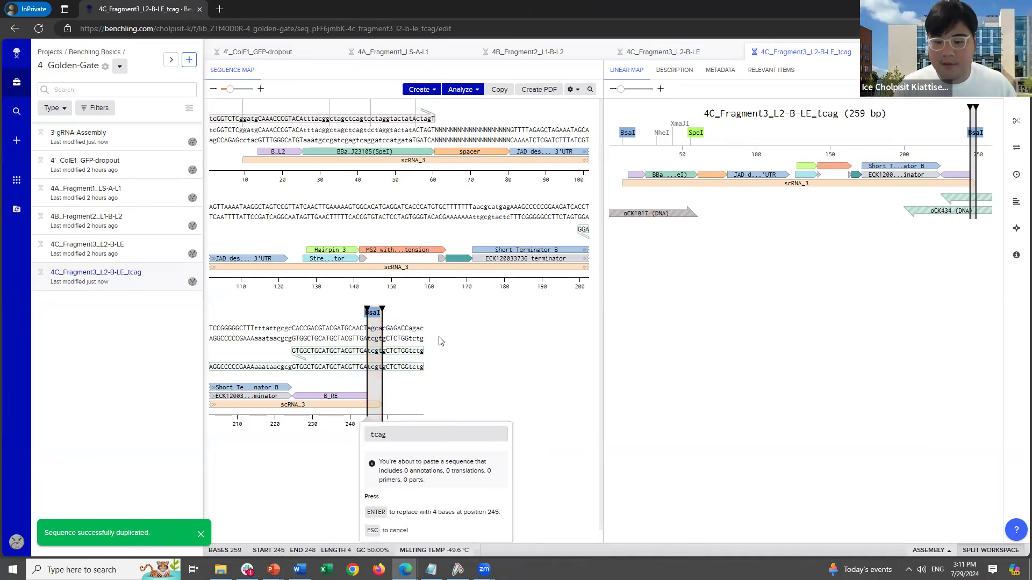
key(Return)
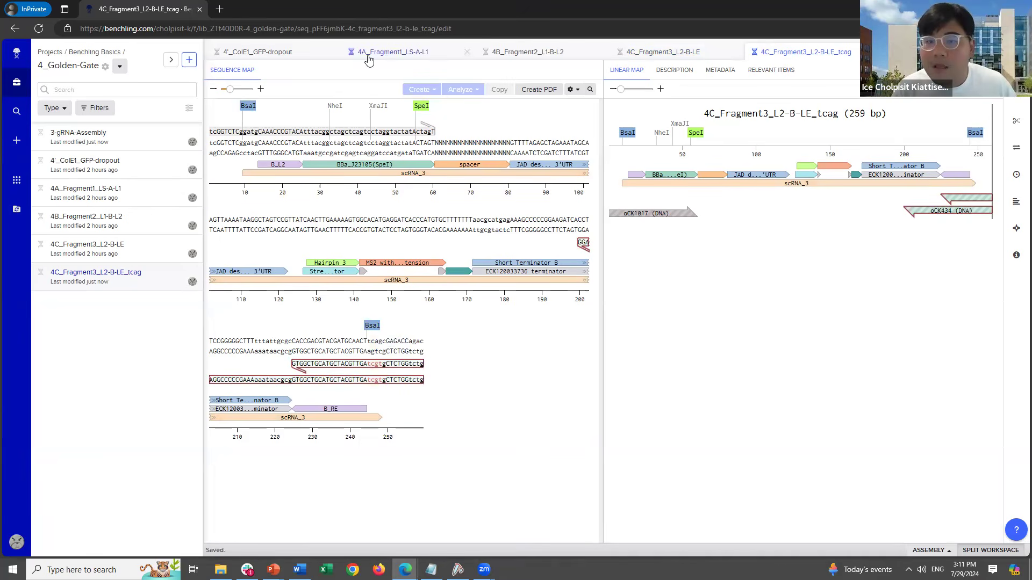
Start another Golden Gate assembly and set its backbone to 4'_ColE1_GFP-dropout between BsaI cut sites 959 and 9.
click(928, 551)
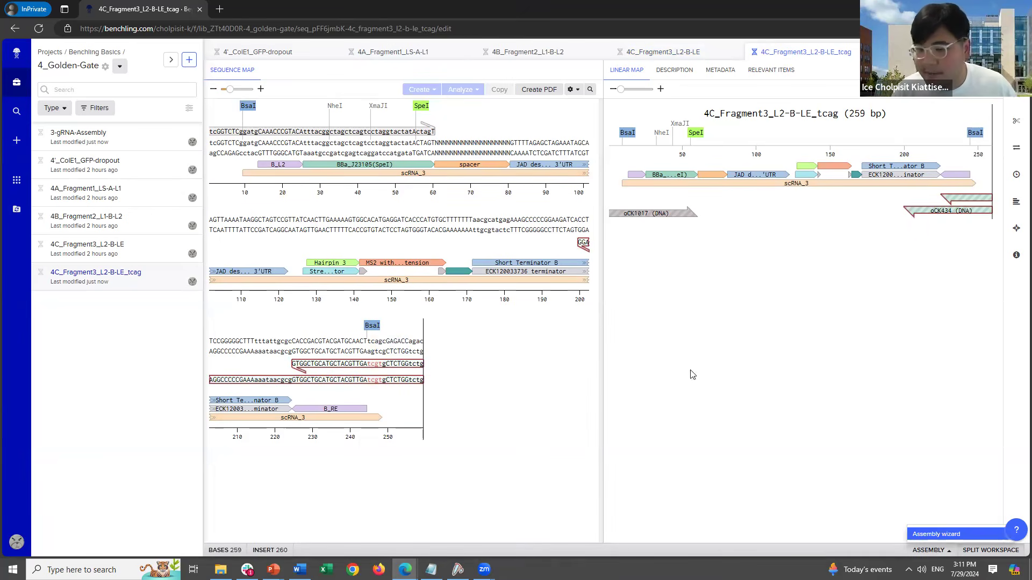
click(446, 152)
click(605, 253)
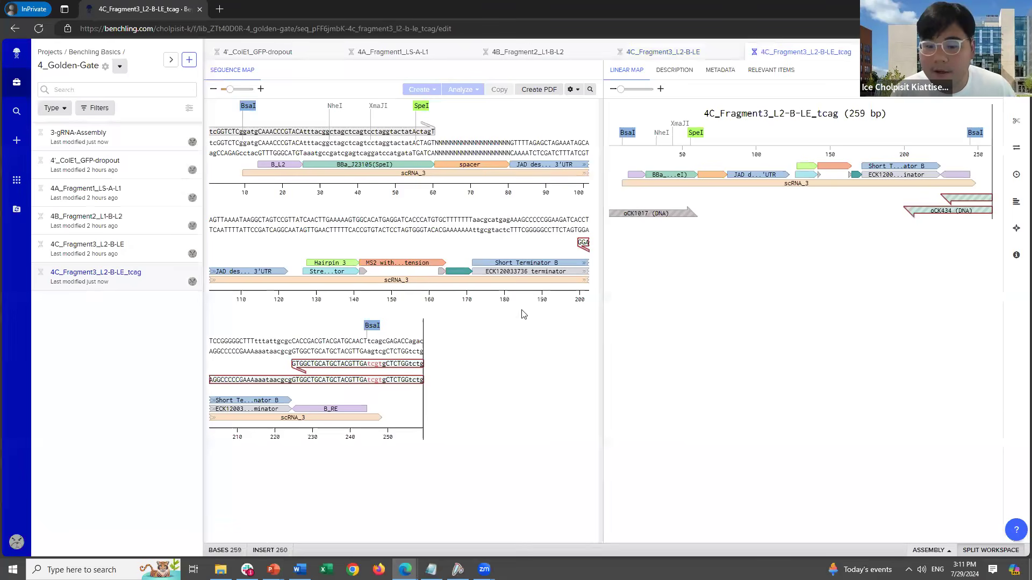
click(272, 51)
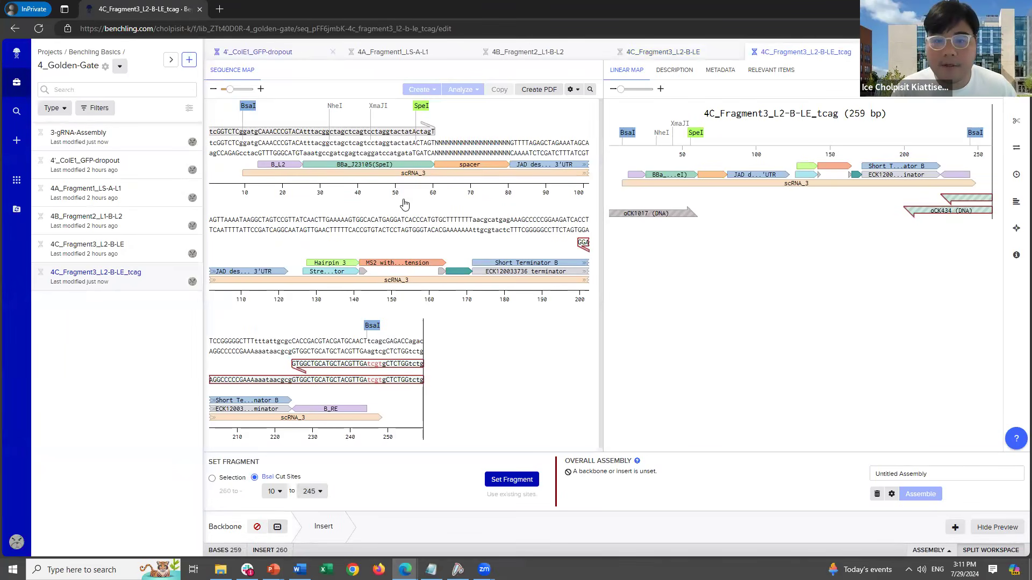
click(256, 477)
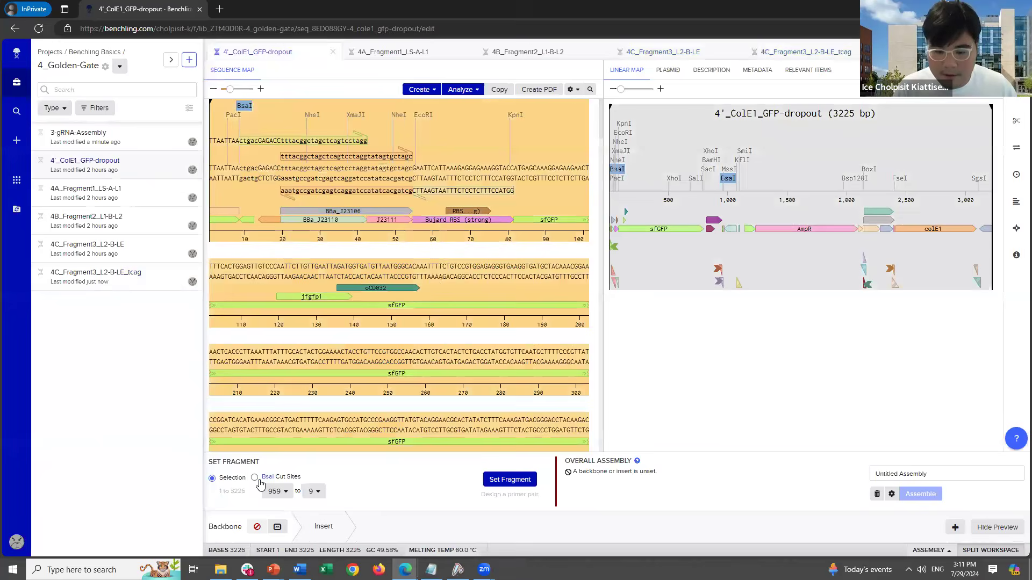
click(511, 479)
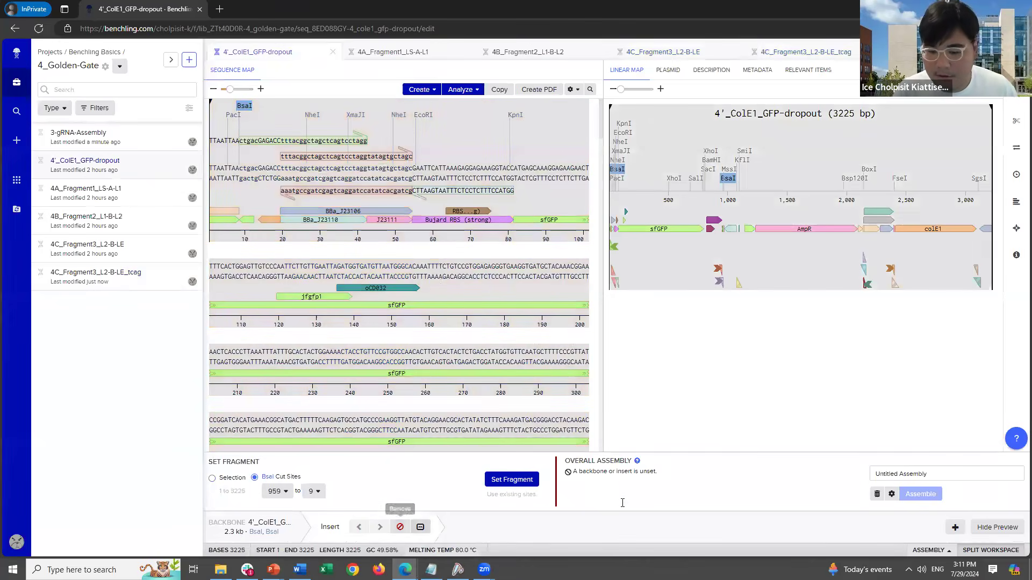
Add two insert slots and set the first two inserts to 4A_Fragment1_LS-A-L1 and 4B_Fragment2_L1-B-L2 between BsaI cut sites 10 and 245.
click(955, 527)
click(955, 527)
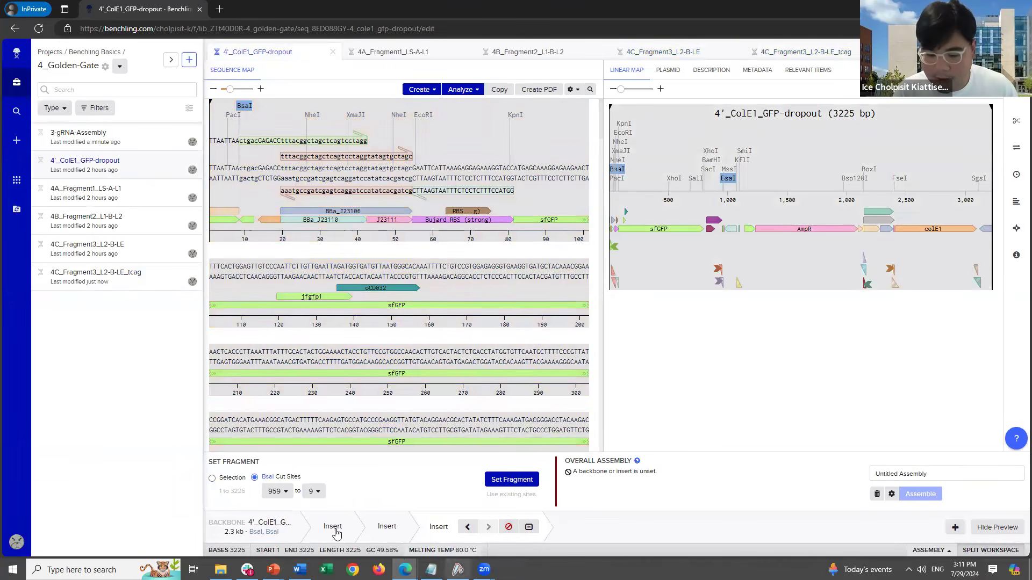
click(392, 51)
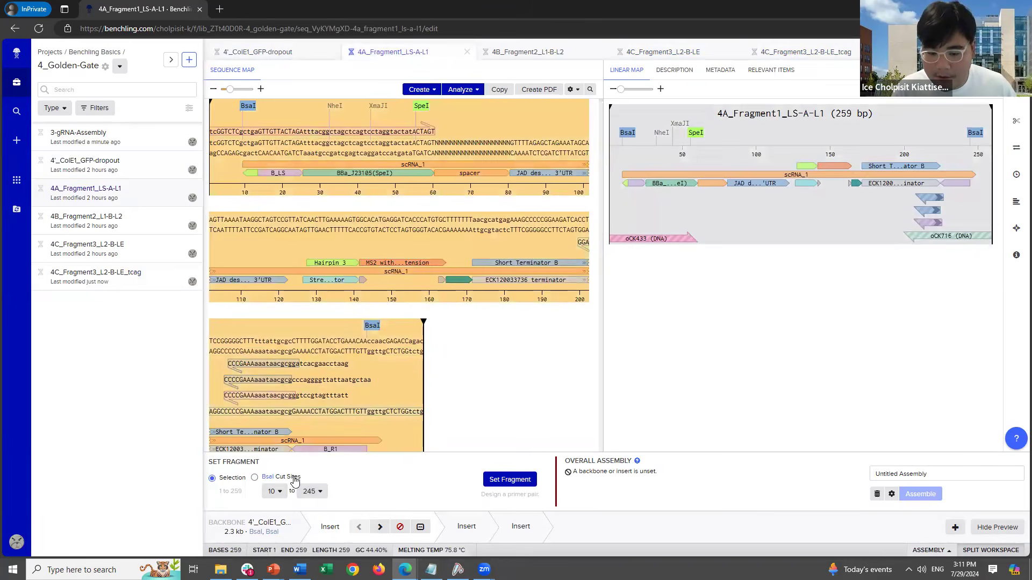
click(508, 480)
click(454, 526)
click(527, 52)
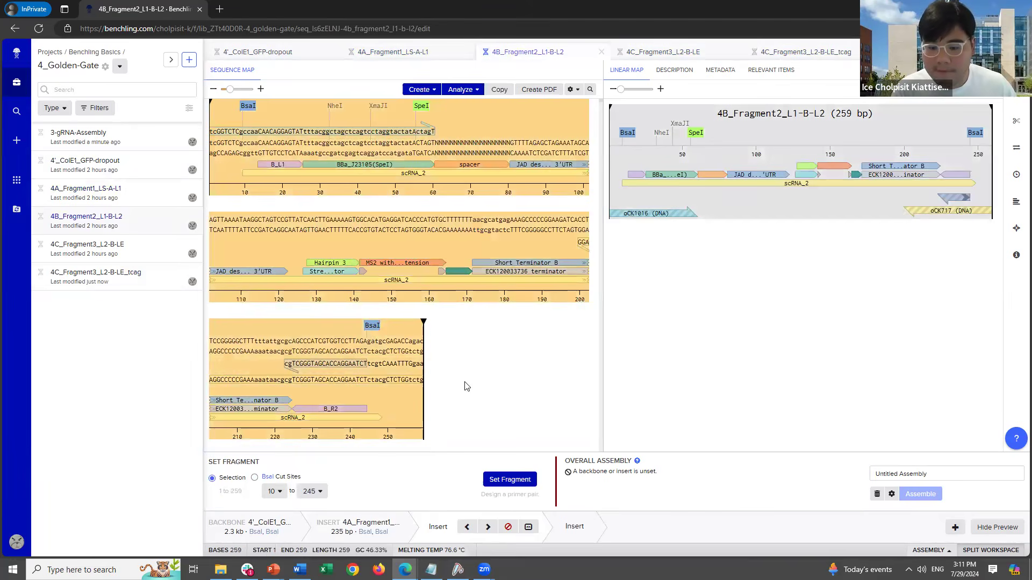
click(511, 481)
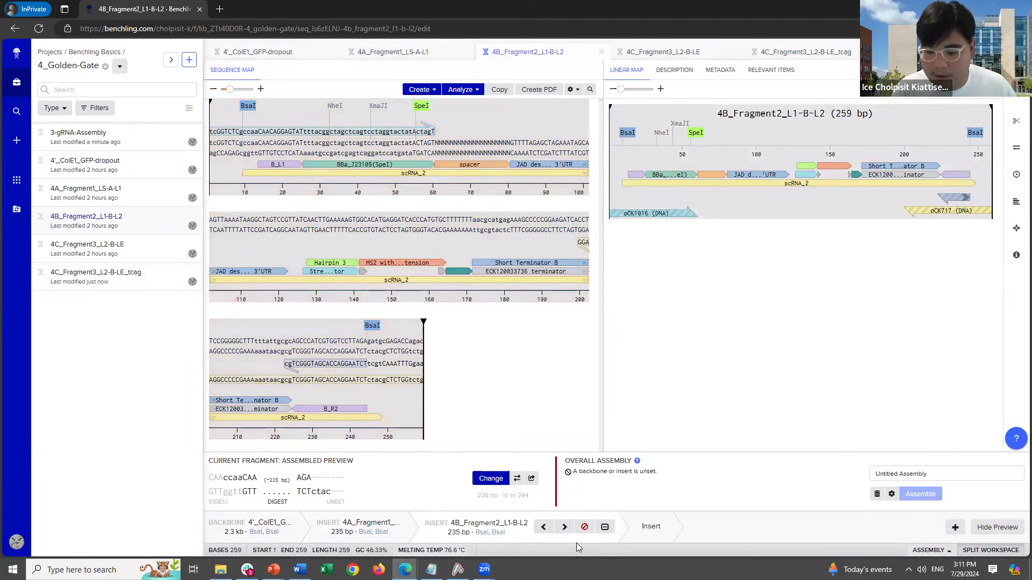
Set the third insert to 4C_Fragment3_L2-B-LE_tcag between BsaI cut sites 10 and 245.
click(656, 539)
click(827, 52)
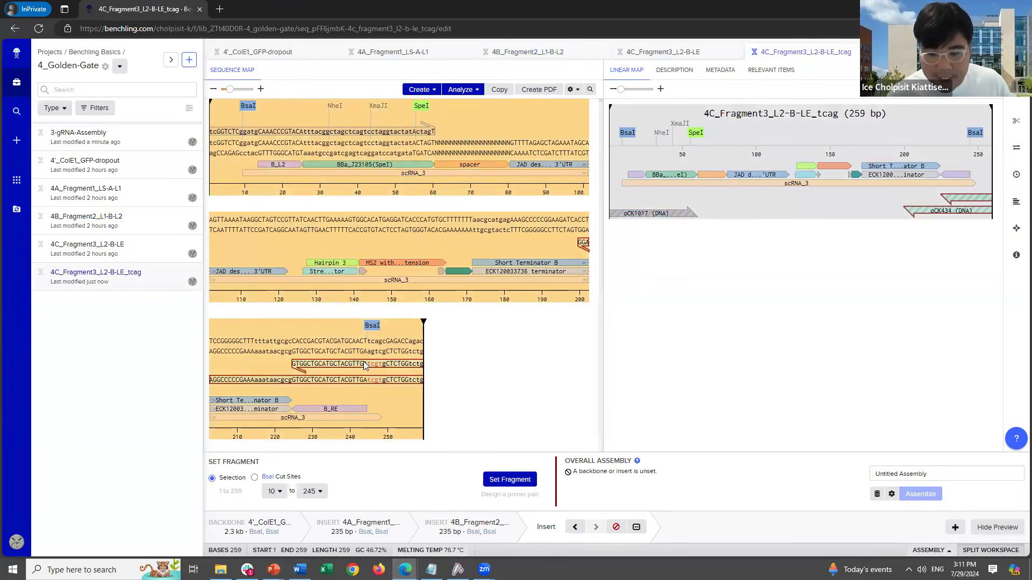
click(285, 477)
click(510, 479)
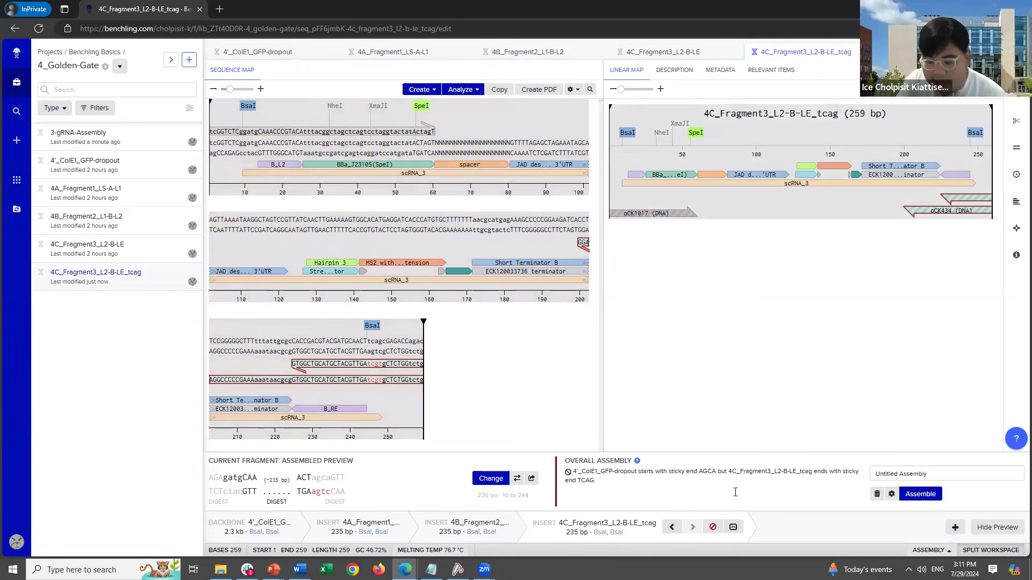
Read the overall assembly message about the sticky ends of the backbone and 4C_Fragment3_L2-B-LE_tcag.
double_click(630, 472)
click(645, 472)
drag(656, 473, 709, 473)
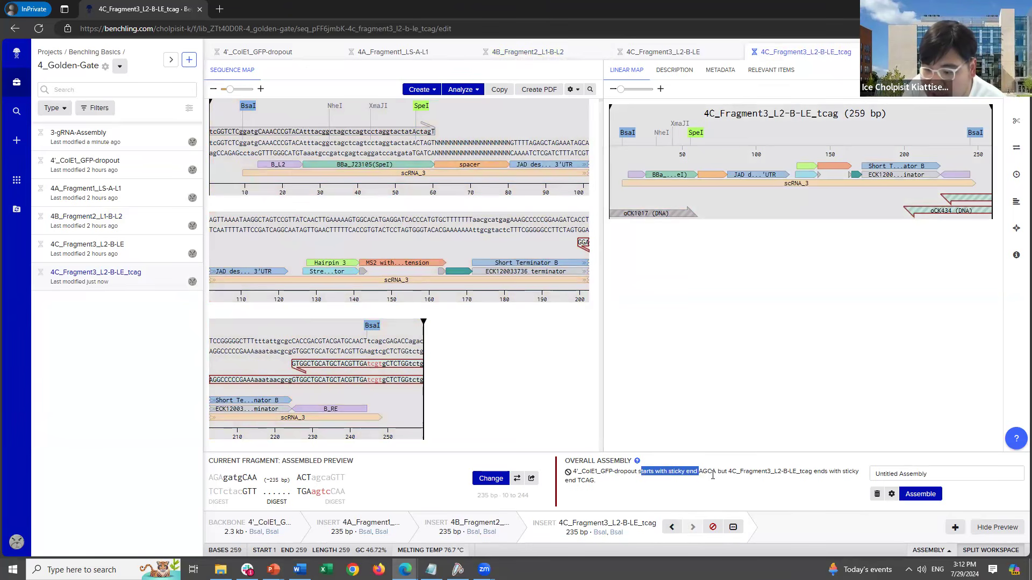
click(753, 475)
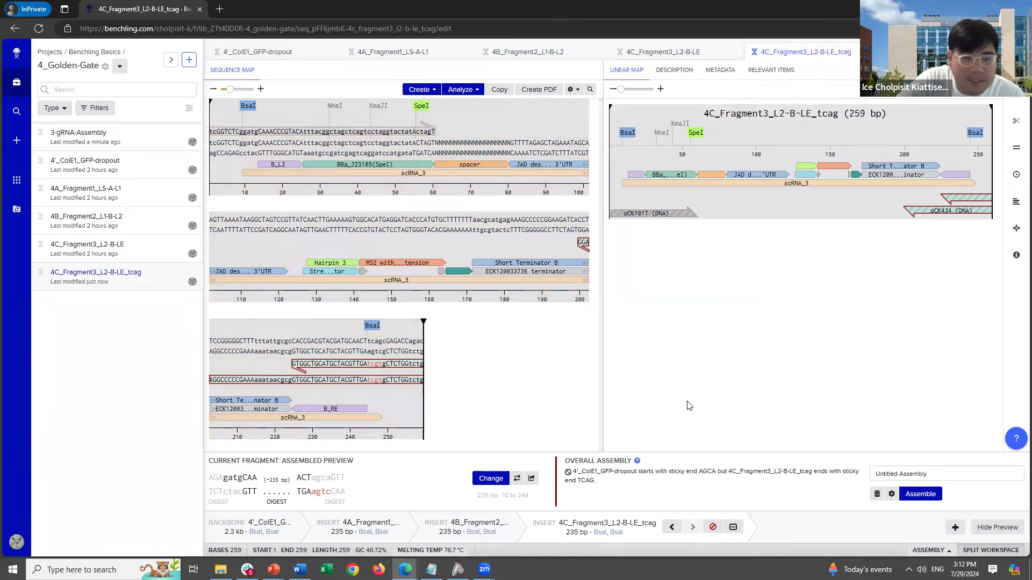
click(493, 366)
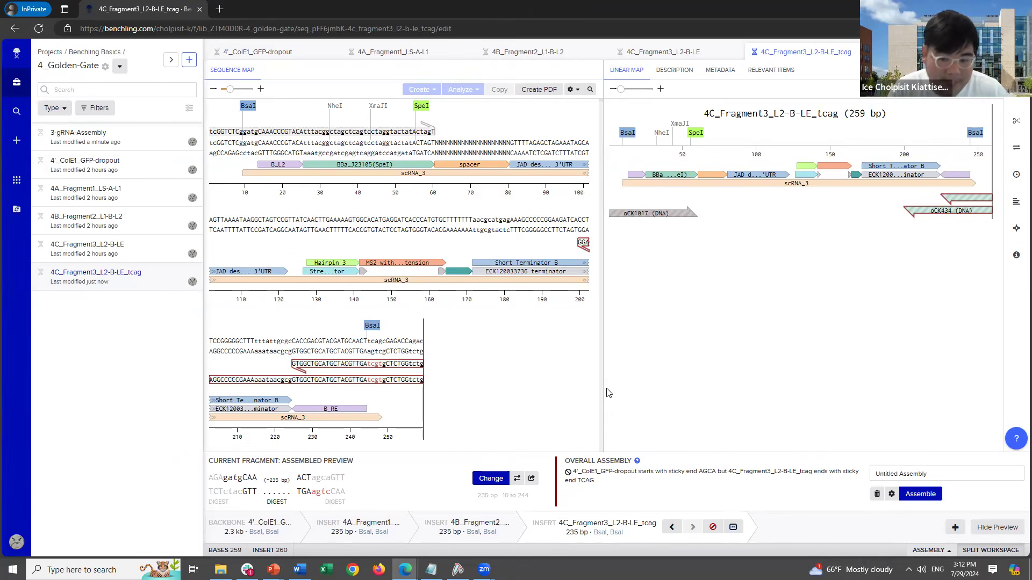
click(499, 221)
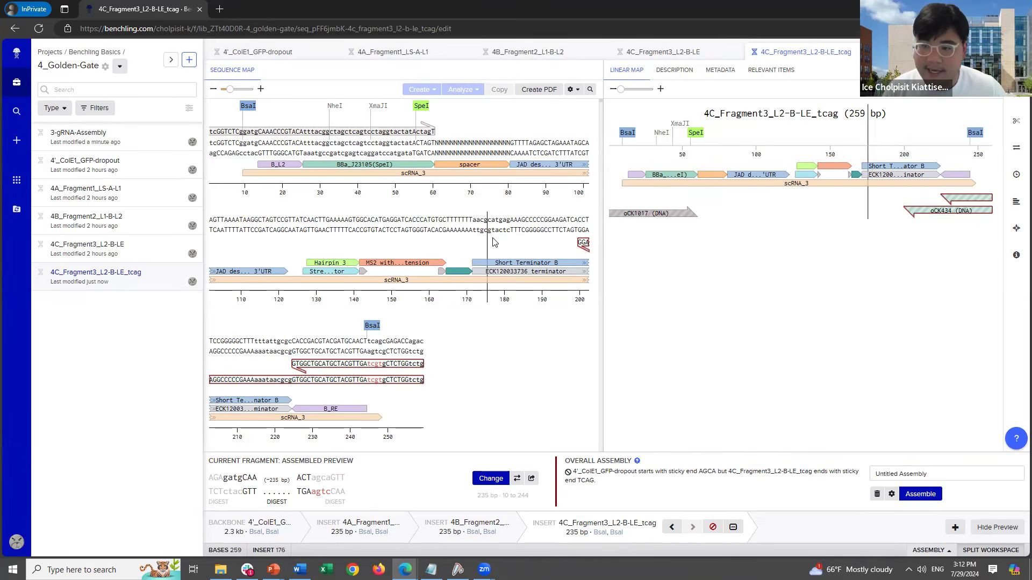
click(420, 225)
click(458, 226)
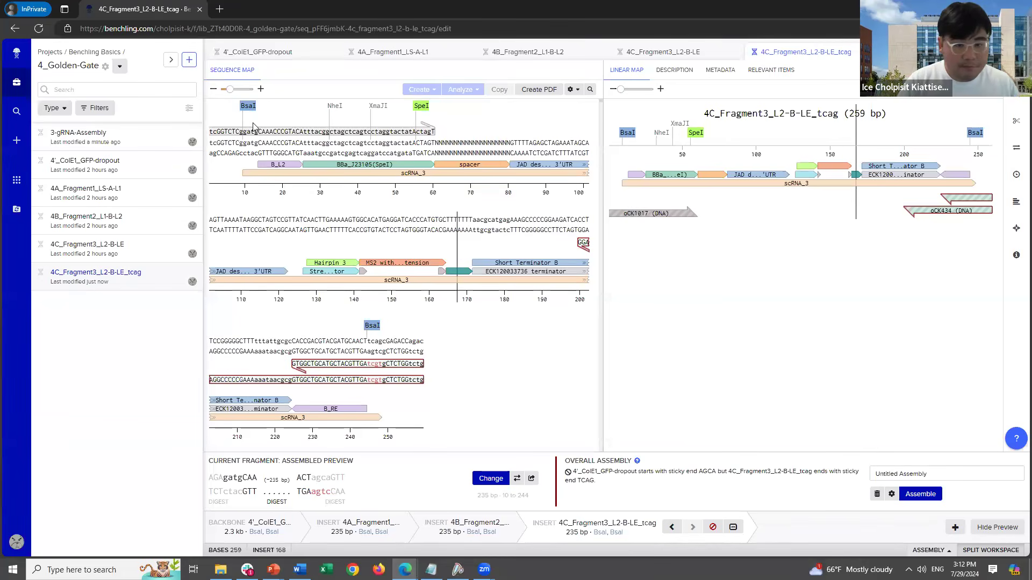
click(465, 215)
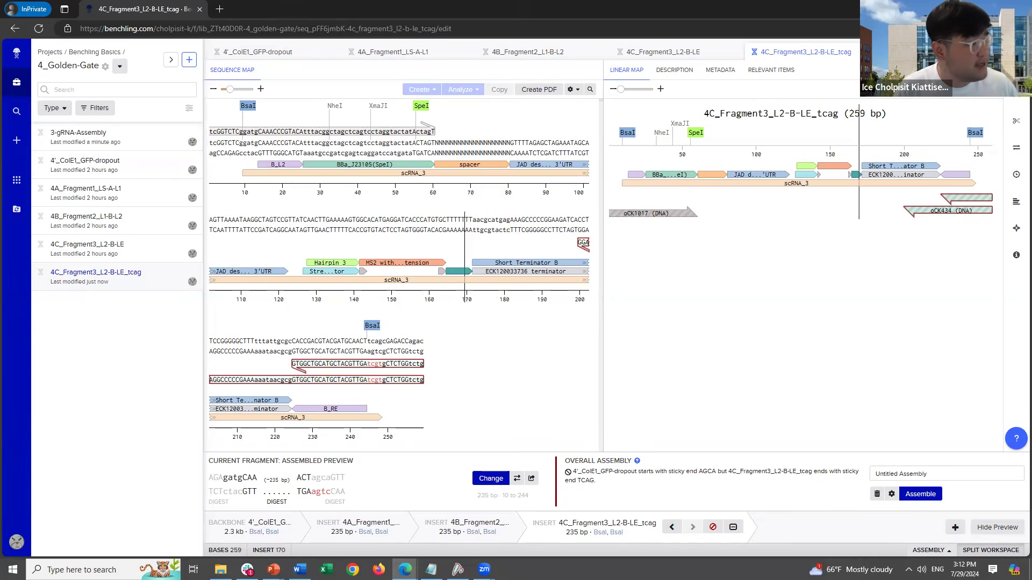
click(273, 569)
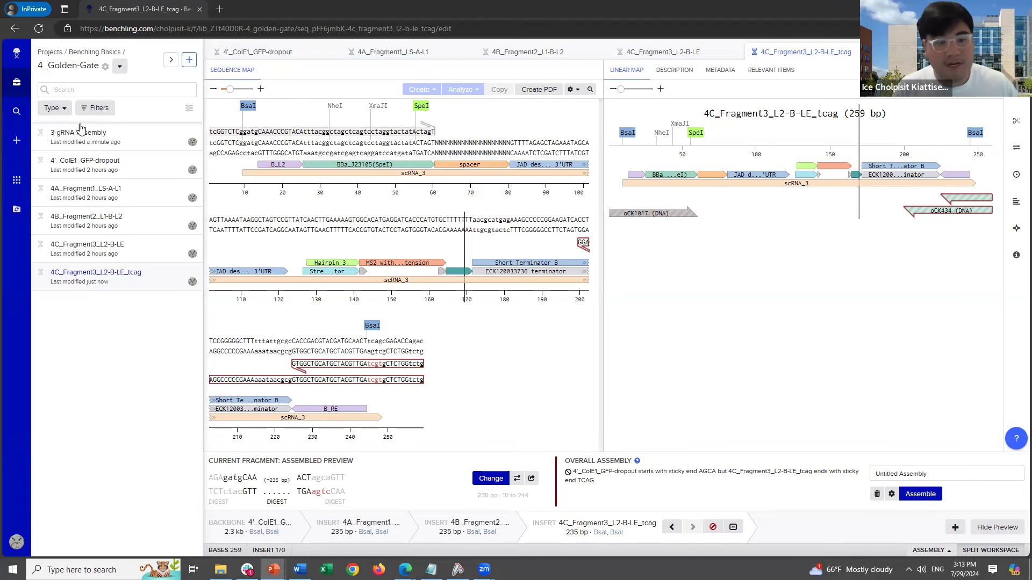
Open the Benchling Basic Notes entry in the Benchling Basics project and link 4A_Fragment1_LS-A-L1 below the ligation line.
click(104, 54)
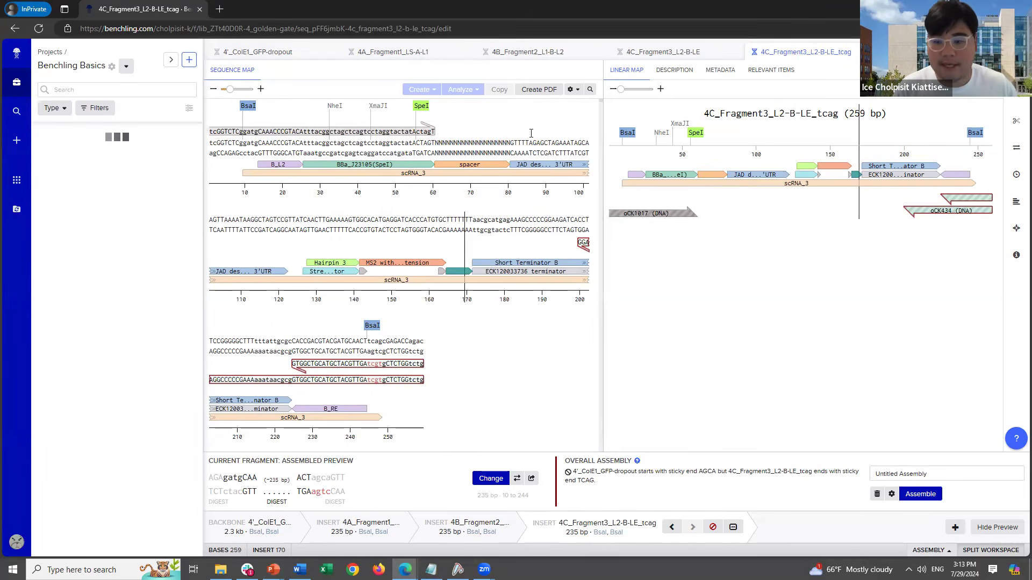
click(122, 247)
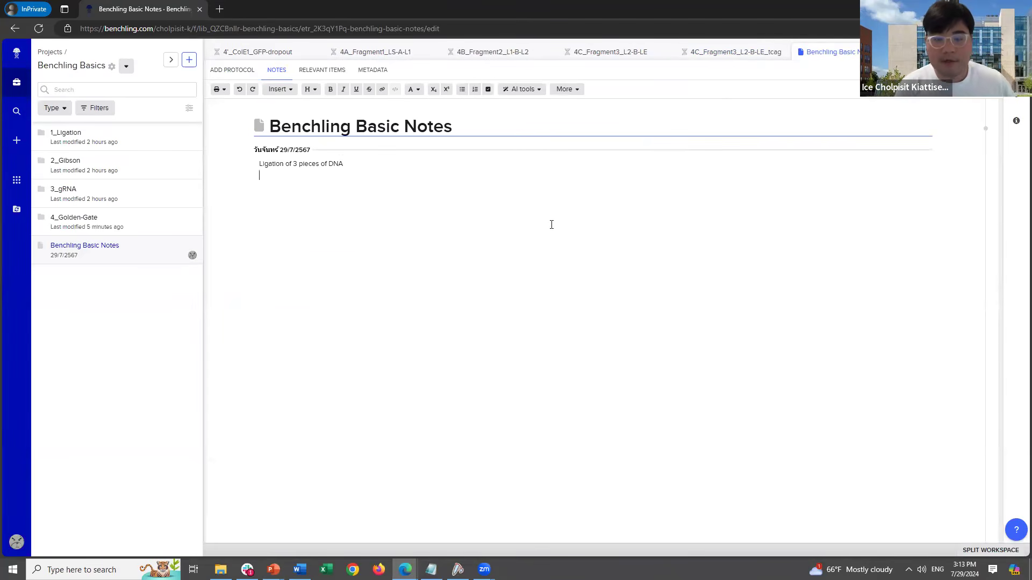
text(@)
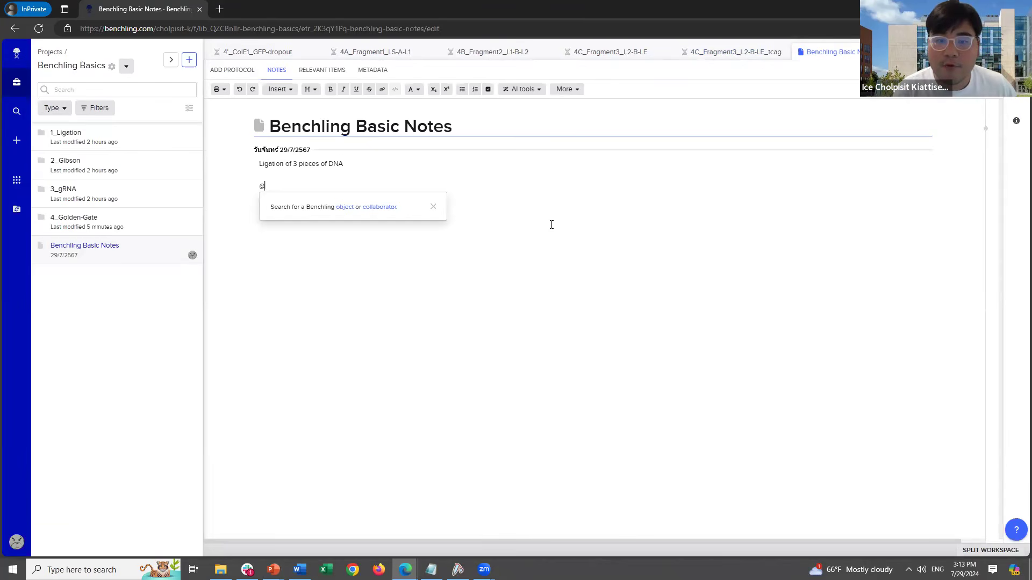
text(4a_fragment)
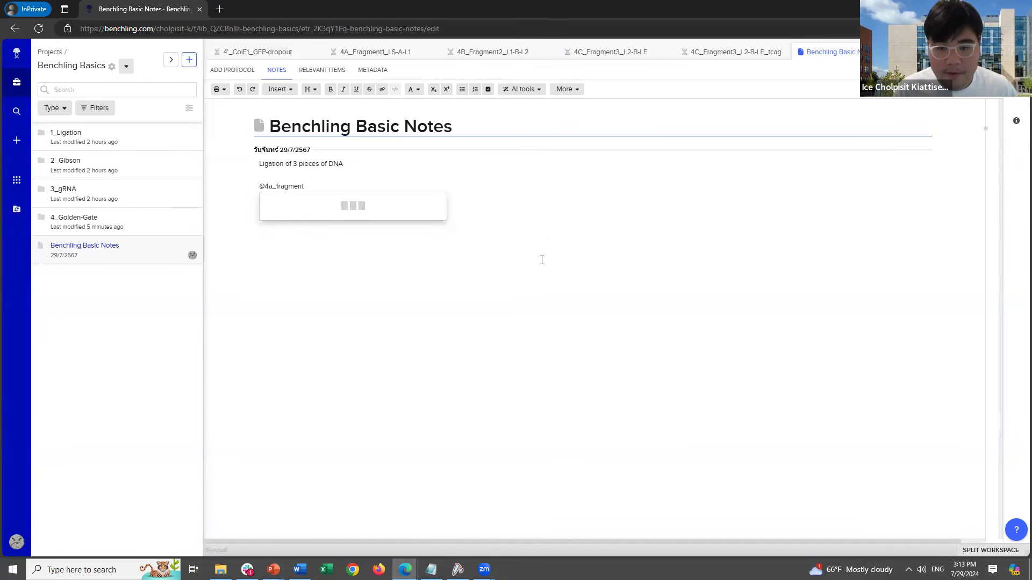
click(350, 207)
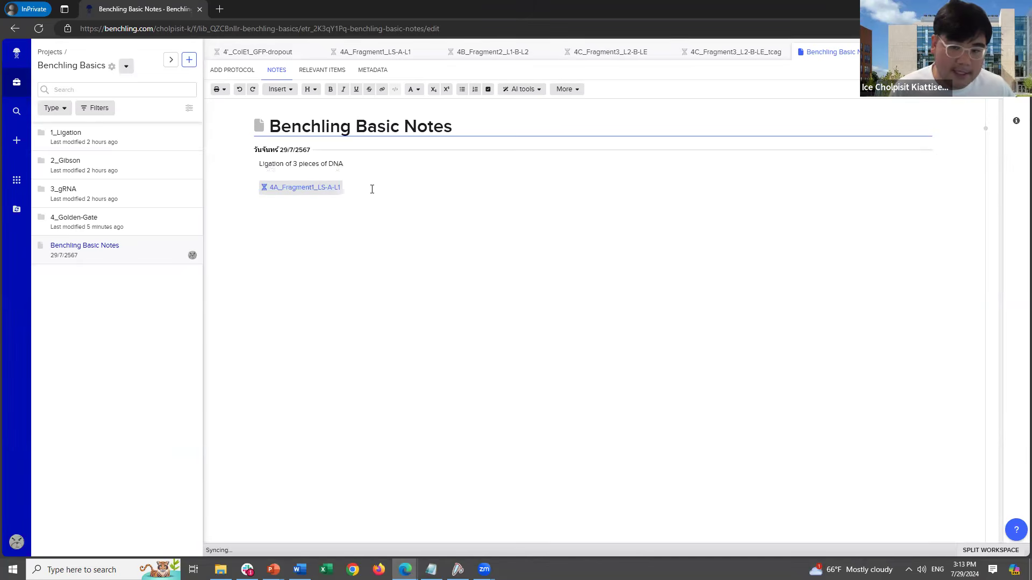
Insert a table with three columns and four rows below the sequence link and name it Golden-Gate.
click(274, 89)
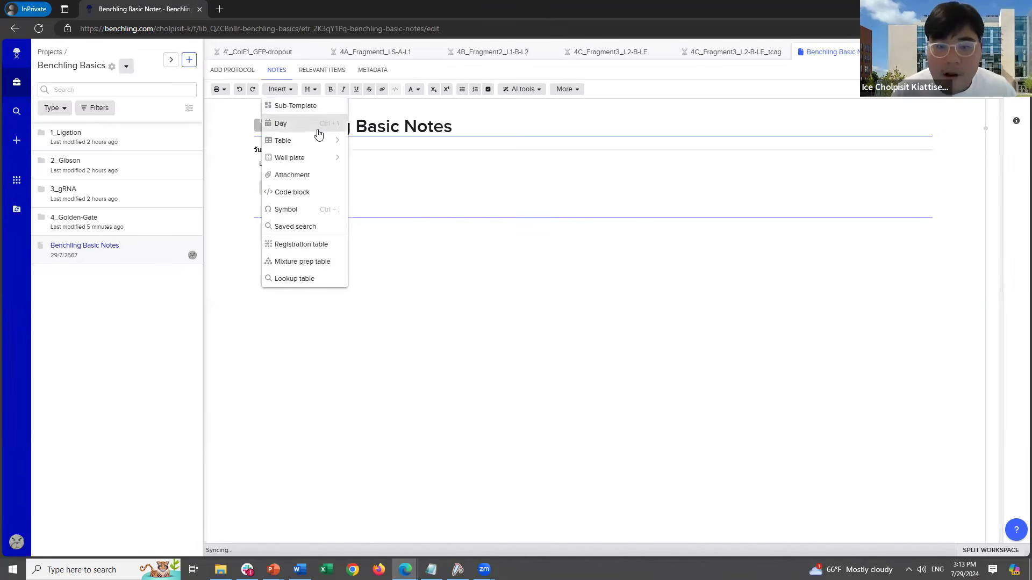
mouse_move(324, 142)
click(384, 199)
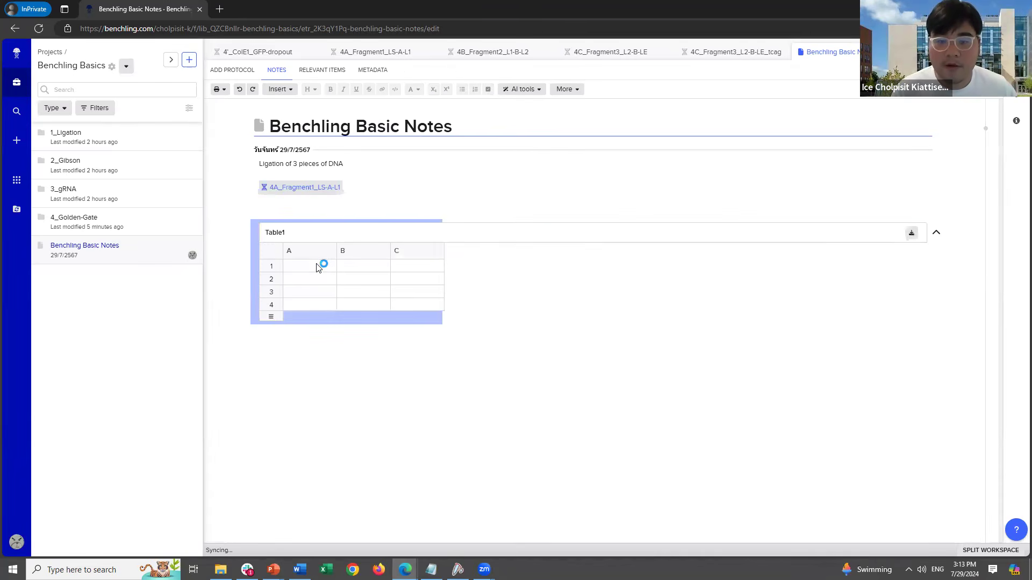
click(313, 261)
click(301, 232)
text(Golden-Gate)
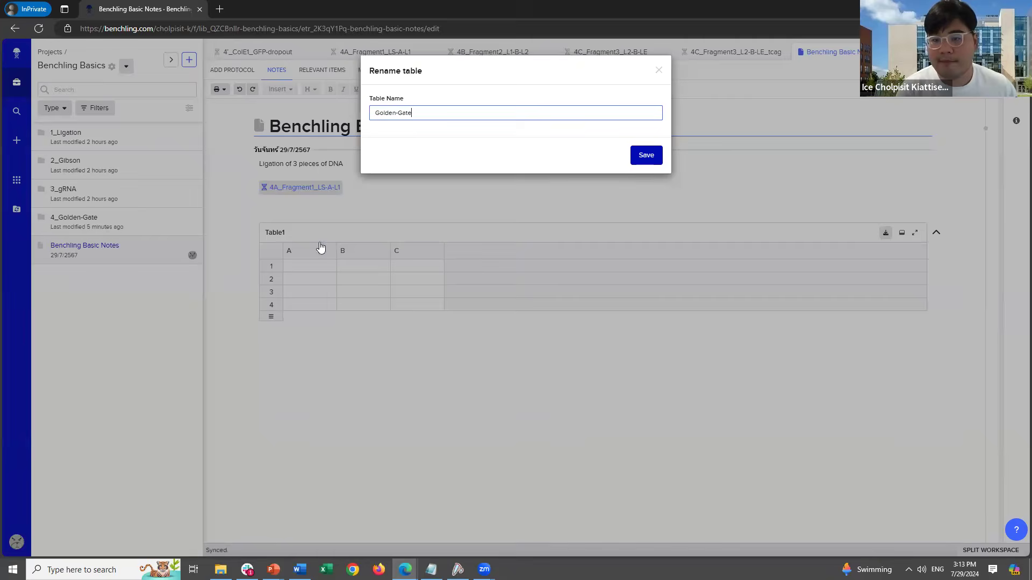
key(Return)
Enter Fragments in cell A1 and Backbone in cell A2 of the Golden-Gate table.
click(317, 266)
text(Frea)
key(BackSpace)
text(agments)
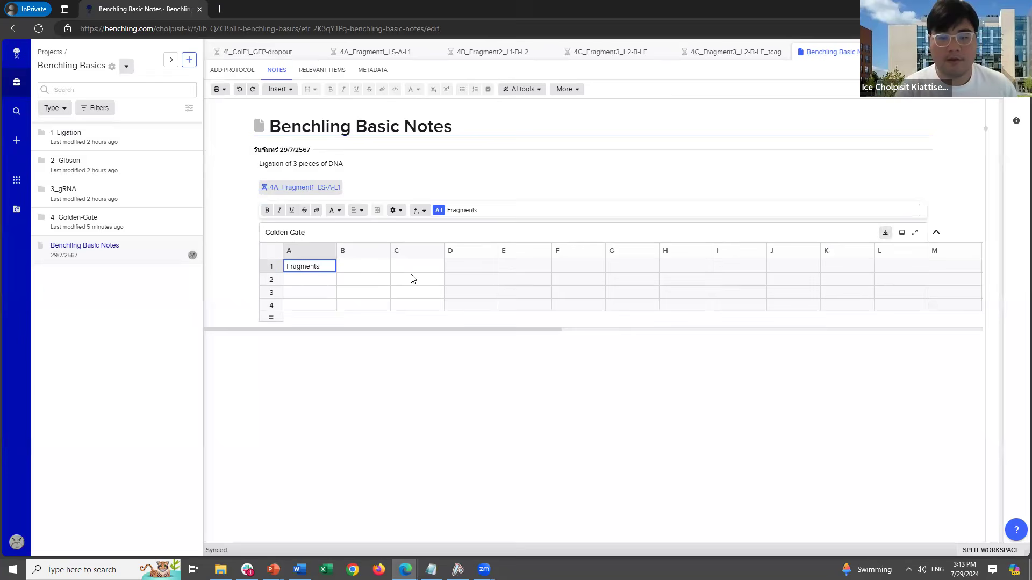
key(Return)
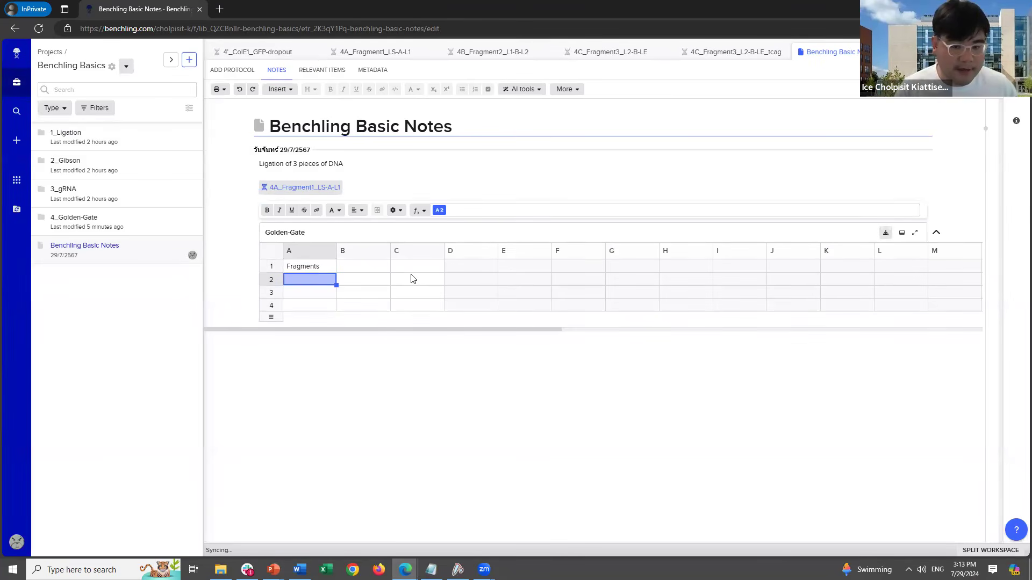
text(Backbone)
Link the 4'_ColE1_GFP-dropout sequence in cell B2, beside Backbone.
key(Tab)
text(@4)
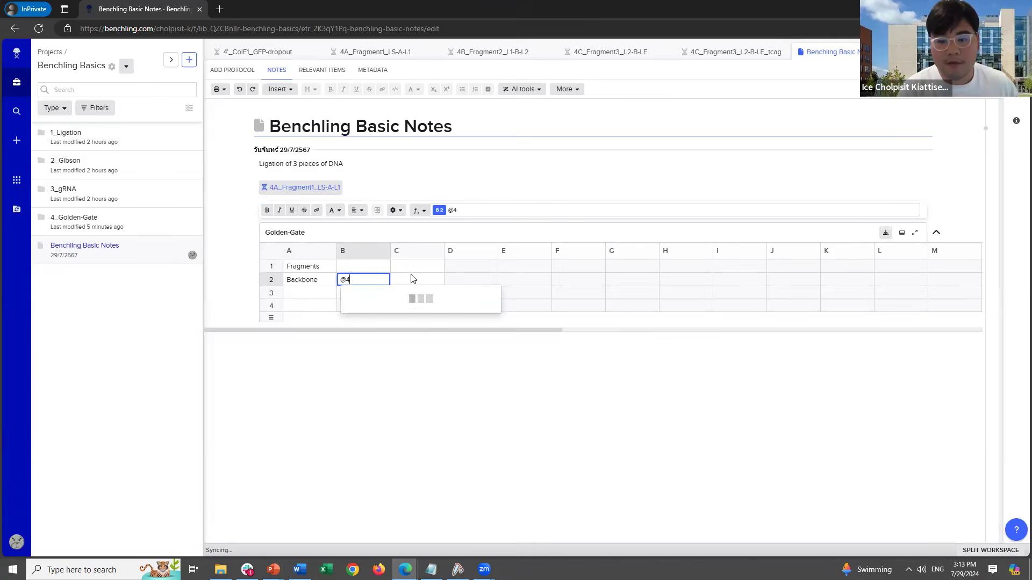
text('_cole1)
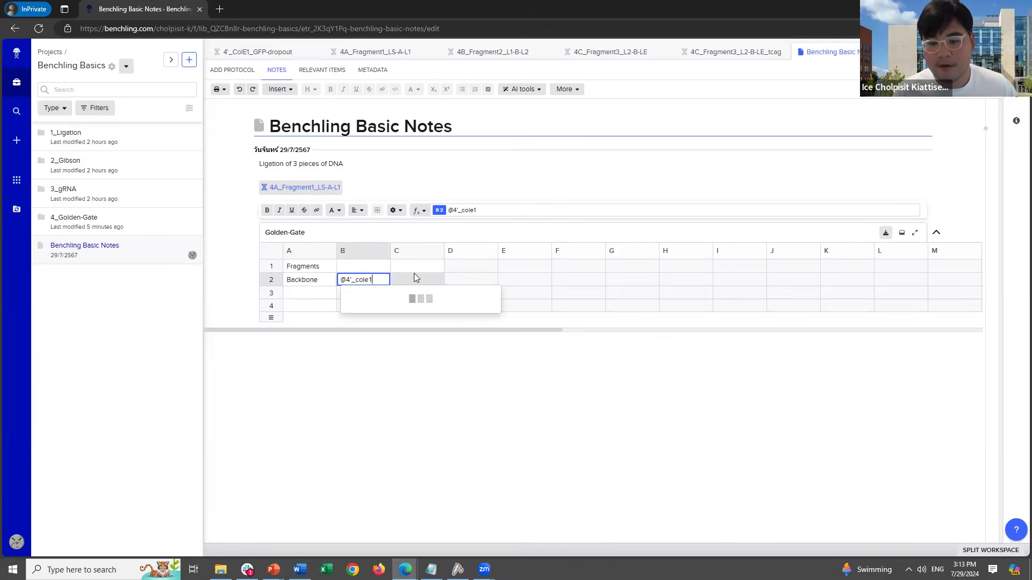
click(387, 299)
click(321, 301)
Follow the 4'_ColE1_GFP-dropout link in the table to view its sequence, and return to the notes entry.
click(355, 270)
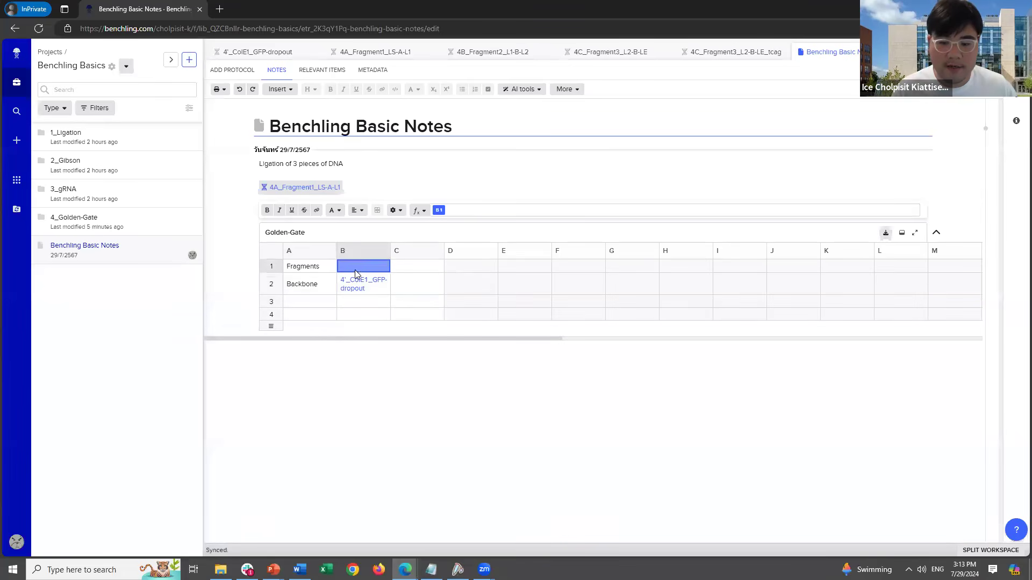
click(356, 277)
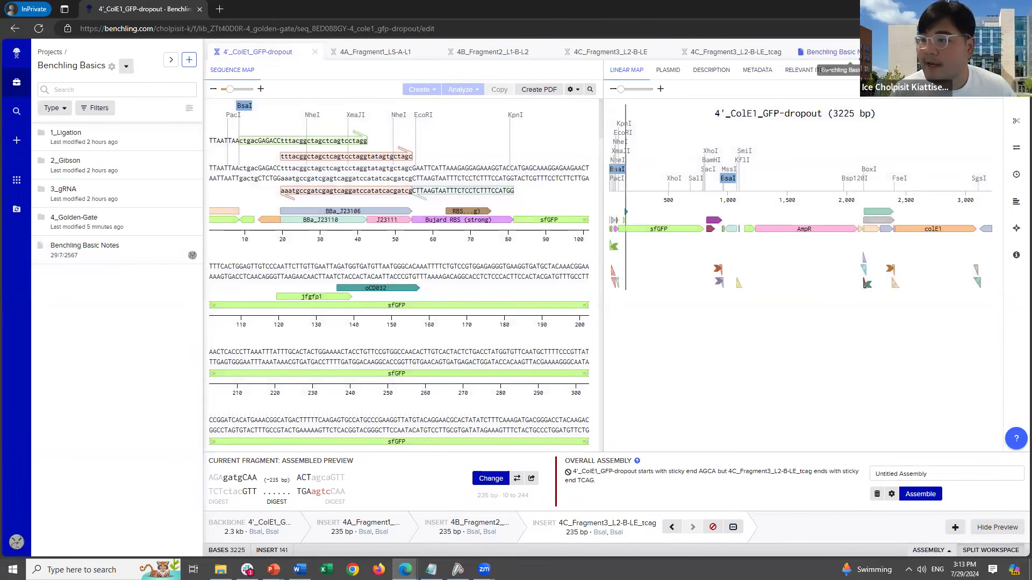
click(830, 52)
Link the 4A_Fragment1_LS-A-L1 sequence in cell B3 of the Golden-Gate table.
click(357, 301)
text(@4a_)
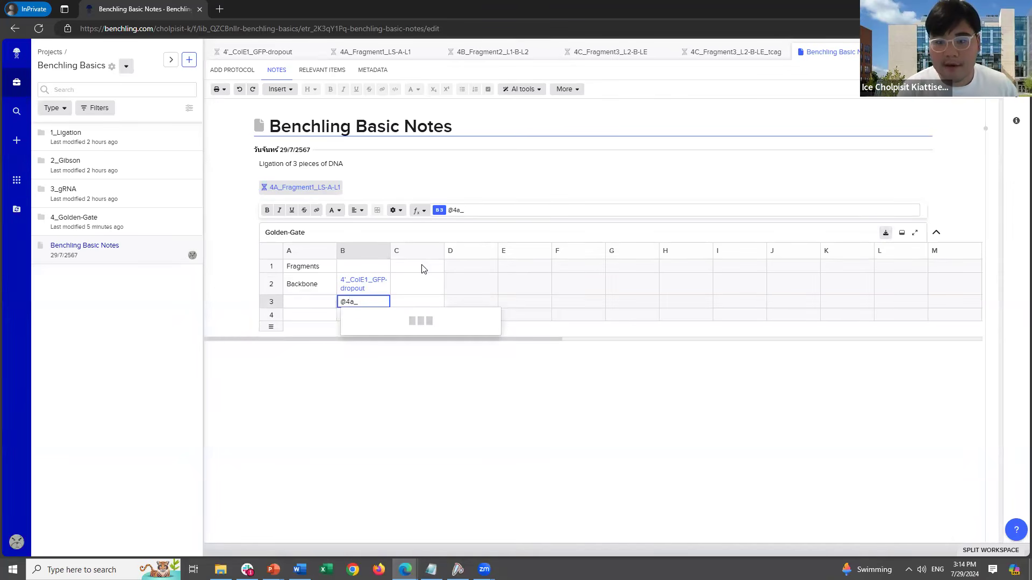
text(frag)
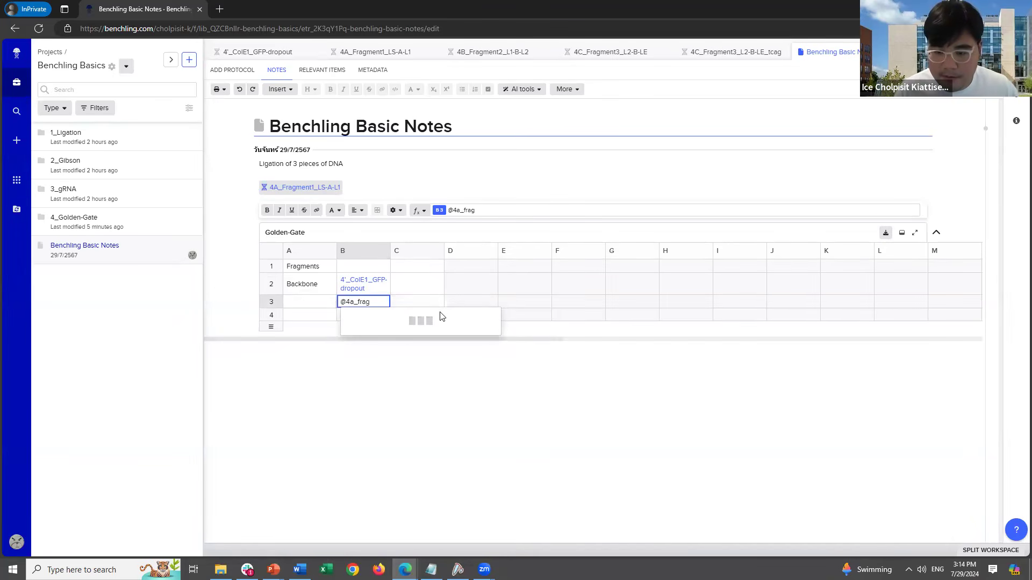
click(420, 322)
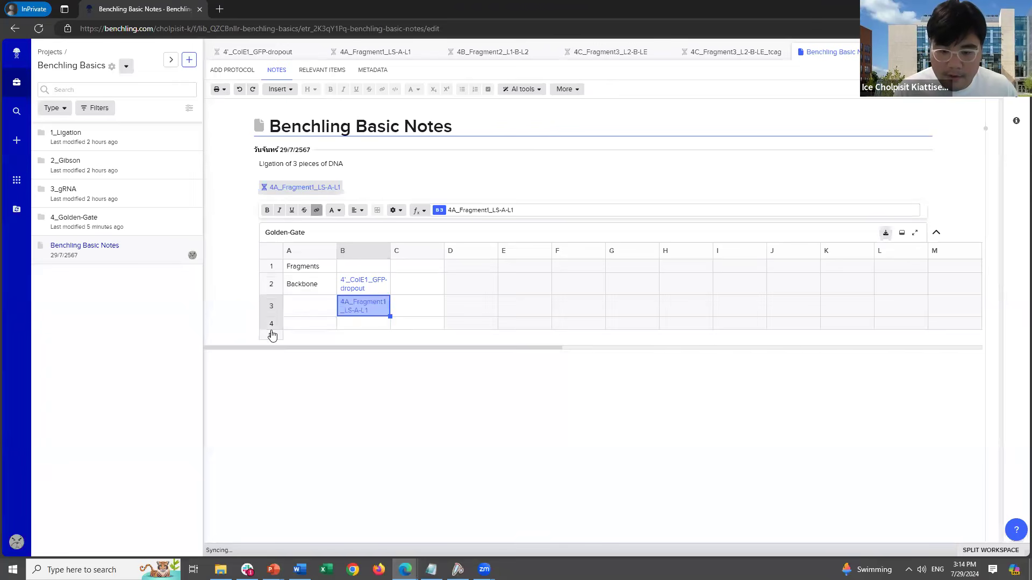
Add a fifth row to the Golden-Gate table and link the 4B_Fragment2_L1-B-L2 sequence in cell B4.
drag(272, 336, 271, 354)
click(370, 322)
text(@)
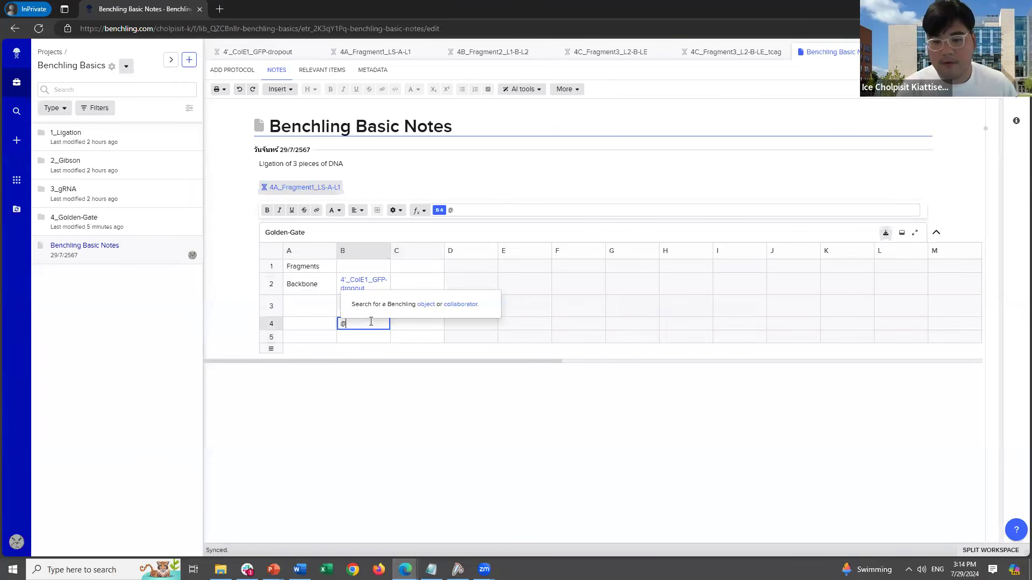
text(4b)
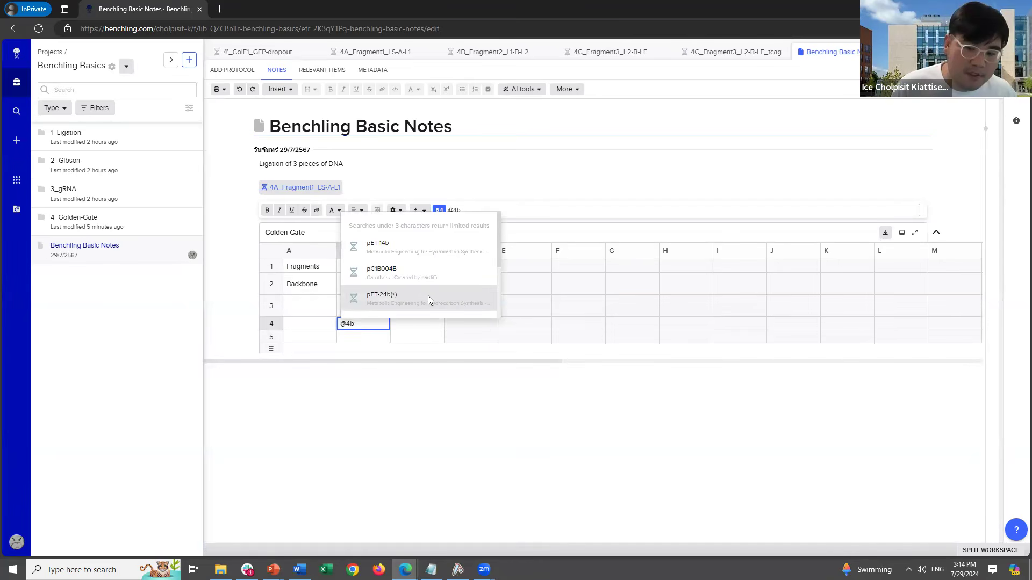
scroll(439, 236, down, 2)
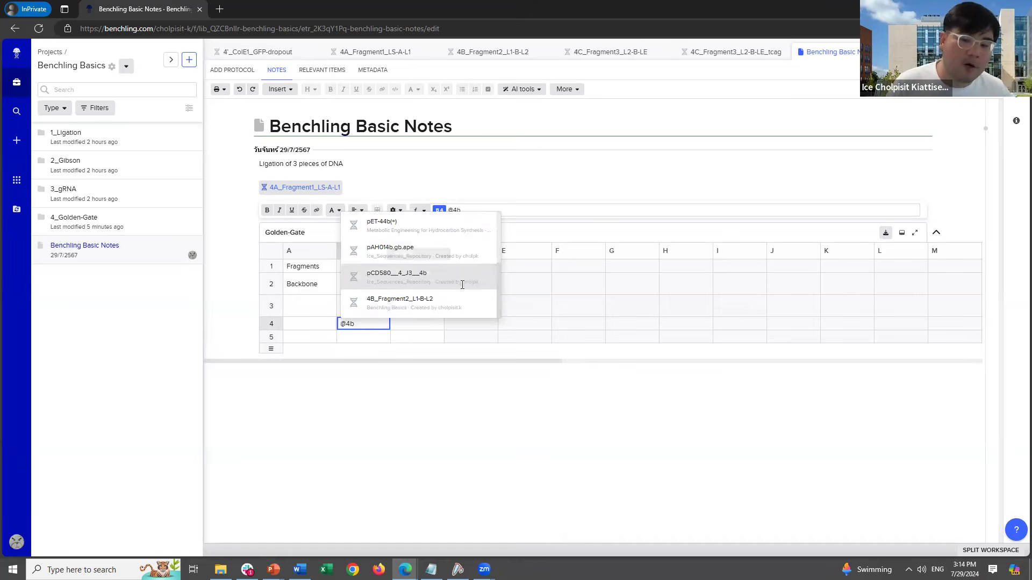
click(448, 311)
Link the 4C_Fragment3_L2-B-LE sequence in cell B5 of the Golden-Gate table.
click(386, 347)
text(@4c)
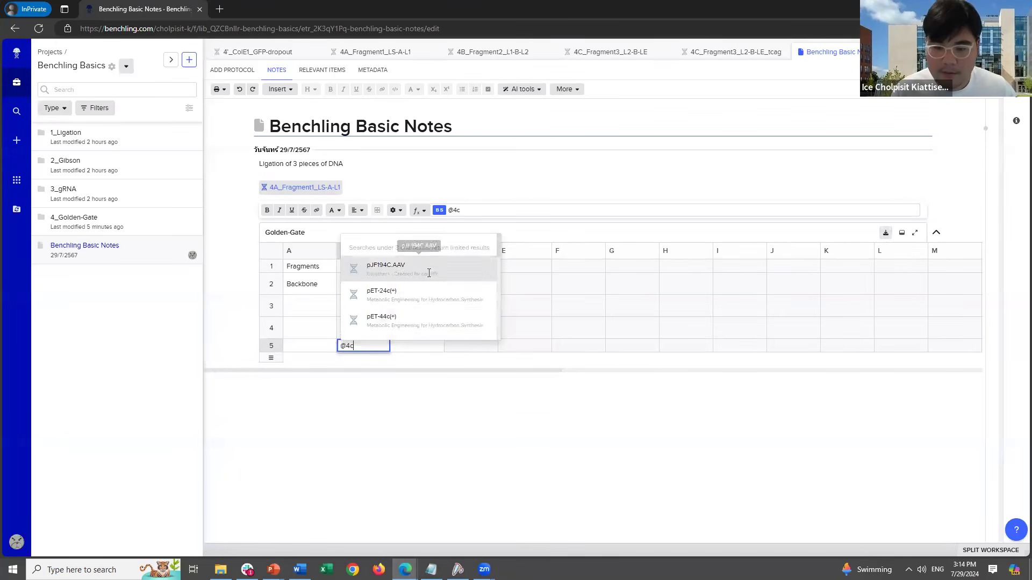
scroll(438, 285, down, 4)
click(403, 259)
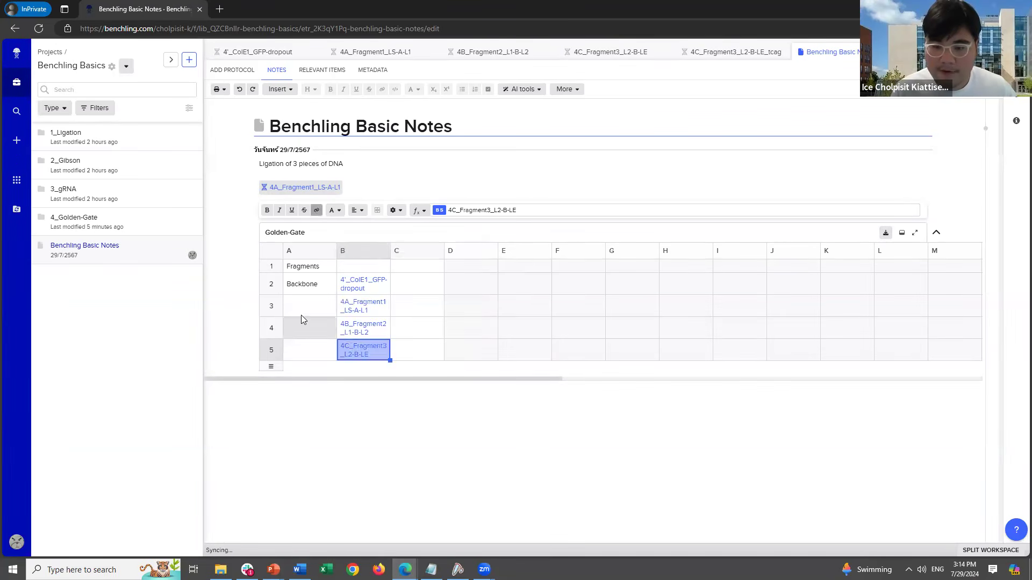
Label cells A3 to A5 of the Golden-Gate table Insert 1, Insert 2 and Insert 3, and make column A bold.
click(316, 305)
text(Insert)
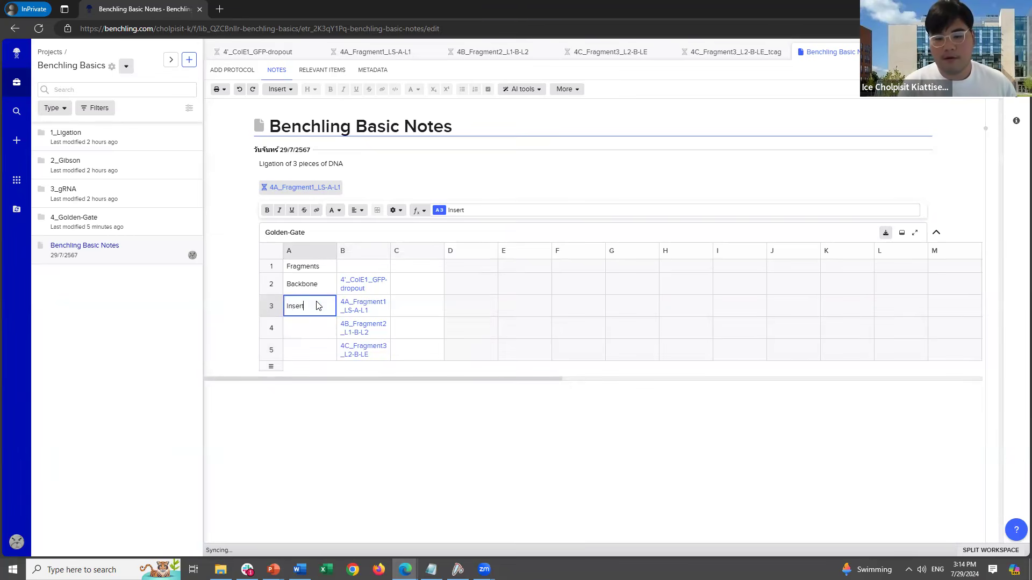
text( 1)
key(Return)
text(Insert 2)
key(Return)
text(Insert 3)
key(Return)
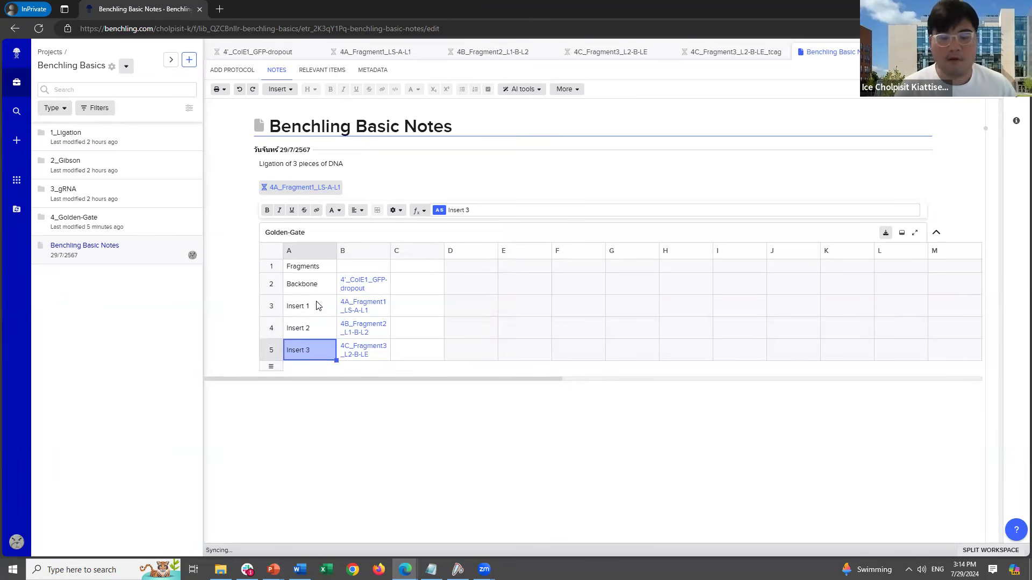
click(310, 256)
click(370, 264)
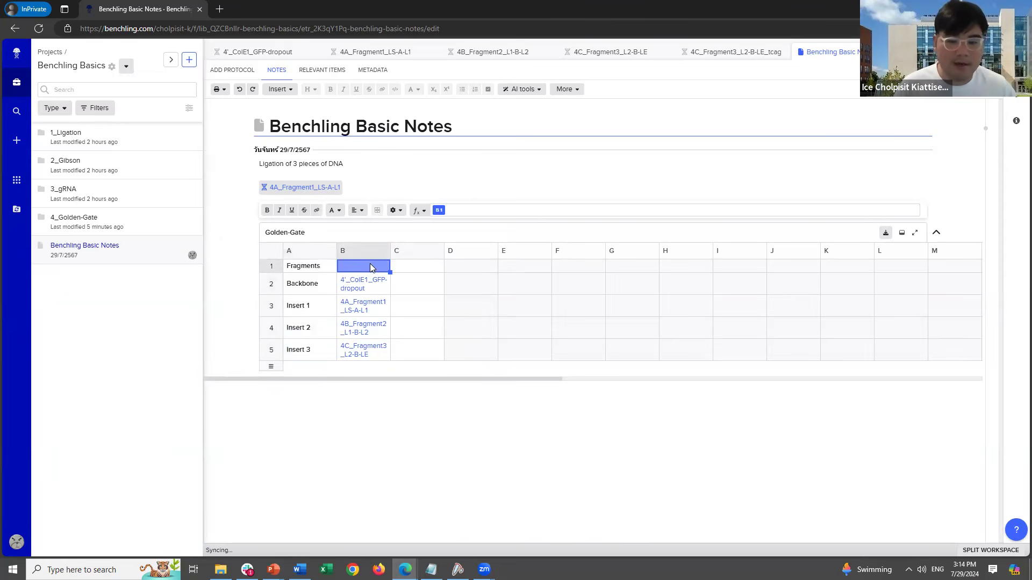
View the link-sharing settings of the Benchling Basic Notes entry and close them.
click(974, 70)
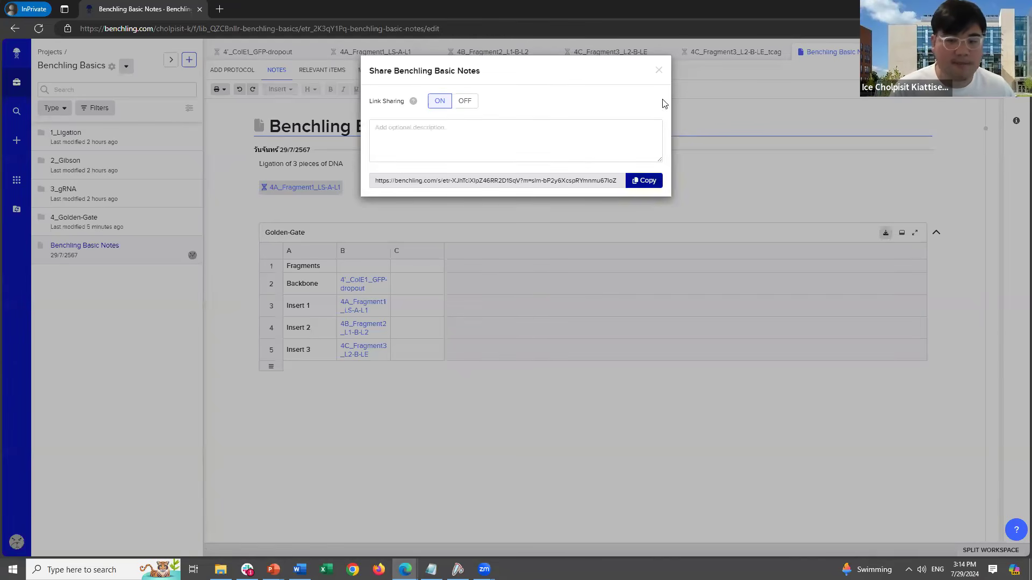
click(659, 70)
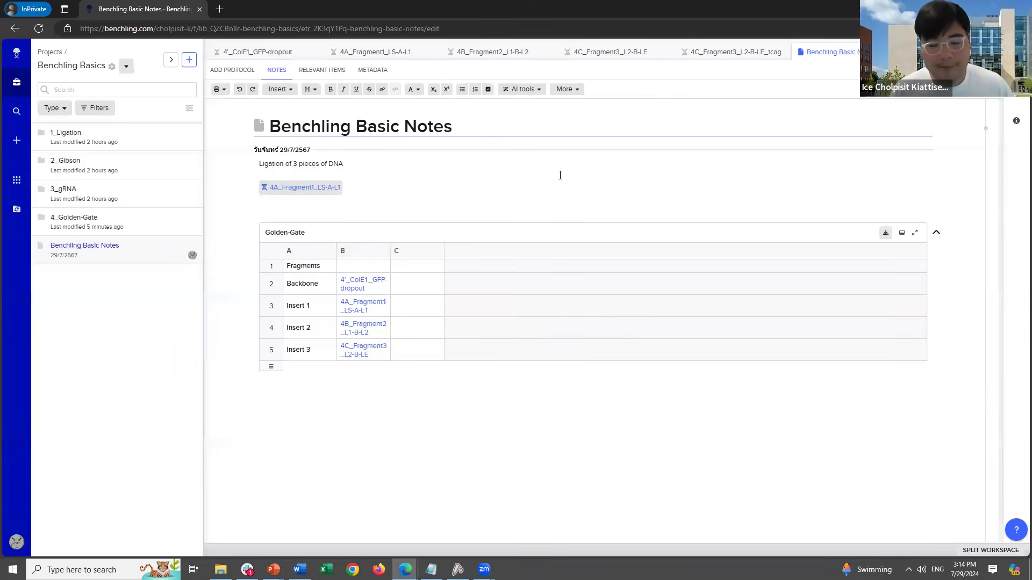
Remove the extra blank line between the 4A_Fragment1_LS-A-L1 link and the Golden-Gate table.
key(BackSpace)
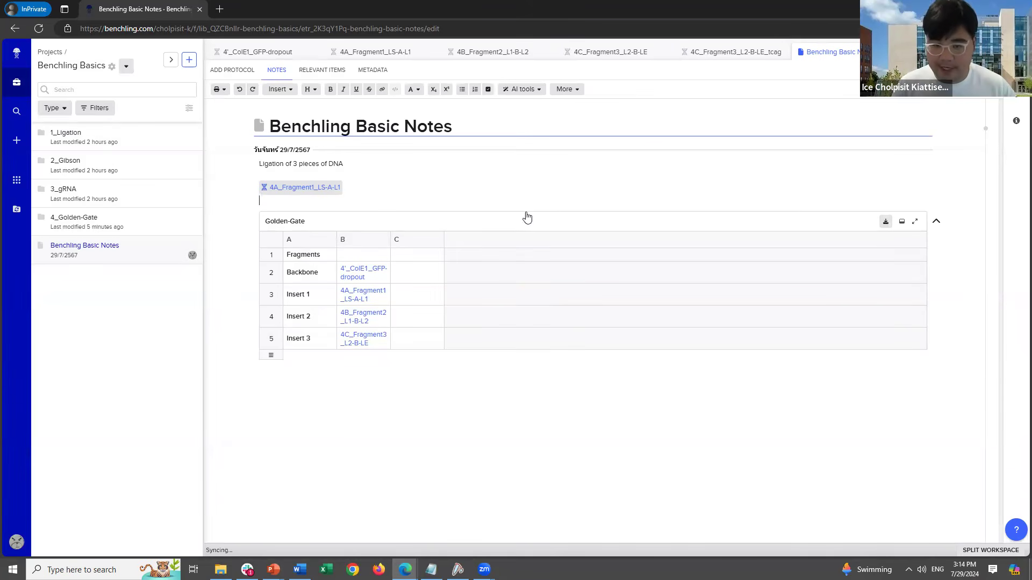
click(605, 195)
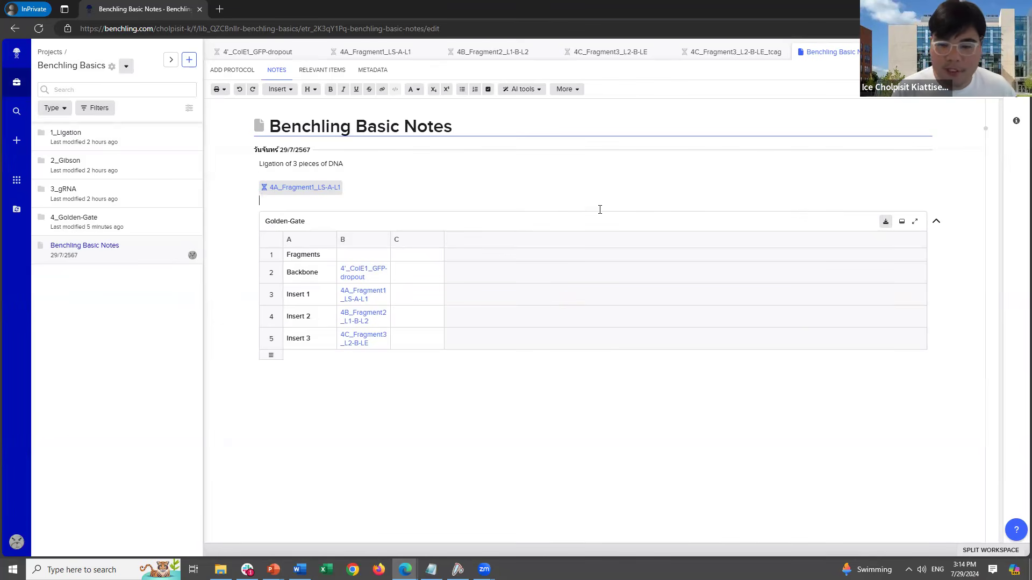
click(593, 366)
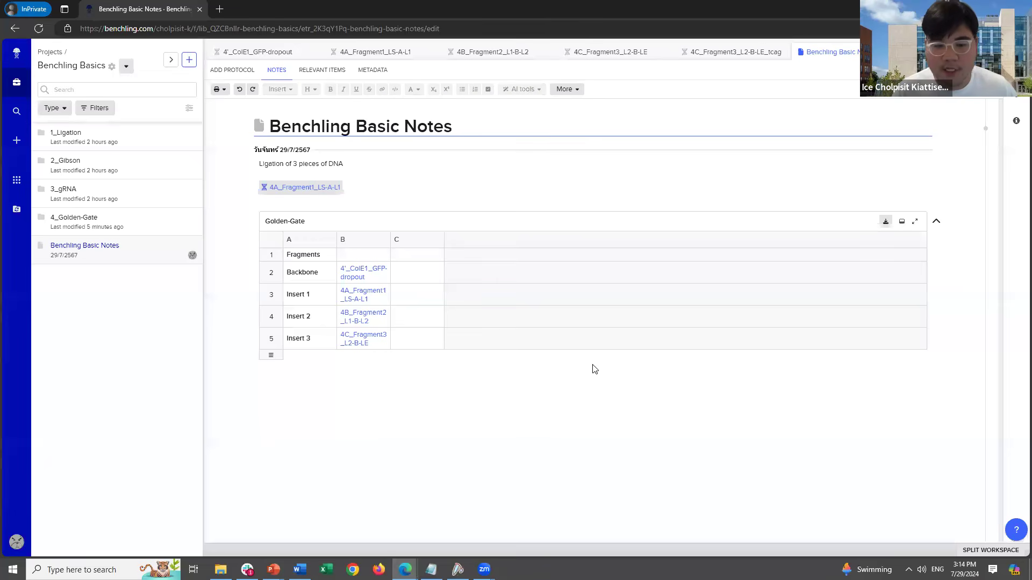
click(398, 204)
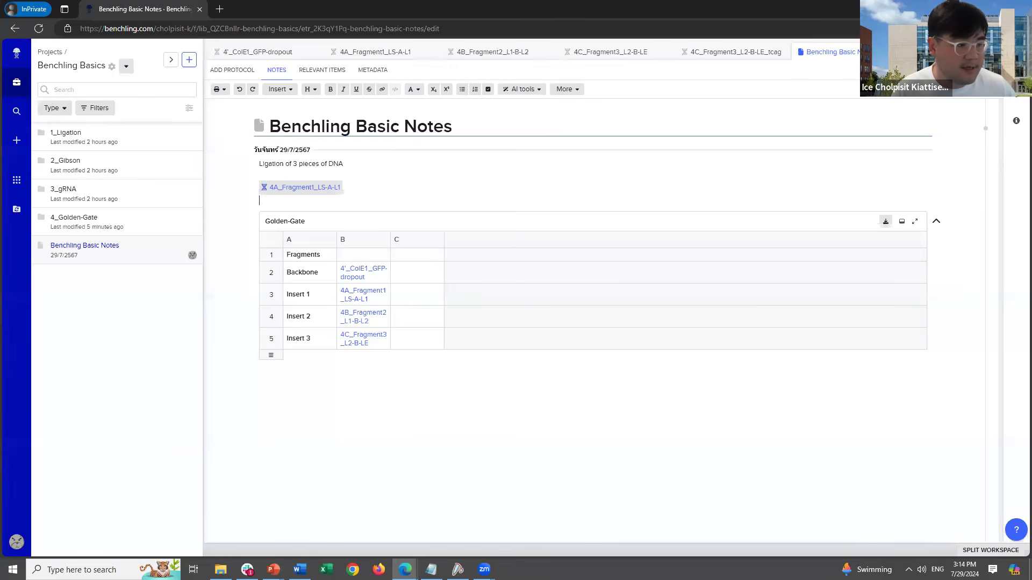
key(alt+Tab)
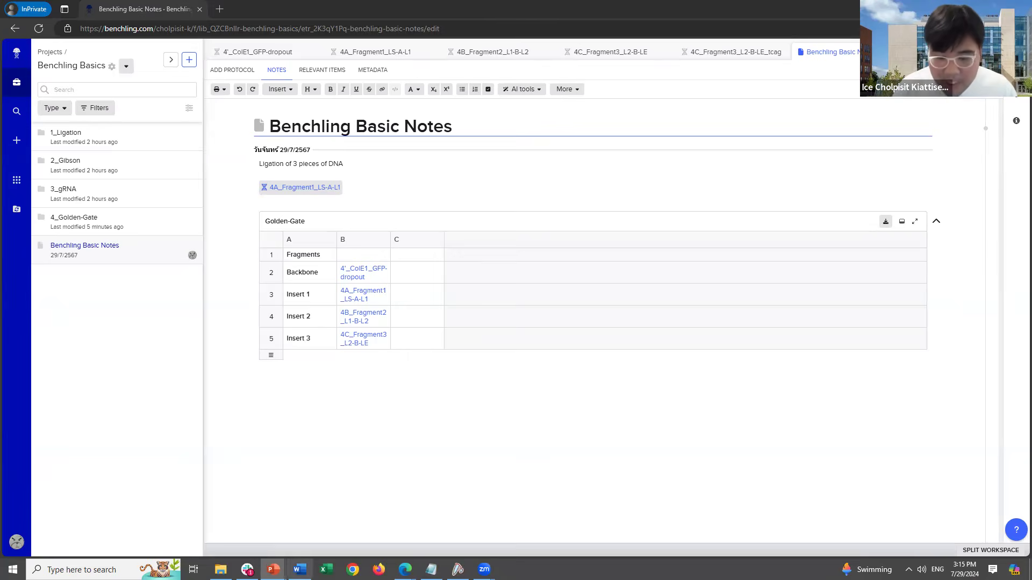
mouse_move(273, 569)
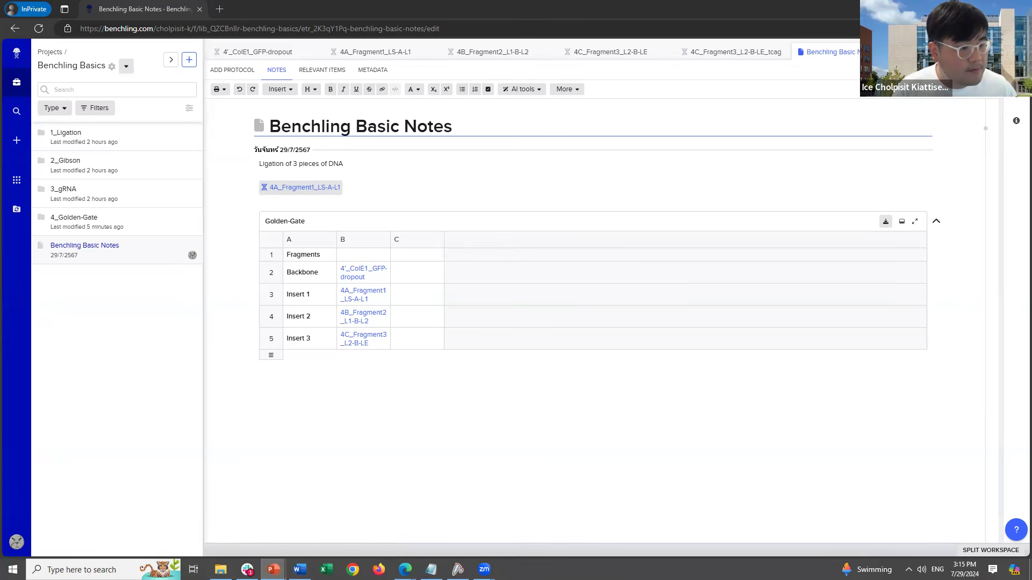
click(256, 5)
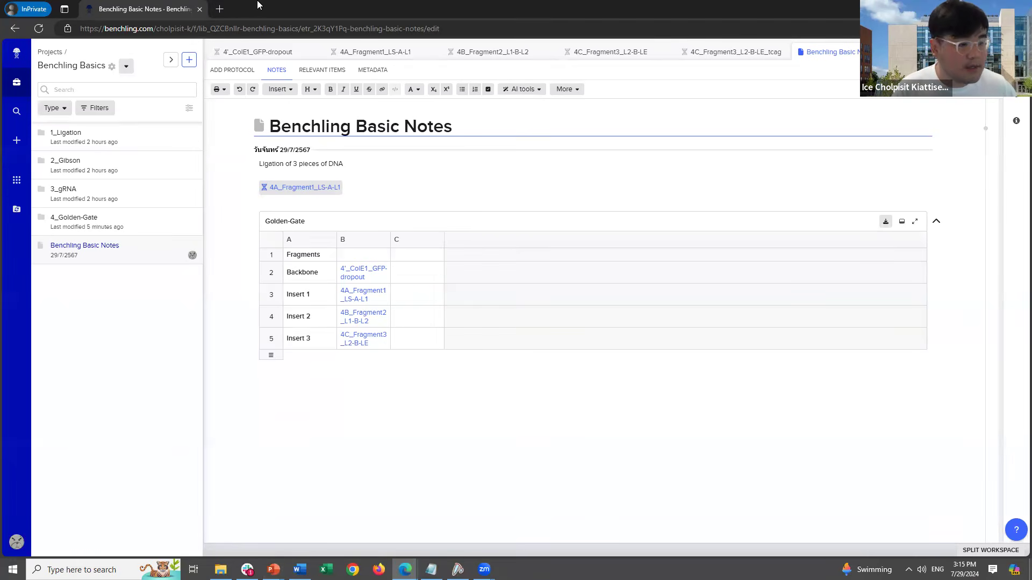
Search Google for "addgene pCK760" in a new browser tab and open the plasmid's Addgene page.
click(219, 8)
text(go)
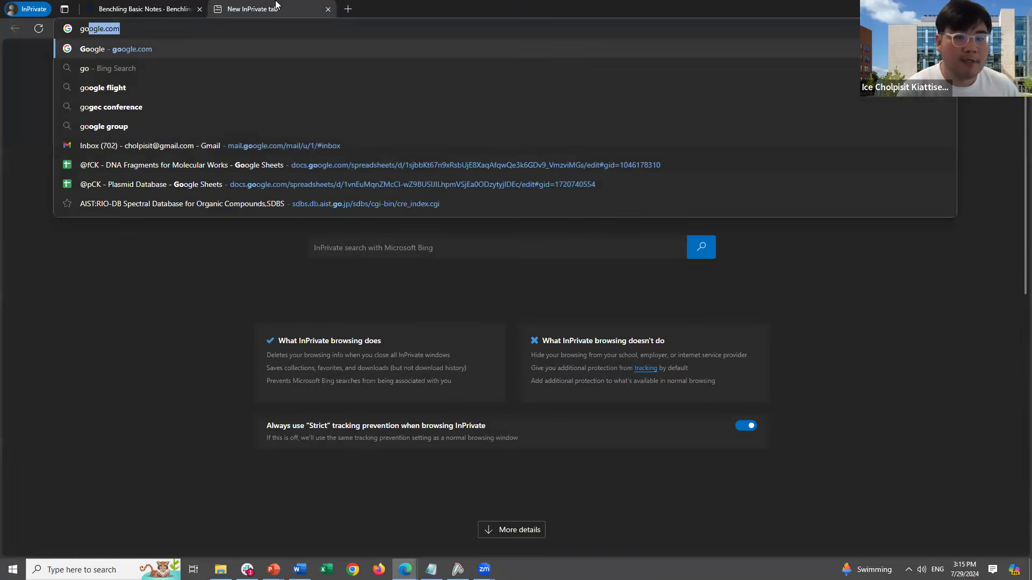
key(Return)
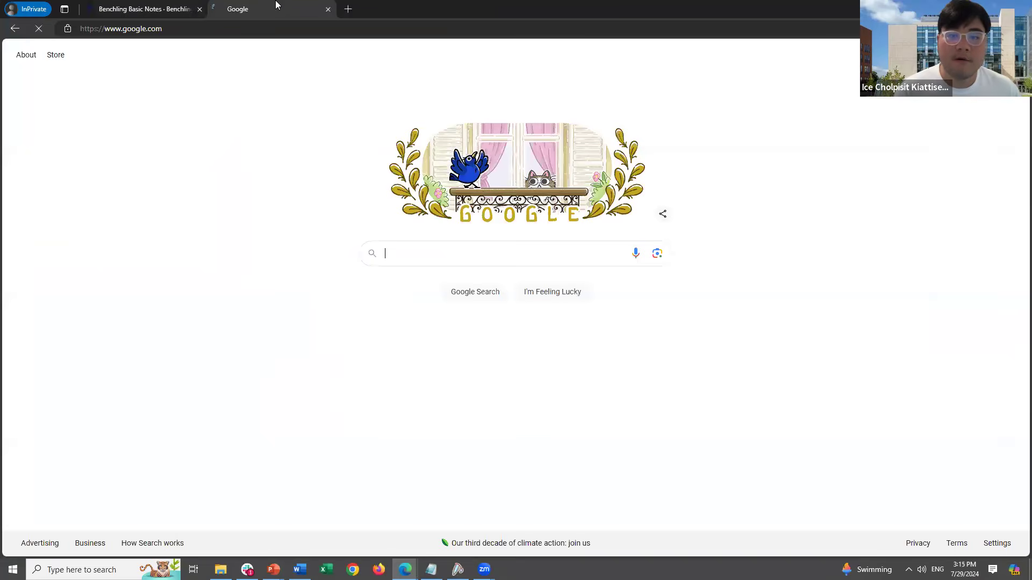
click(493, 255)
text(addge)
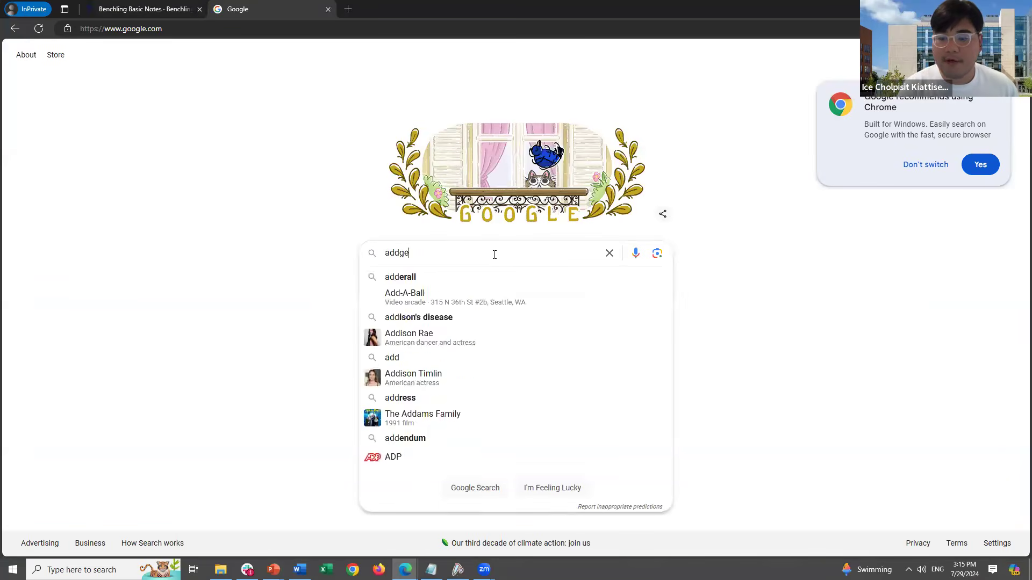
text(ne pCK760)
key(Return)
click(214, 159)
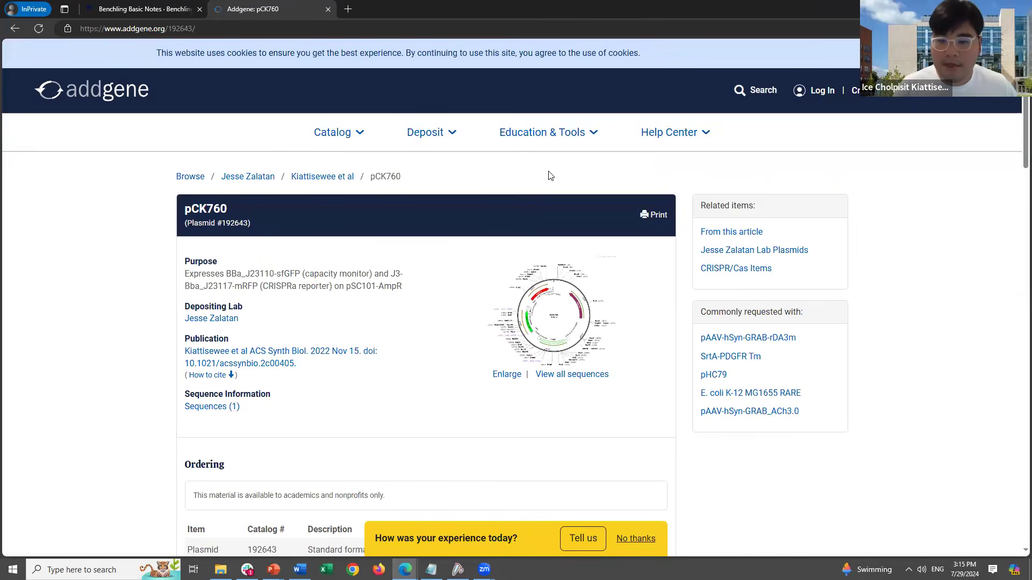
Import the pCK760 DNA sequence from the Addgene database into the Benchling Basics folder, using the copied URL of its plasmid page.
click(366, 27)
key(ctrl+c)
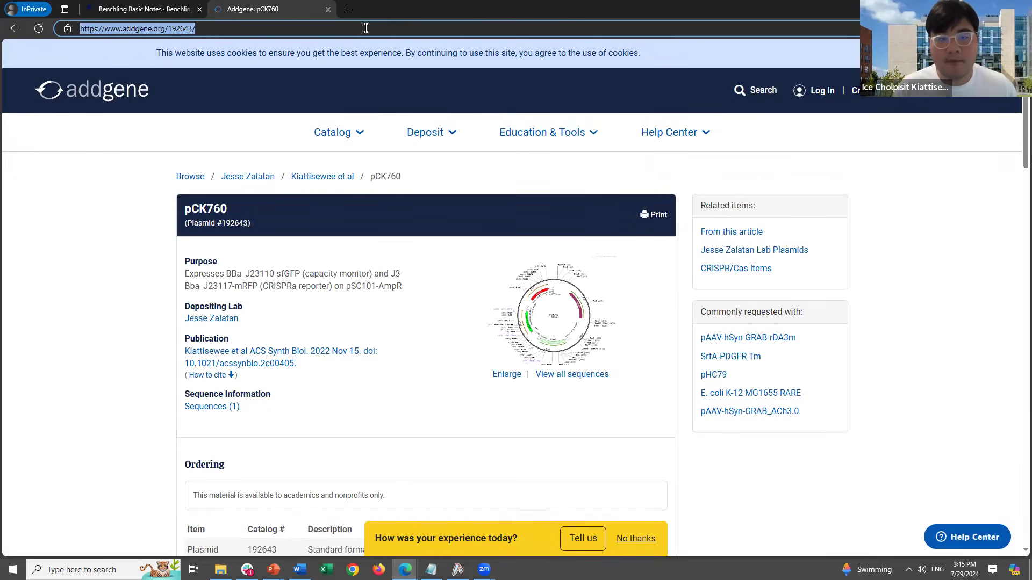
click(152, 4)
click(189, 60)
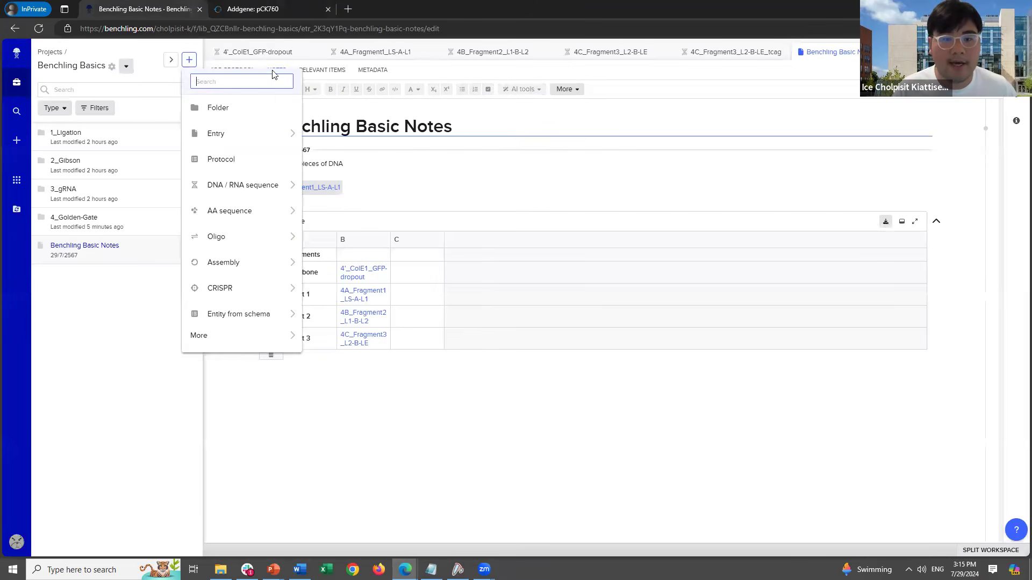
mouse_move(269, 188)
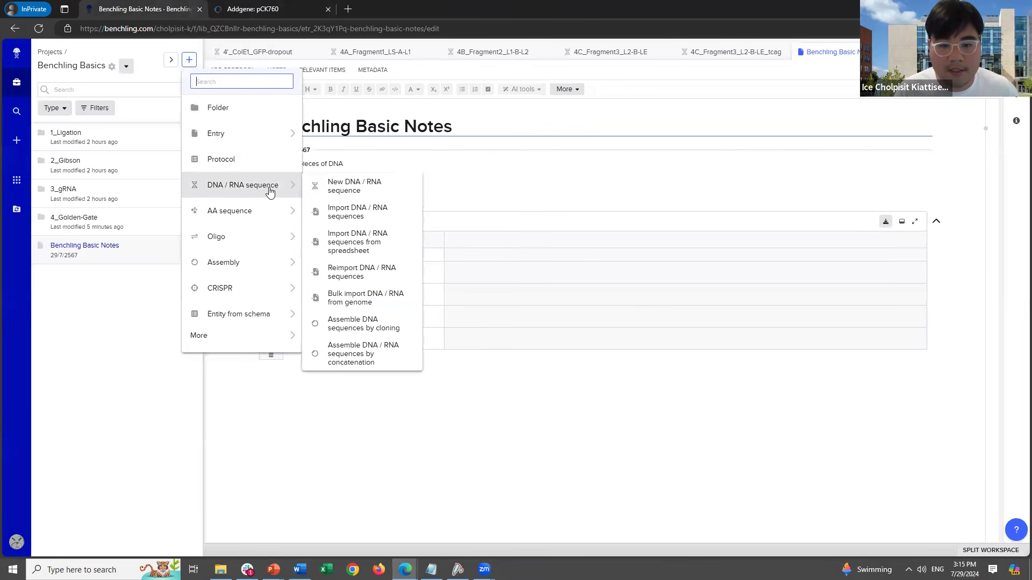
click(384, 188)
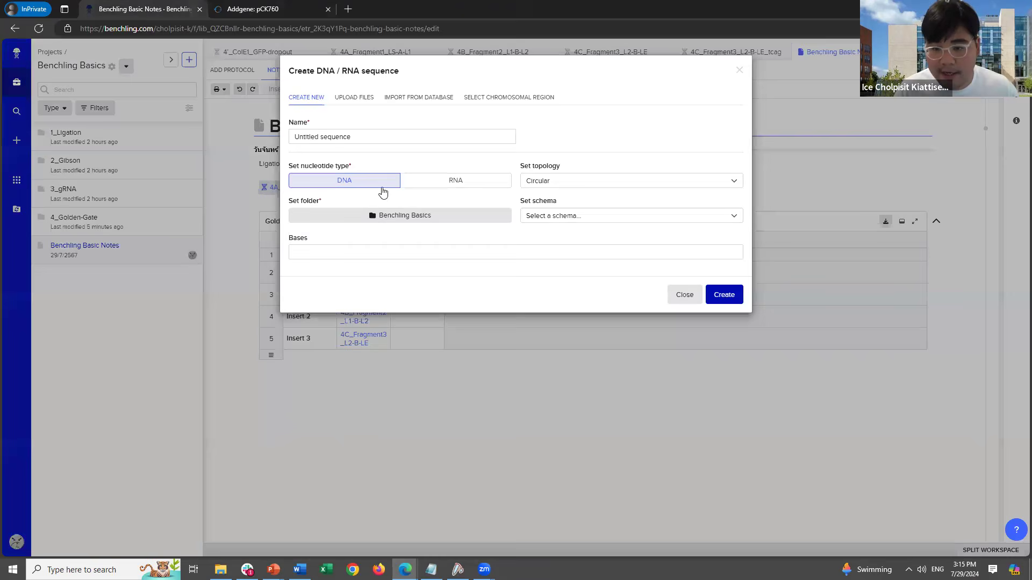
click(433, 98)
key(ctrl+v)
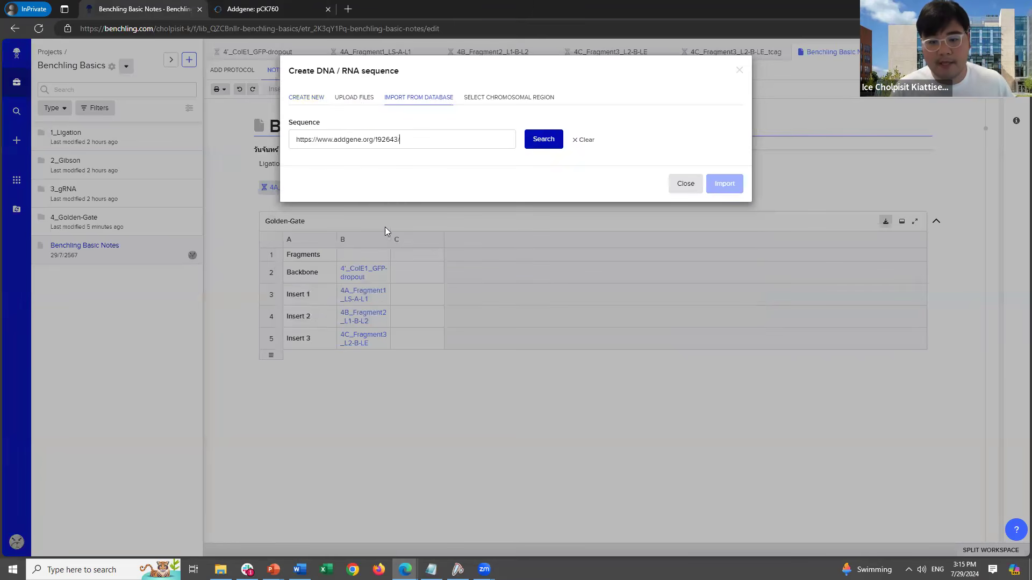
click(537, 140)
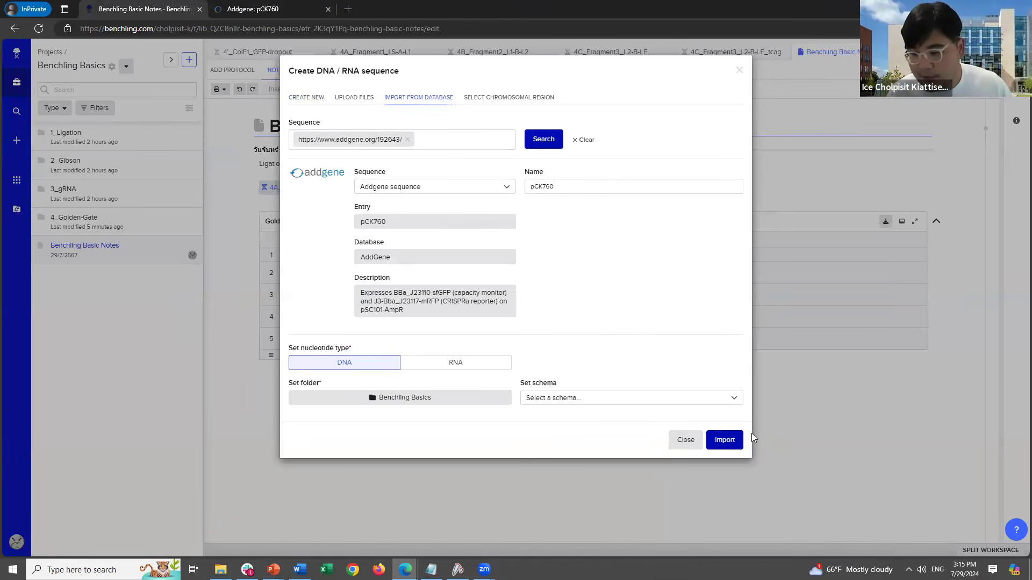
click(725, 441)
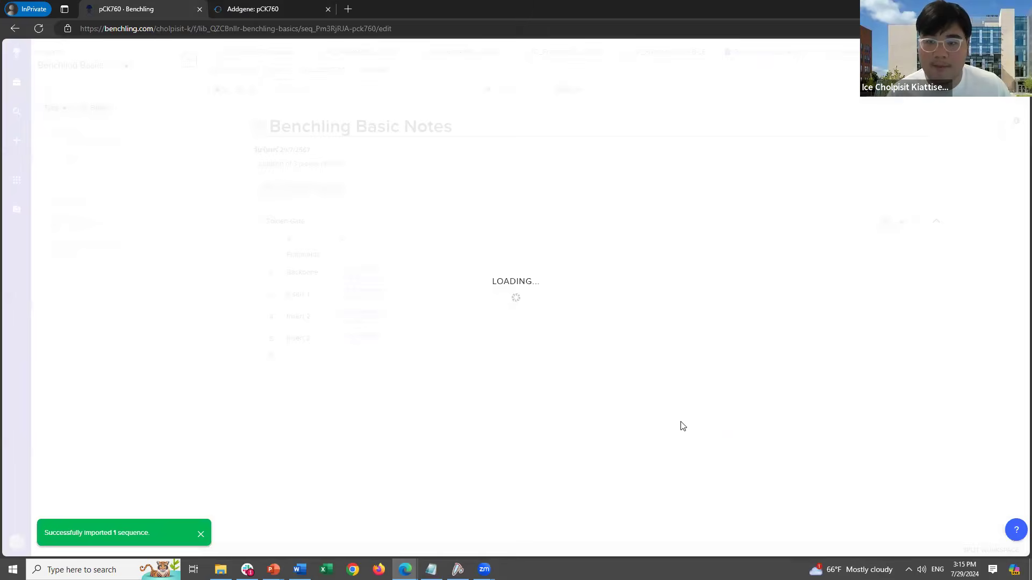
Look through the imported pCK760 sequence with its plasmid map and close the Untitled Assembly.
click(668, 70)
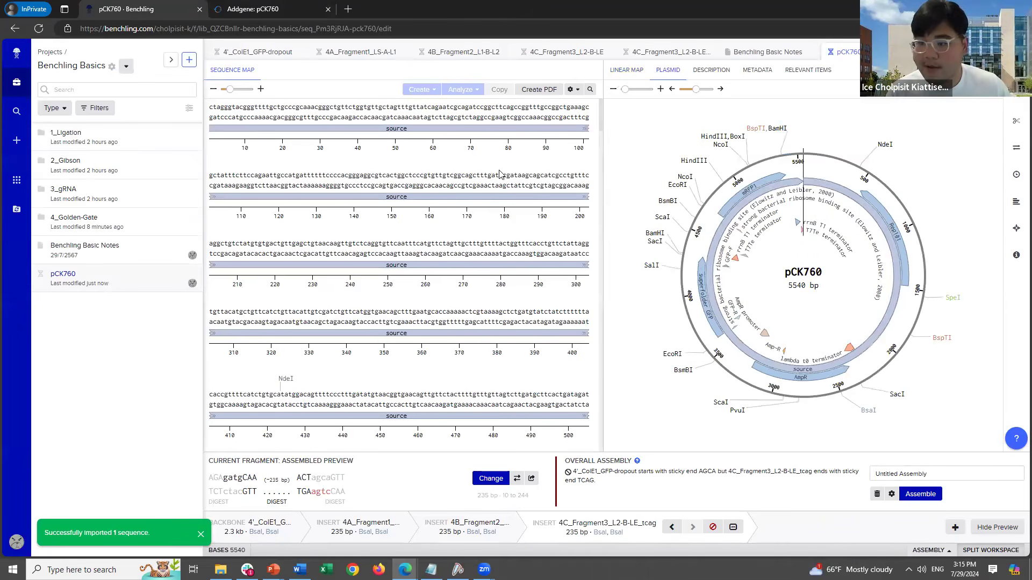
scroll(477, 245, down, 15)
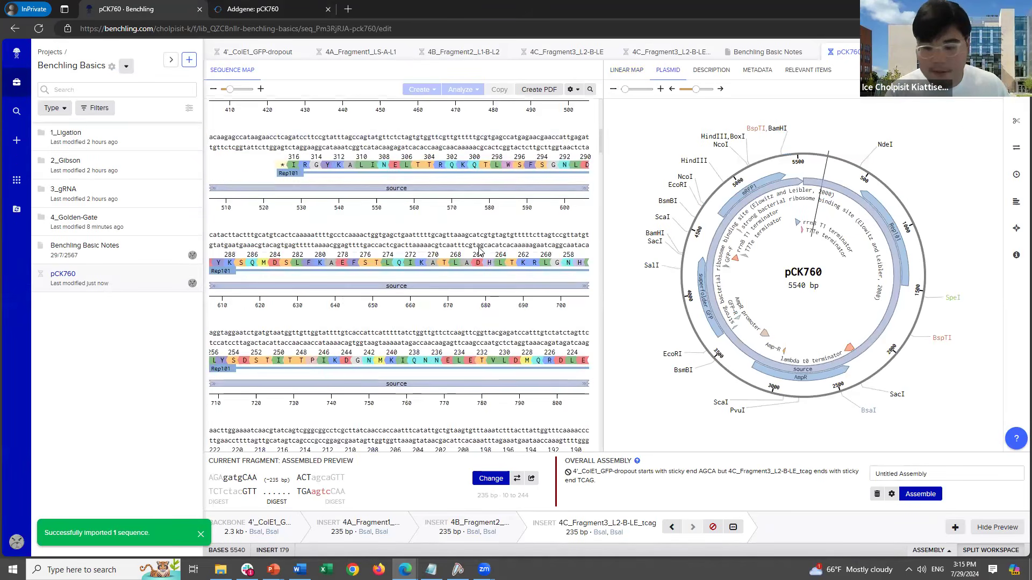
scroll(477, 245, up, 7)
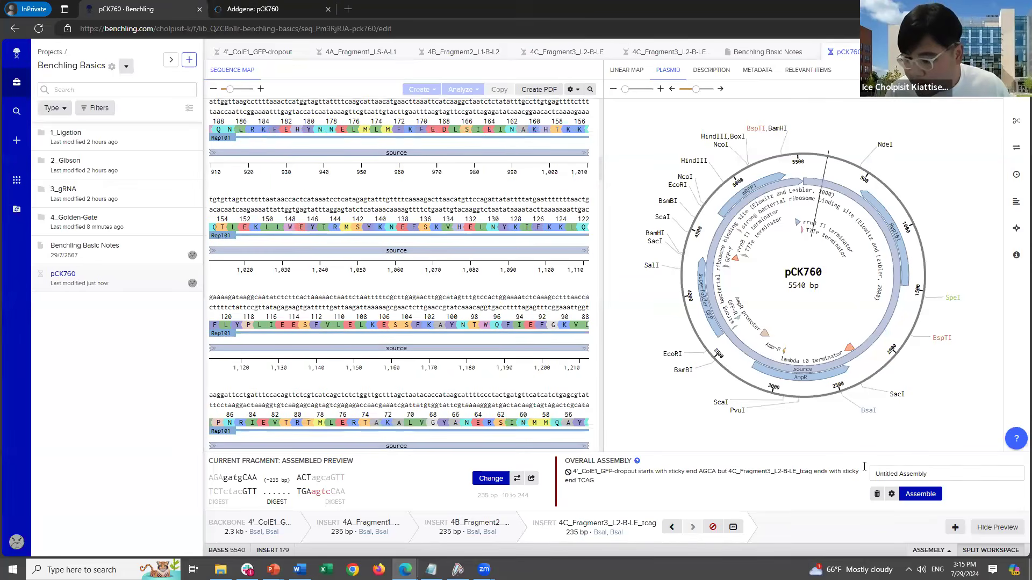
click(939, 550)
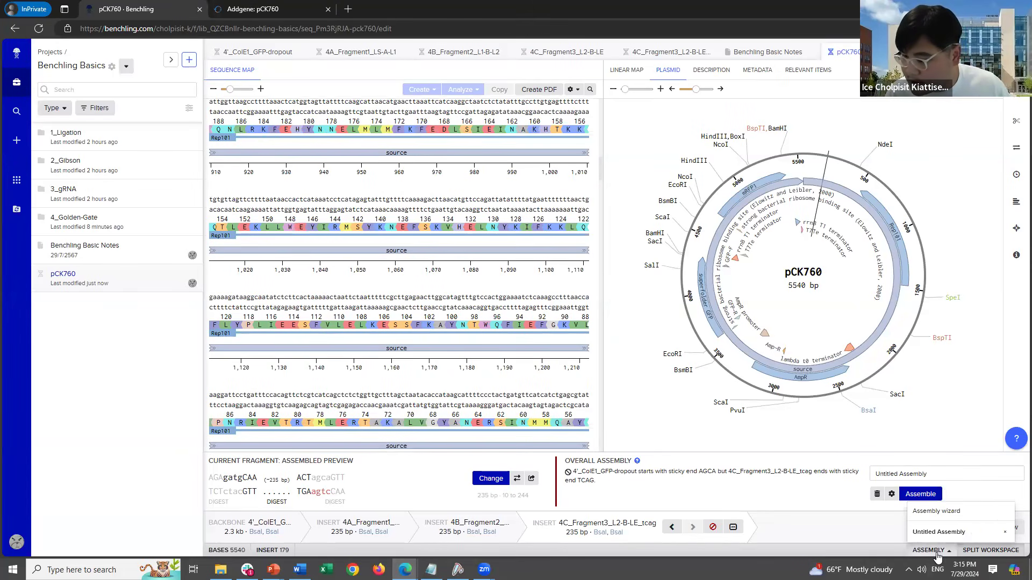
click(989, 532)
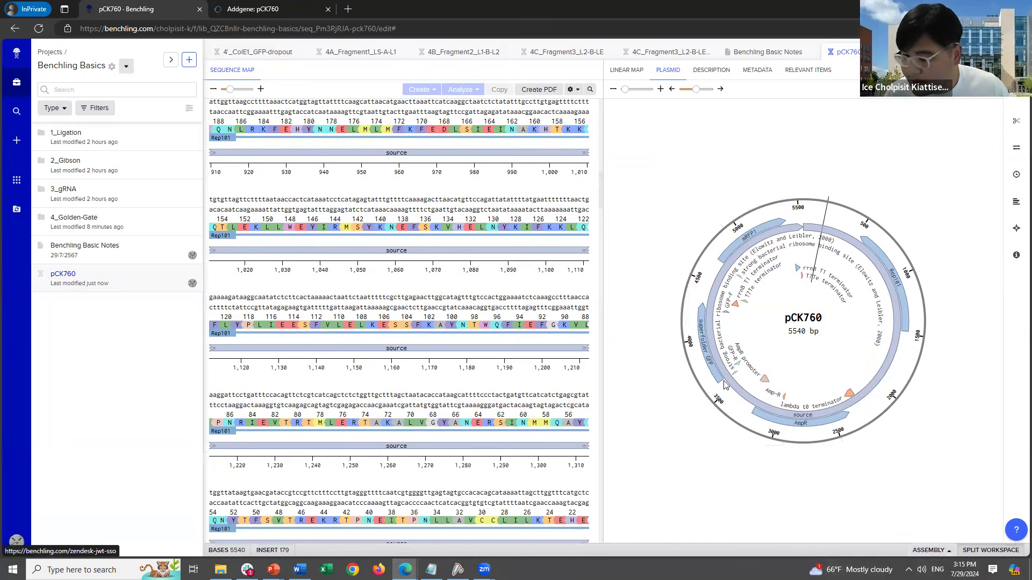
Return to the pCK760 Addgene page and examine its full sequence and the available sequence file formats.
click(295, 9)
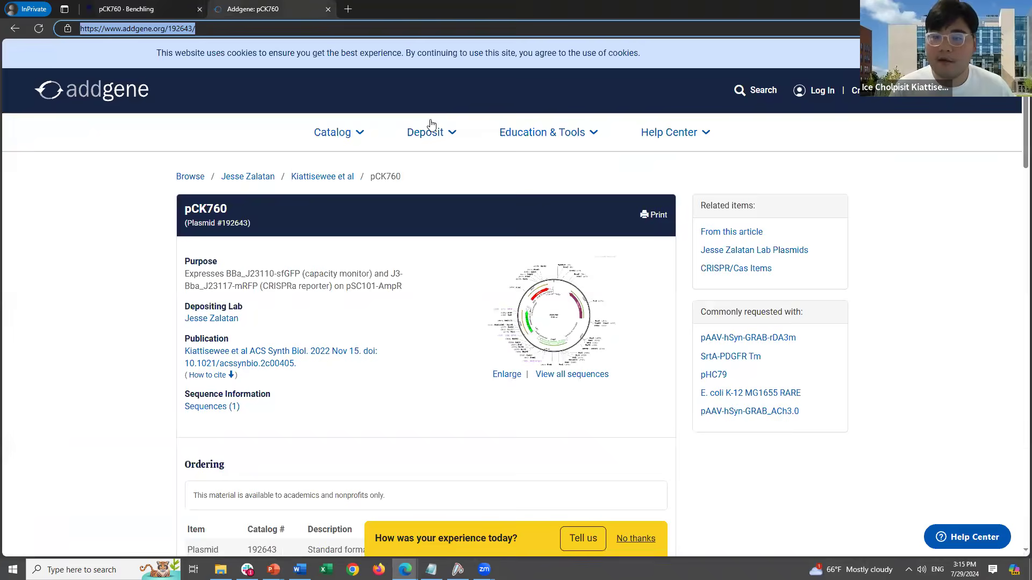
click(687, 175)
scroll(644, 215, down, 3)
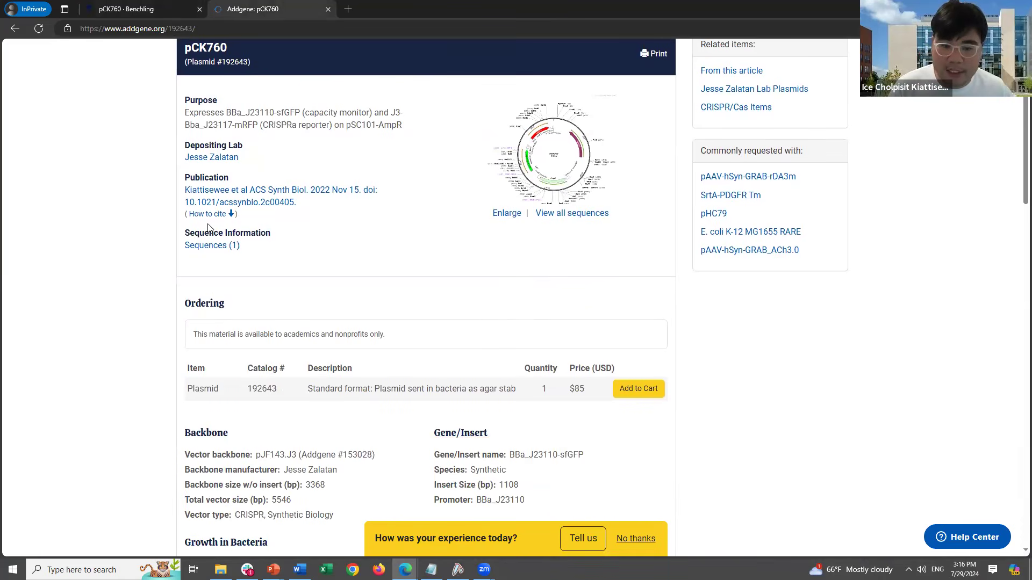
click(211, 245)
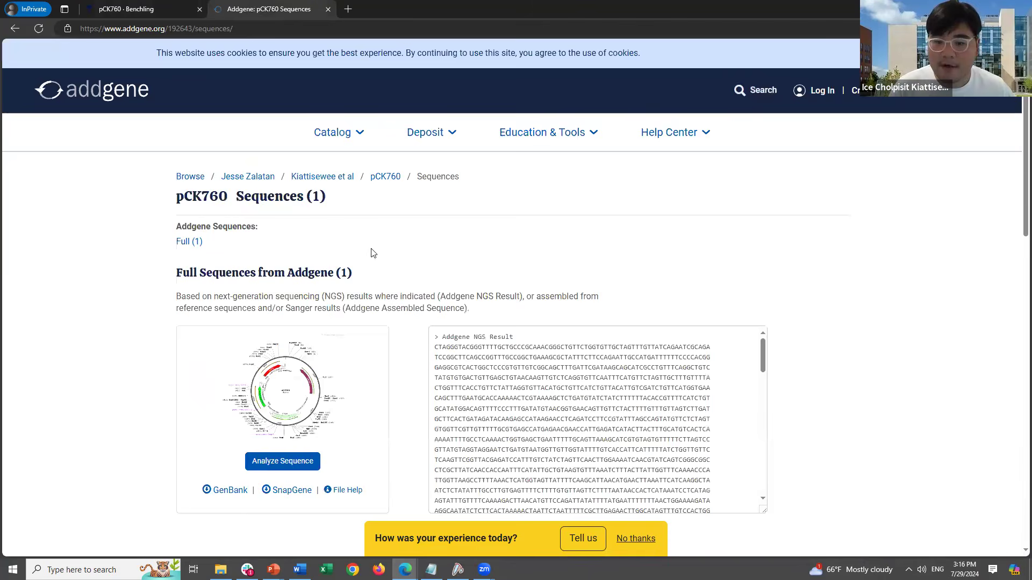
scroll(330, 247, down, 4)
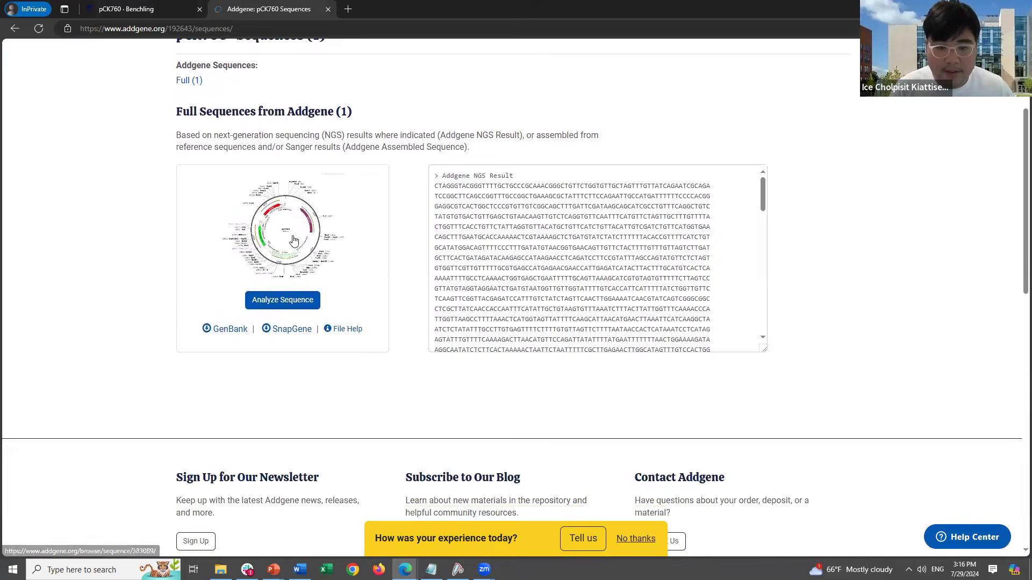
scroll(326, 238, up, 4)
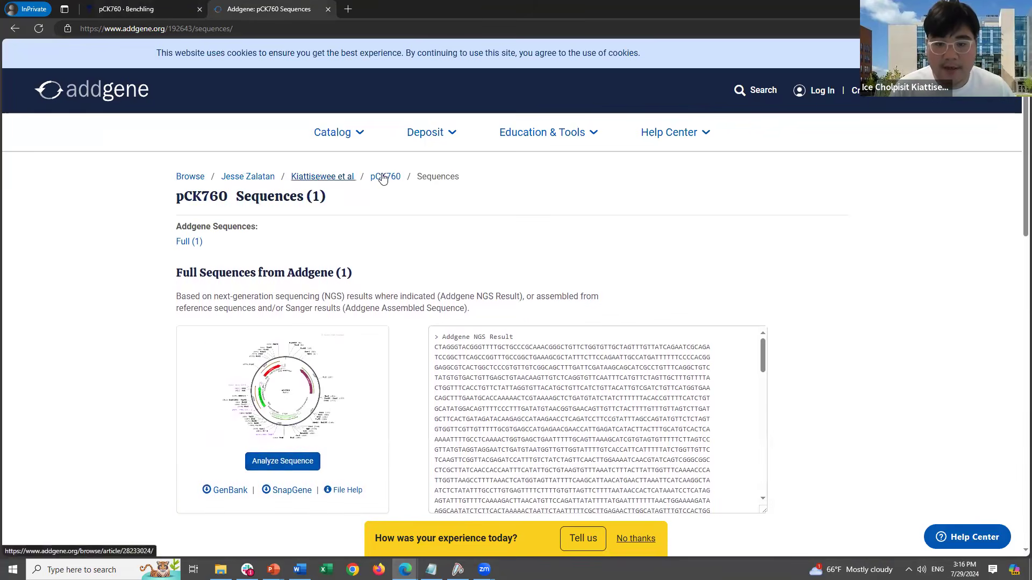
Download the supplemental file pCK760.gb from the pCK760 plasmid page on Addgene.
click(385, 176)
scroll(475, 201, down, 10)
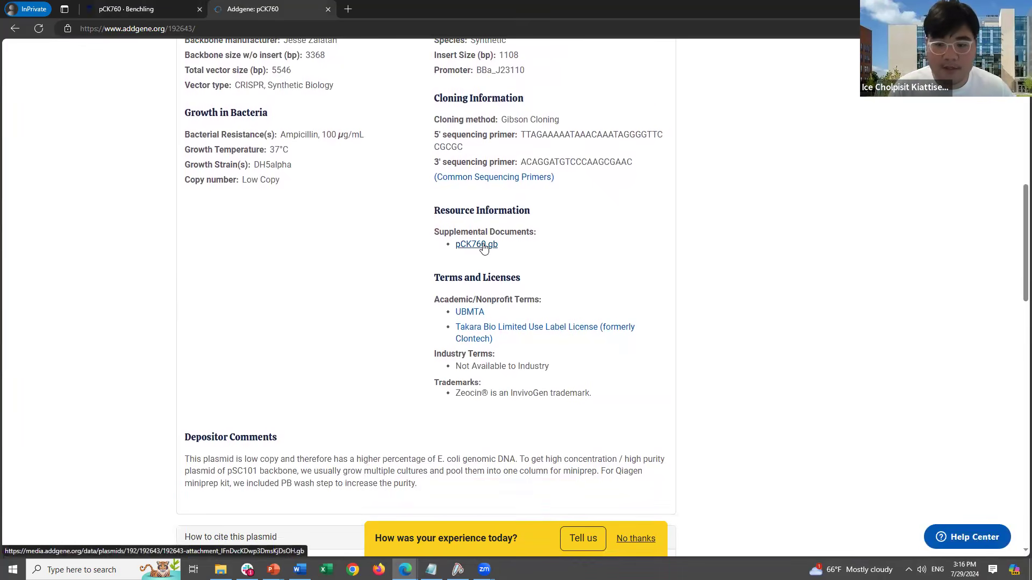
click(484, 246)
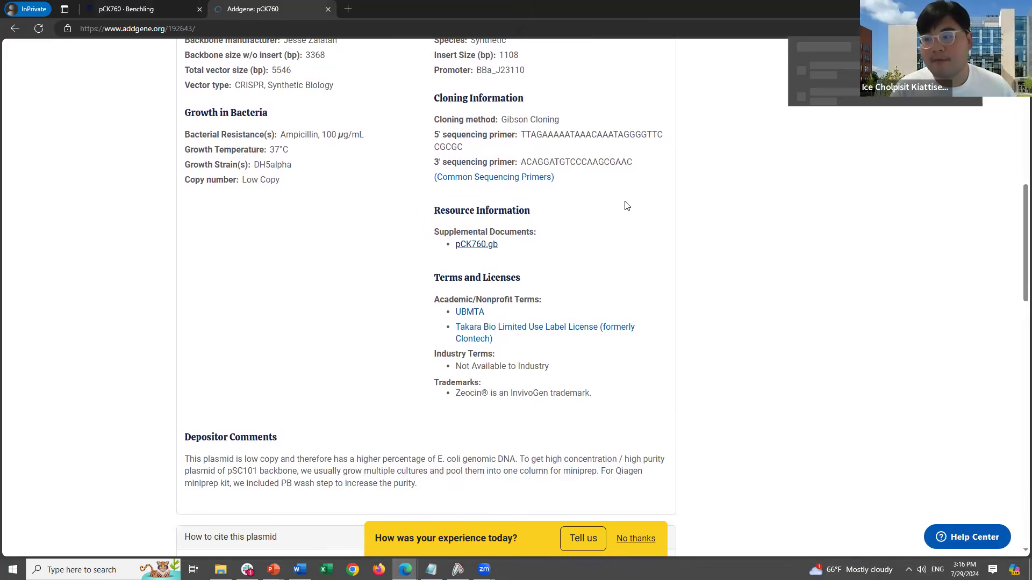
Upload the downloaded 192643-attachment GenBank file from the Downloads folder to Benchling Basics as a DNA sequence.
scroll(657, 237, up, 10)
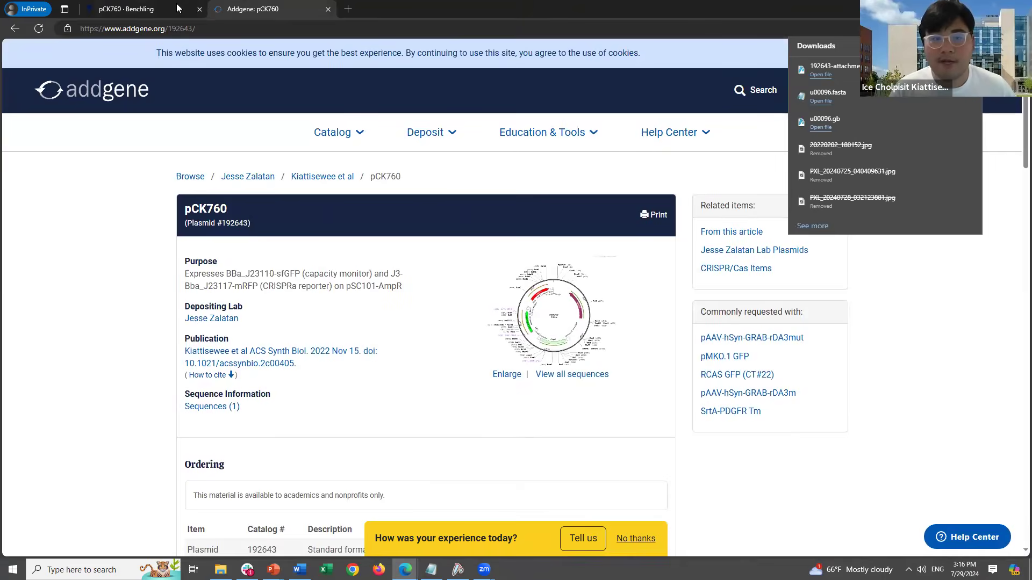
click(161, 10)
click(188, 60)
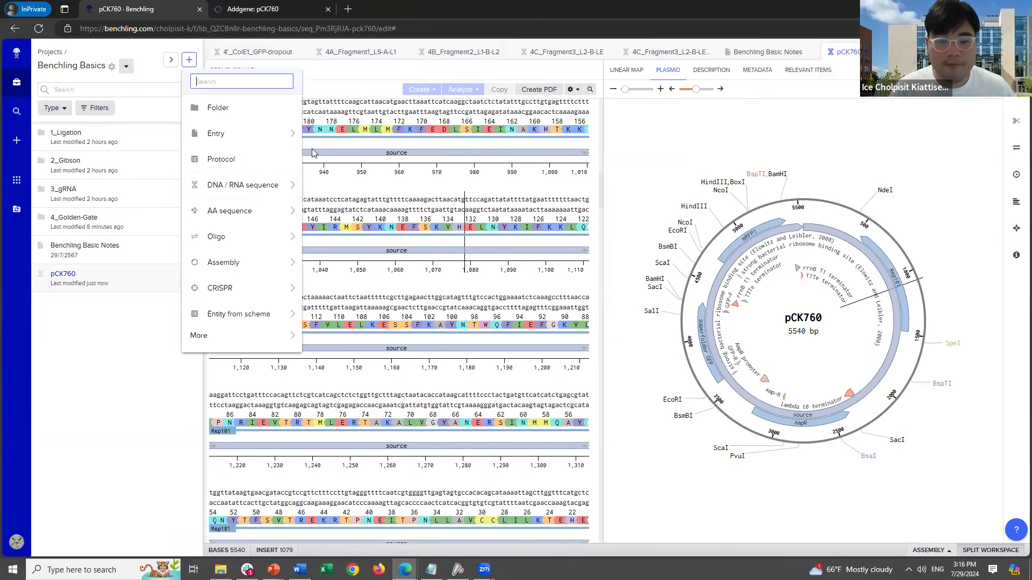
mouse_move(323, 184)
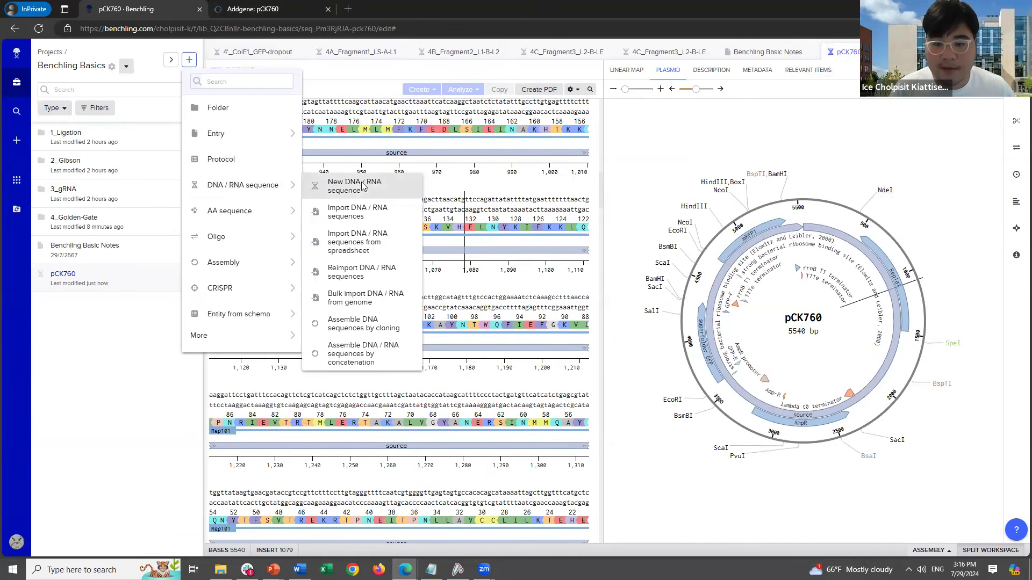
click(357, 185)
click(354, 98)
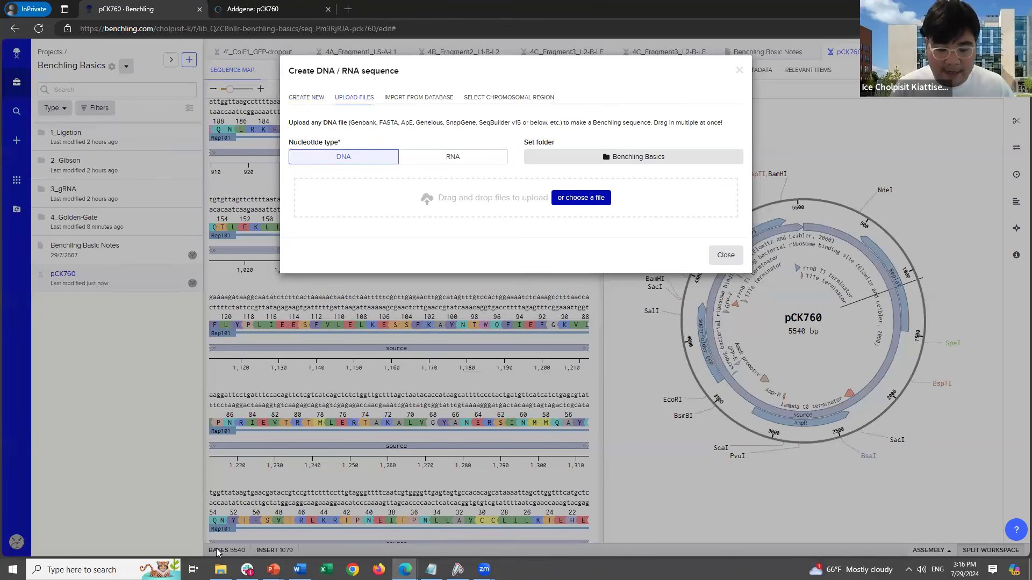
click(221, 569)
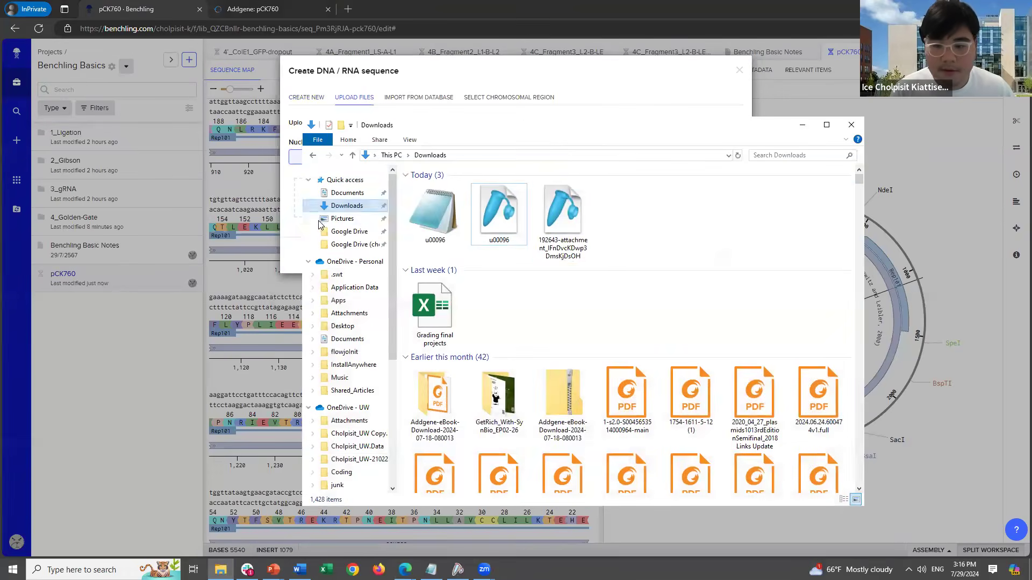
click(563, 217)
drag(562, 218, 299, 198)
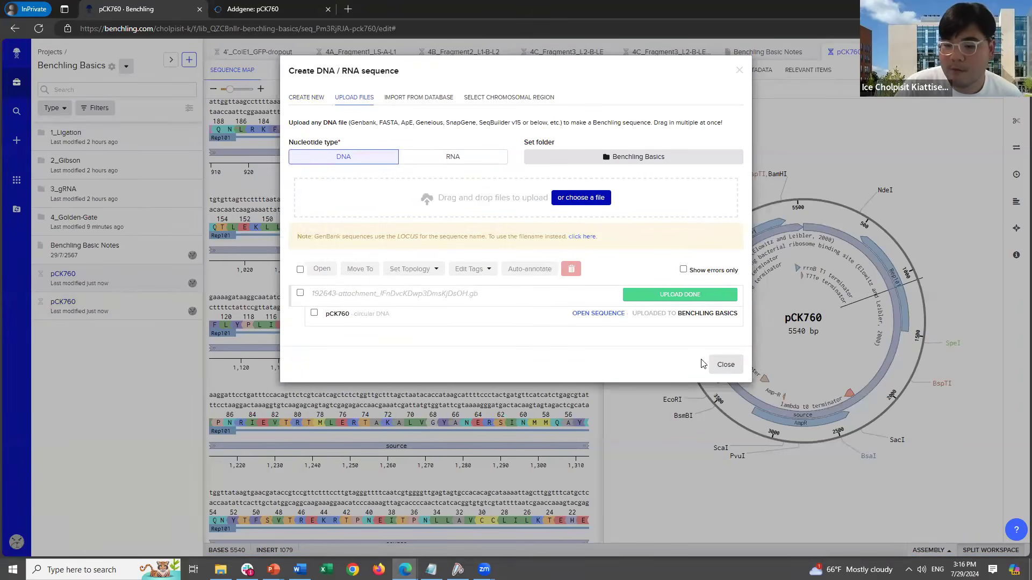
click(725, 364)
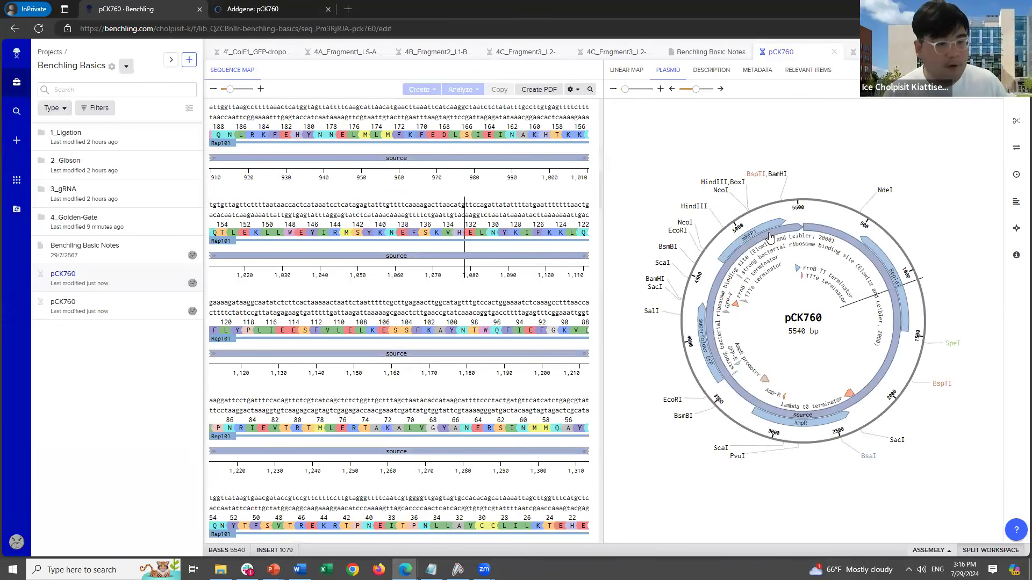
Open the pCK760 sequence uploaded from the GenBank file and examine the annotations on its plasmid map.
click(881, 52)
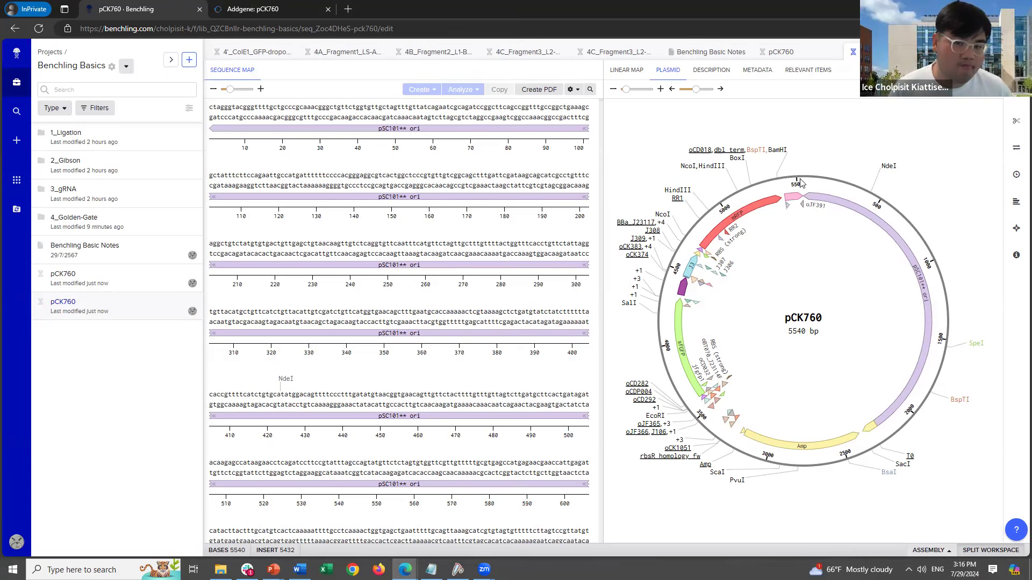
click(798, 161)
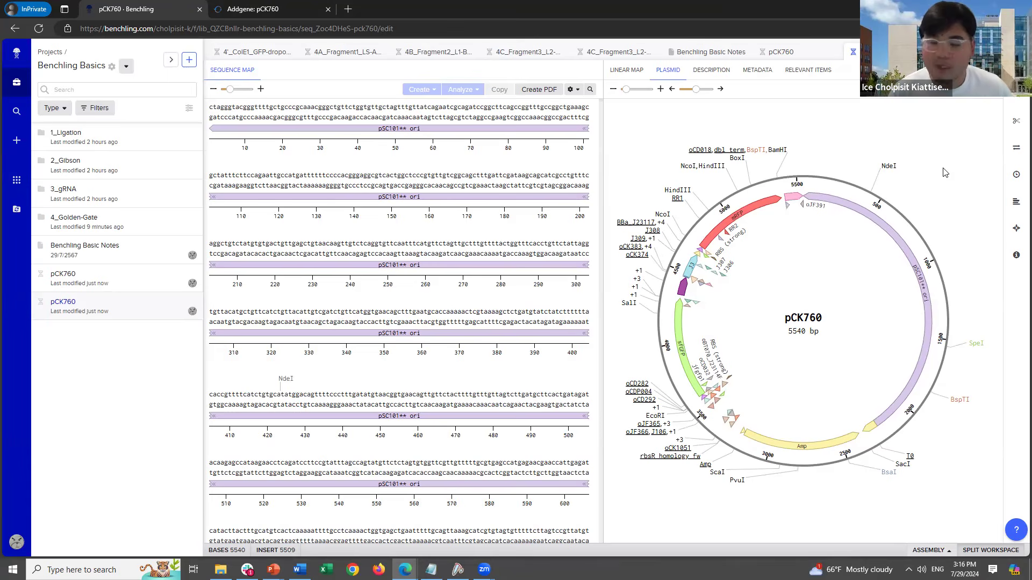
click(827, 184)
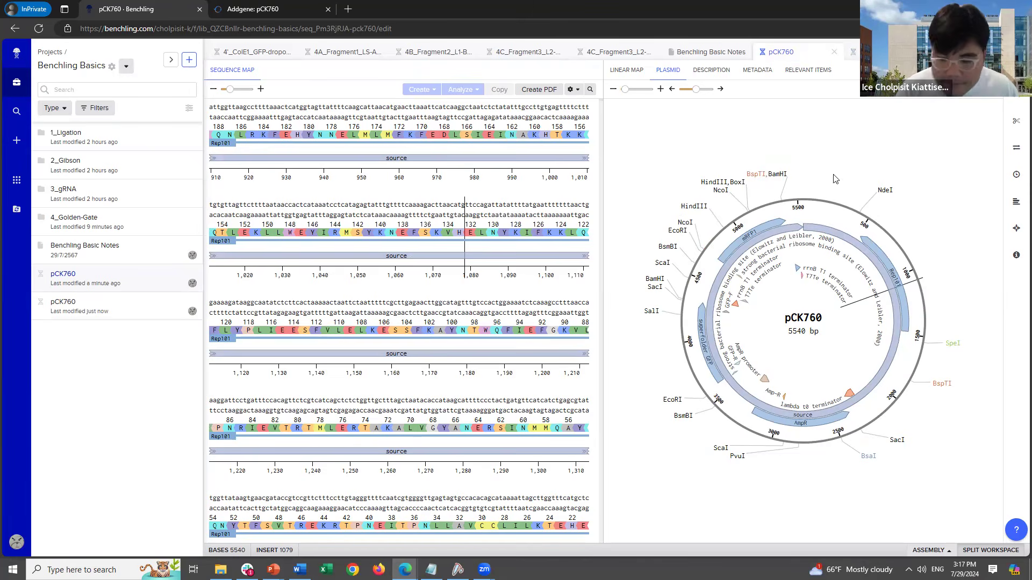
Return to the pCK760 sequence imported from the Addgene database and examine its bases and annotations for comparison.
click(533, 231)
click(490, 302)
scroll(510, 389, down, 15)
scroll(510, 389, up, 15)
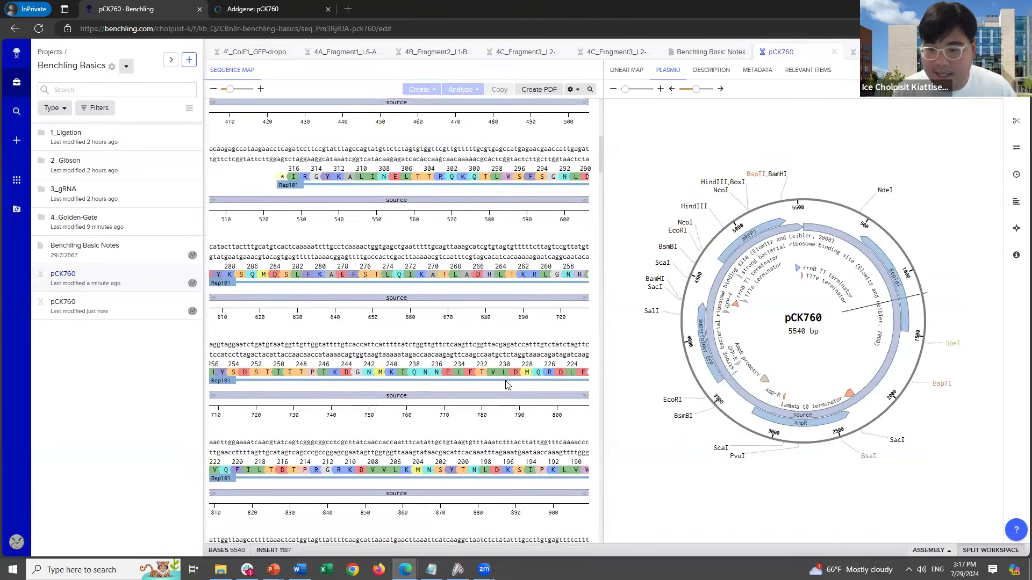
scroll(506, 384, up, 5)
click(444, 249)
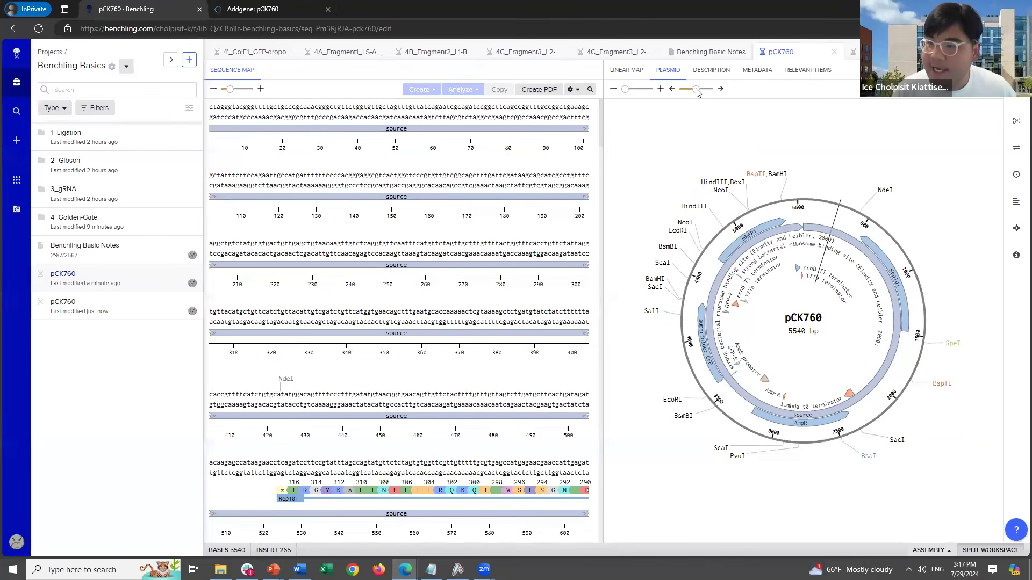
Open Benchling Basic Notes, place it first among the open documents, and switch to the PowerPoint slide show.
click(725, 53)
drag(725, 52, 241, 52)
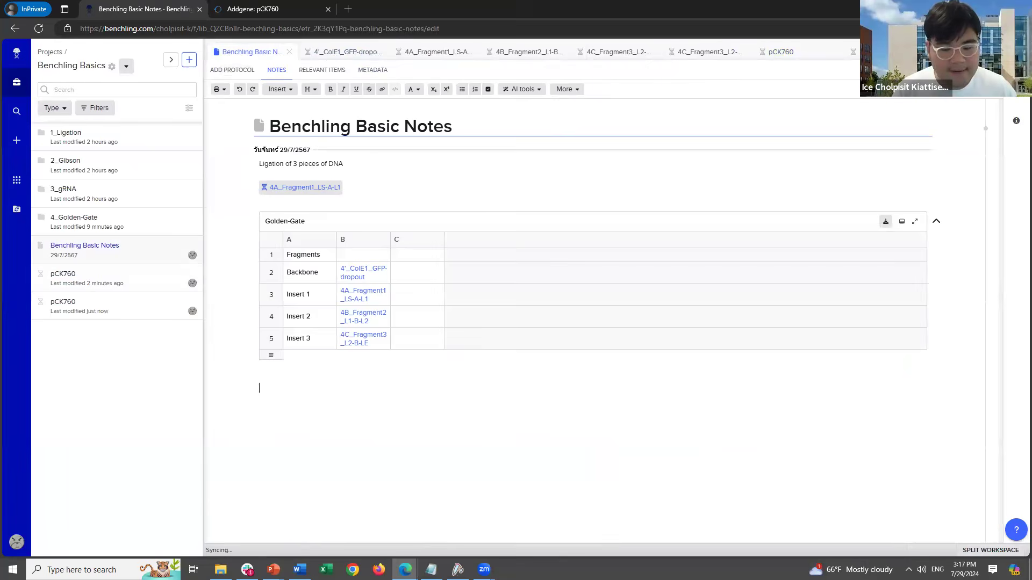
mouse_move(273, 570)
click(328, 519)
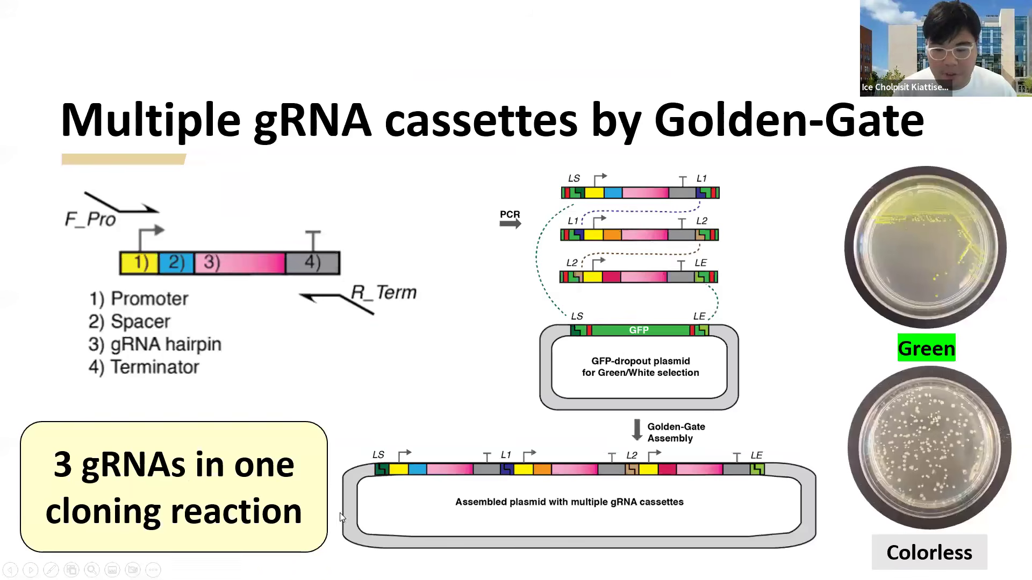